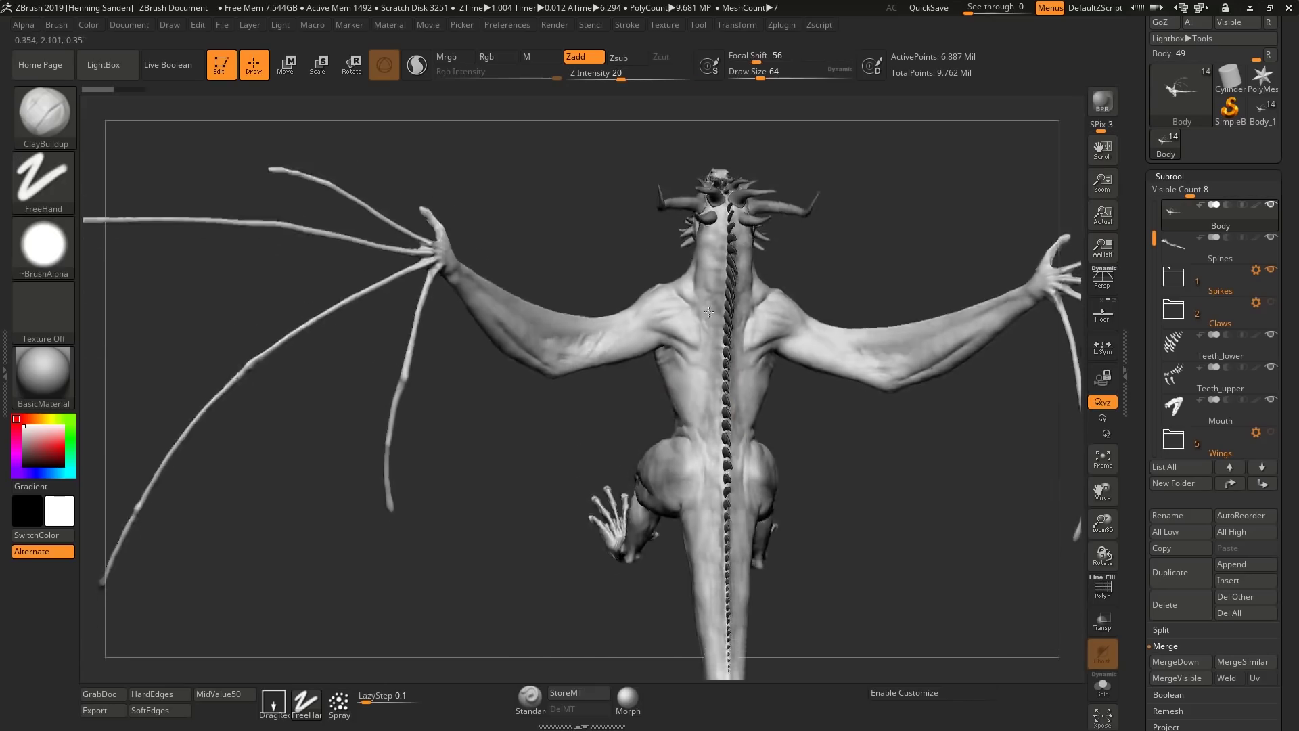
Create a new sculpting layer on the Body subtool
left_click_drag(1141, 613, 1144, 470)
left_click(1167, 390)
left_click(1172, 440)
left_click(1165, 630)
Isolate the dragon's head and neck area and smooth away the scalloped lip edges of both jaws
right_click_drag(685, 366, 692, 335)
left_click_drag(833, 200, 459, 497, "ctrl+shift")
right_click_drag(467, 498, 605, 334)
key("alt+s")
key("shift")
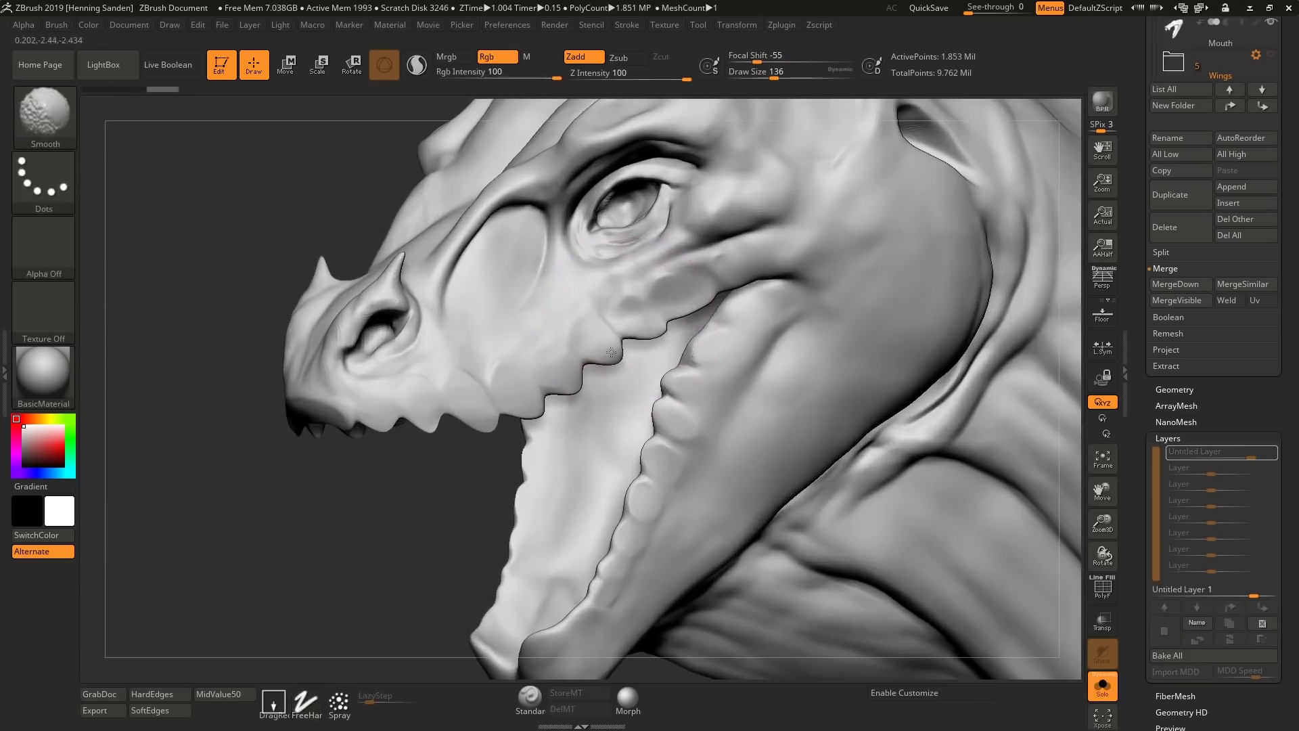
left_click_drag(621, 337, 622, 535, "shift")
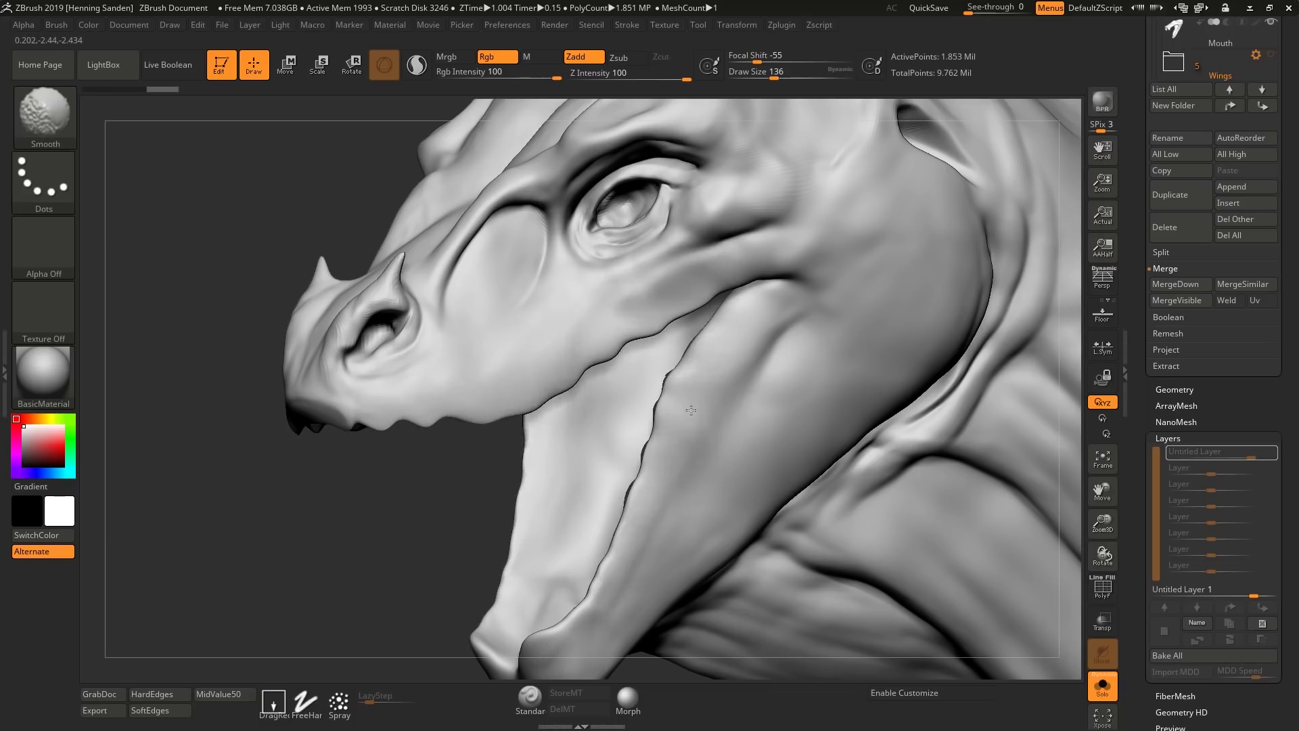
mouse_move(725, 327)
right_mouse_down()
mouse_move(676, 316)
mouse_move(607, 373)
right_mouse_up()
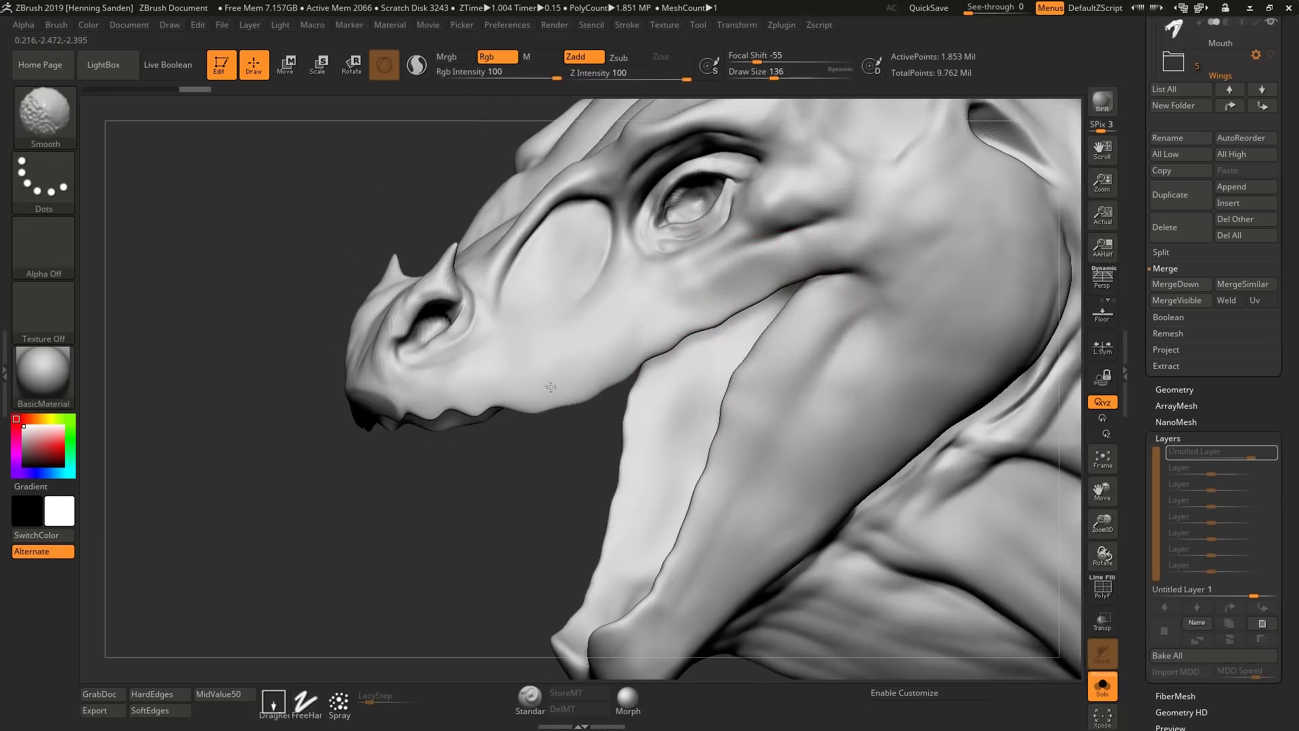
Refine the smoothed lip line of the upper and lower jaws with the Inflate and Move brushes
key("b")
key("i")
key("n")
right_click_drag(392, 406, 661, 388)
key("b")
key("m")
key("v")
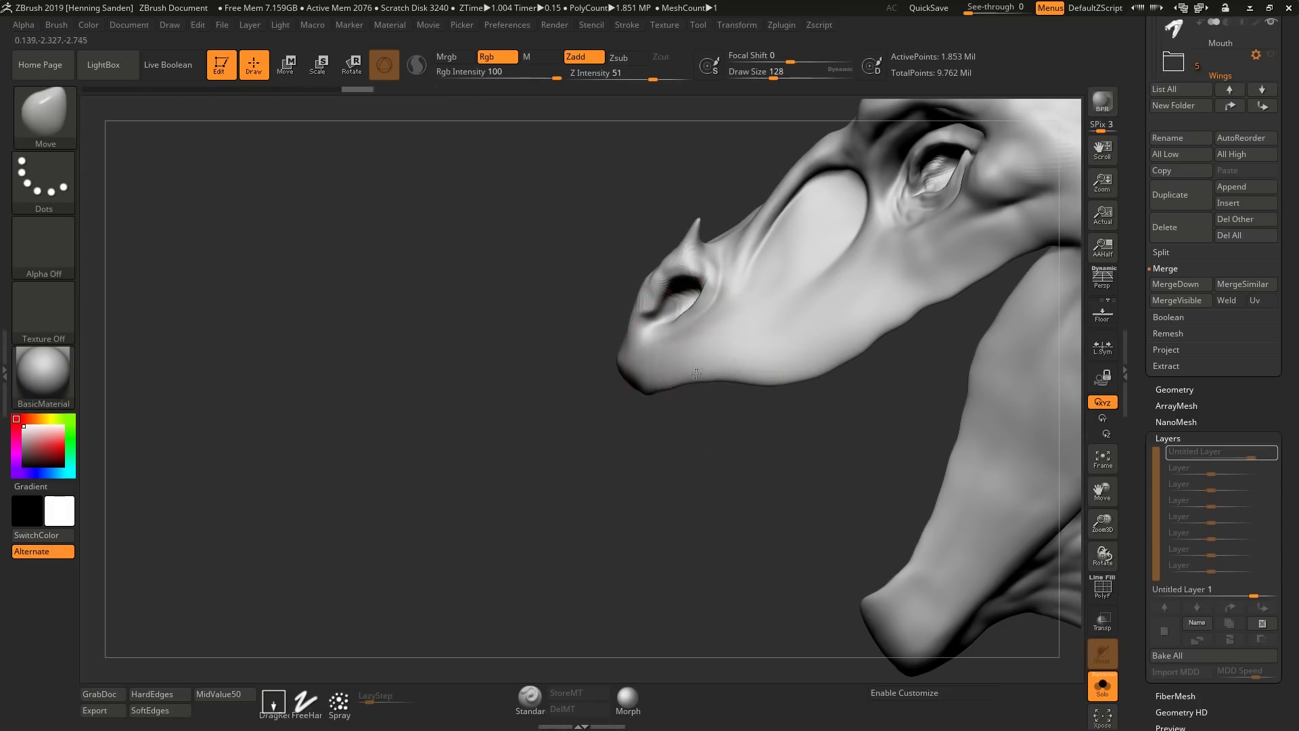
right_click_drag(917, 311, 775, 362, "alt")
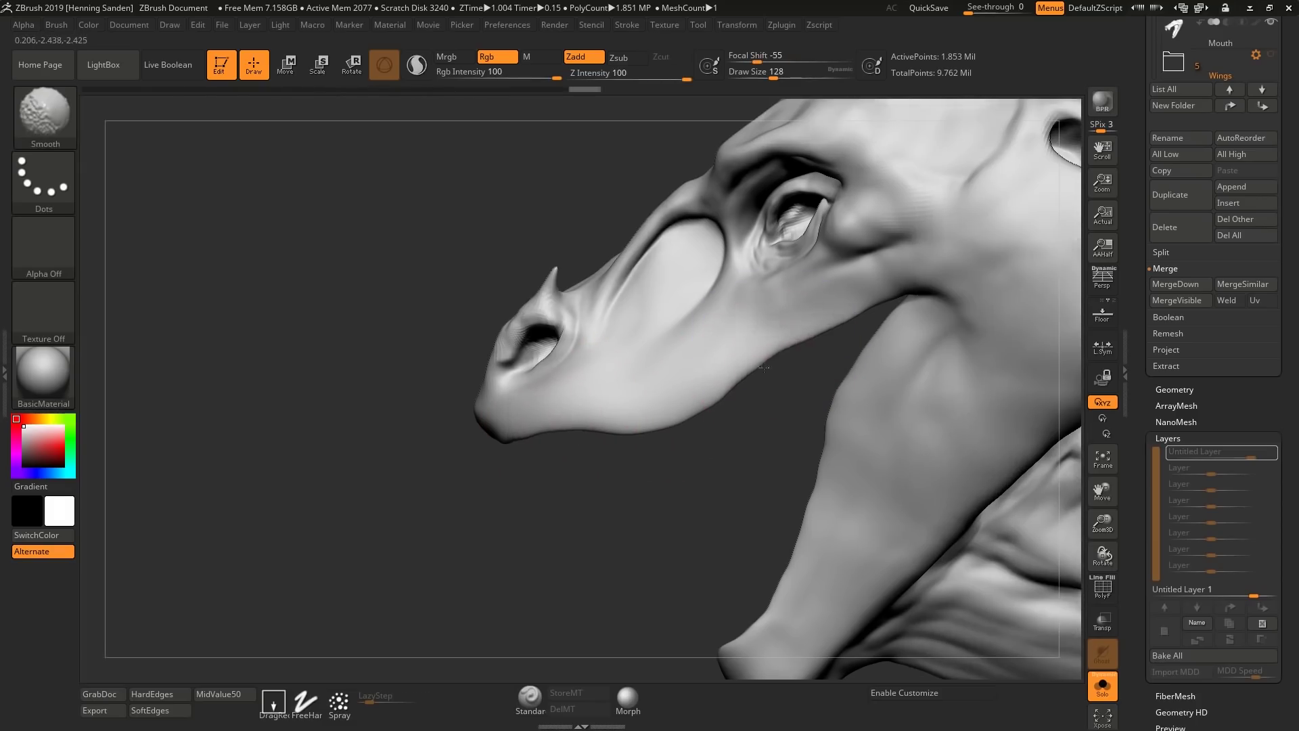
mouse_move(749, 641)
right_mouse_down()
mouse_move(677, 555)
mouse_move(779, 440)
mouse_move(801, 368)
mouse_move(369, 444)
right_mouse_up()
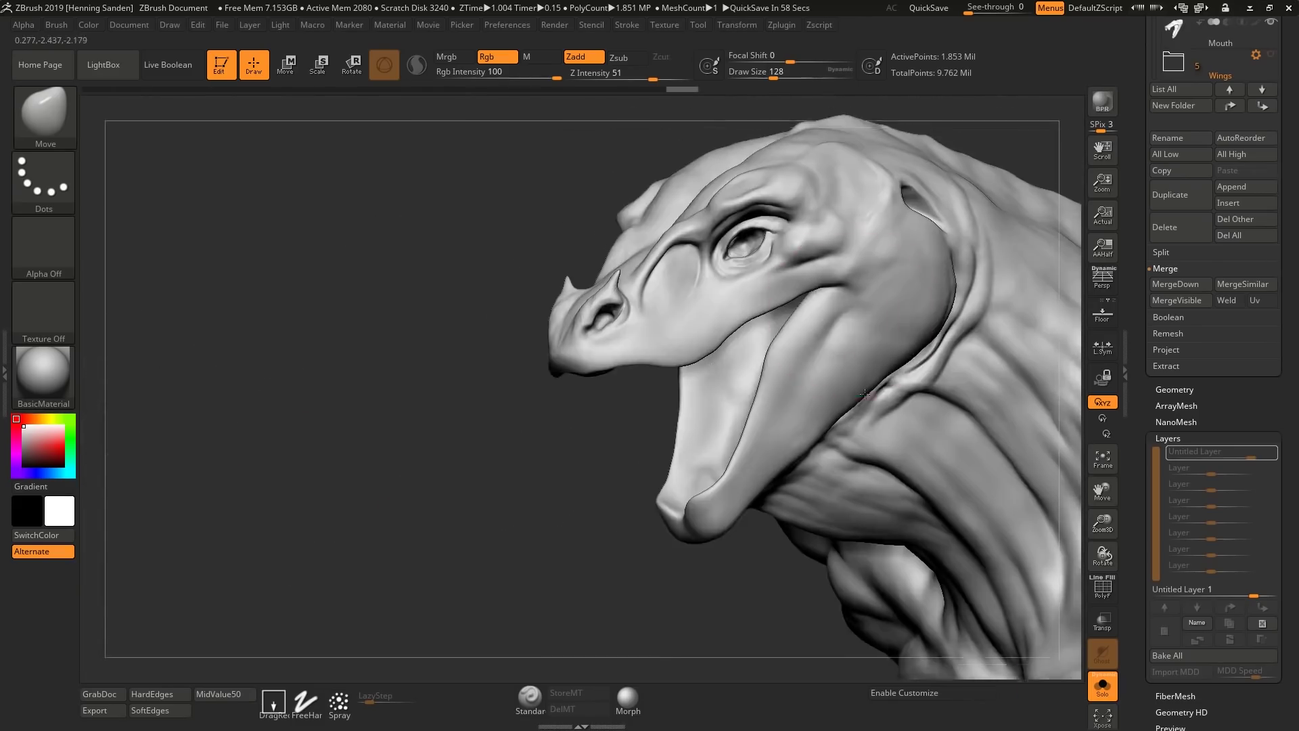
Carve a crease at the corner of the mouth with DamStandard and build up the surrounding folds with ClayBuildup
key("b")
key("d")
key("s")
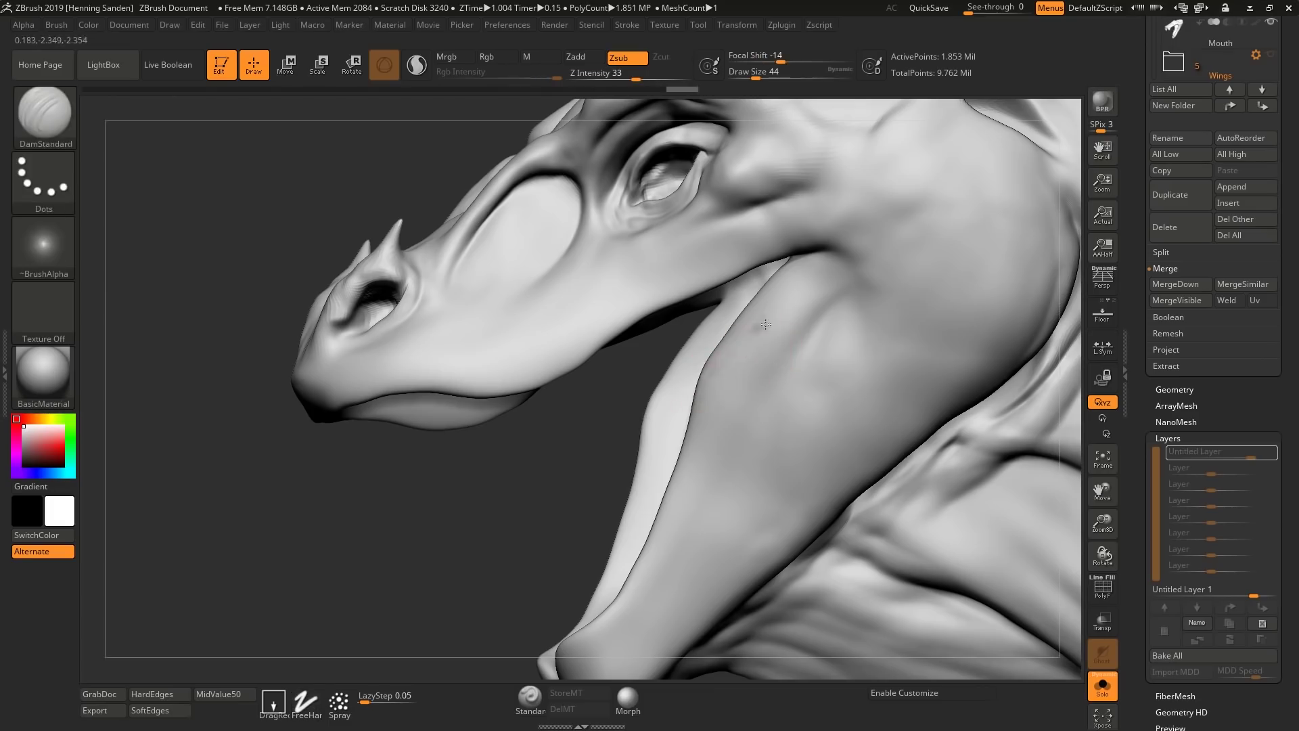
key("b")
key("c")
key("b")
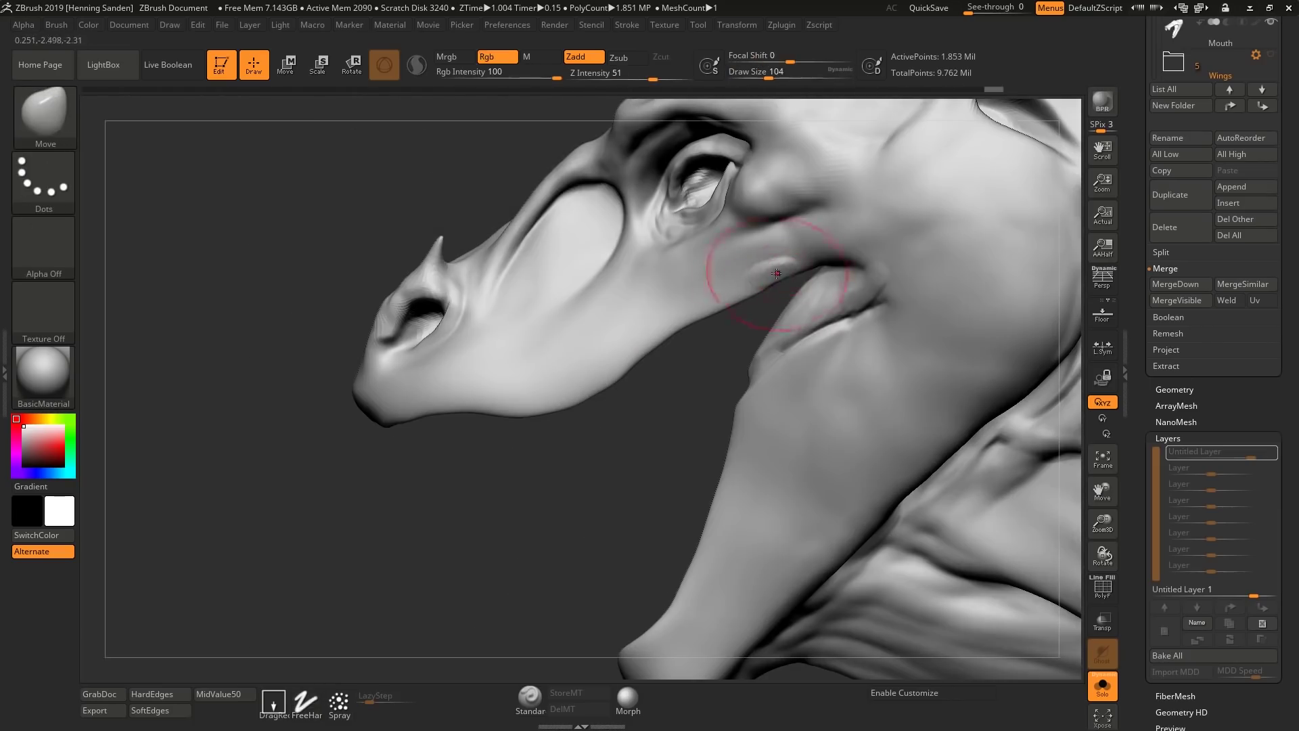
Build up muscle folds and diagonal striations across the rear of the lower jaw with ClayBuildup
key("b")
key("c")
key("b")
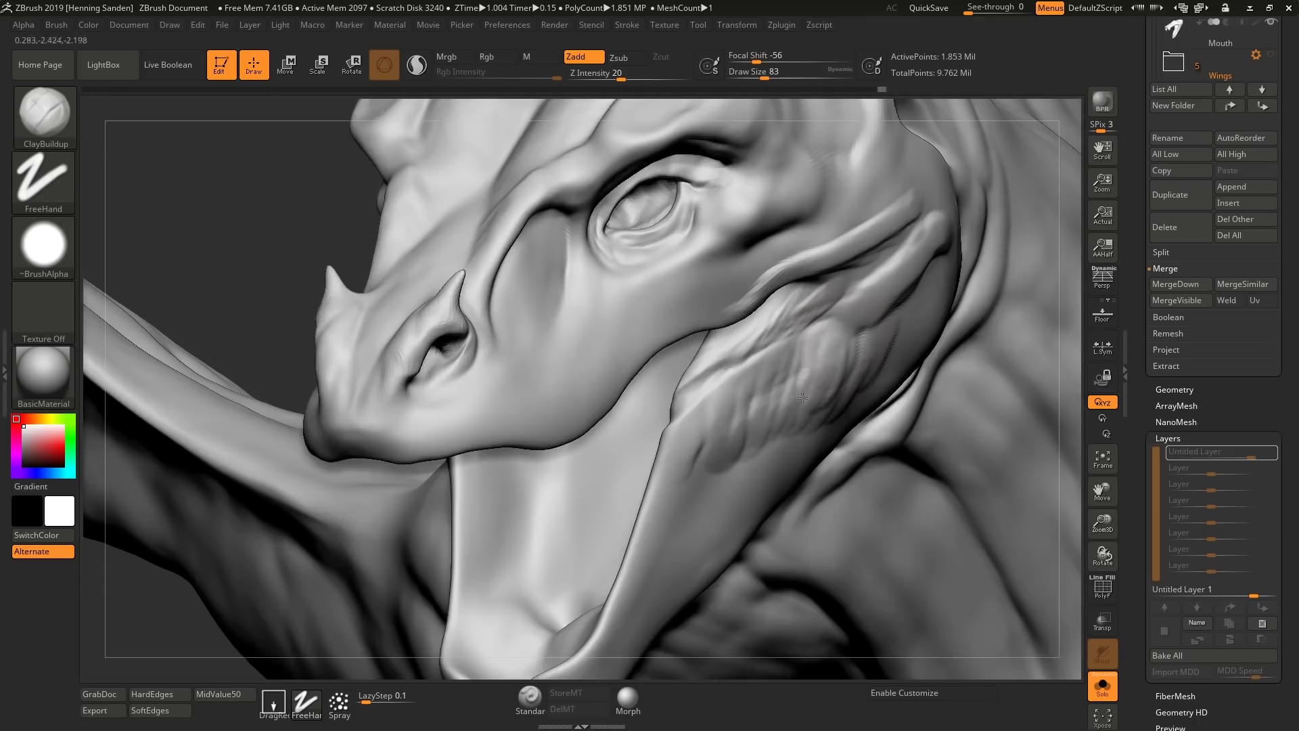
left_click_drag(802, 398, 772, 443)
left_click_drag(741, 396, 711, 471)
left_click_drag(707, 414, 685, 487)
right_click_drag(819, 413, 576, 369)
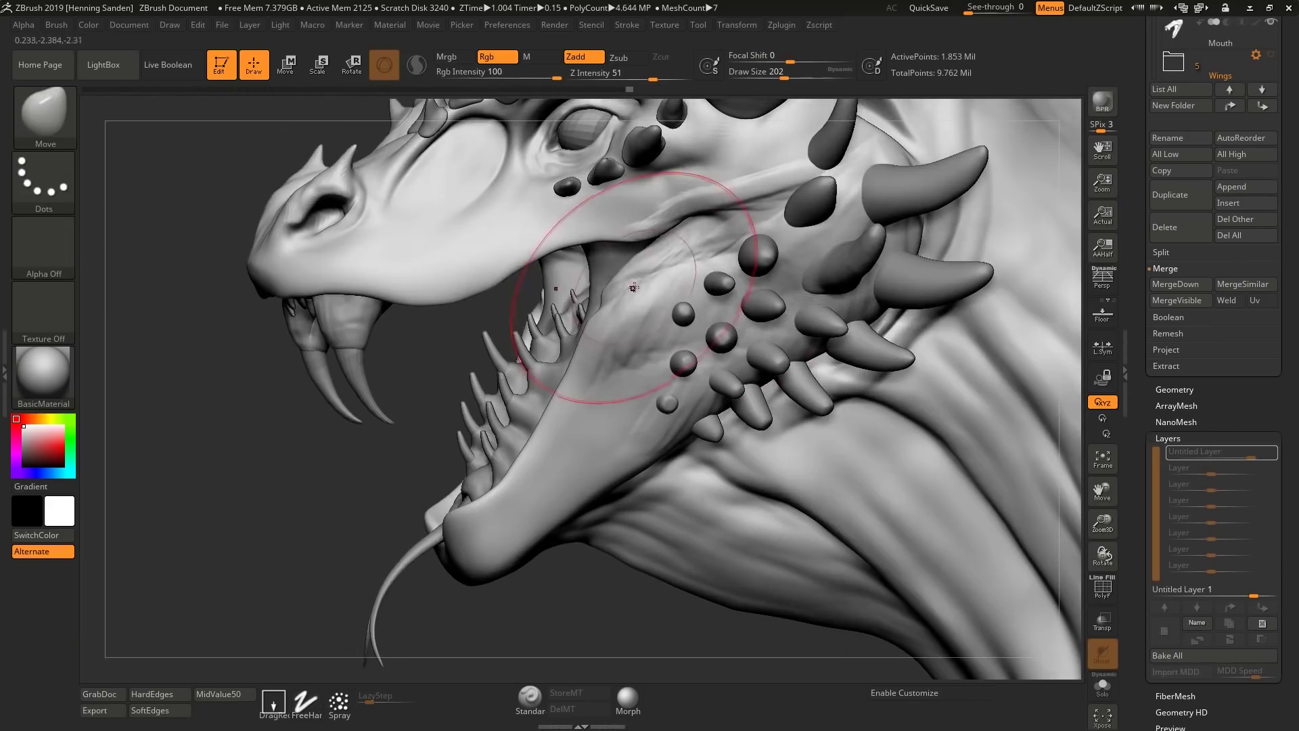
Reduce the Move brush to draw size 104 and reshape the flesh at the corner of the mouth
key("bracketleft")
key("bracketleft")
key("bracketleft")
key("bracketleft")
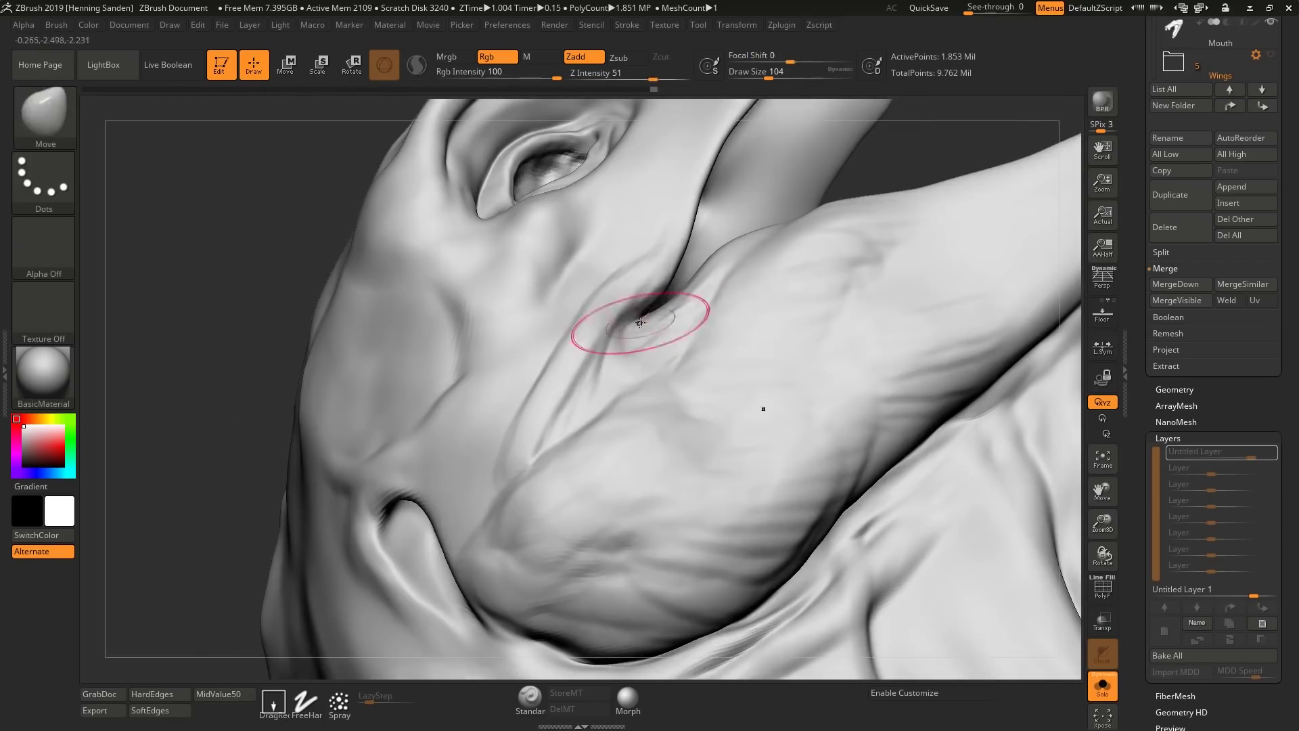
key("s")
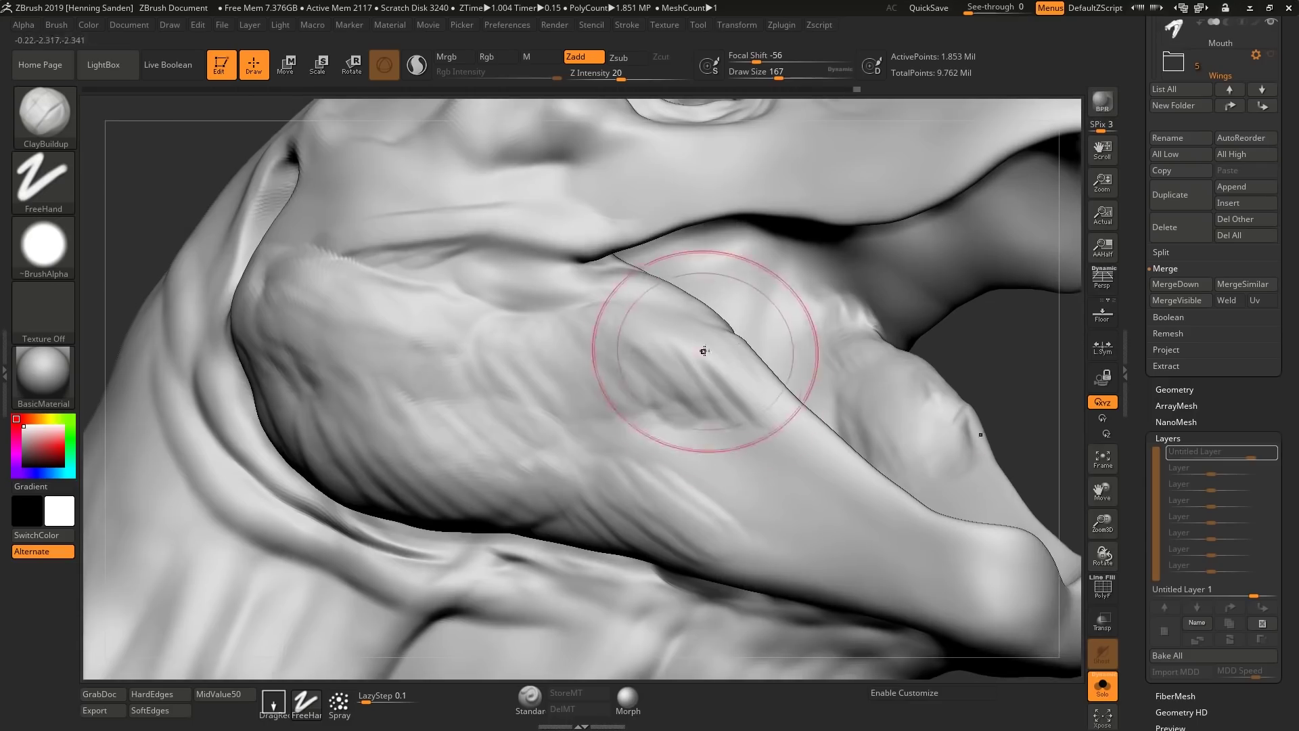
Layer more ClayBuildup strokes over the jaw muscle at draw size 87 and undo the last stroke near the upper lip
key("s")
left_click_drag(676, 340, 643, 339)
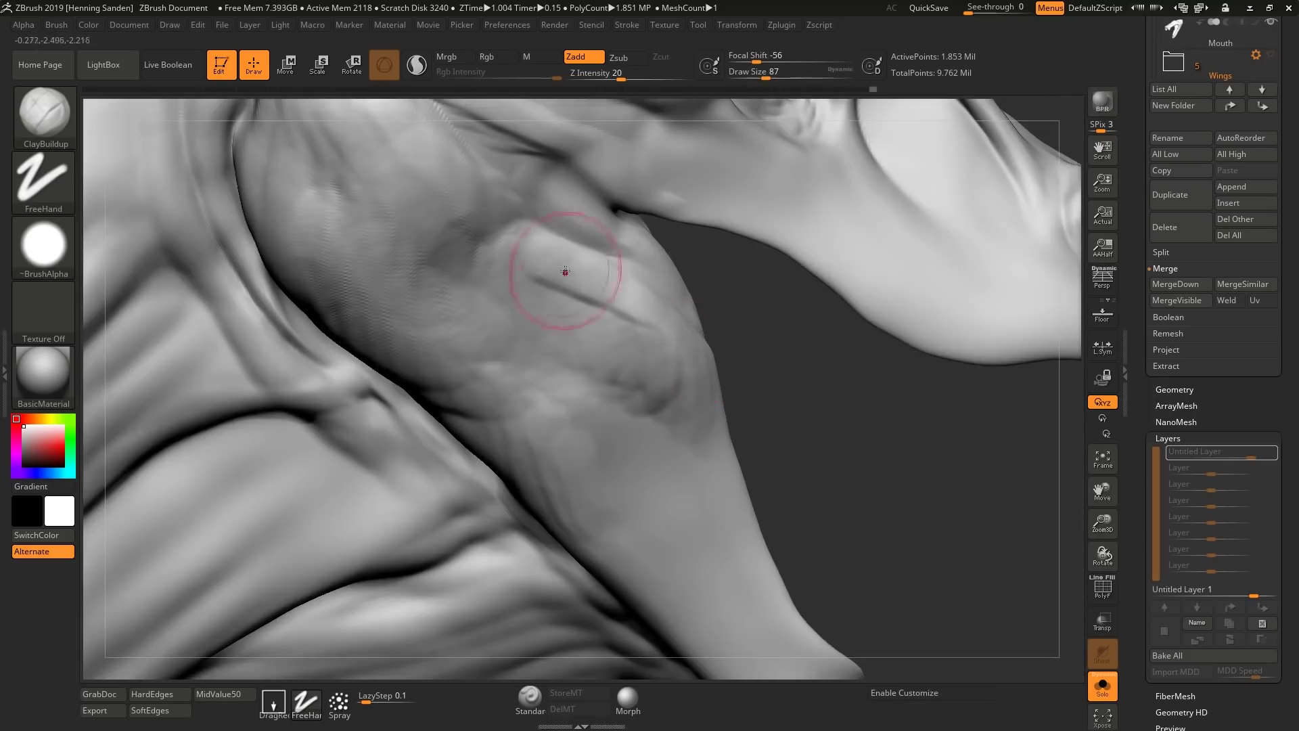
mouse_move(565, 271)
left_mouse_down()
mouse_move(454, 193)
mouse_move(582, 279)
left_mouse_up()
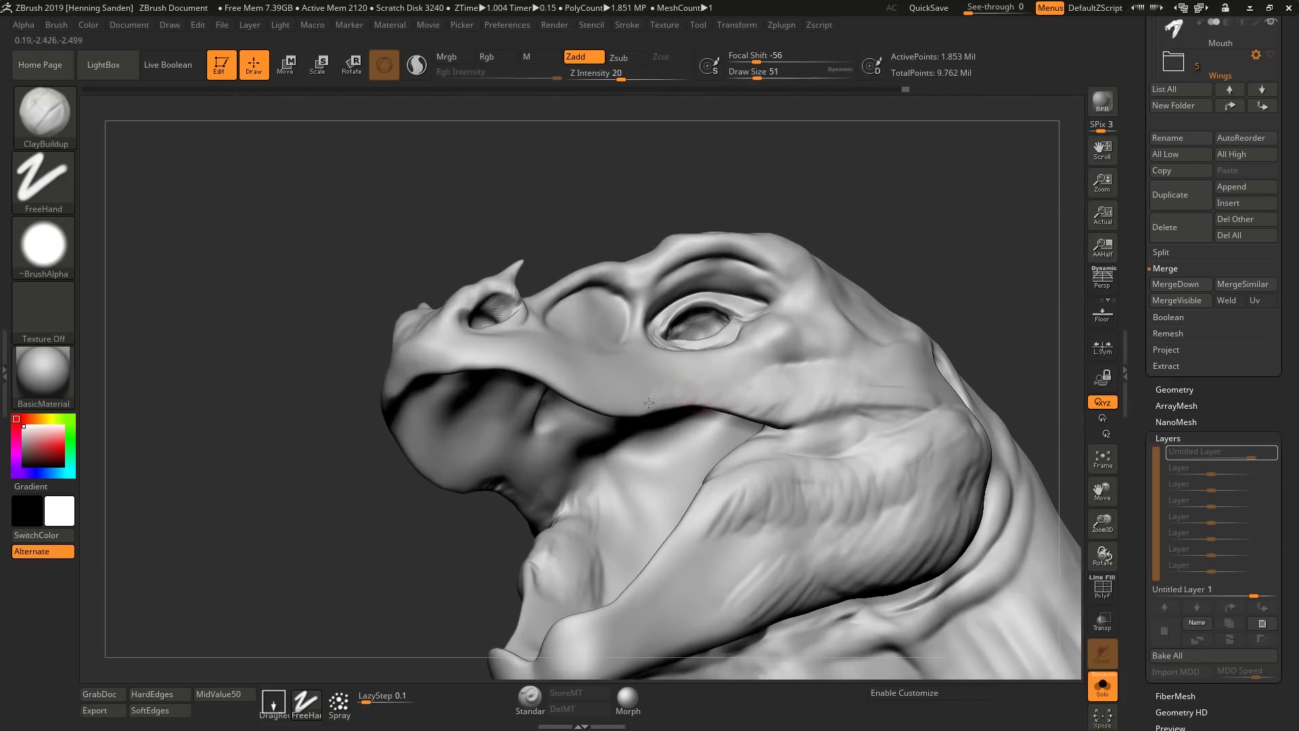
key("ctrl+z")
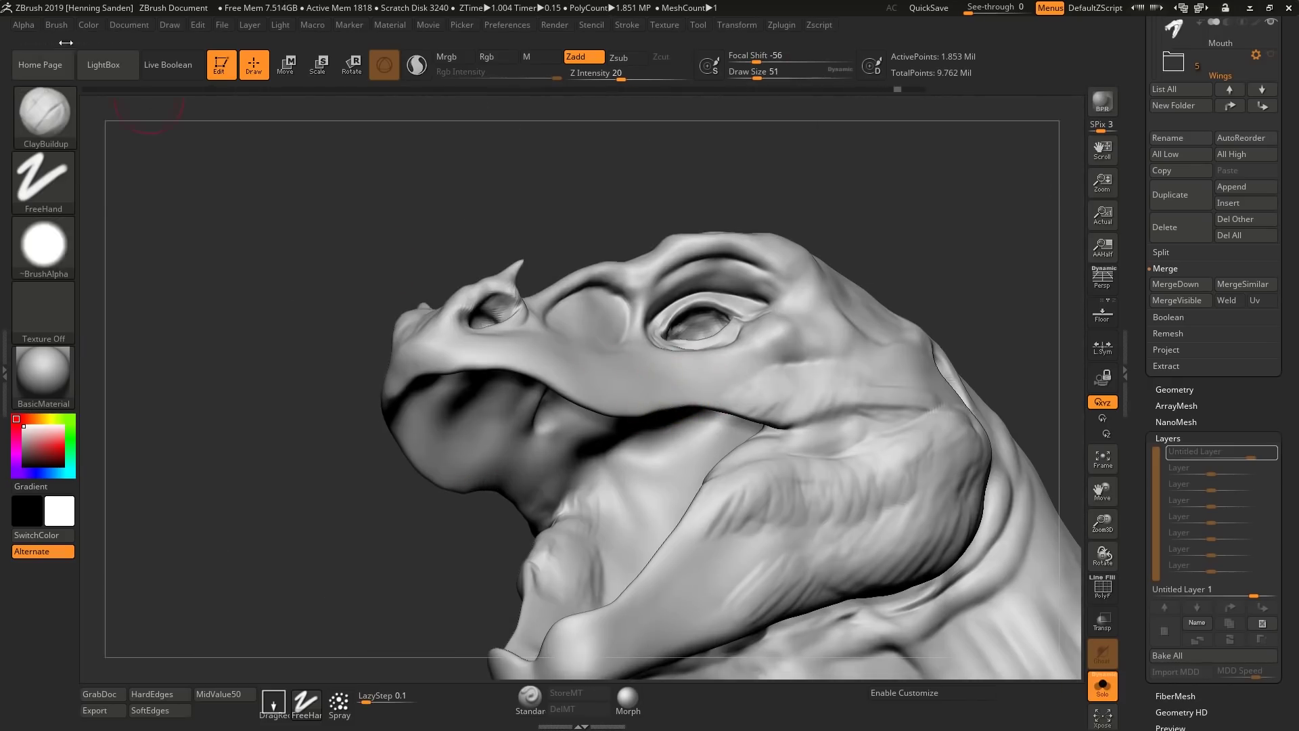
mouse_move(56, 25)
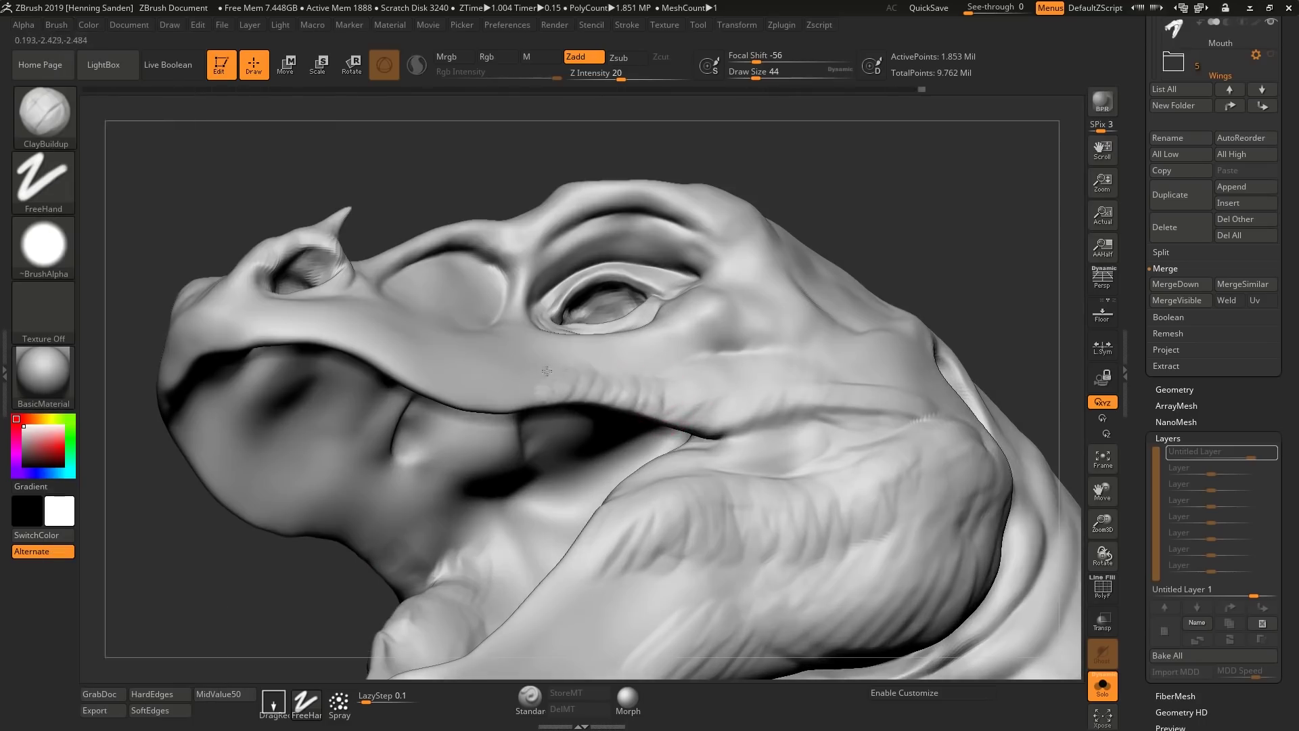
Sculpt fine wrinkles along the upper lip and cheek with ClayBuildup, using draw sizes 44 and 80
left_click_drag(547, 371, 498, 398)
right_click_drag(498, 398, 668, 383, "alt")
left_click_drag(614, 371, 606, 378)
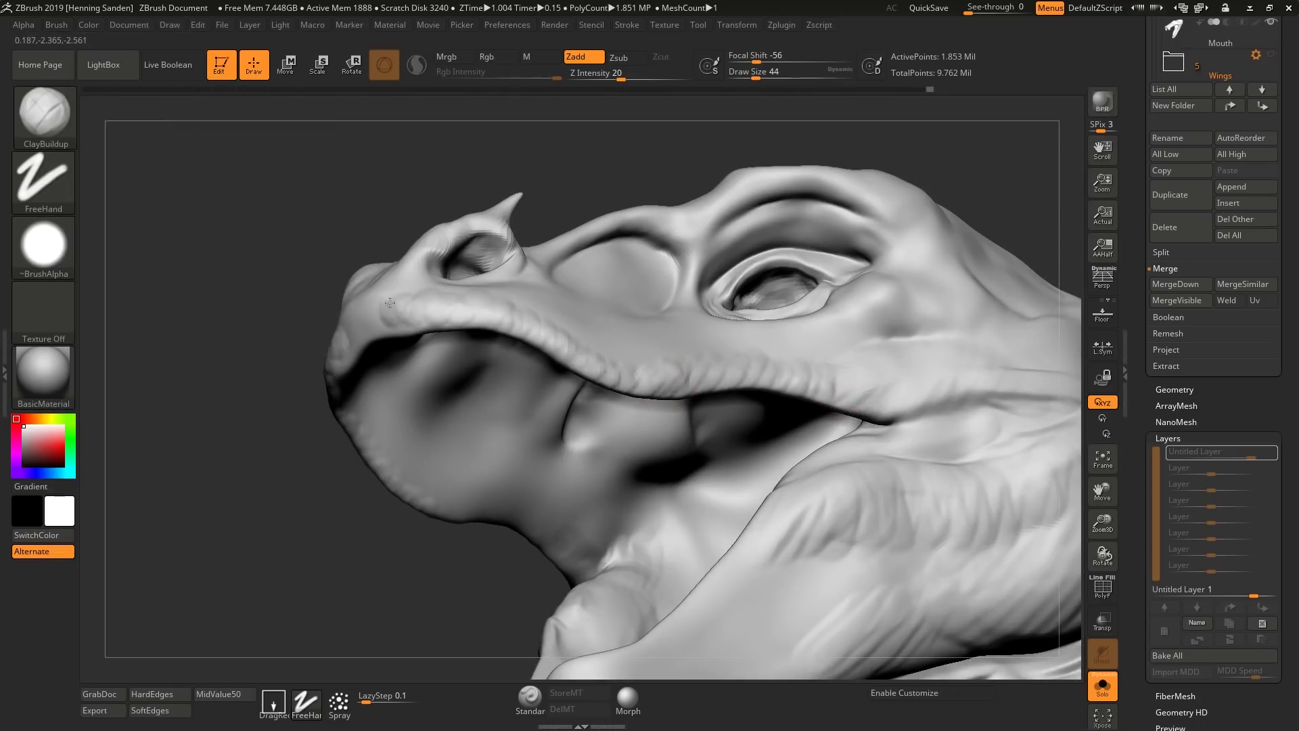
left_click_drag(394, 314, 347, 331)
left_click_drag(259, 362, 243, 399)
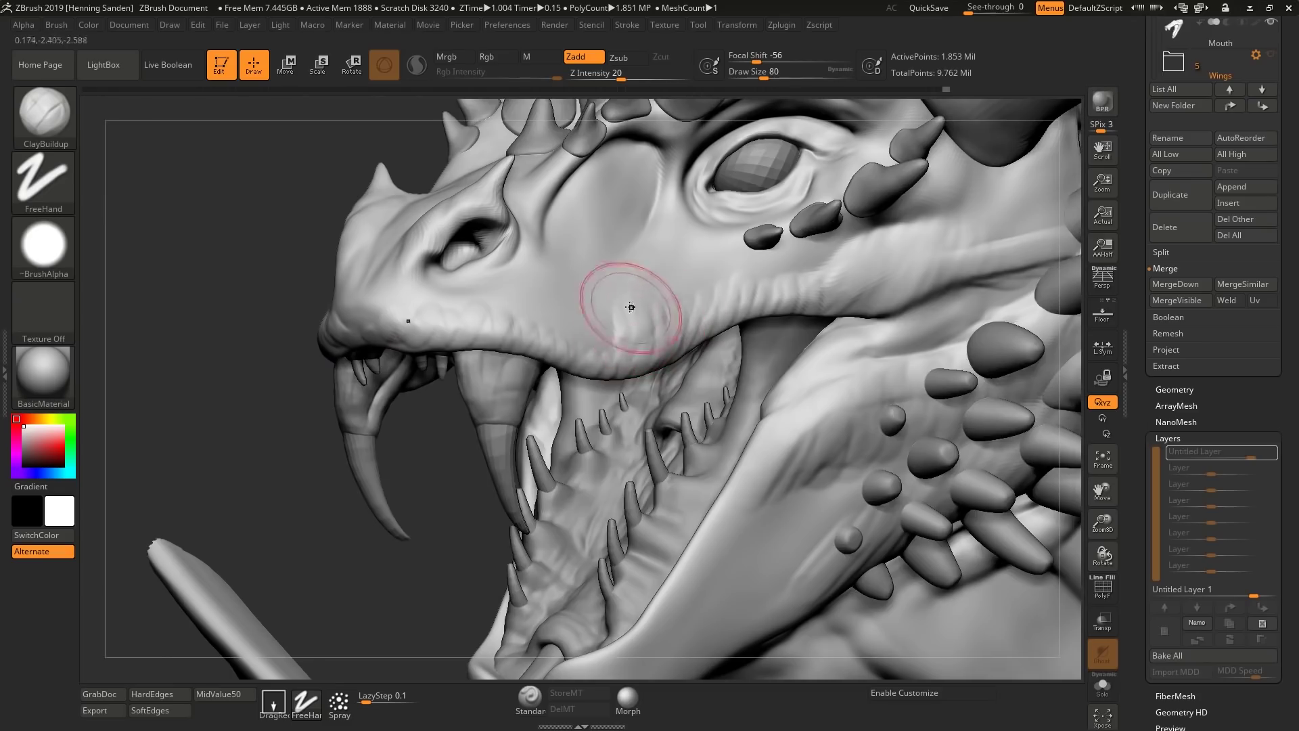
mouse_move(647, 301)
left_mouse_down()
mouse_move(571, 290)
mouse_move(696, 289)
left_mouse_up()
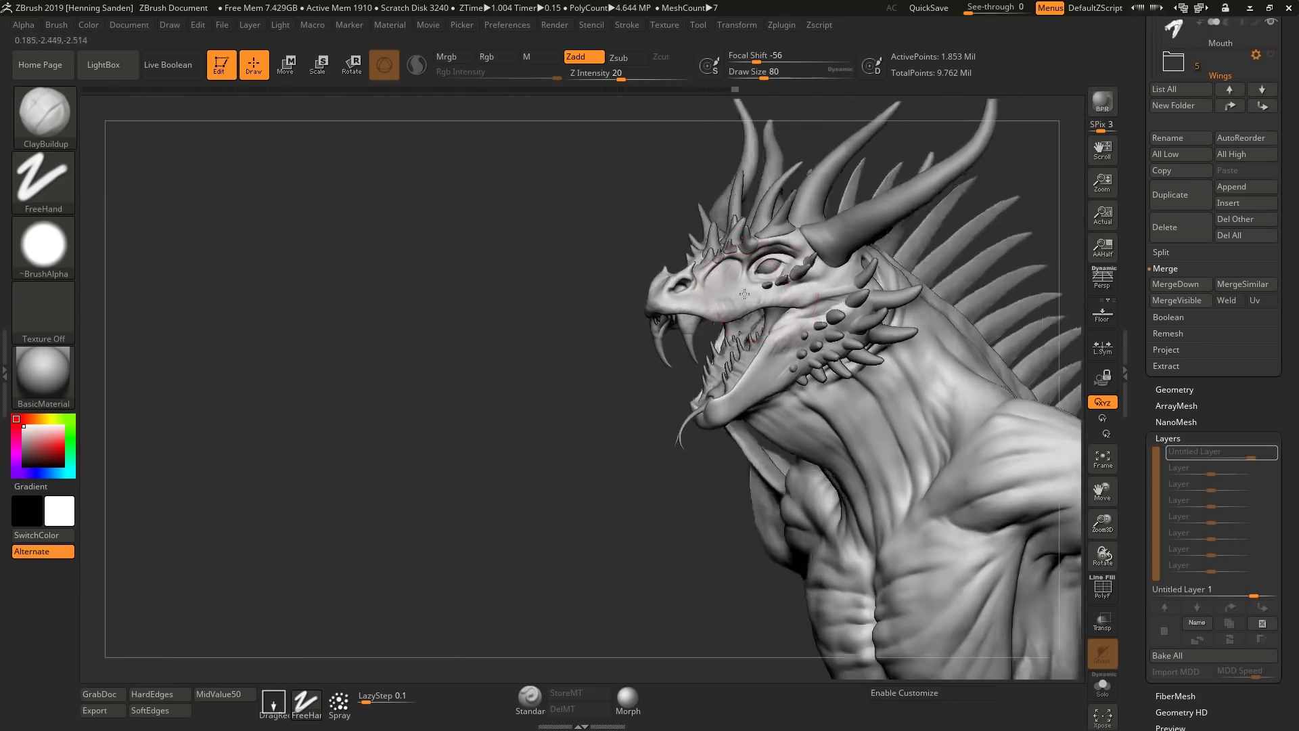
Switch to the head spikes subtool, show its polygroups and mask everything except the spike beside the eye
left_click(749, 289, "alt")
key("shift+s")
left_click_drag(760, 281, 739, 276)
key("w")
key("y")
key("shift+f")
right_click_drag(718, 245, 652, 320, "alt")
left_click(736, 368, "ctrl")
Reposition the unmasked spike beside the eye with the Transpose line, clear the mask and hide the polygroup display
left_click_drag(739, 366, 745, 413, "shift")
mouse_move(760, 360)
left_mouse_down()
mouse_move(772, 431)
mouse_move(832, 372)
left_mouse_up()
left_click_drag(379, 373, 745, 377)
left_click_drag(815, 347, 872, 347)
left_click_drag(844, 347, 832, 346)
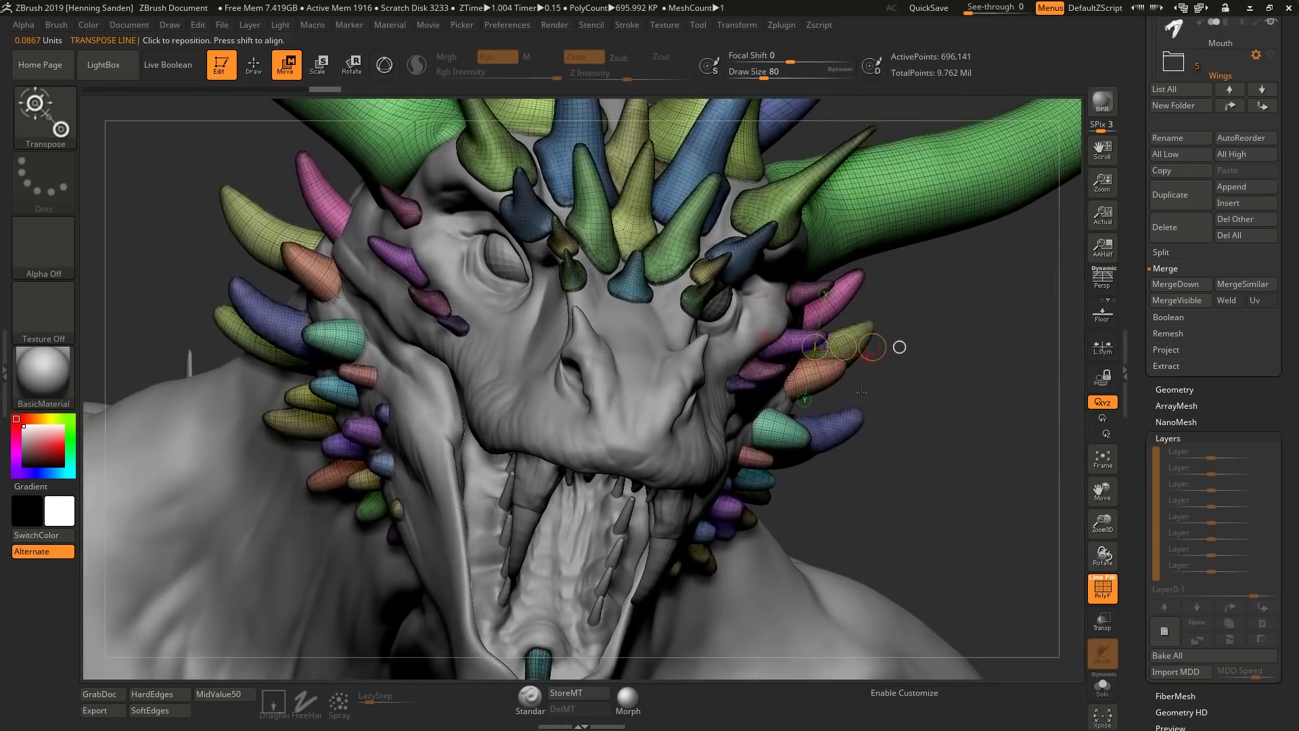
left_click_drag(925, 384, 941, 401, "ctrl")
key("q")
left_click_drag(941, 401, 630, 386)
key("shift+f")
mouse_move(724, 487)
right_mouse_down("ctrl")
mouse_move(719, 359)
mouse_move(765, 337)
right_mouse_up("ctrl")
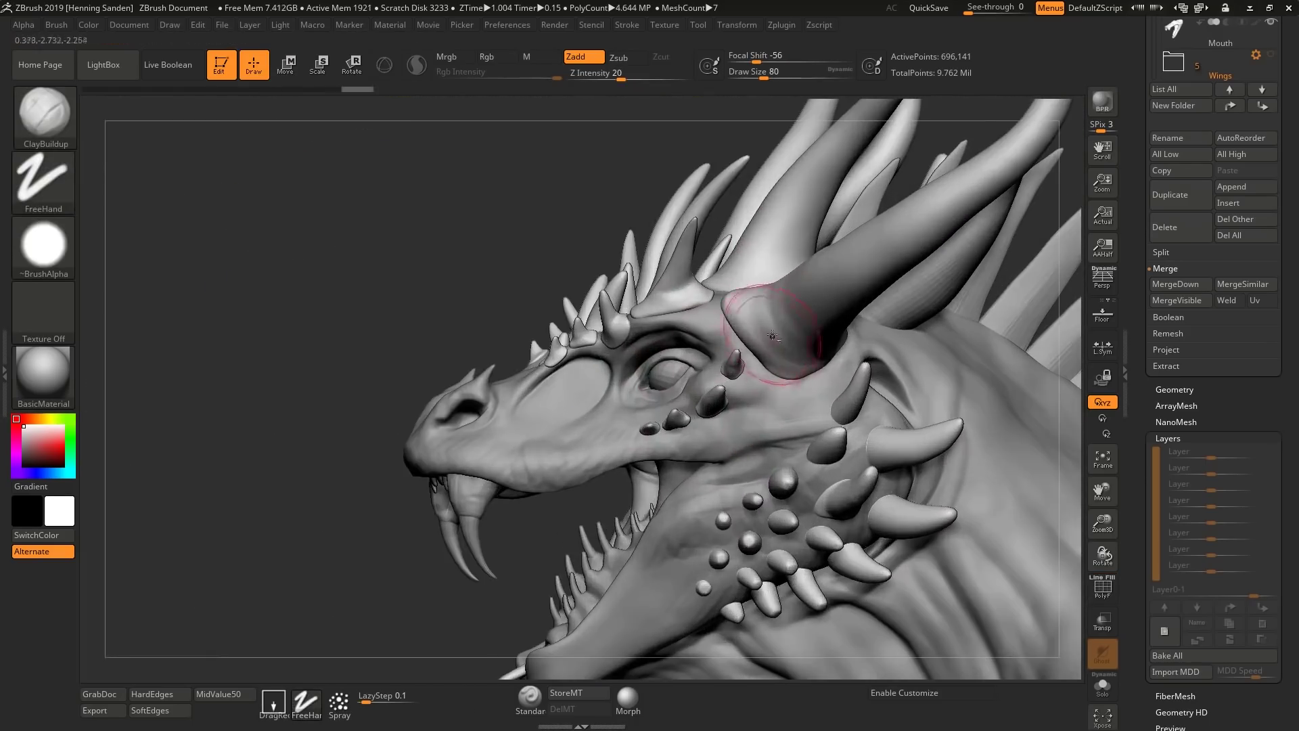
Choose the Move Topological brush at draw size 177 for reshaping the horns and spikes on the head
key("b")
key("m")
key("v")
key("b")
key("m")
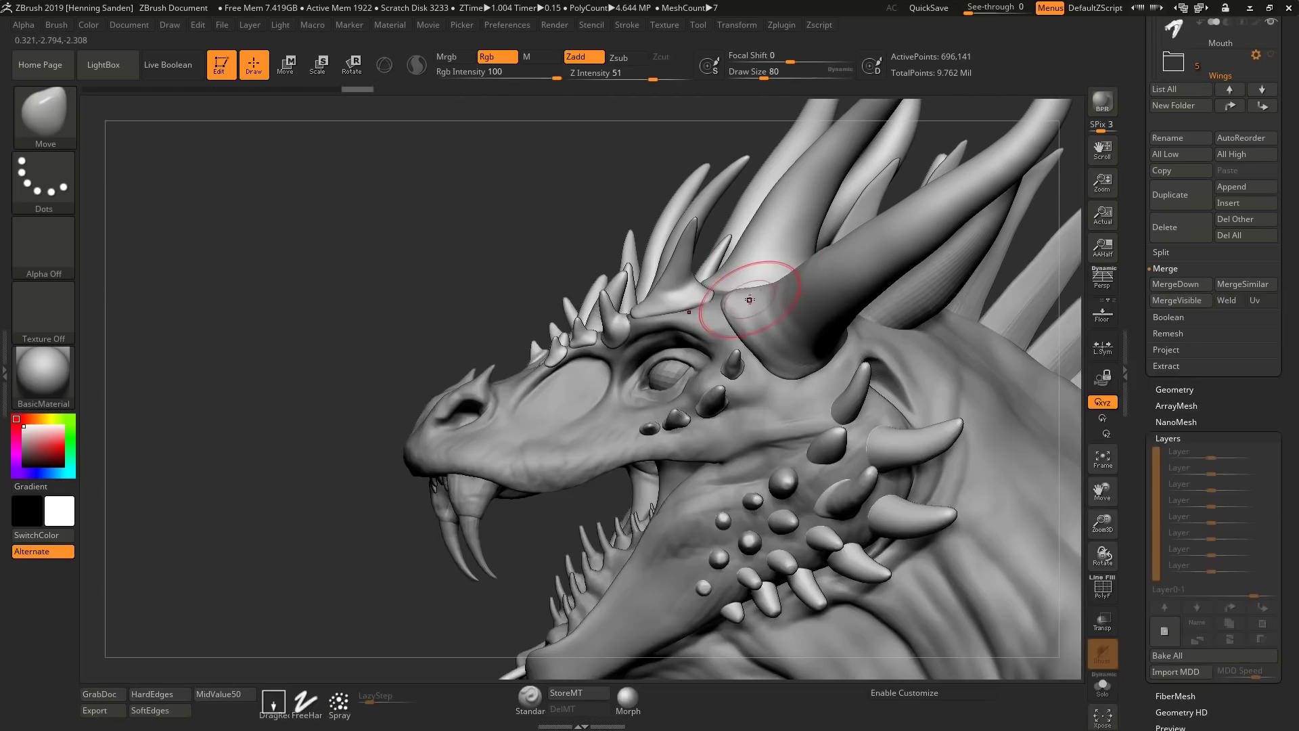
key("b")
key("m")
key("t")
right_click_drag(749, 299, 716, 365)
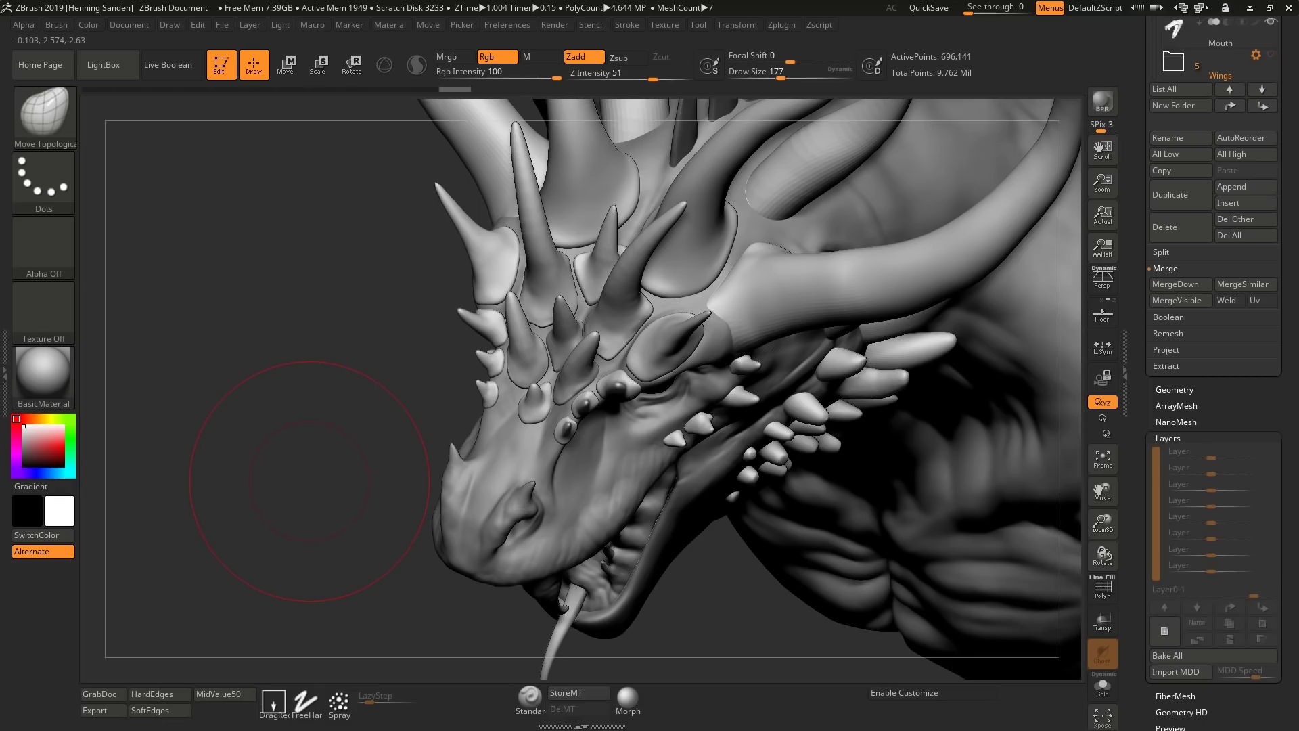
right_click_drag(309, 482, 681, 290)
right_click_drag(631, 371, 614, 318)
Mask all but one head spike and adjust its placement with the Transpose line
key("w")
left_click(631, 357, "ctrl")
left_click_drag(610, 316, 684, 364, "shift")
key("q")
mouse_move(687, 367)
right_mouse_down()
mouse_move(740, 349)
mouse_move(710, 315)
mouse_move(757, 362)
mouse_move(798, 318)
right_mouse_up()
Unmask another spike on the head and move it into place with the Transpose line
key("w")
left_click(705, 342, "alt")
left_click(757, 363, "ctrl")
mouse_move(776, 351)
left_mouse_down()
mouse_move(792, 297)
mouse_move(757, 366)
left_mouse_up()
right_click_drag(761, 324, 923, 380)
left_click_drag(730, 418, 731, 417)
right_click_drag(732, 414, 578, 372)
right_click_drag(689, 458, 993, 420)
Move the small spike on the snout with the Transpose line and return to drawing mode
left_click_drag(953, 467, 942, 431)
left_click_drag(934, 495, 963, 468, "ctrl")
left_click_drag(909, 524, 934, 503, "ctrl")
right_click_drag(935, 503, 880, 474)
left_click_drag(873, 440, 860, 419, "ctrl")
right_click_drag(859, 420, 867, 440)
left_click_drag(867, 441, 858, 432, "ctrl")
left_click_drag(875, 487, 841, 467, "ctrl")
left_click_drag(751, 441, 836, 345)
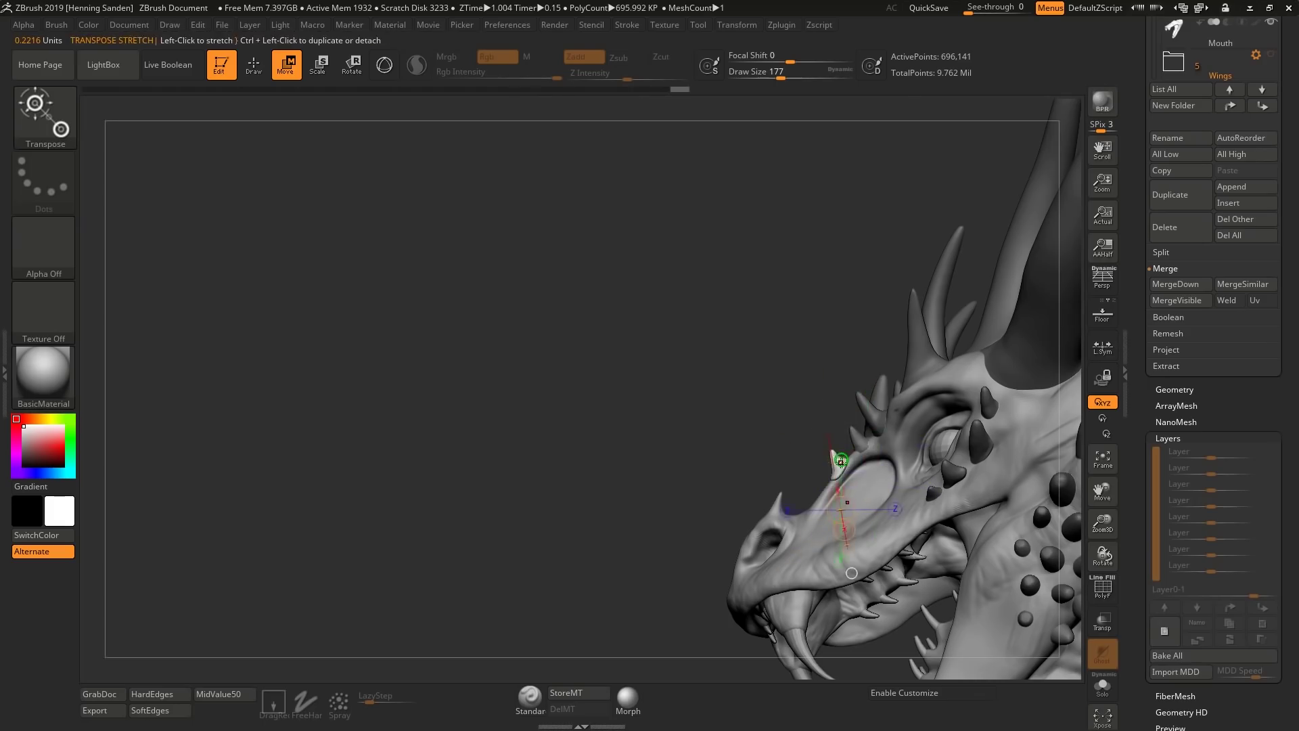
mouse_move(842, 461)
right_mouse_down()
mouse_move(806, 467)
mouse_move(836, 433)
mouse_move(790, 402)
right_mouse_up()
key("q")
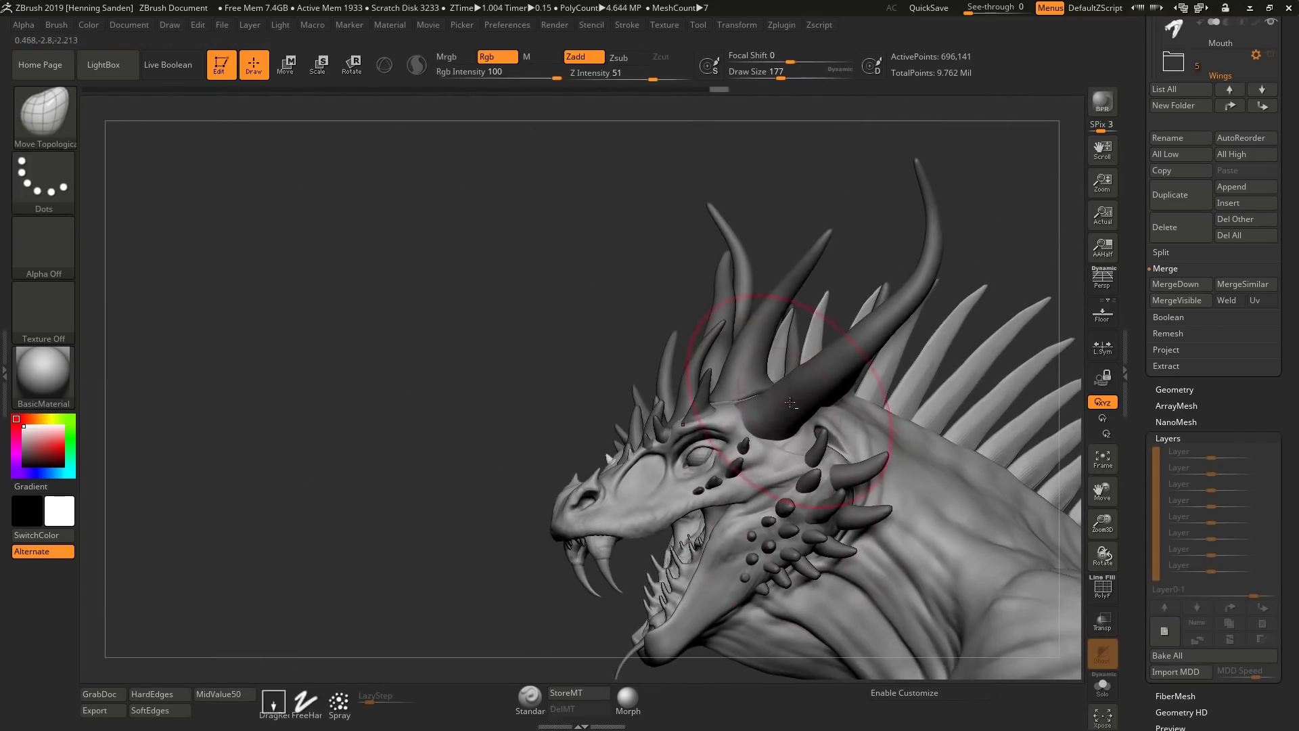
Clear the mask, isolate the large pair of horns and sculpt on them with the Standard brush
left_click_drag(577, 324, 599, 342, "ctrl")
left_click(829, 369, "ctrl+shift")
right_click_drag(842, 377, 895, 340)
key("b")
key("s")
key("t")
key("s")
left_click_drag(897, 338, 880, 332)
Try DamStandard strokes on the large horns, undo the last two strokes and resize the brush for another attempt
key("b")
key("d")
key("s")
right_click_drag(904, 313, 946, 254)
key("s")
mouse_move(945, 254)
left_mouse_down()
mouse_move(856, 332)
mouse_move(917, 278)
left_mouse_up()
key("ctrl+z")
key("ctrl+z")
key("s")
left_click_drag(948, 213, 943, 216)
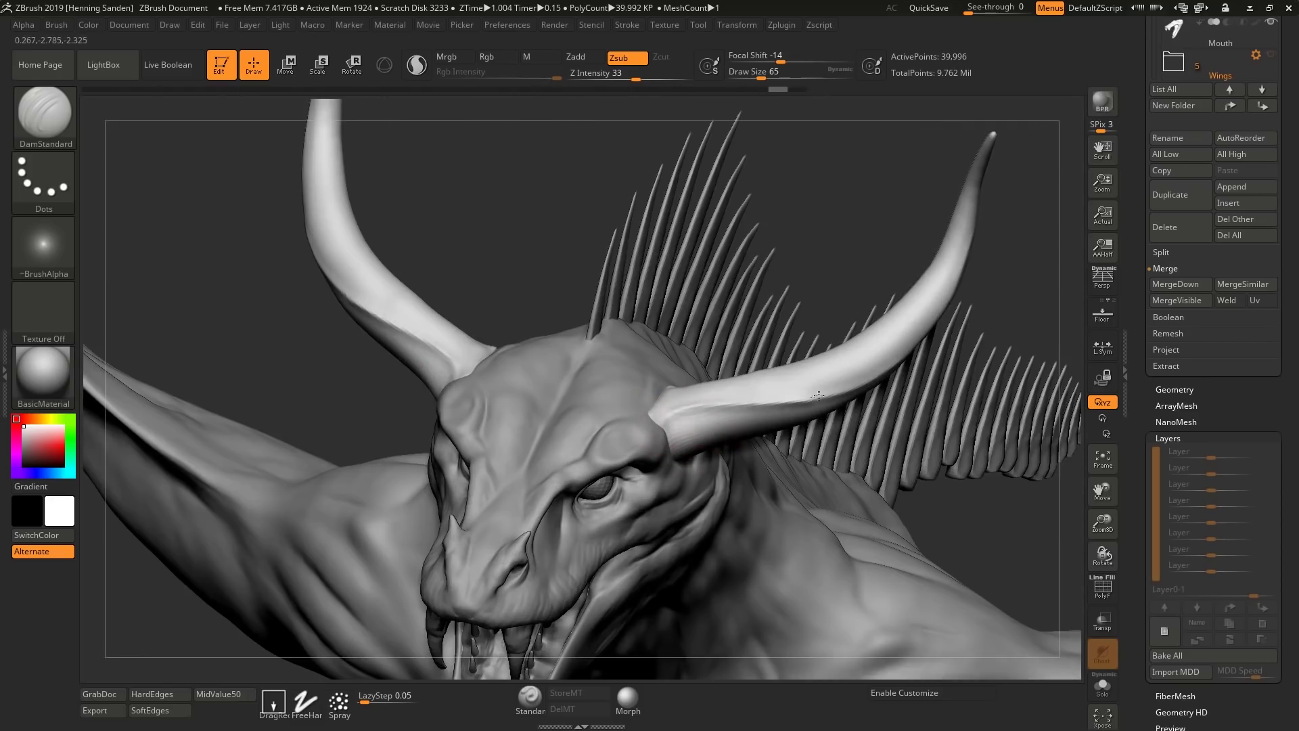
Carve long grooves along the length of the large horns with DamStandard
left_click_drag(819, 396, 888, 371)
mouse_move(888, 370)
right_mouse_down()
mouse_move(853, 379)
mouse_move(872, 388)
right_mouse_up()
left_click_drag(872, 389, 969, 274)
right_click_drag(969, 274, 919, 313)
right_click_drag(992, 281, 1015, 271)
left_click_drag(1036, 325, 982, 271)
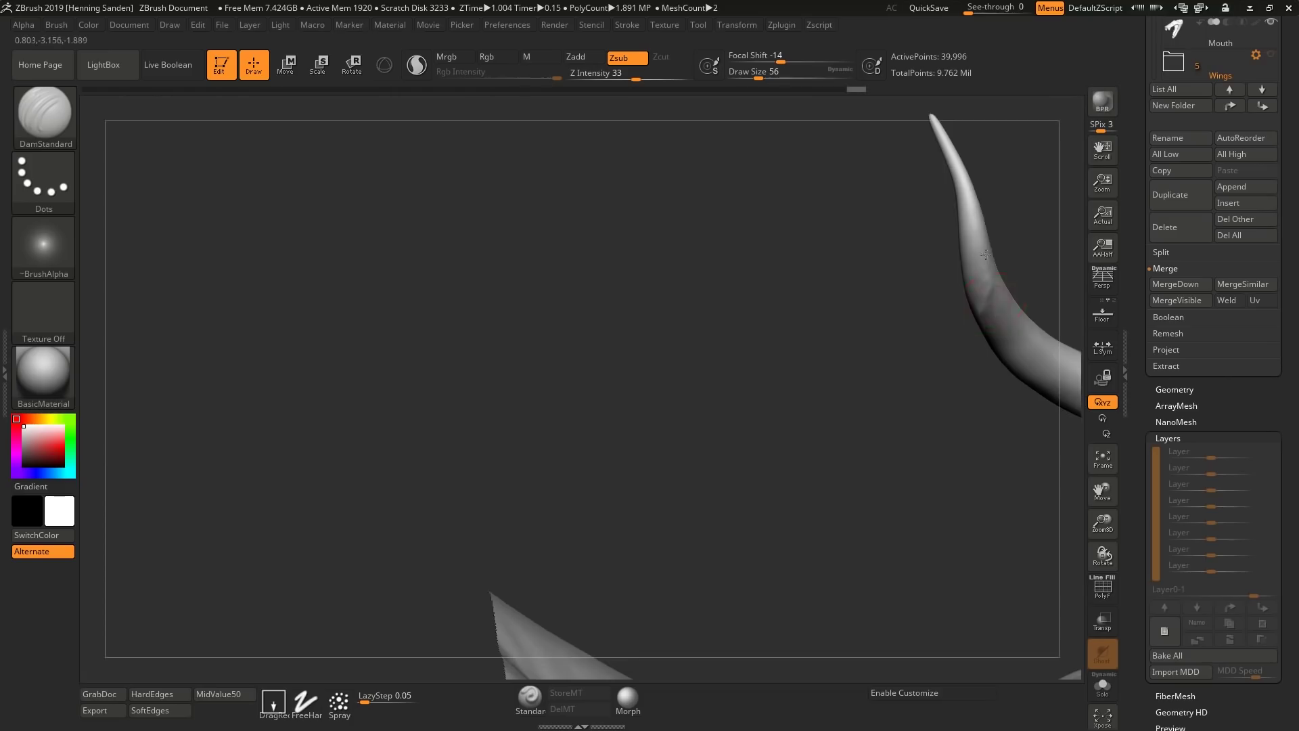
right_click_drag(981, 271, 900, 298)
left_click_drag(880, 399, 957, 308)
right_click_drag(957, 308, 945, 370)
mouse_move(867, 452)
right_mouse_down("ctrl")
mouse_move(835, 413)
mouse_move(809, 444)
right_mouse_up("ctrl")
Build up rough ridges at the base of the large horns with ClayBuildup at draw size 33
key("b")
key("c")
key("b")
right_click_drag(873, 400, 824, 395)
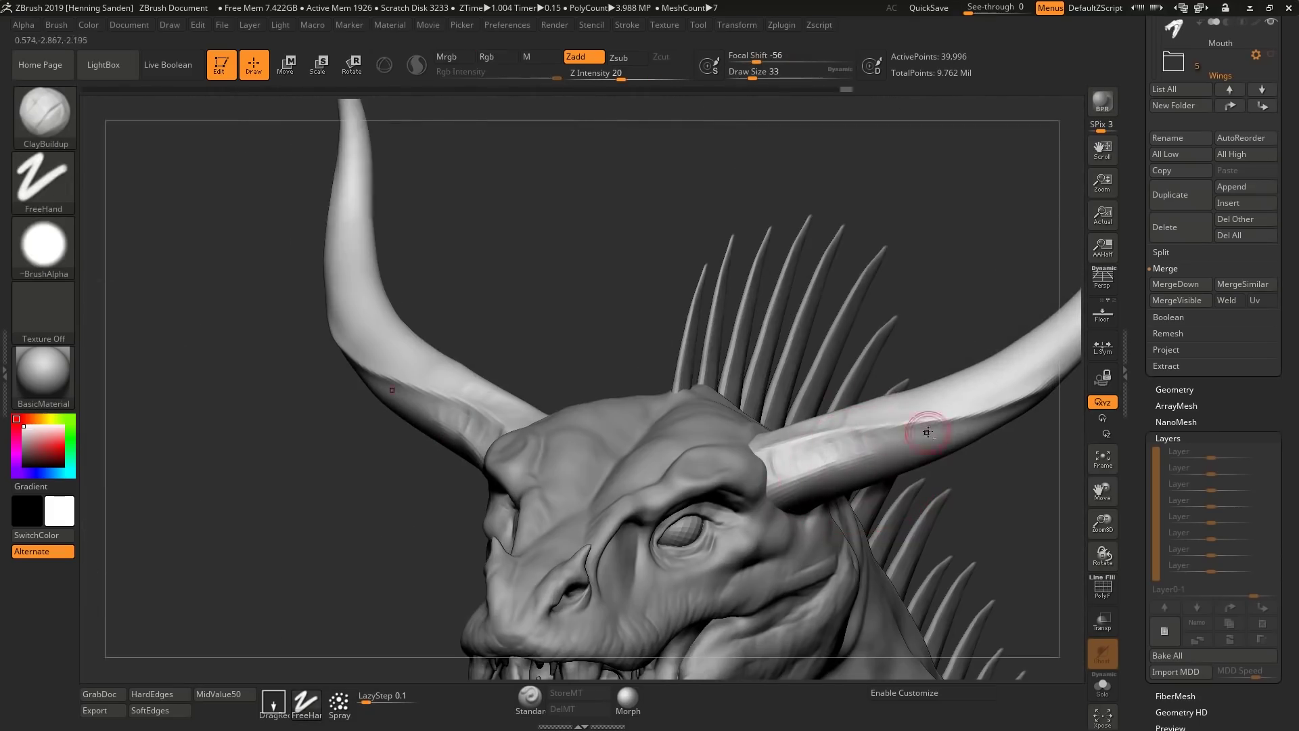
right_click_drag(881, 446, 975, 432)
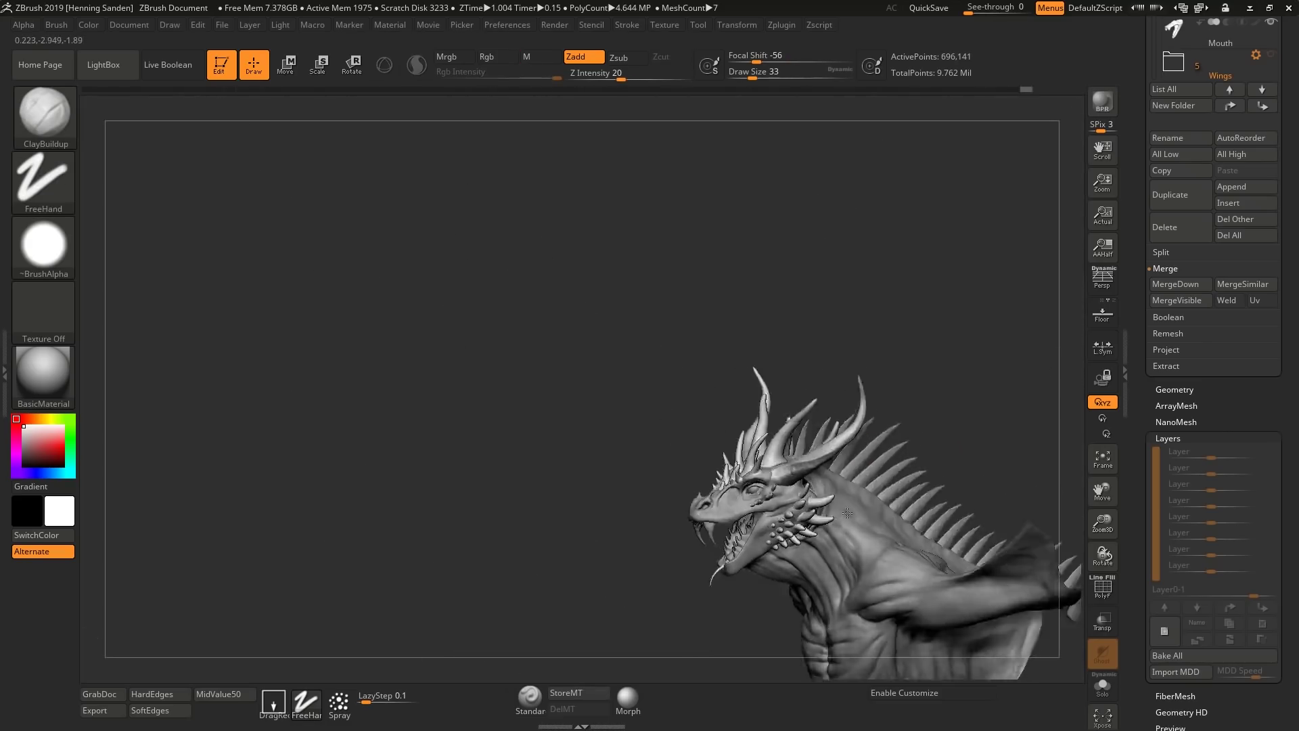
Show all the spikes again and adjust the large horns with Move Topological at draw size 234
right_click_drag(848, 513, 864, 406)
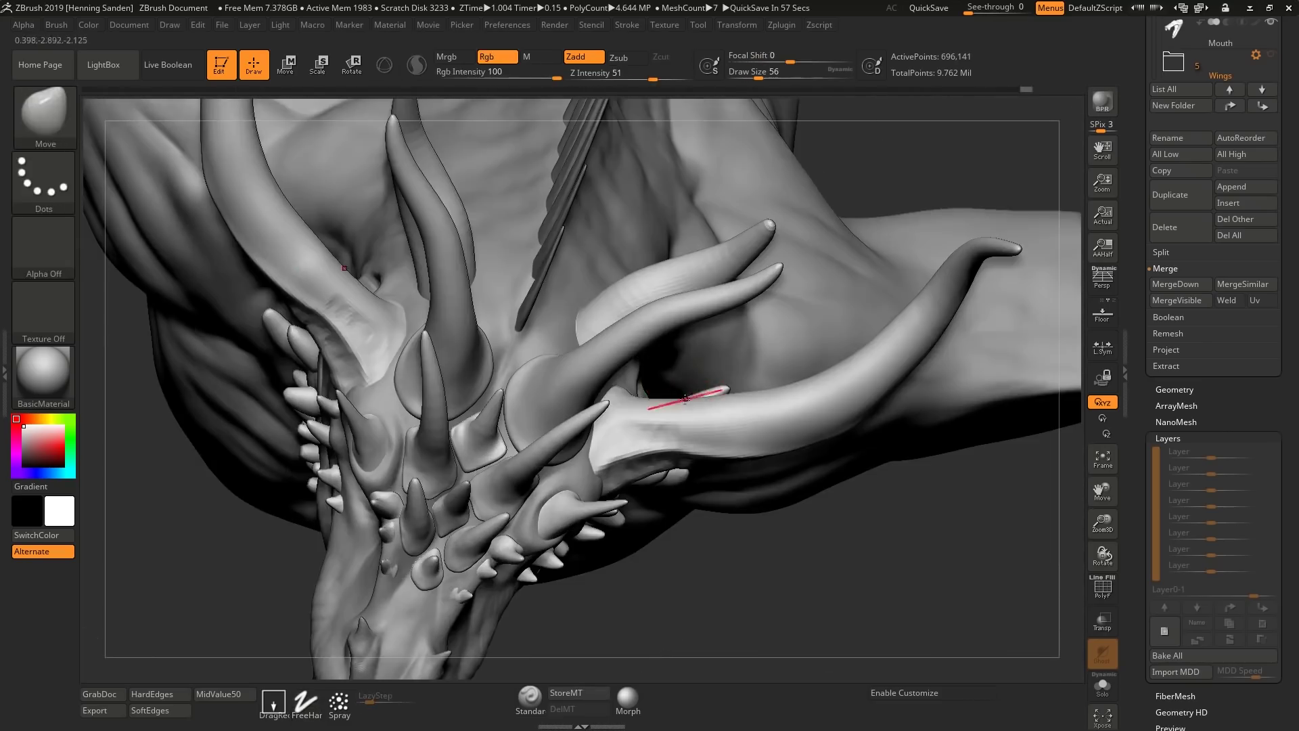
key("b")
left_click(708, 372)
key("s")
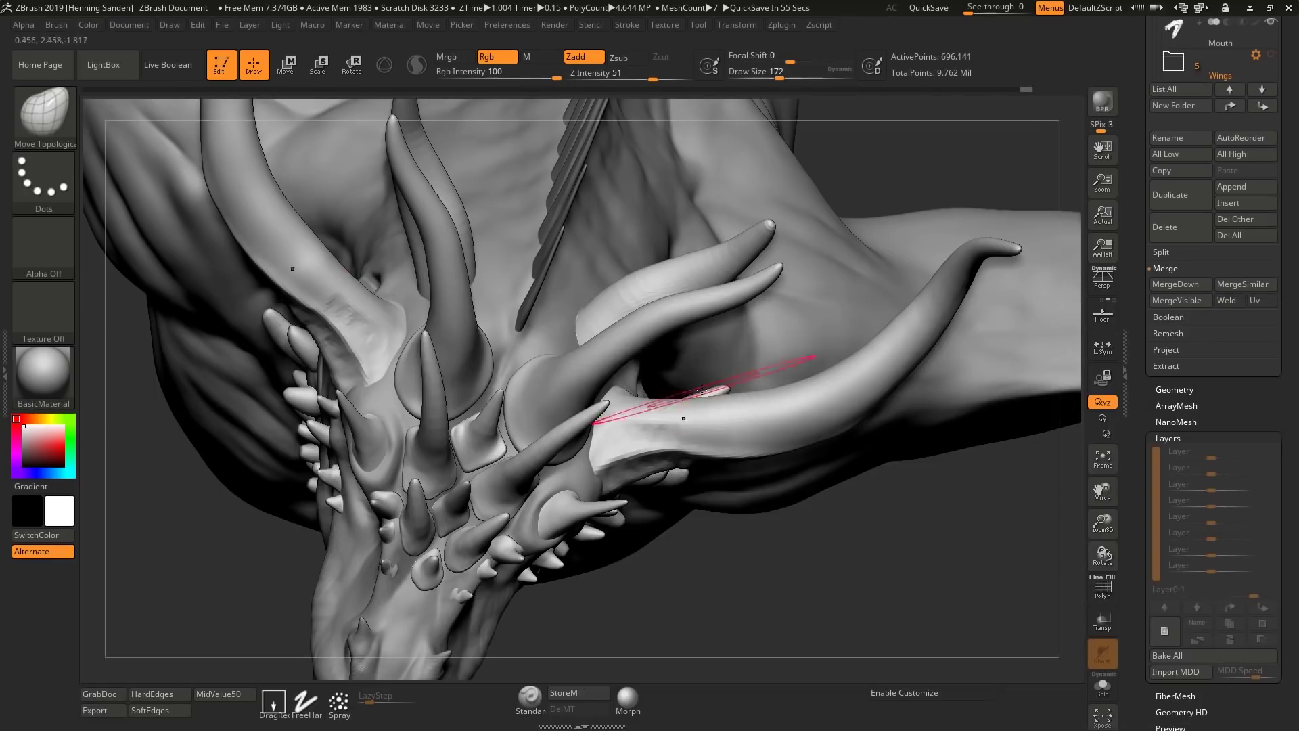
left_click_drag(706, 390, 728, 391)
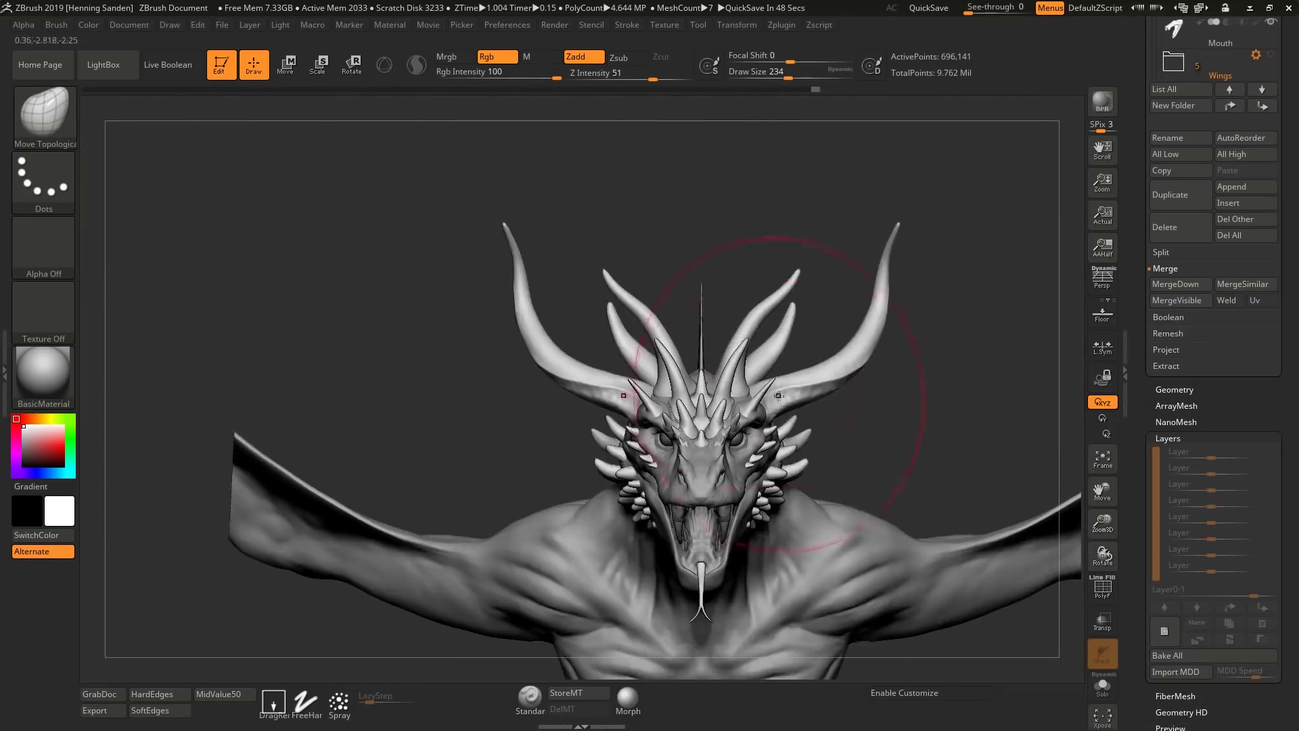
Switch to the Body subtool and build up skin around the brow and forehead spikes with ClayBuildup at draw size 56
right_click_drag(740, 334, 798, 457)
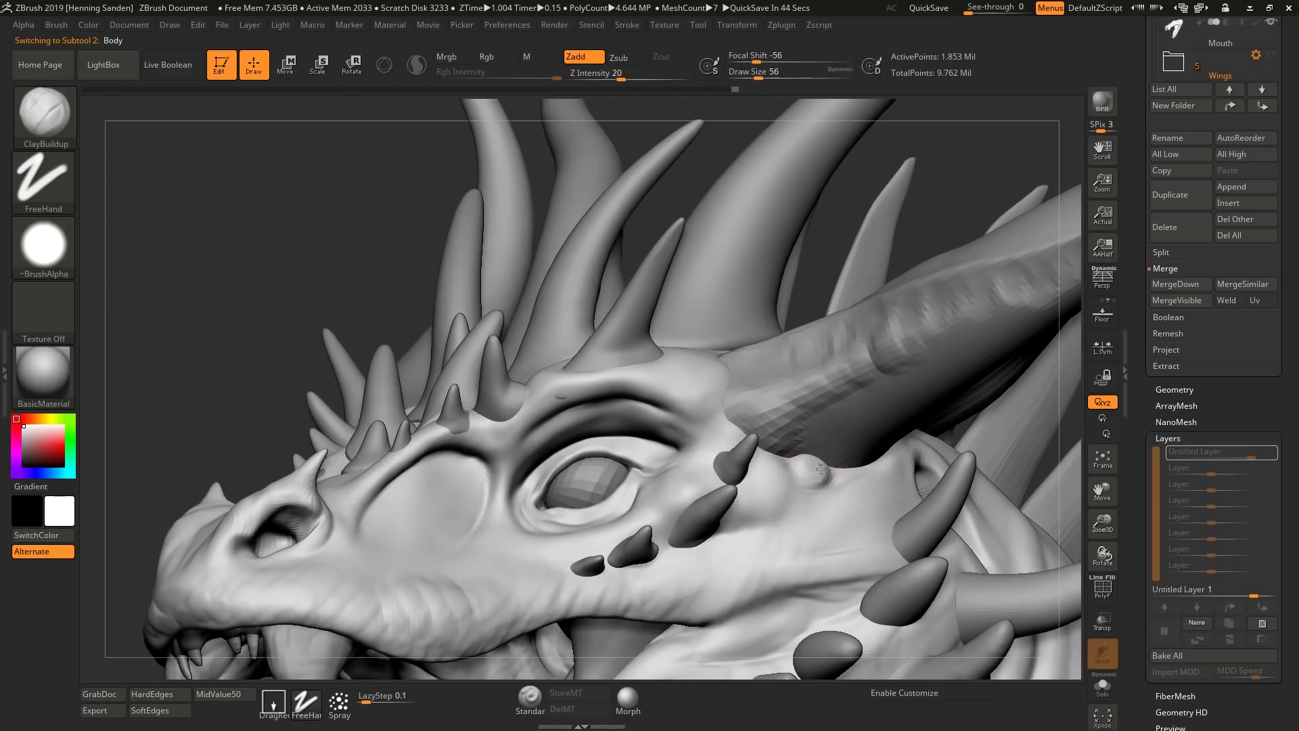
right_click_drag(764, 451, 756, 274)
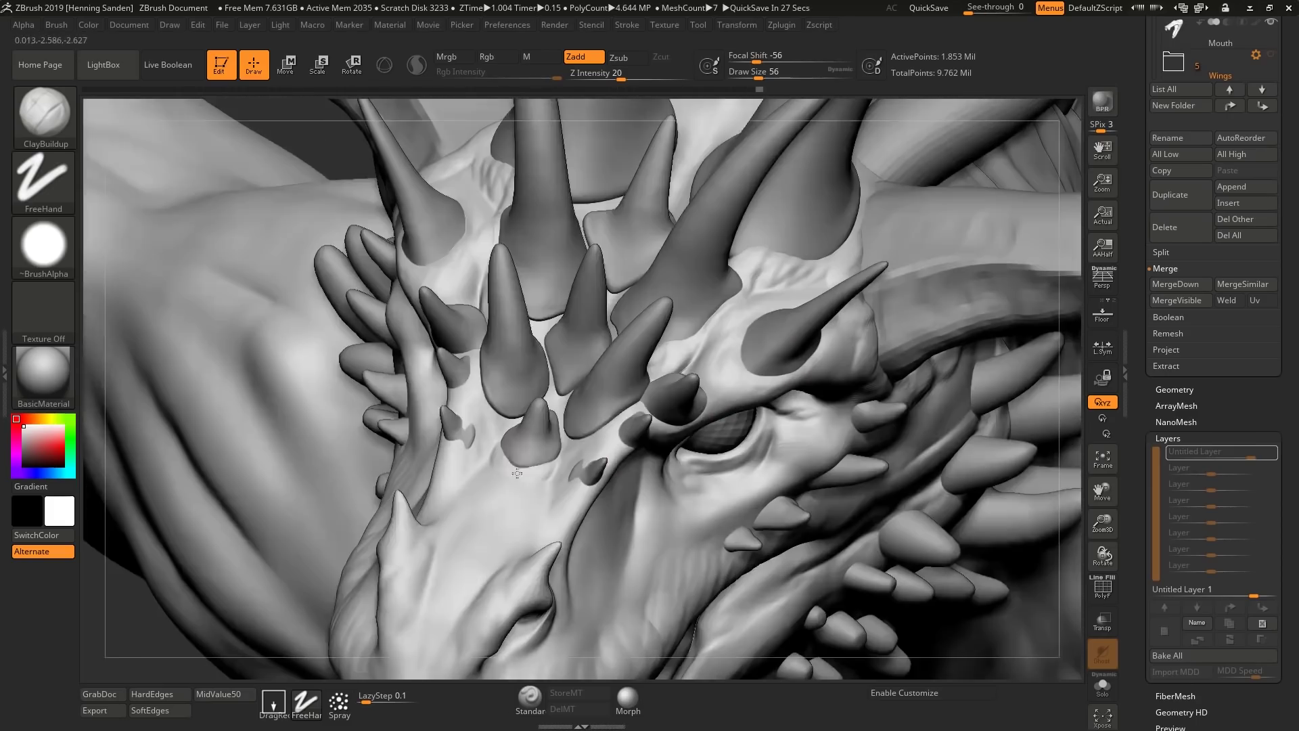
left_click_drag(585, 419, 525, 473)
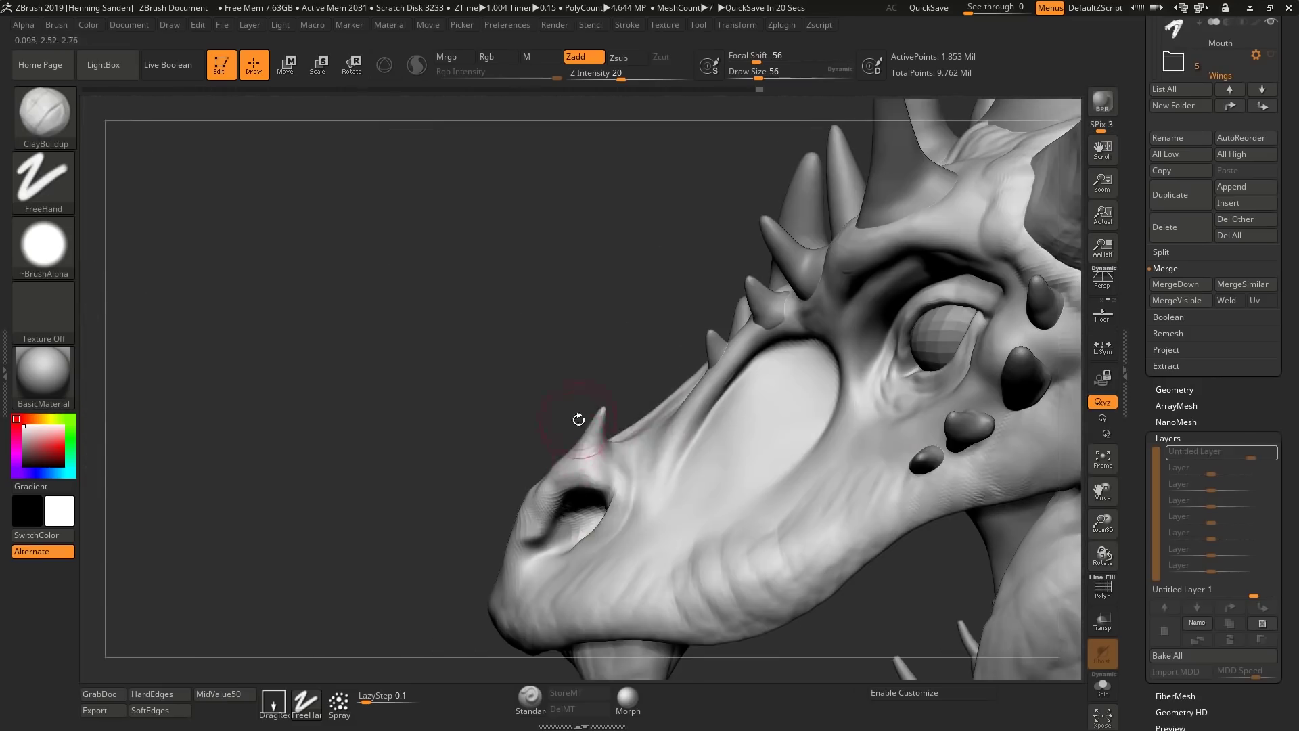
Show only the Body subtool and build up the skin below the jaw with ClayBuildup at draw size 80
key("shift")
left_click_drag(596, 419, 508, 545, "shift")
mouse_move(702, 591)
right_mouse_down()
mouse_move(818, 501)
mouse_move(795, 609)
right_mouse_up()
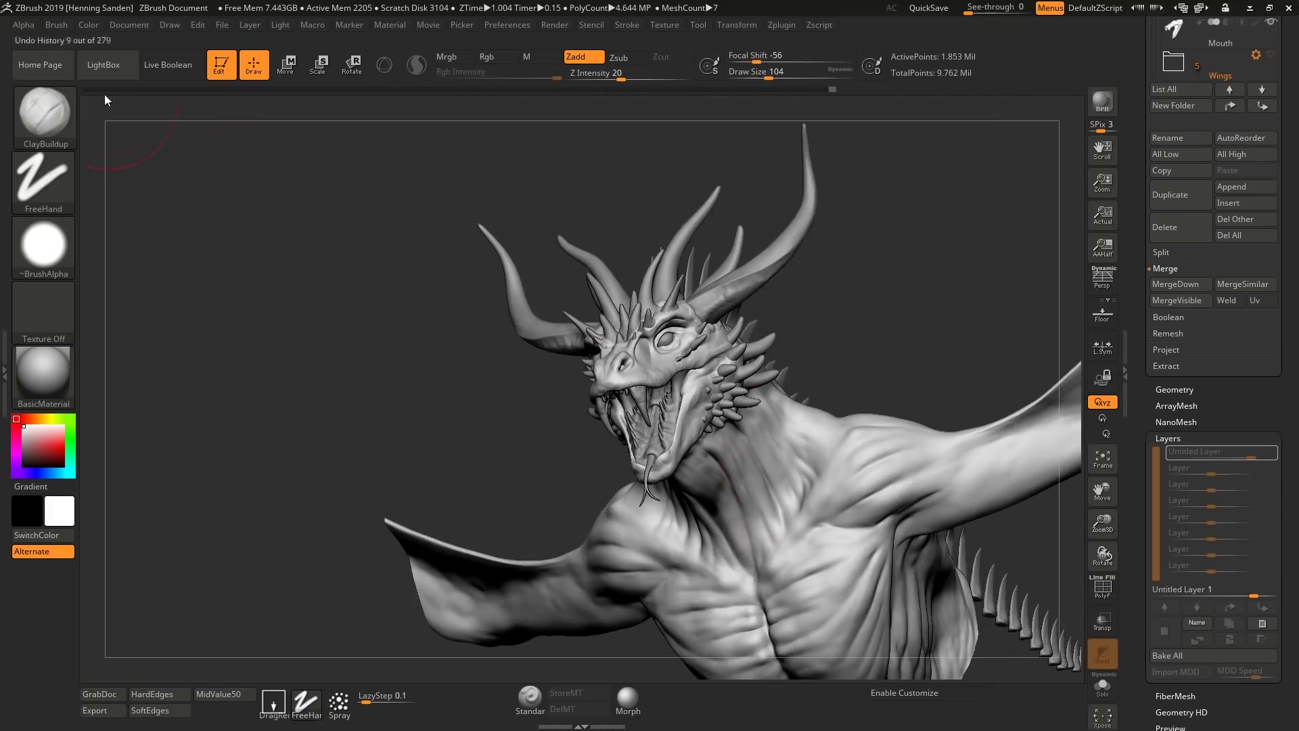
left_click(57, 24)
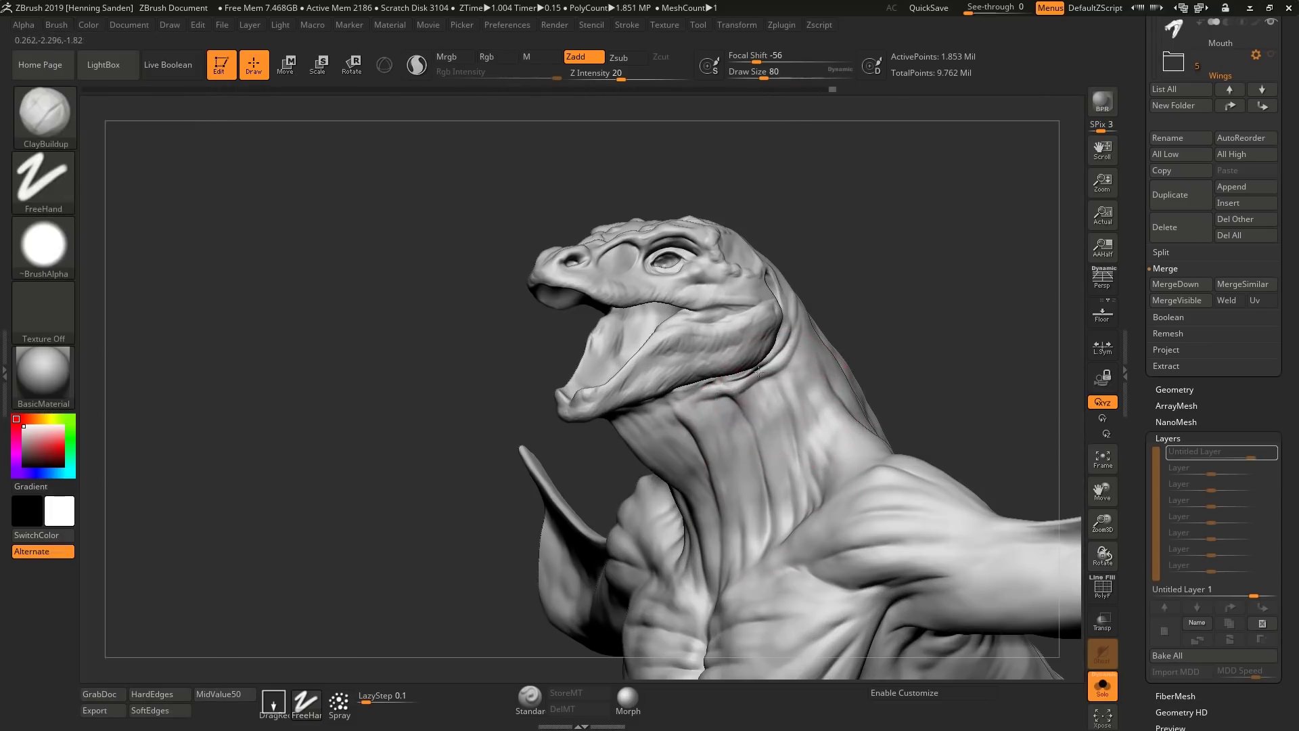
mouse_move(699, 403)
left_mouse_down()
mouse_move(710, 434)
mouse_move(697, 475)
mouse_move(723, 533)
mouse_move(778, 406)
left_mouse_up()
right_click_drag(798, 412, 754, 372)
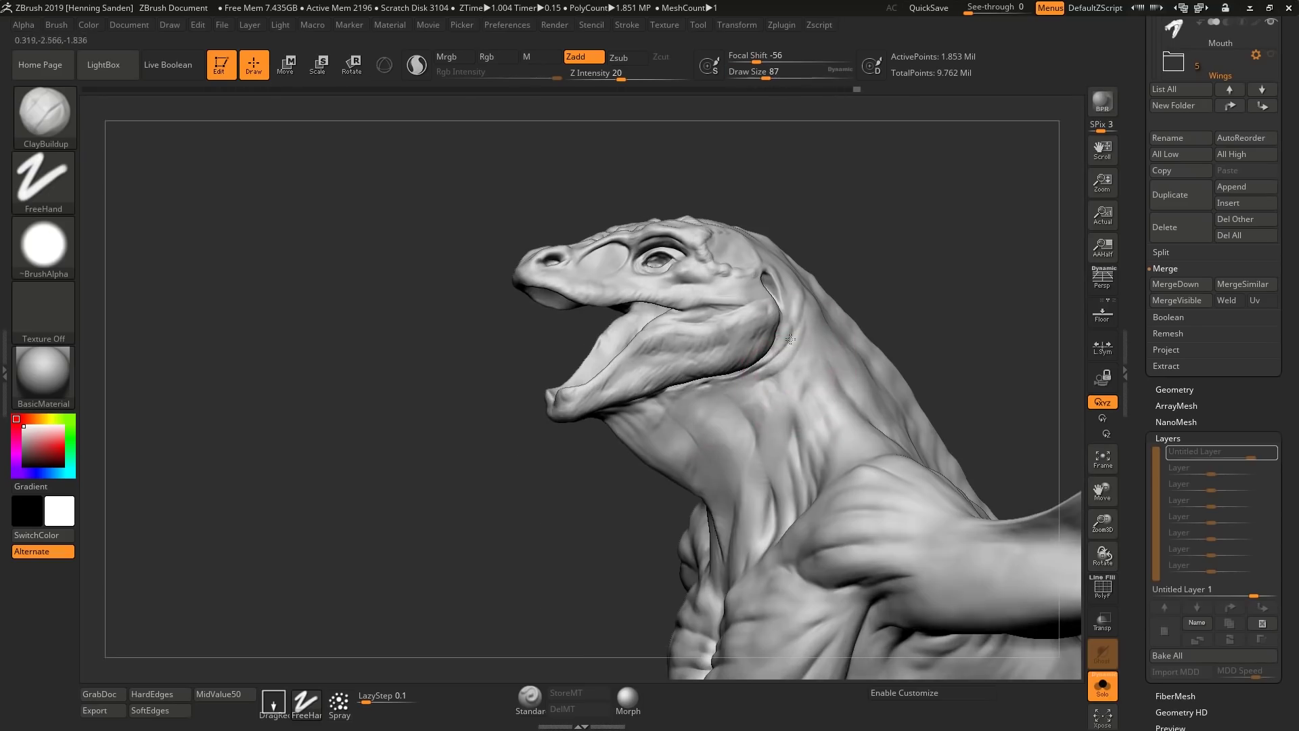
Build up muscle strands along the side of the neck with ClayBuildup at draw sizes 87 and 71
right_click_drag(793, 431, 839, 414)
left_click_drag(754, 490, 771, 414)
right_click_drag(785, 407, 738, 386)
mouse_move(800, 362)
left_mouse_down()
mouse_move(790, 343)
mouse_move(782, 382)
left_mouse_up()
right_click_drag(752, 433, 778, 452)
left_click_drag(778, 453, 759, 531)
right_click_drag(745, 504, 781, 485)
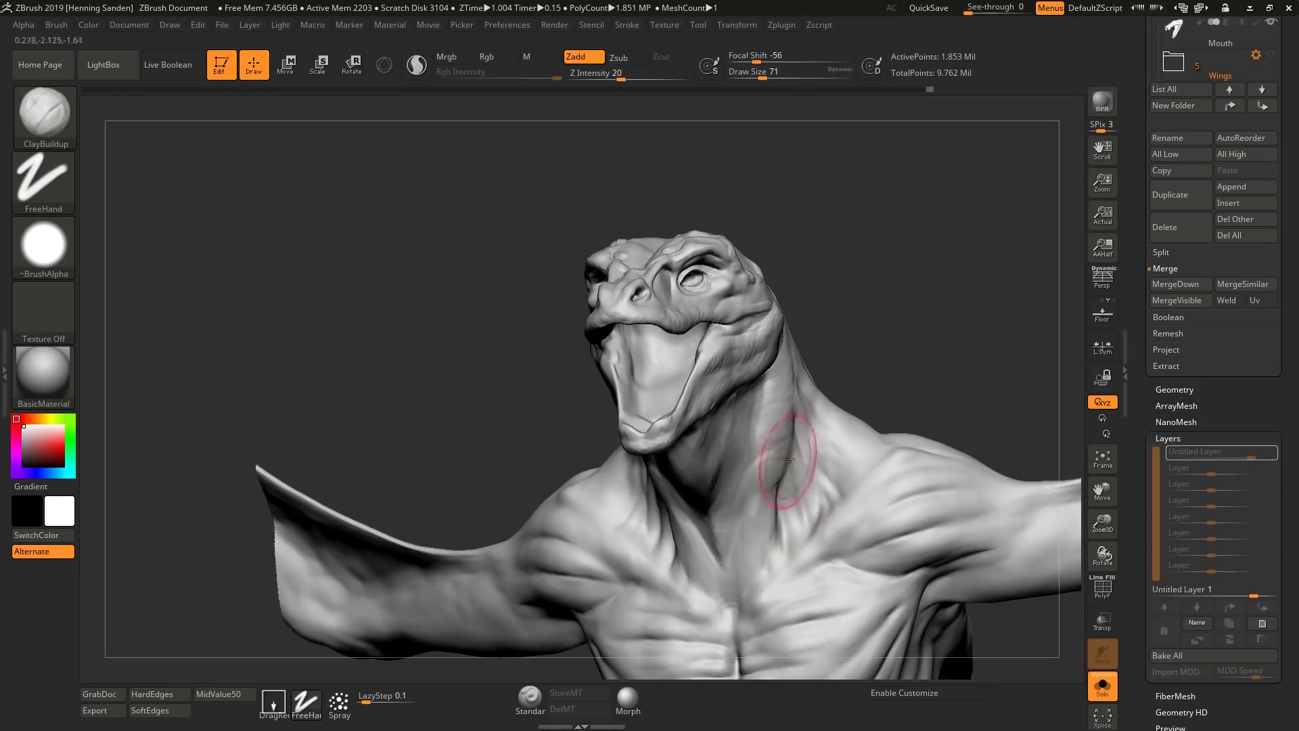
left_click_drag(748, 585, 741, 605)
Define the throat tendons running down to the sternum with ClayBuildup at draw sizes 49 and 33
mouse_move(741, 606)
right_mouse_down()
mouse_move(746, 564)
mouse_move(719, 548)
right_mouse_up()
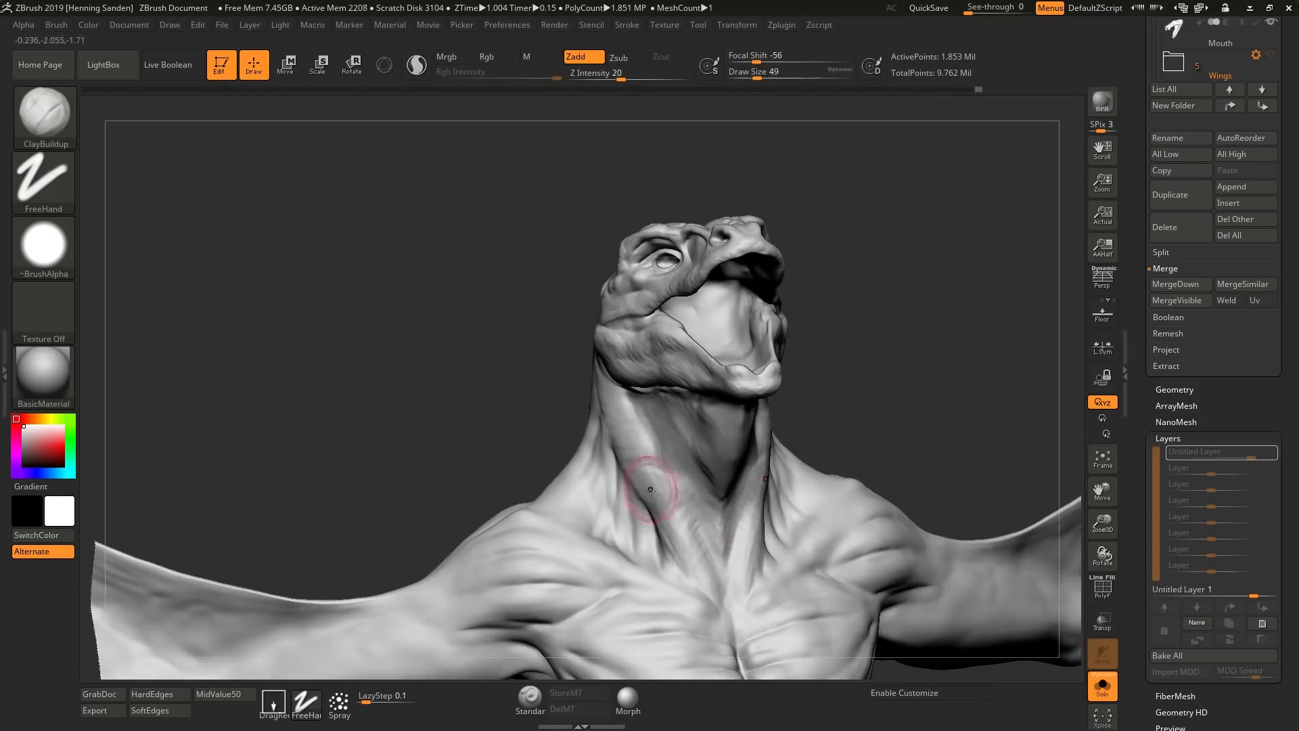
right_click_drag(661, 478, 659, 467)
right_click_drag(607, 429, 749, 526)
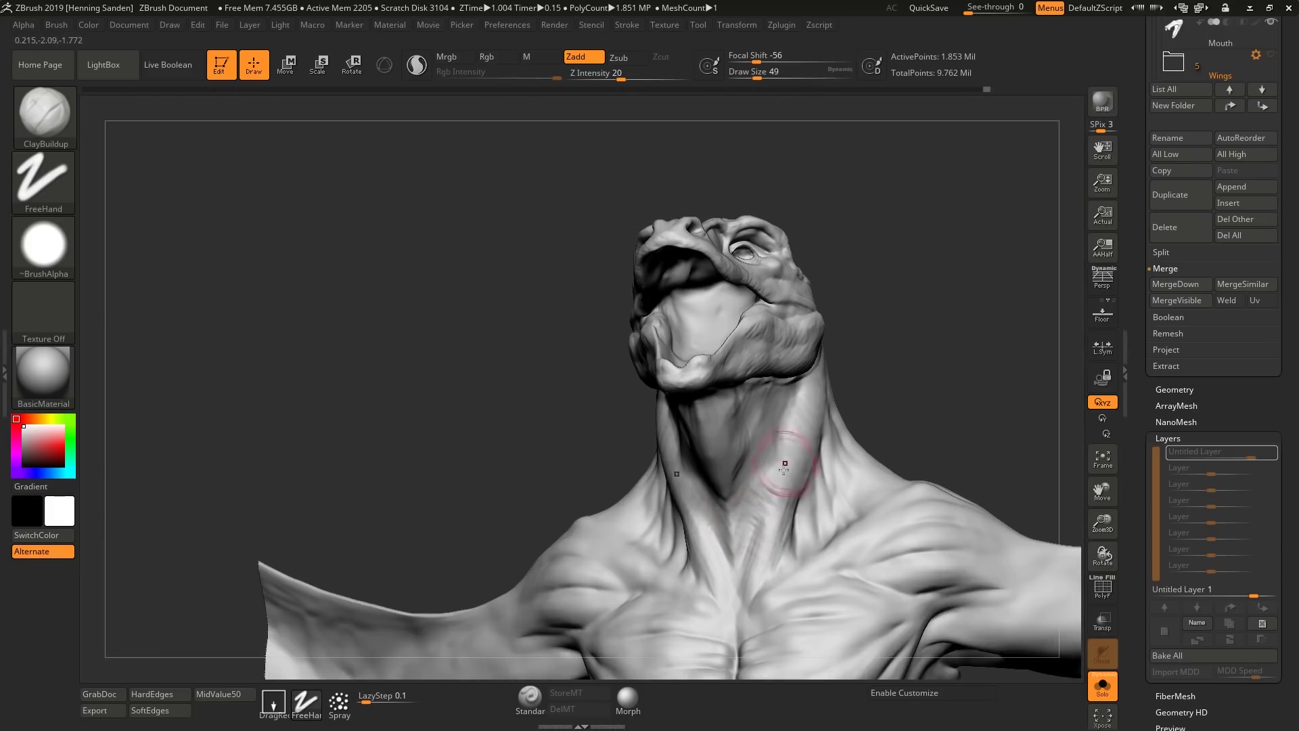
right_click_drag(735, 594, 740, 609)
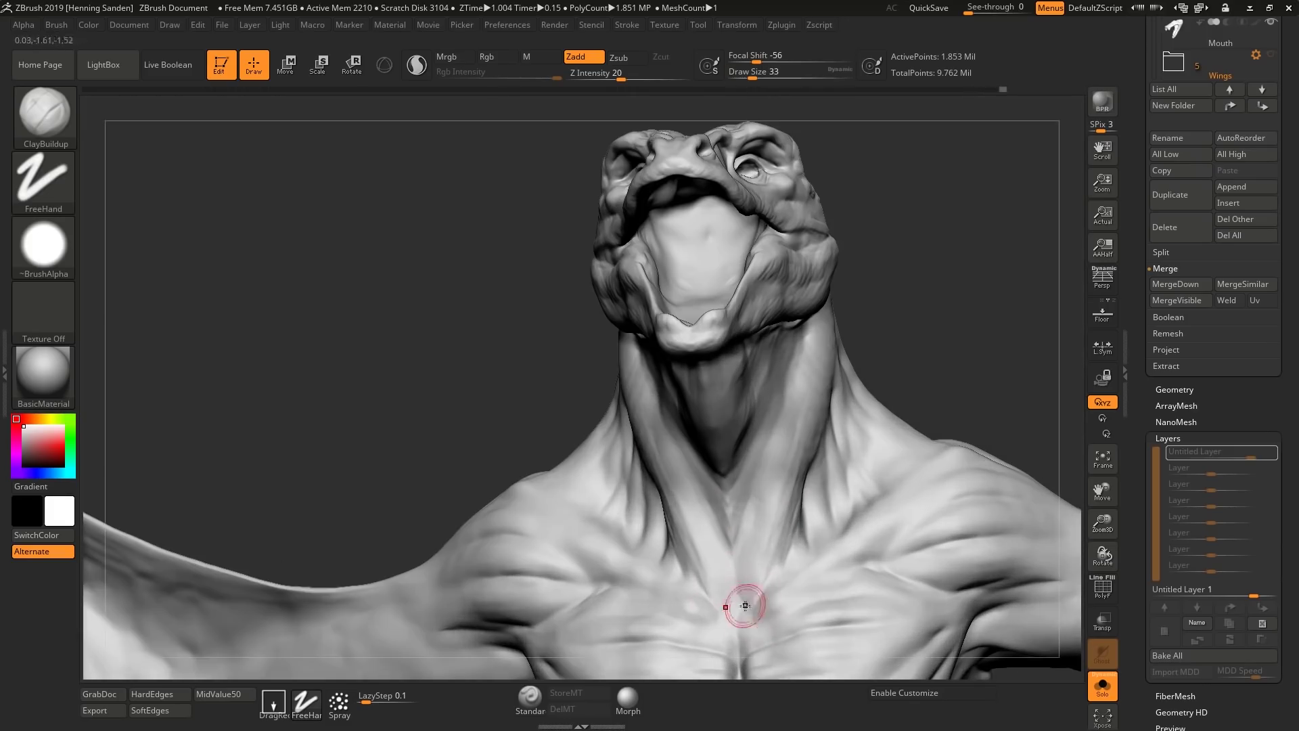
right_click_drag(803, 416, 853, 507)
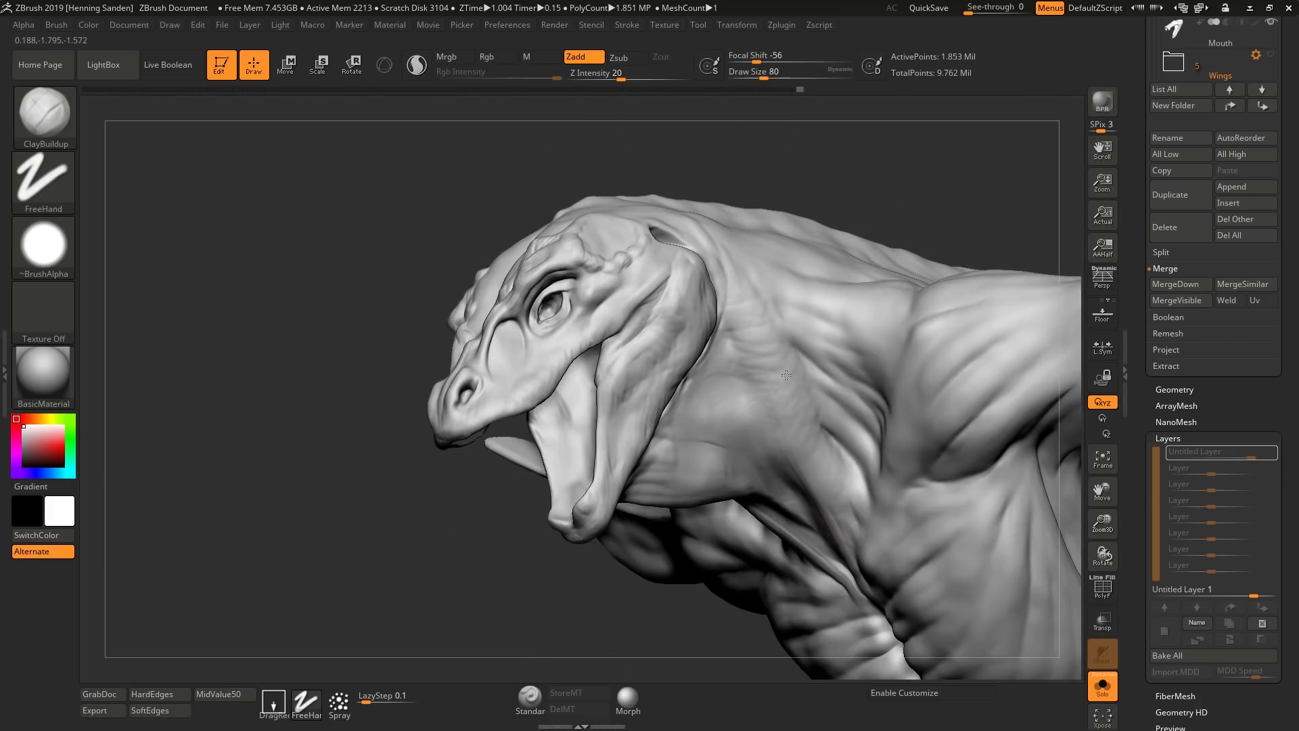
Build up long skin folds on the side of the neck behind the jaw with ClayBuildup, starting at draw size 80
right_click_drag(752, 320, 721, 420)
right_click_drag(744, 347, 757, 348)
mouse_move(755, 338)
left_mouse_down()
mouse_move(747, 452)
mouse_move(711, 563)
left_mouse_up()
right_click_drag(710, 563, 677, 474)
key("bracketleft")
left_click_drag(654, 280, 694, 511)
left_click_drag(680, 423, 718, 284)
Build up the muscle folds where the base of the neck meets the chest and shoulders with ClayBuildup
right_click_drag(717, 284, 857, 395)
left_click_drag(799, 513, 761, 602)
right_click_drag(818, 494, 804, 411)
right_click_drag(819, 519, 806, 575, "ctrl")
key("bracketleft")
left_click_drag(769, 436, 755, 485)
right_click_drag(755, 485, 712, 457)
Shape the inner ends of the collarbones at the sternum with ClayBuildup at draw size 41
key("bracketleft")
key("bracketleft")
key("bracketleft")
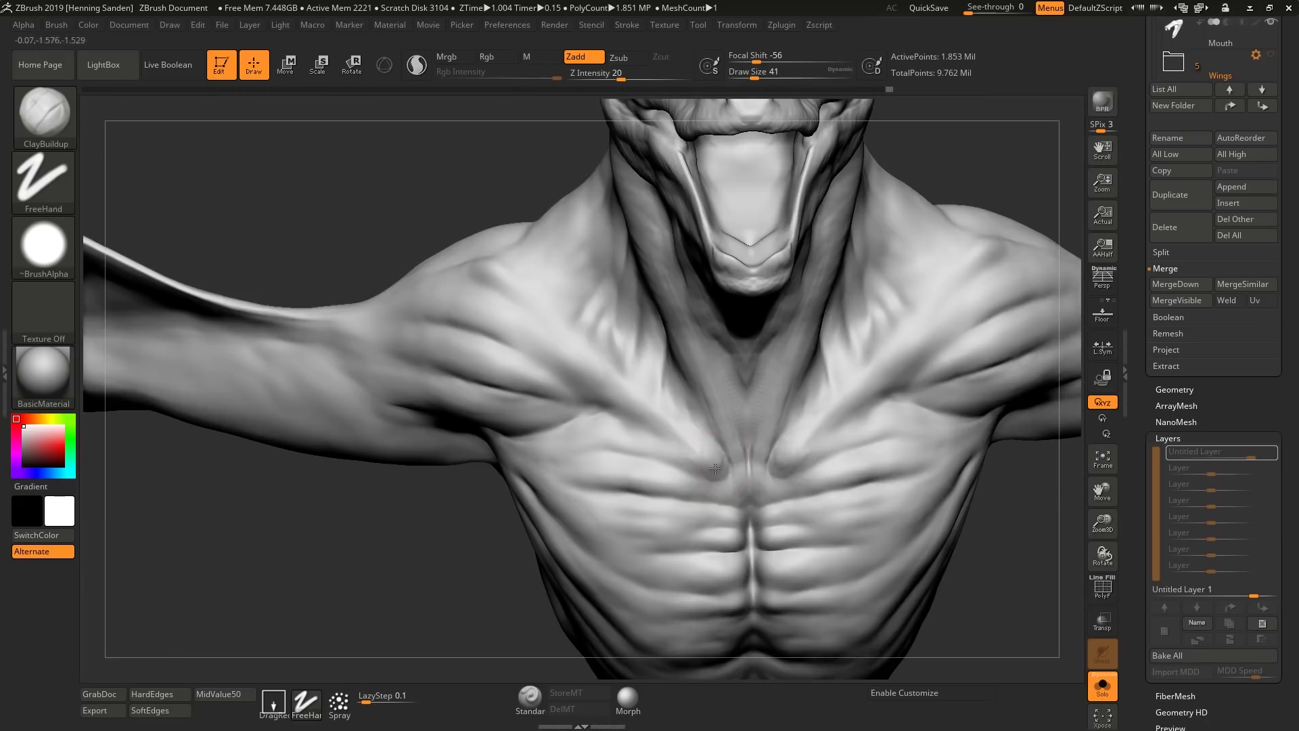
left_click_drag(692, 447, 699, 441)
mouse_move(700, 441)
right_mouse_down()
mouse_move(778, 455)
mouse_move(704, 484)
right_mouse_up()
key("bracketright")
key("bracketright")
Adjust the collarbone area at the base of the neck with the Move brush at draw size 128
mouse_move(695, 417)
right_mouse_down()
mouse_move(842, 354)
mouse_move(865, 480)
mouse_move(900, 474)
right_mouse_up()
key("b")
key("m")
key("v")
left_click_drag(929, 473, 905, 460)
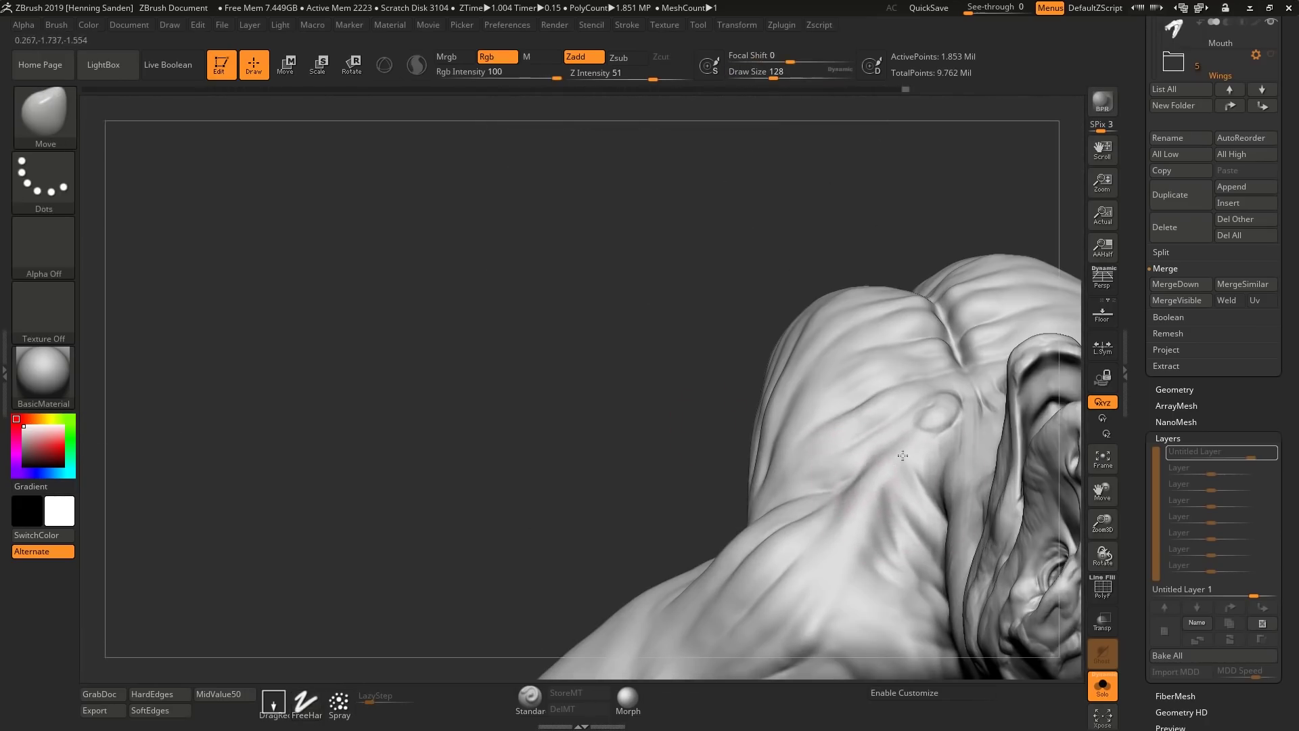
Build up raised collarbone ridges from the sternum out to the shoulders with ClayBuildup at draw size 44
key("b")
key("c")
key("b")
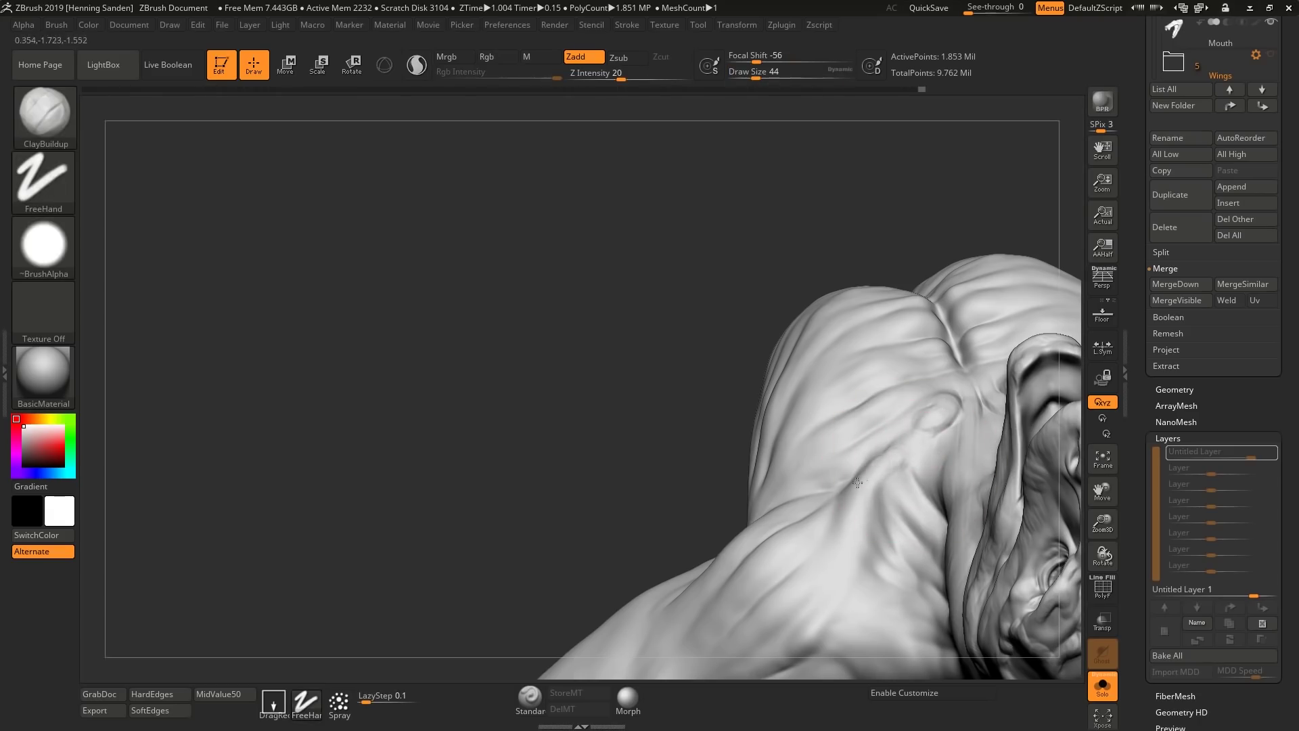
mouse_move(850, 535)
right_mouse_down()
mouse_move(880, 518)
mouse_move(842, 460)
mouse_move(801, 542)
mouse_move(850, 463)
mouse_move(722, 475)
mouse_move(832, 354)
mouse_move(831, 381)
mouse_move(900, 424)
right_mouse_up()
Build up the front of the shoulder muscles with ClayBuildup at draw size 97
key("ctrl")
key("bracketright")
key("bracketright")
key("bracketright")
key("bracketright")
key("bracketright")
key("bracketright")
key("bracketright")
key("bracketright")
key("bracketright")
key("bracketright")
key("bracketright")
key("bracketright")
key("bracketright")
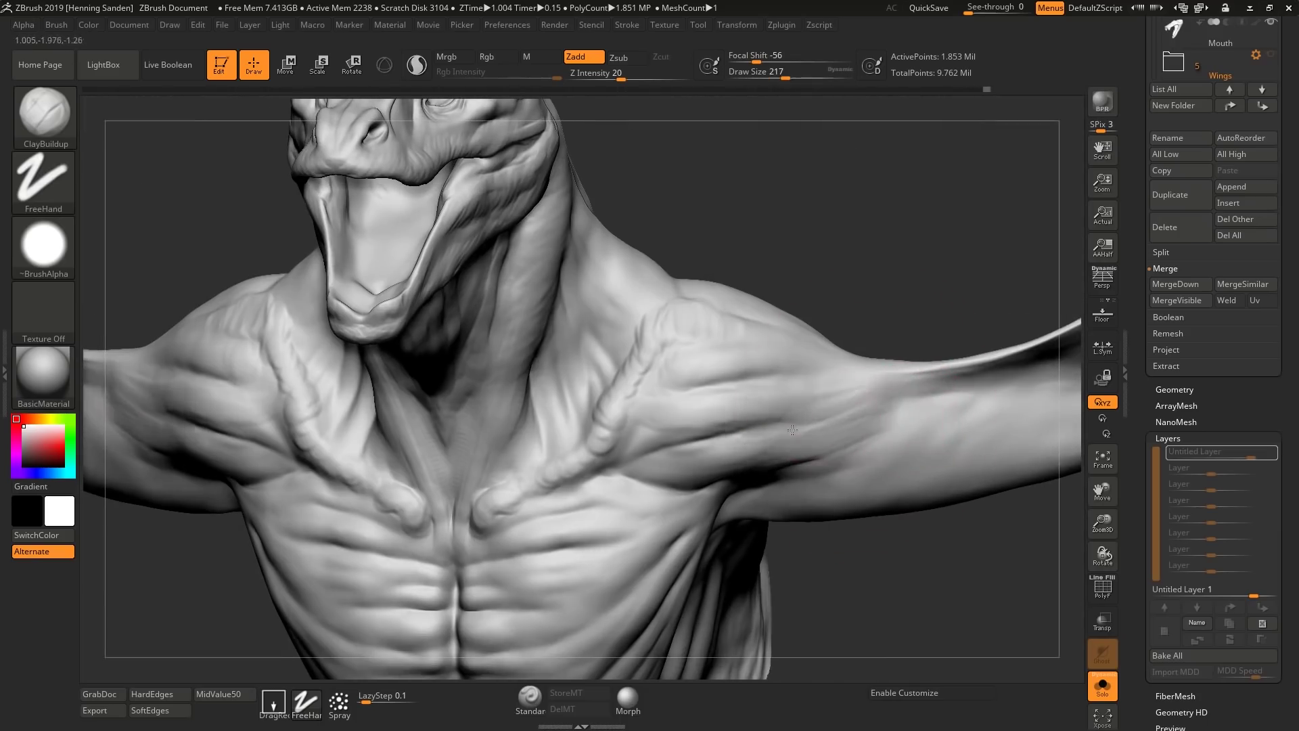
key("bracketleft")
key("bracketleft")
key("bracketleft")
key("bracketleft")
key("bracketleft")
key("bracketleft")
key("bracketleft")
key("bracketleft")
key("bracketleft")
key("bracketleft")
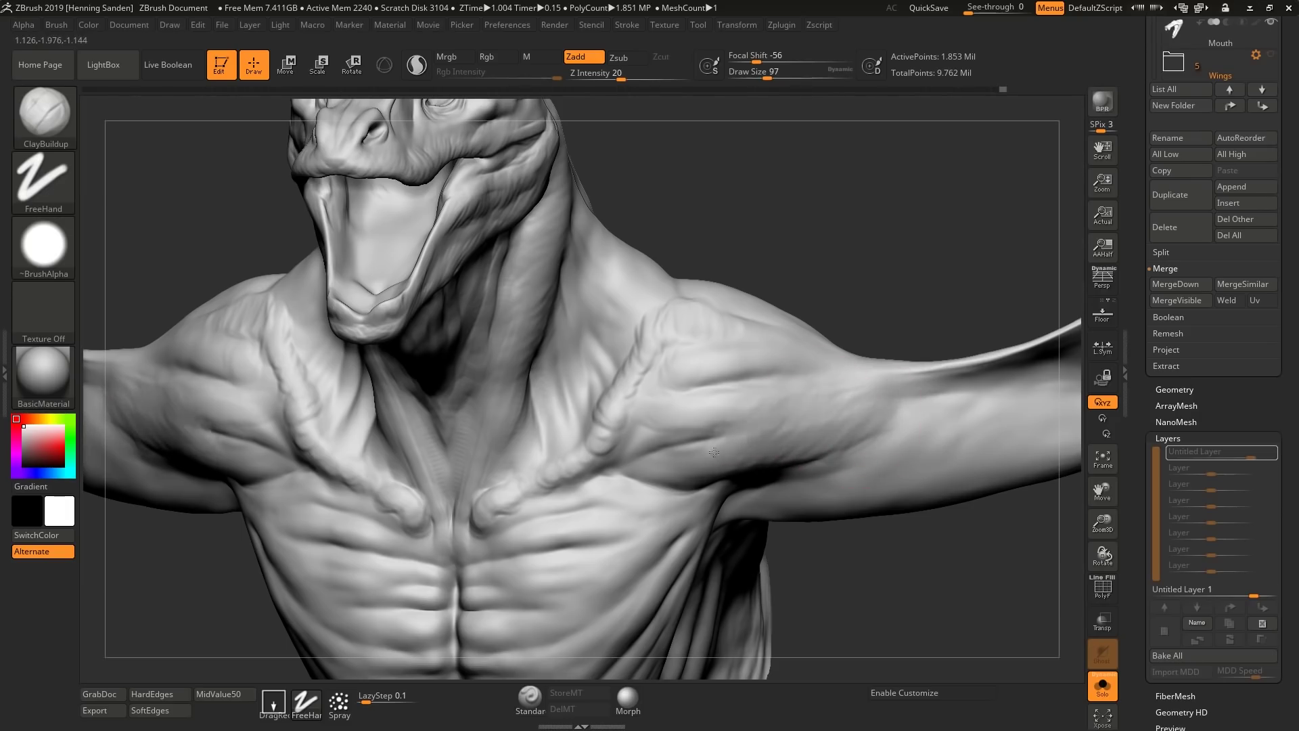
mouse_move(681, 450)
right_mouse_down()
mouse_move(880, 427)
mouse_move(834, 400)
right_mouse_up()
mouse_move(834, 434)
left_mouse_down()
mouse_move(798, 440)
mouse_move(765, 410)
left_mouse_up()
right_click_drag(785, 406, 792, 433)
left_click_drag(802, 436, 742, 405)
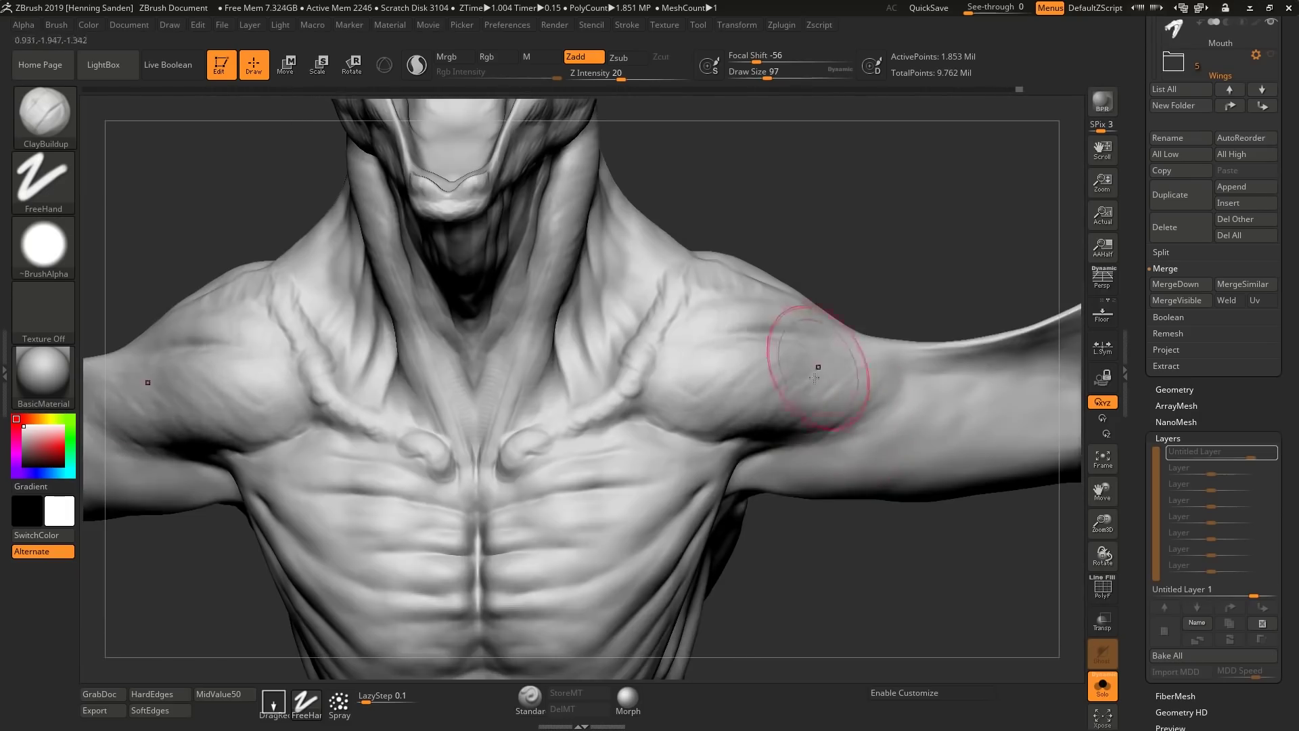
Round out the deltoids from above and blend them into the upper arms with ClayBuildup at draw size 97
right_click_drag(818, 366, 855, 322)
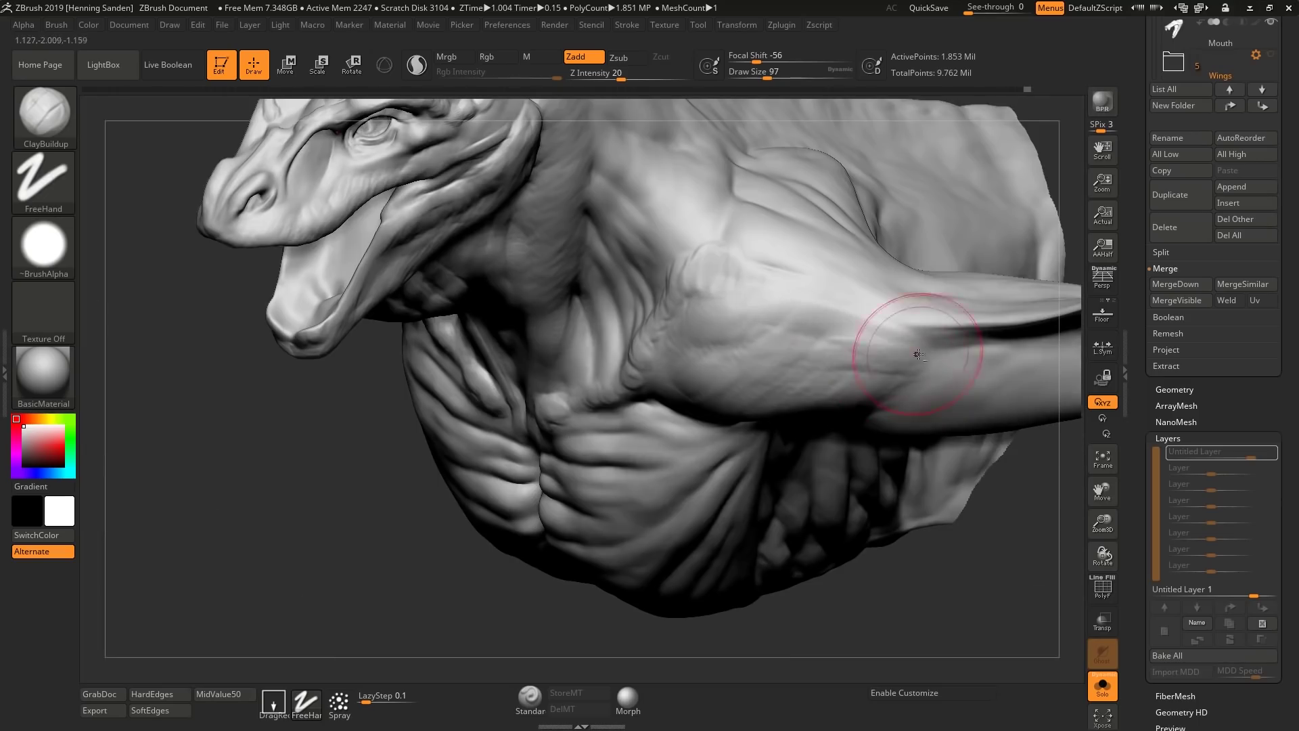
right_click_drag(891, 329, 771, 340)
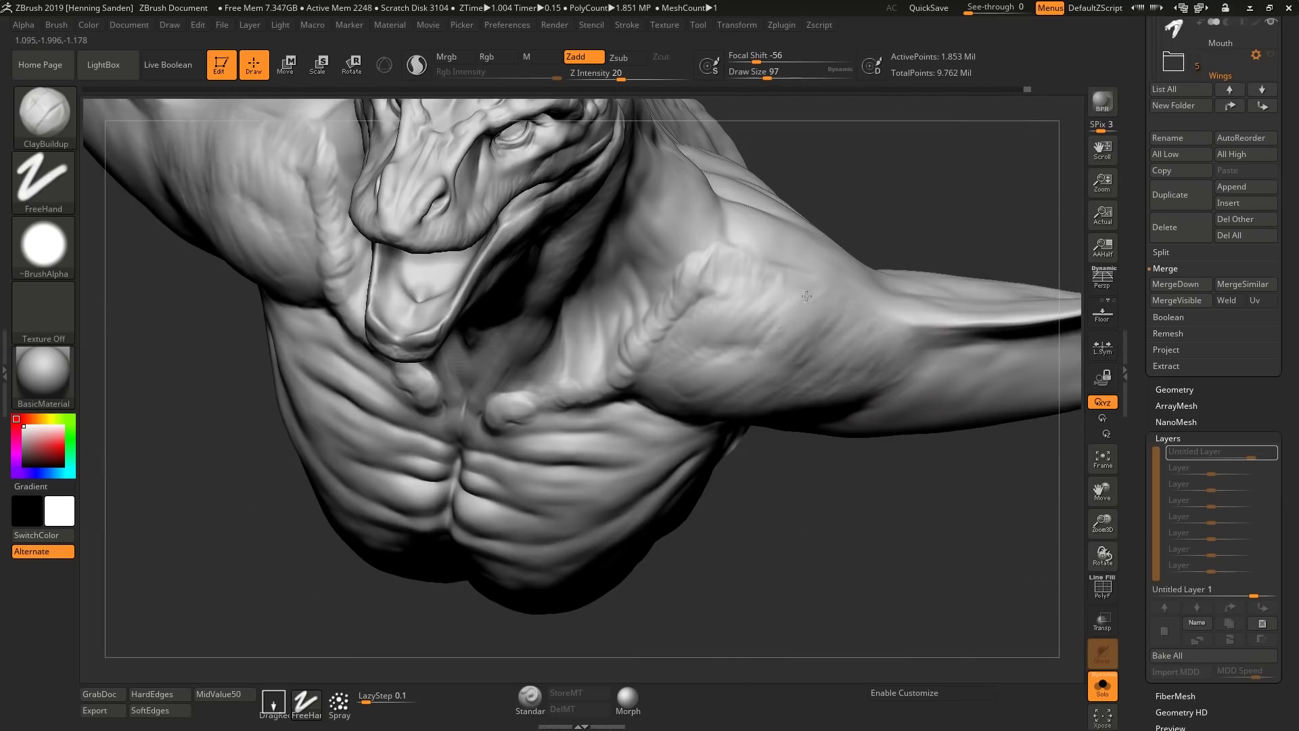
right_click_drag(749, 275, 788, 271)
mouse_move(789, 270)
right_mouse_down("ctrl")
mouse_move(725, 366)
mouse_move(777, 390)
right_mouse_up("ctrl")
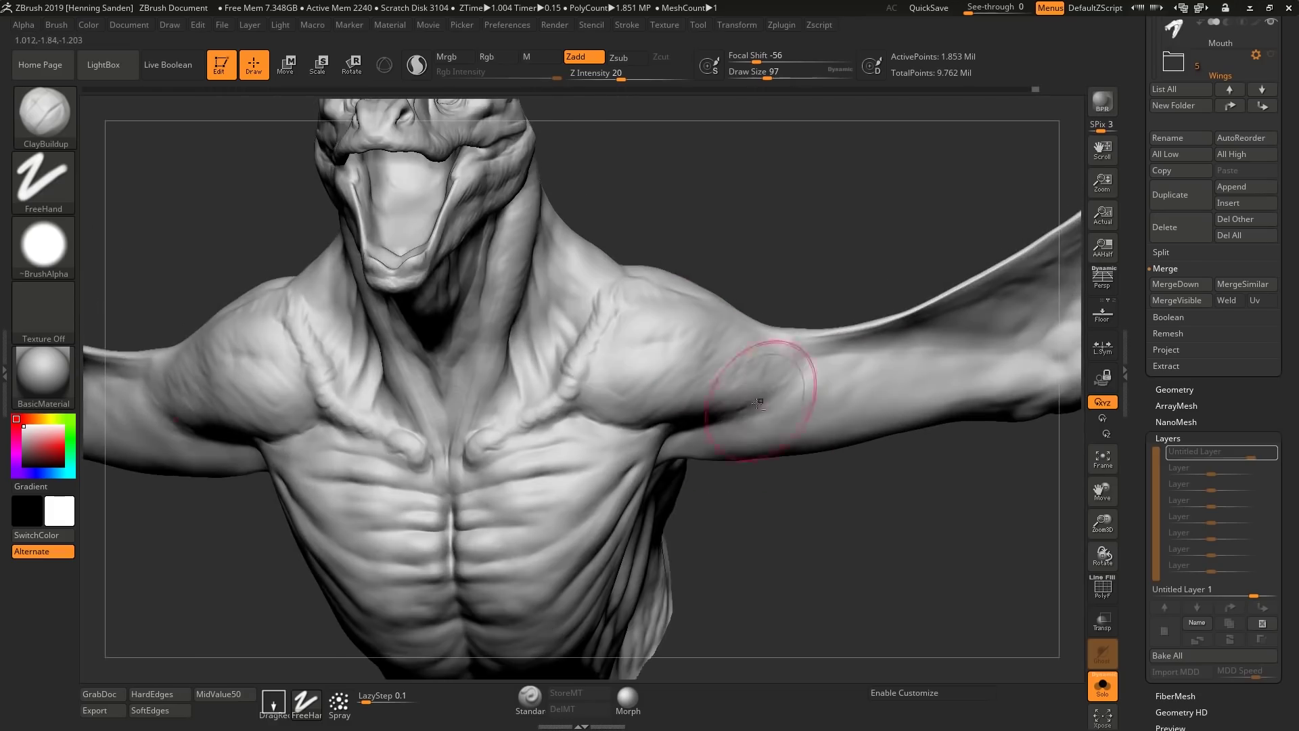
left_click_drag(751, 372, 737, 401)
right_click_drag(737, 400, 744, 345, "ctrl")
mouse_move(745, 345)
right_mouse_down()
mouse_move(748, 319)
mouse_move(724, 393)
right_mouse_up()
Build up a ridge across the top of the shoulder blades on the back with ClayBuildup
key("s")
left_click_drag(728, 334, 719, 333)
mouse_move(719, 334)
right_mouse_down()
mouse_move(720, 399)
mouse_move(731, 325)
mouse_move(718, 394)
mouse_move(776, 428)
right_mouse_up()
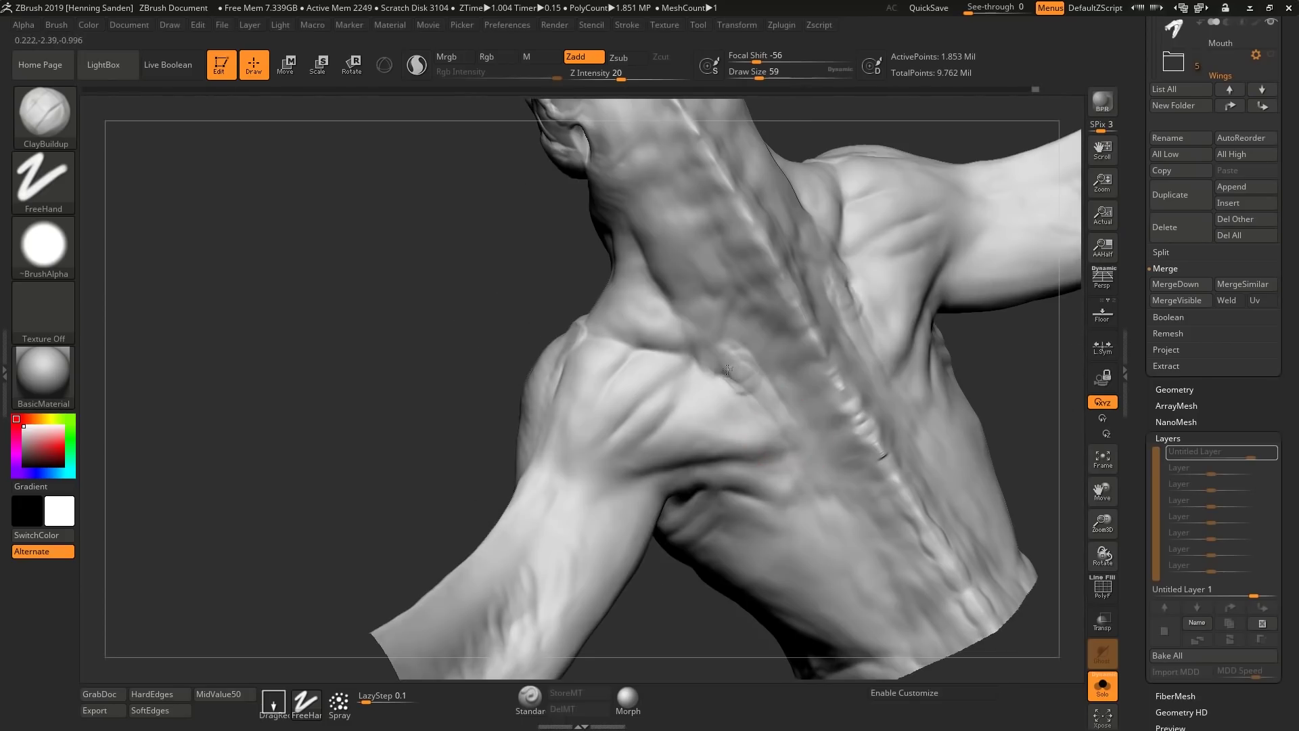
key("s")
left_click_drag(627, 372, 635, 372)
right_click_drag(635, 372, 609, 352)
left_click_drag(609, 349, 704, 352)
right_click_drag(704, 352, 728, 386)
Fill out the muscles over the shoulder blades toward the spine with ClayBuildup at draw size 108
mouse_move(724, 400)
left_mouse_down()
mouse_move(683, 447)
mouse_move(658, 376)
left_mouse_up()
left_click_drag(731, 433, 763, 450)
mouse_move(703, 376)
left_mouse_down()
mouse_move(579, 381)
mouse_move(773, 441)
left_mouse_up()
left_click_drag(805, 498, 744, 467)
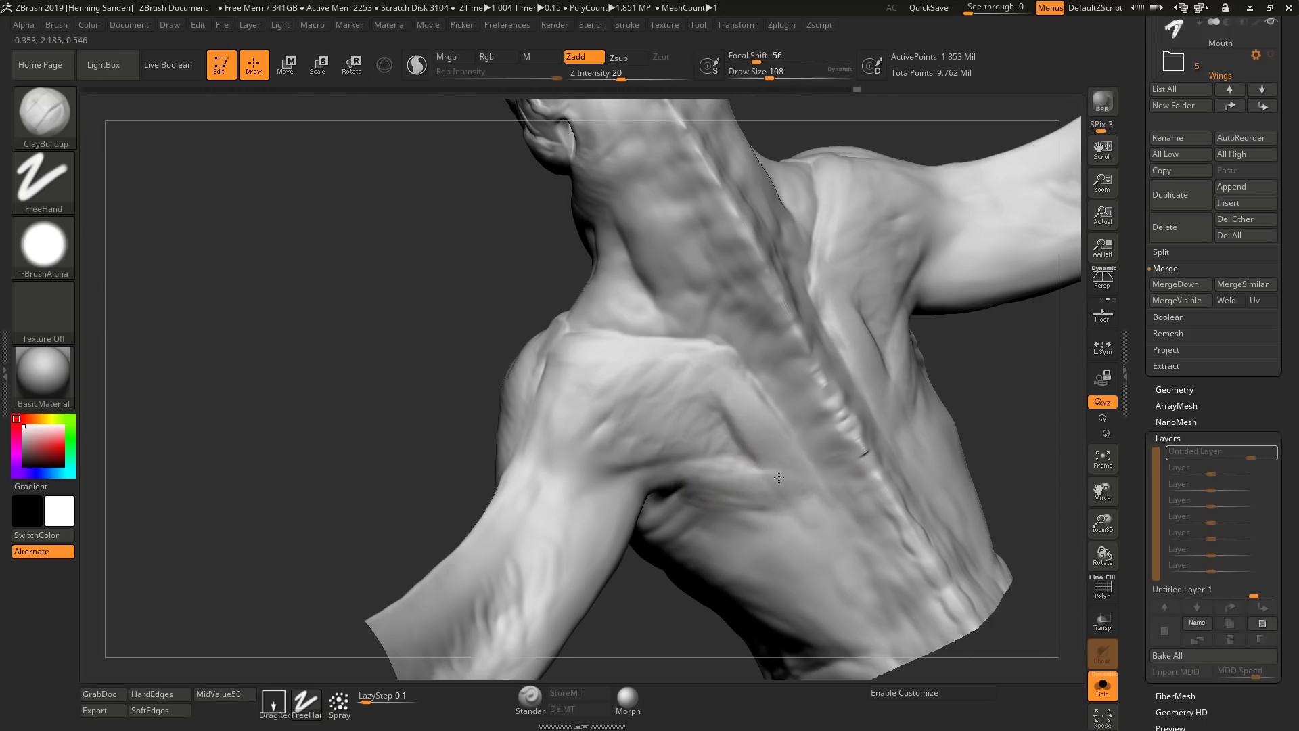
right_click_drag(764, 467, 783, 465)
left_click_drag(748, 413, 708, 442)
mouse_move(701, 465)
right_mouse_down()
mouse_move(683, 446)
mouse_move(705, 420)
mouse_move(656, 411)
mouse_move(625, 438)
right_mouse_up()
mouse_move(640, 499)
right_mouse_down()
mouse_move(783, 445)
mouse_move(681, 436)
mouse_move(656, 467)
mouse_move(745, 428)
mouse_move(782, 493)
right_mouse_up()
Sculpt the rear shoulder muscles running into the upper arm with ClayBuildup at draw sizes 101 and 62
mouse_move(774, 417)
right_mouse_down()
mouse_move(853, 421)
mouse_move(867, 372)
mouse_move(943, 339)
right_mouse_up()
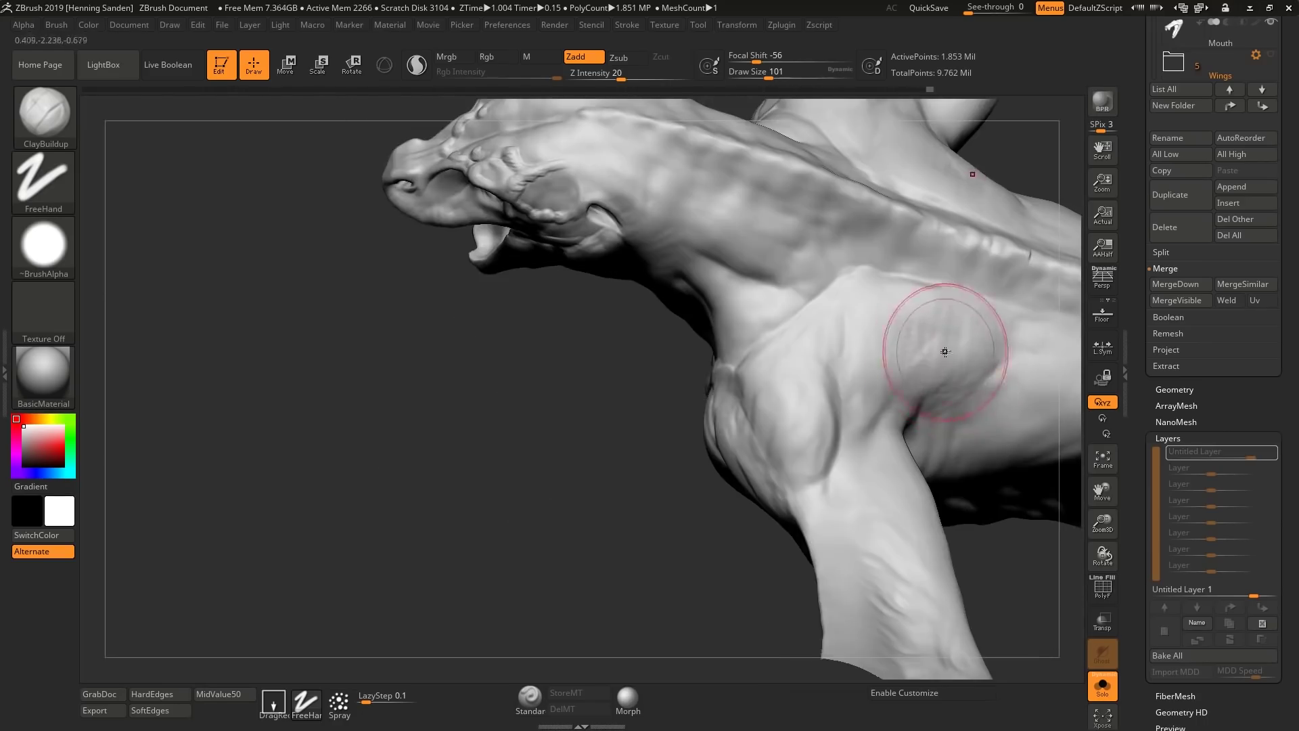
right_click_drag(883, 407, 864, 354)
mouse_move(863, 457)
right_mouse_down("ctrl")
mouse_move(869, 406)
mouse_move(968, 420)
mouse_move(924, 404)
mouse_move(862, 348)
right_mouse_up("ctrl")
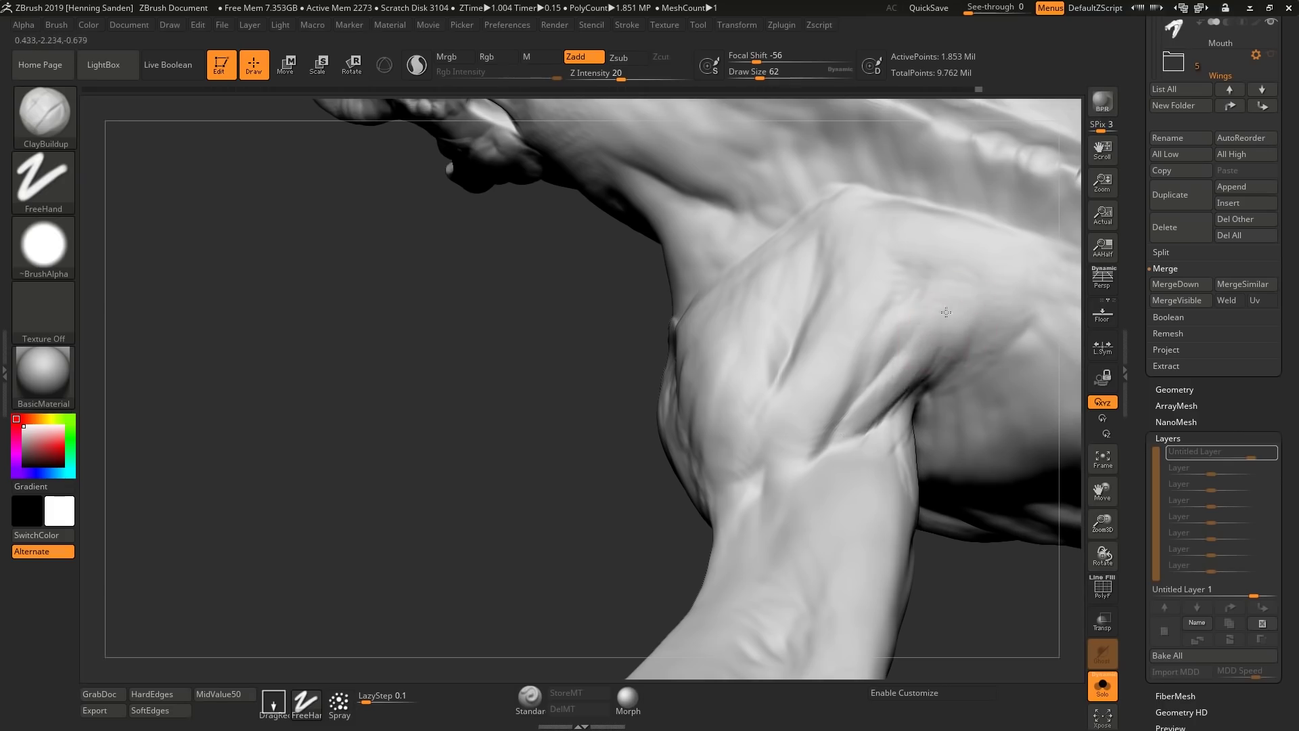
Reshape the armpit, lower deltoid and outer chest with the Move brush at draw sizes 132, 87 and 116
mouse_move(873, 396)
right_mouse_down()
mouse_move(836, 484)
mouse_move(783, 392)
mouse_move(763, 437)
mouse_move(697, 447)
right_mouse_up()
mouse_move(683, 356)
right_mouse_down("ctrl")
mouse_move(731, 406)
mouse_move(835, 377)
mouse_move(814, 366)
mouse_move(772, 413)
right_mouse_up("ctrl")
key("b")
key("m")
key("v")
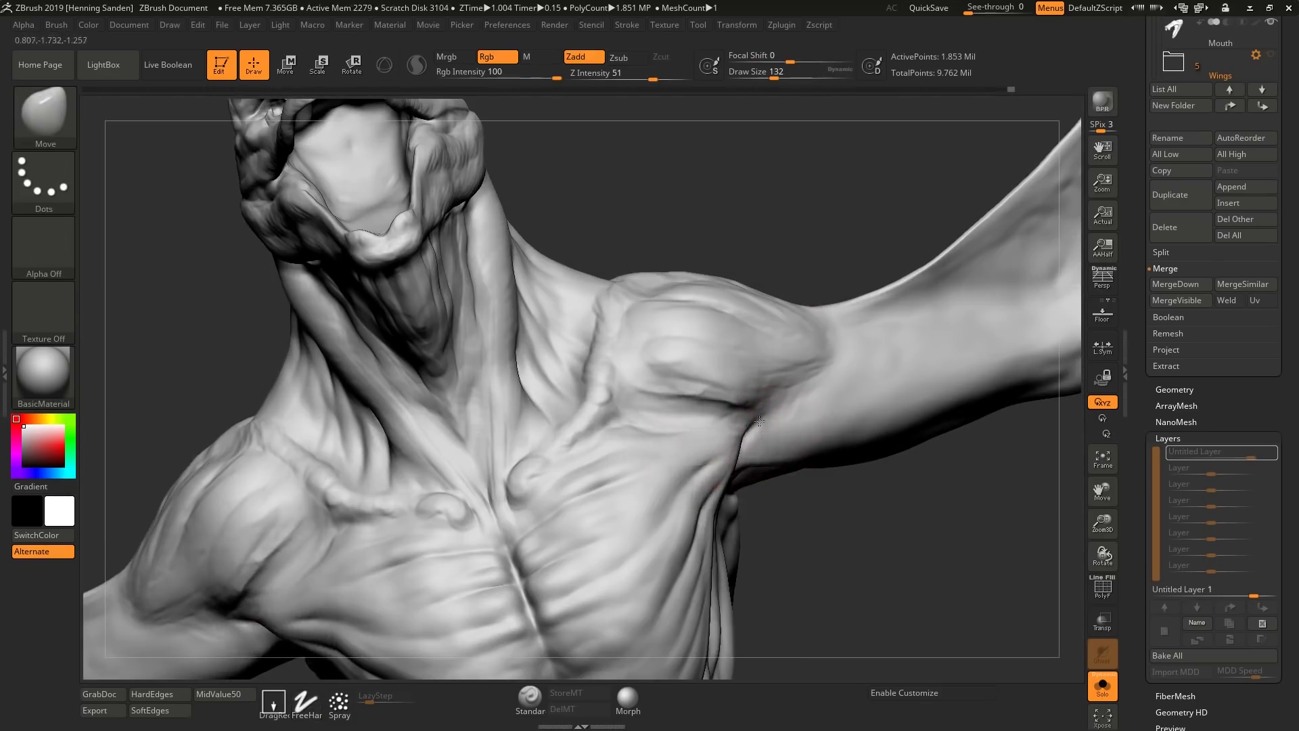
key("s")
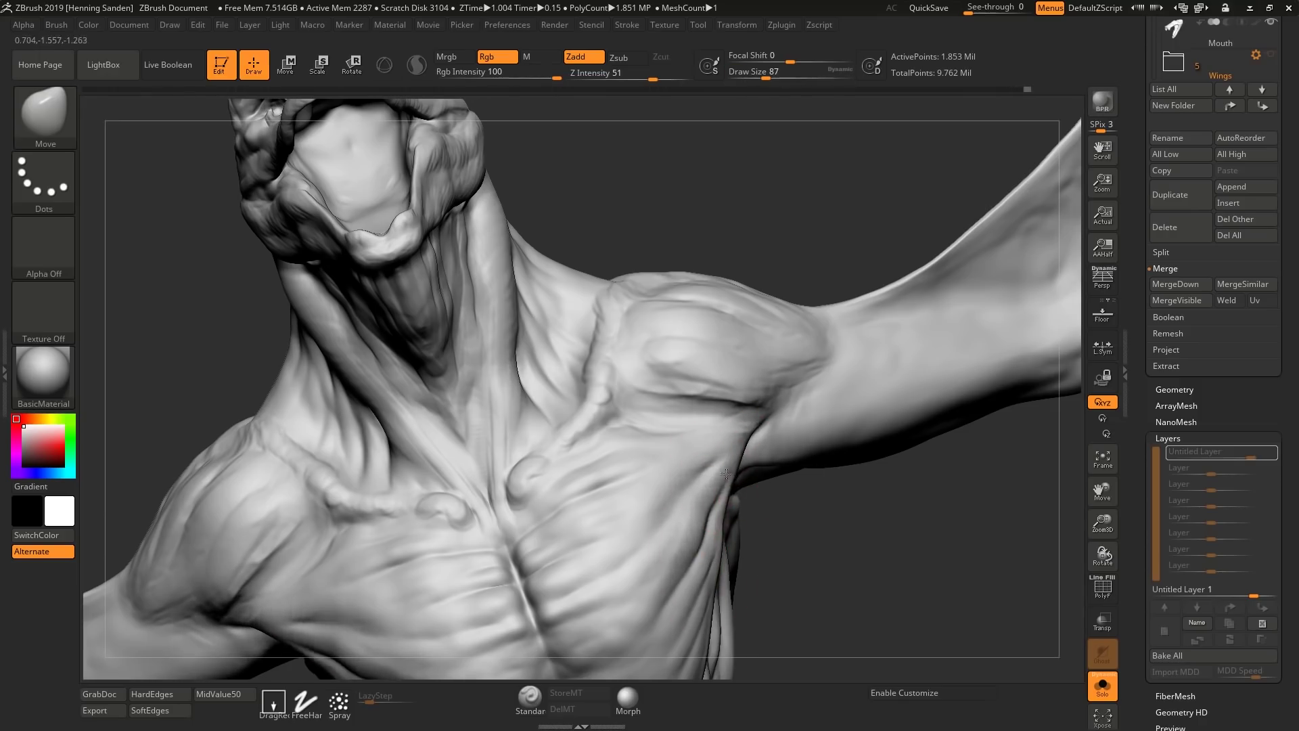
right_click_drag(719, 506, 761, 379, "ctrl")
mouse_move(761, 379)
right_mouse_down("ctrl")
mouse_move(738, 445)
mouse_move(717, 434)
mouse_move(731, 400)
mouse_move(813, 389)
right_mouse_up("ctrl")
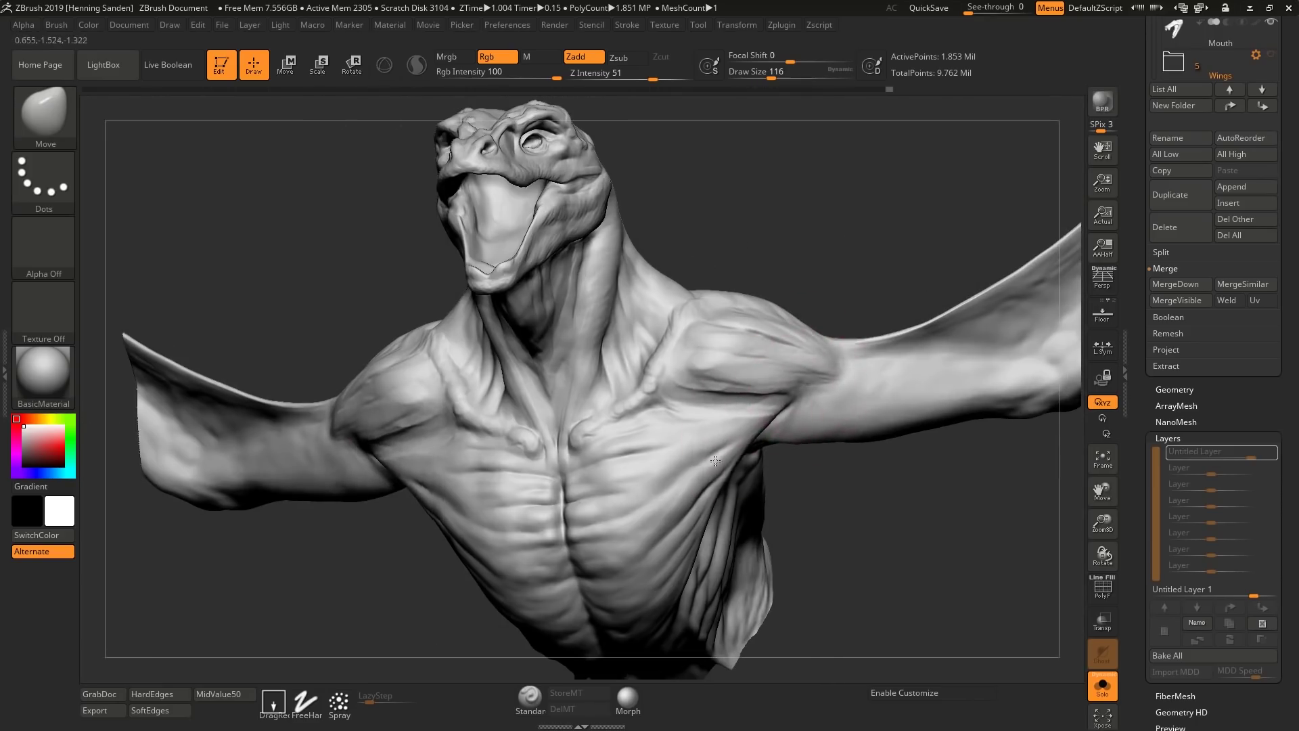
right_click_drag(667, 421, 713, 487)
key("s")
Build up muscle fibers across the front of the deltoid with ClayBuildup at draw size 80
mouse_move(806, 440)
right_mouse_down()
mouse_move(789, 392)
mouse_move(812, 400)
mouse_move(808, 412)
right_mouse_up()
key("b")
key("c")
key("b")
key("s")
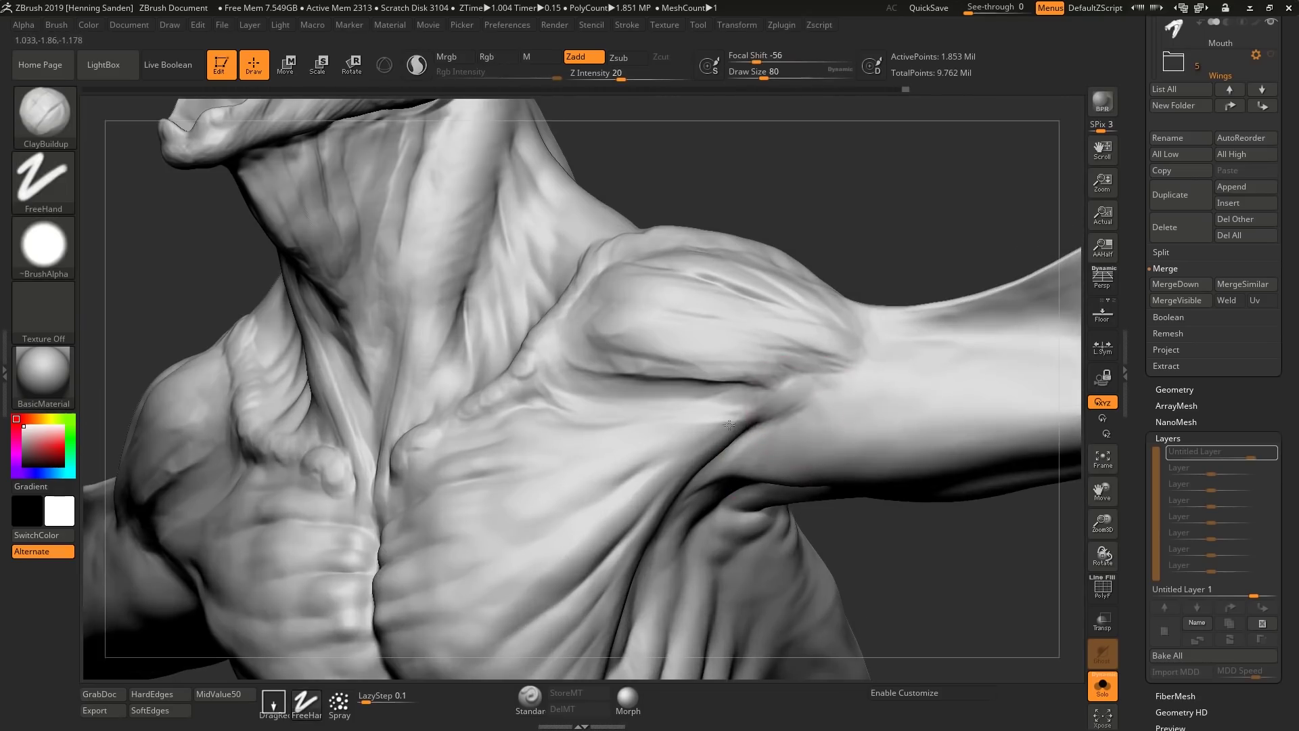
mouse_move(649, 365)
left_mouse_down()
mouse_move(723, 391)
mouse_move(630, 359)
mouse_move(599, 332)
left_mouse_up()
right_click_drag(717, 325, 739, 379)
Adjust the collarbones near the sternum with the Move brush at draw size 101
mouse_move(740, 379)
right_mouse_down("ctrl")
mouse_move(740, 352)
mouse_move(845, 342)
mouse_move(575, 402)
mouse_move(676, 386)
mouse_move(623, 354)
mouse_move(746, 371)
mouse_move(749, 339)
mouse_move(741, 364)
mouse_move(799, 300)
mouse_move(755, 304)
right_mouse_up("ctrl")
key("b")
key("m")
key("v")
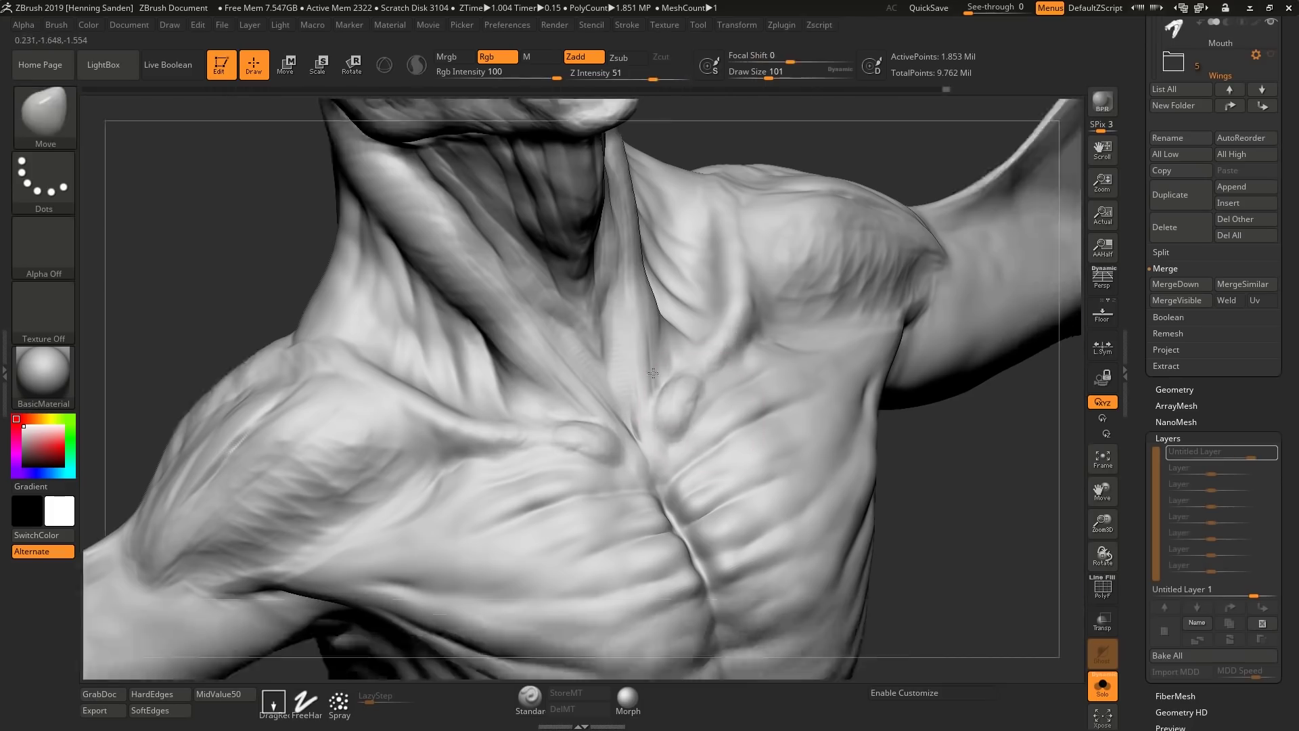
key("f")
Build up an upper chest muscle band between the shoulder and sternum with ClayBuildup at draw size 77
right_click_drag(784, 406, 682, 433, "alt")
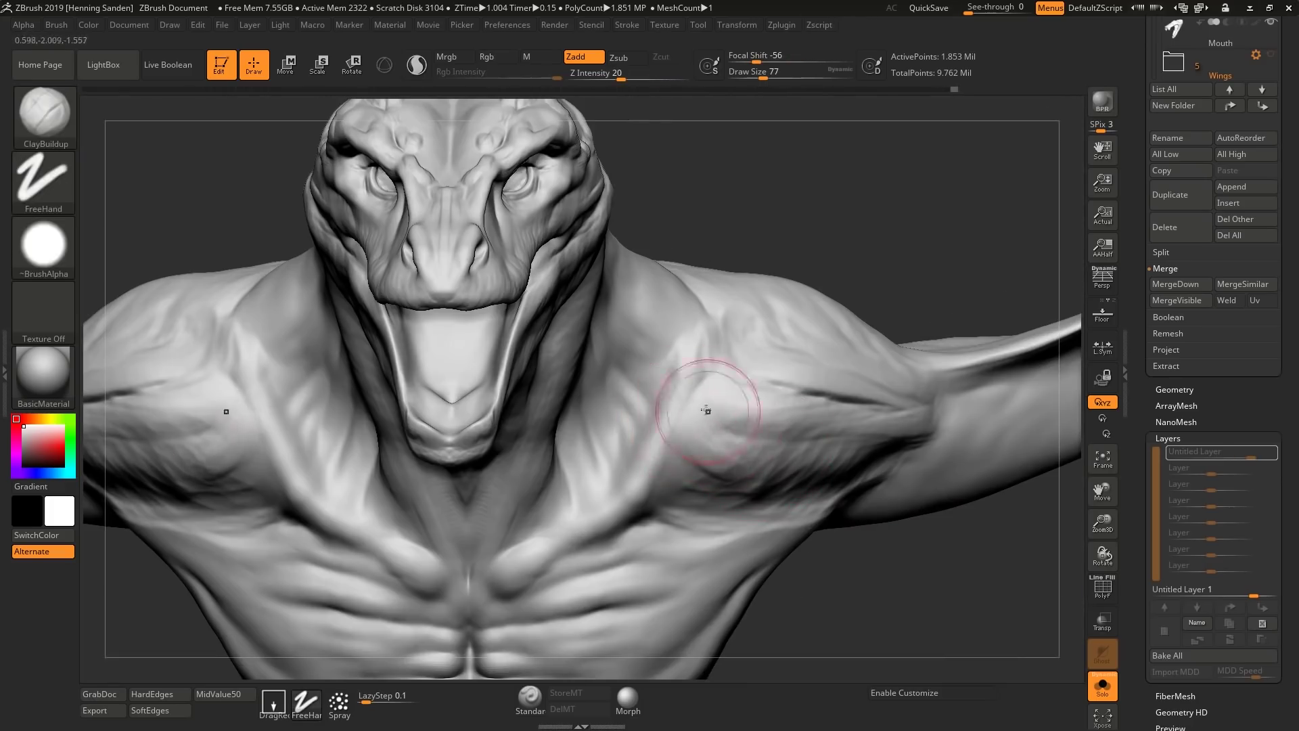
mouse_move(851, 447)
right_mouse_down()
mouse_move(762, 464)
mouse_move(789, 363)
mouse_move(928, 408)
right_mouse_up()
left_click_drag(677, 434, 673, 434)
right_click_drag(799, 439, 752, 416)
mouse_move(954, 403)
left_mouse_down()
mouse_move(743, 424)
mouse_move(992, 398)
mouse_move(835, 426)
mouse_move(677, 429)
left_mouse_up()
Sculpt muscle strands along the lower deltoid and upper chest band with ClayBuildup at draw size 68
mouse_move(676, 429)
right_mouse_down()
mouse_move(625, 446)
mouse_move(940, 399)
mouse_move(914, 392)
right_mouse_up()
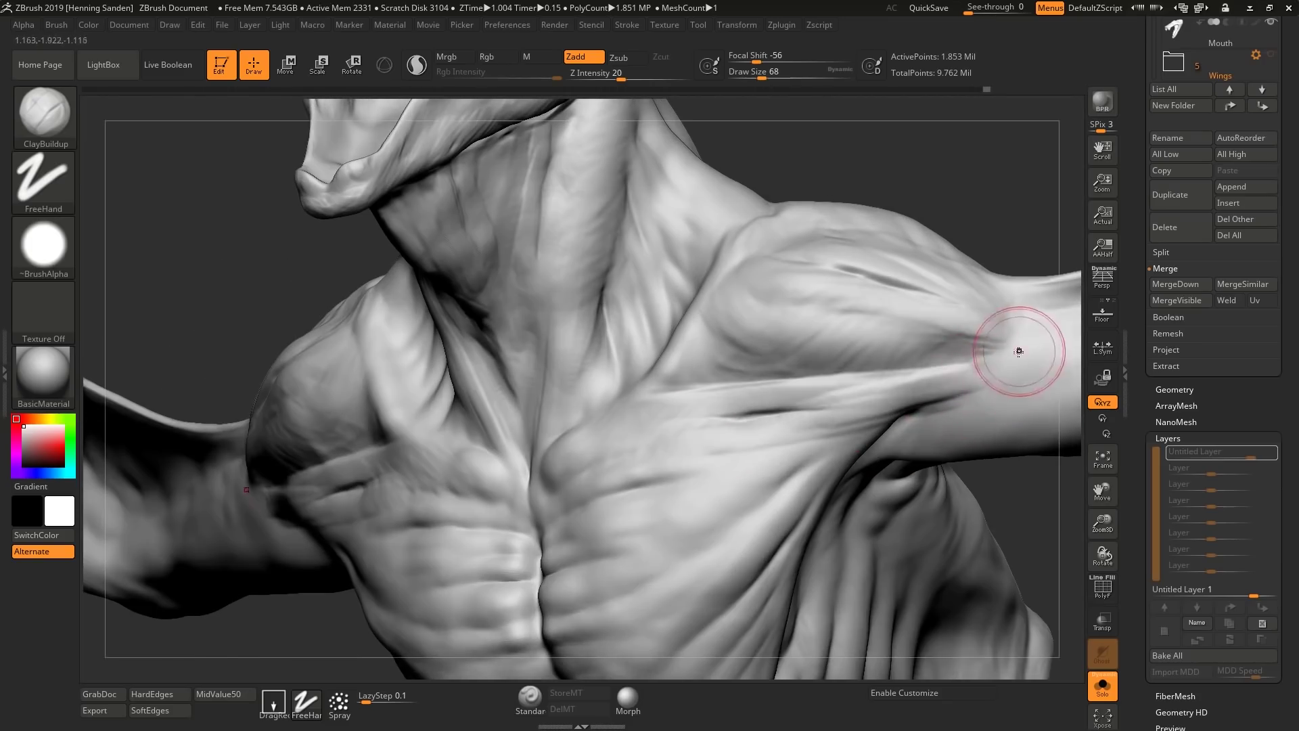
left_click_drag(1036, 348, 841, 343)
right_click_drag(894, 409, 683, 450)
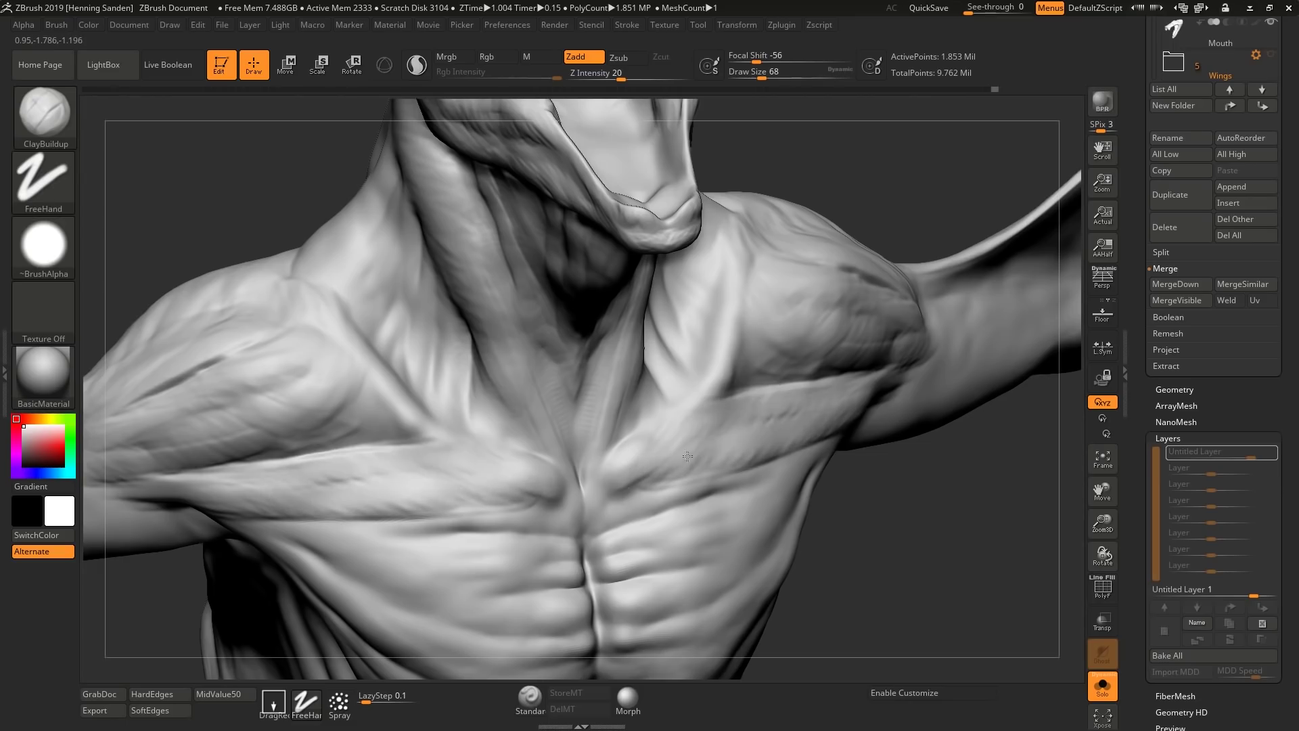
right_click_drag(765, 453, 966, 368)
Build up the muscle folds between the armpit and the side of the chest with ClayBuildup at draw sizes 68 and 104
right_click_drag(661, 531, 892, 394)
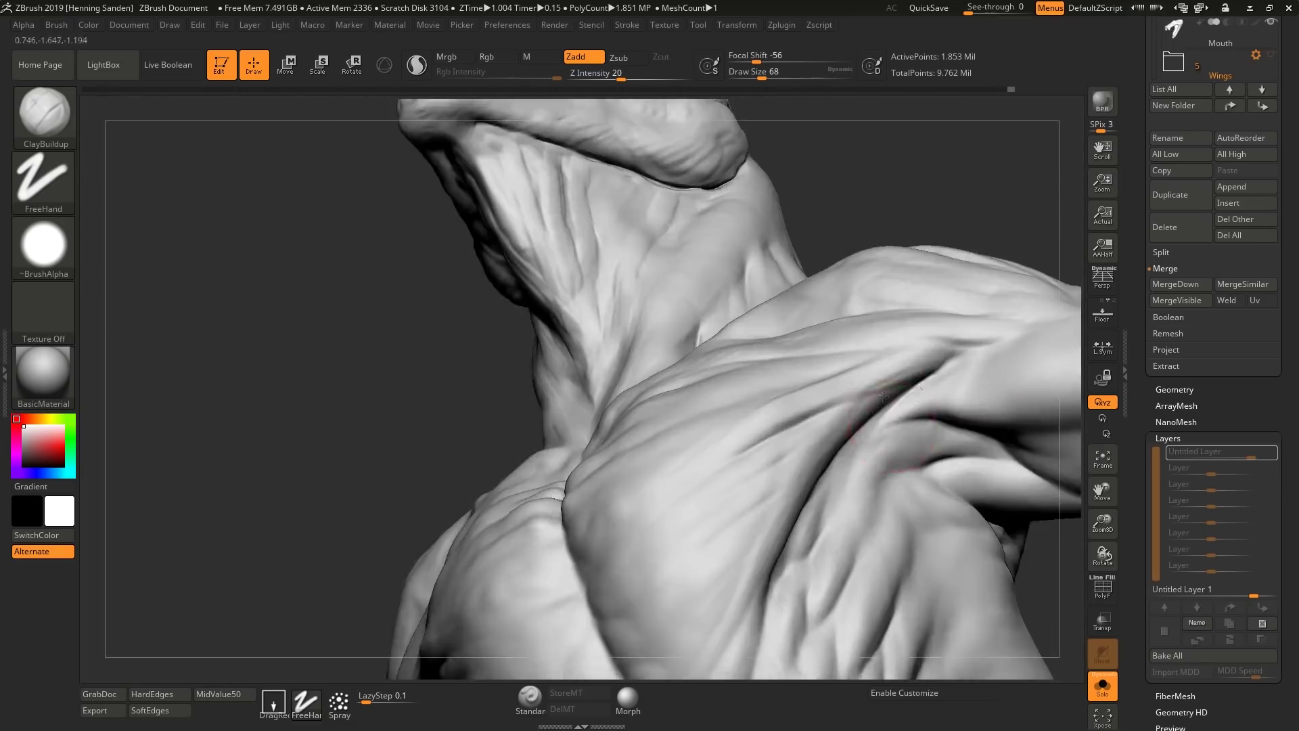
right_click_drag(799, 522, 821, 491)
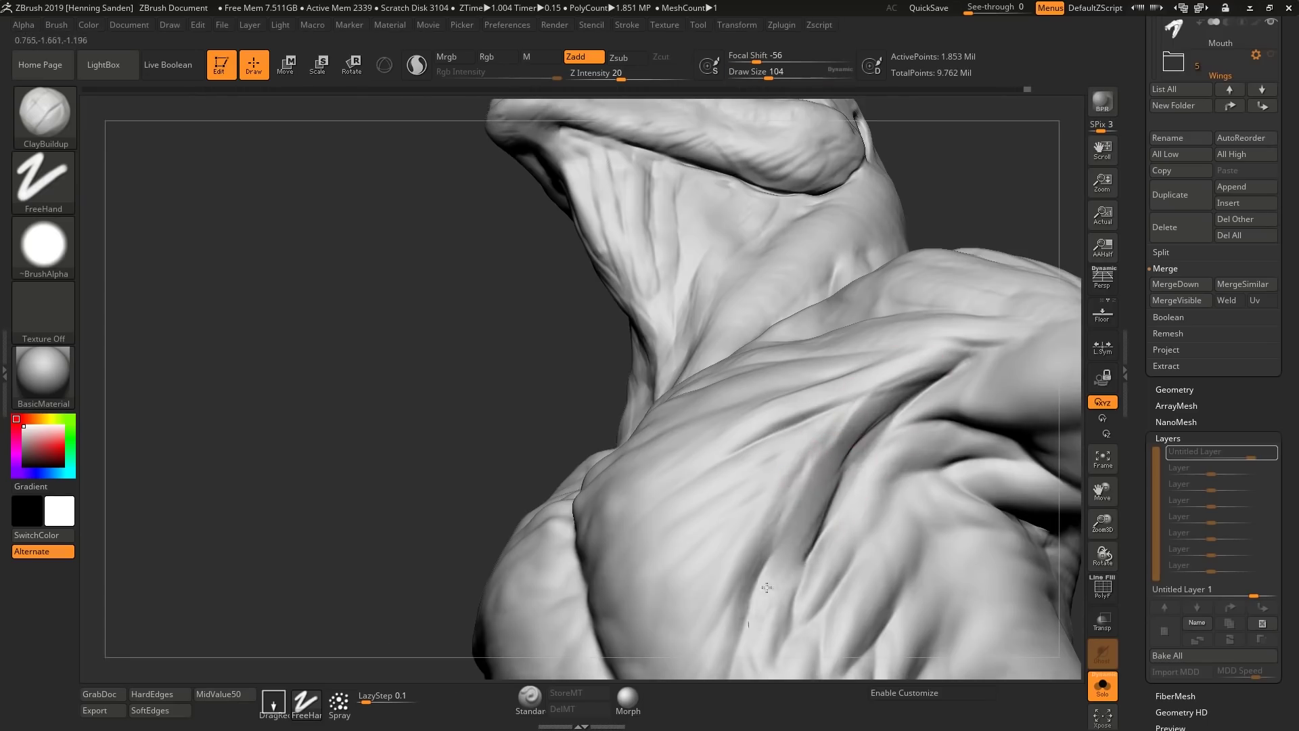
right_click_drag(760, 551, 783, 467)
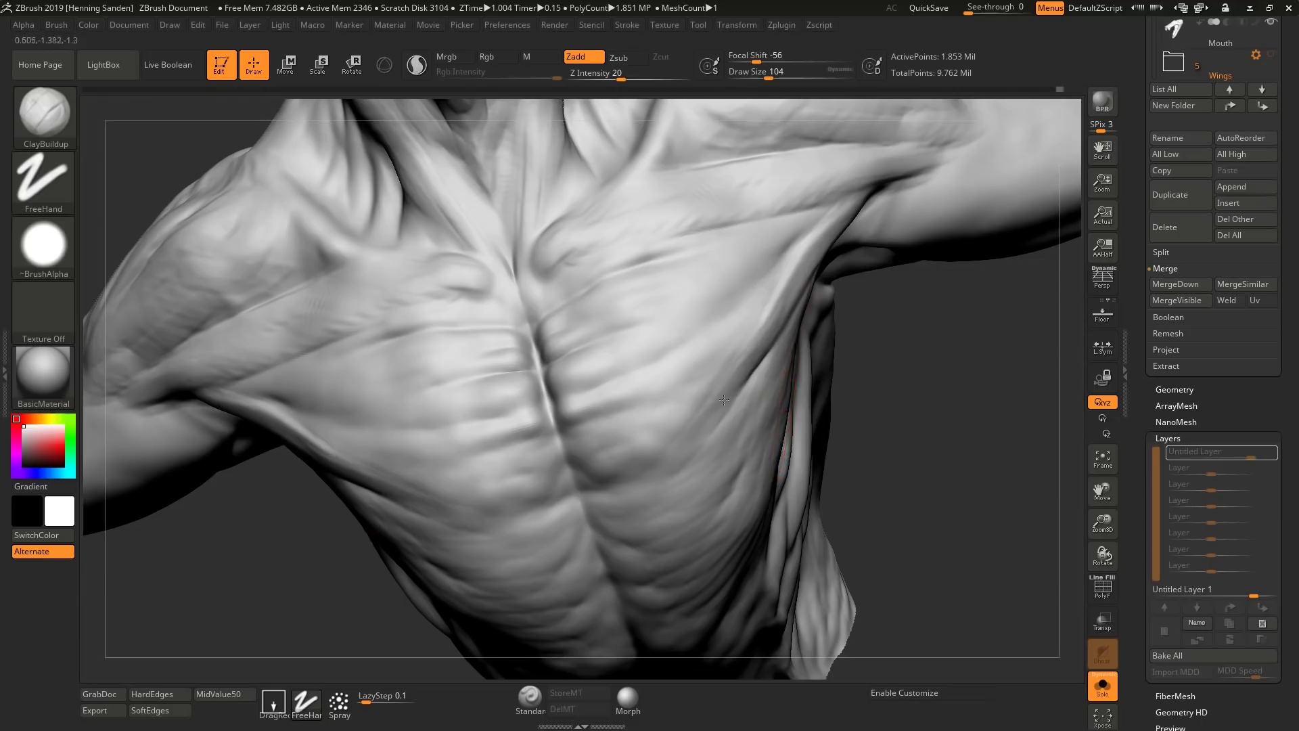
Add diagonal muscle strands from the armpit down across the chest with ClayBuildup at draw sizes 104 and 71
mouse_move(842, 215)
left_mouse_down()
mouse_move(734, 311)
mouse_move(697, 373)
left_mouse_up()
left_click_drag(839, 213, 691, 291)
mouse_move(798, 224)
left_mouse_down()
mouse_move(629, 271)
mouse_move(677, 399)
left_mouse_up()
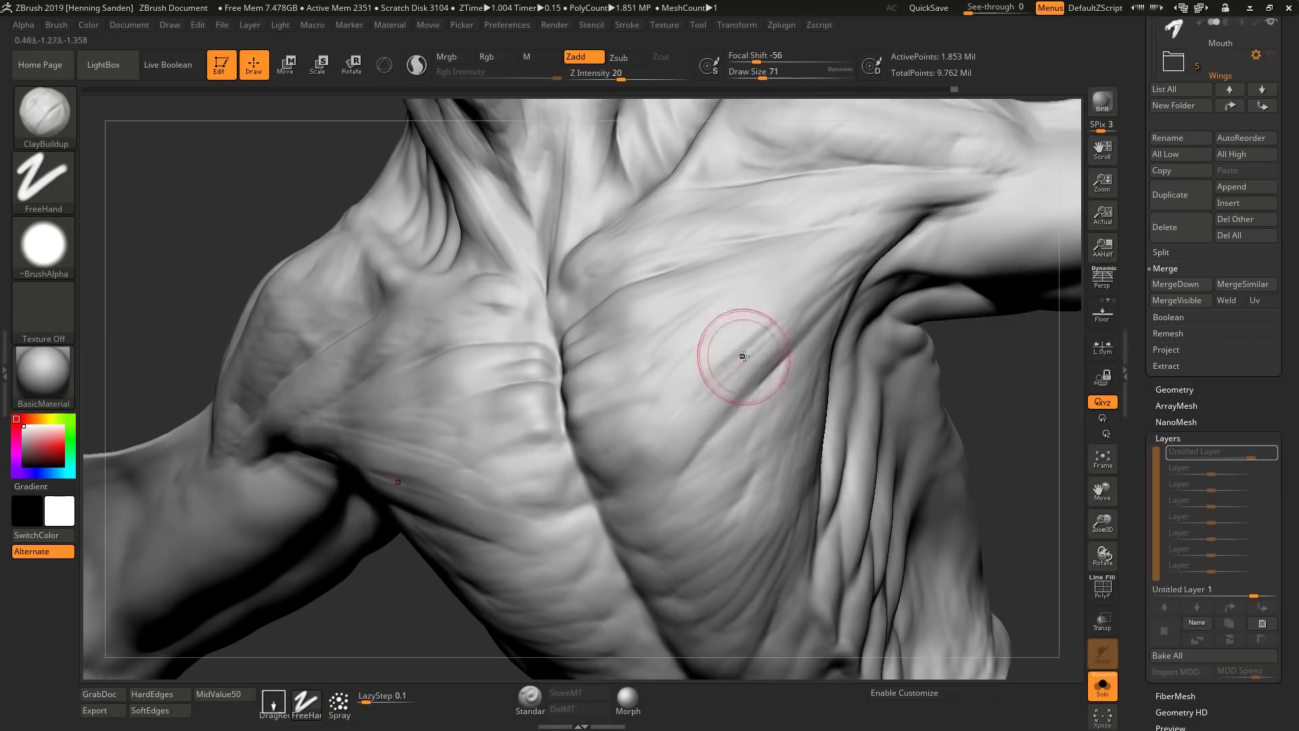
left_click_drag(826, 271, 710, 460)
left_click_drag(870, 252, 744, 467)
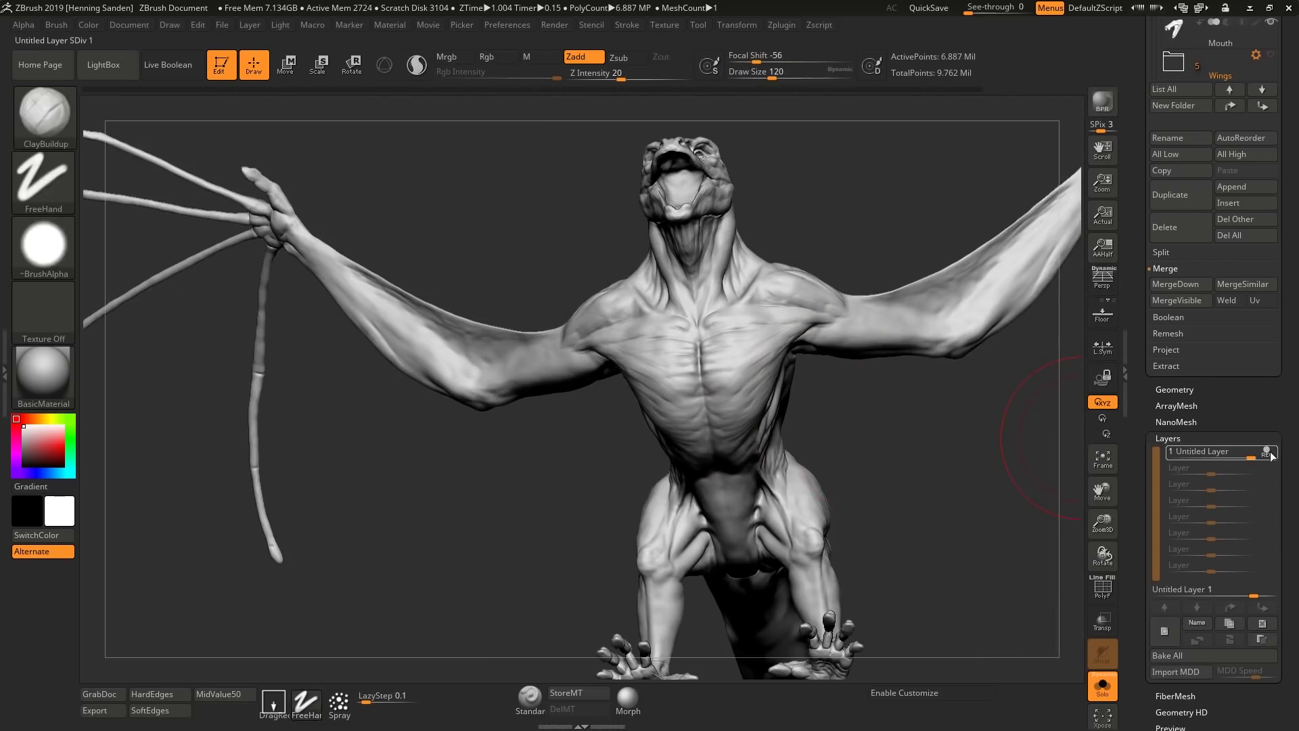
Toggle the visibility of the Body's untitled sculpt layer
left_click(1268, 452)
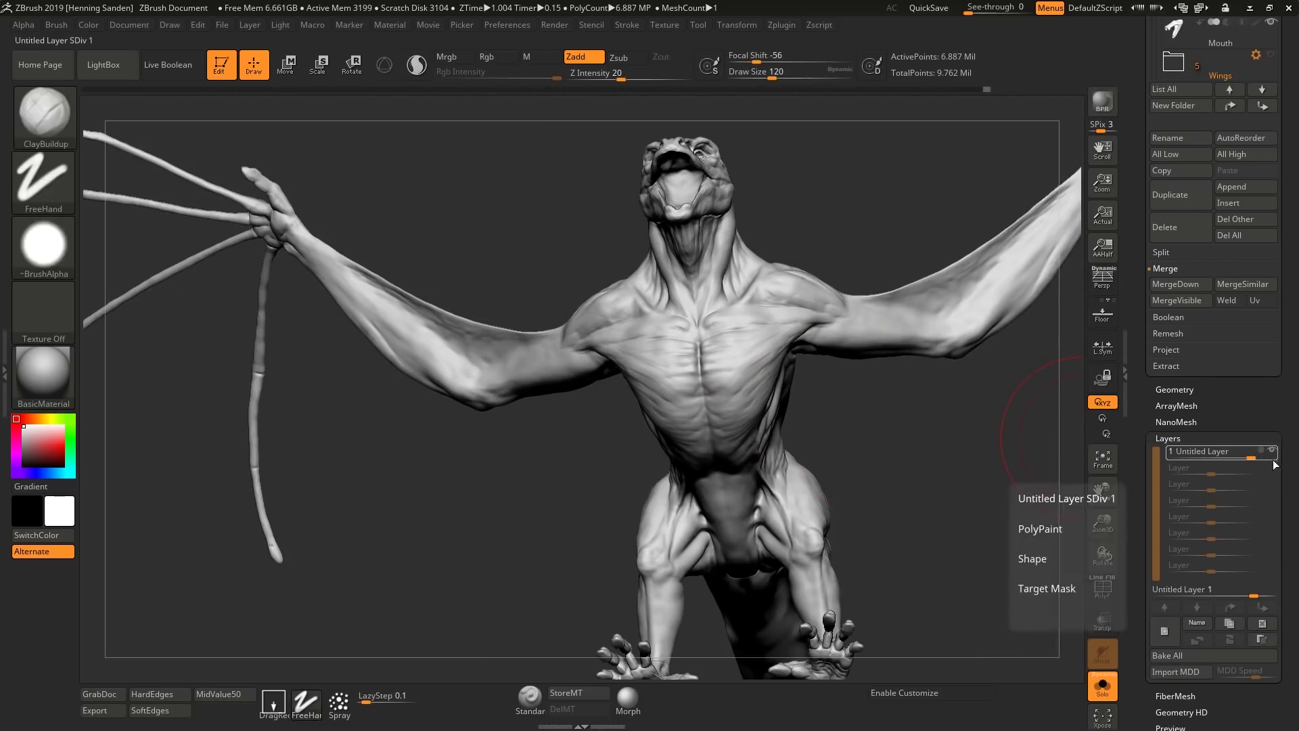
Compare the body with its untitled layer switched off and on, and put that layer back into record mode
left_click(1274, 450)
left_click(1274, 451)
left_click(1274, 451)
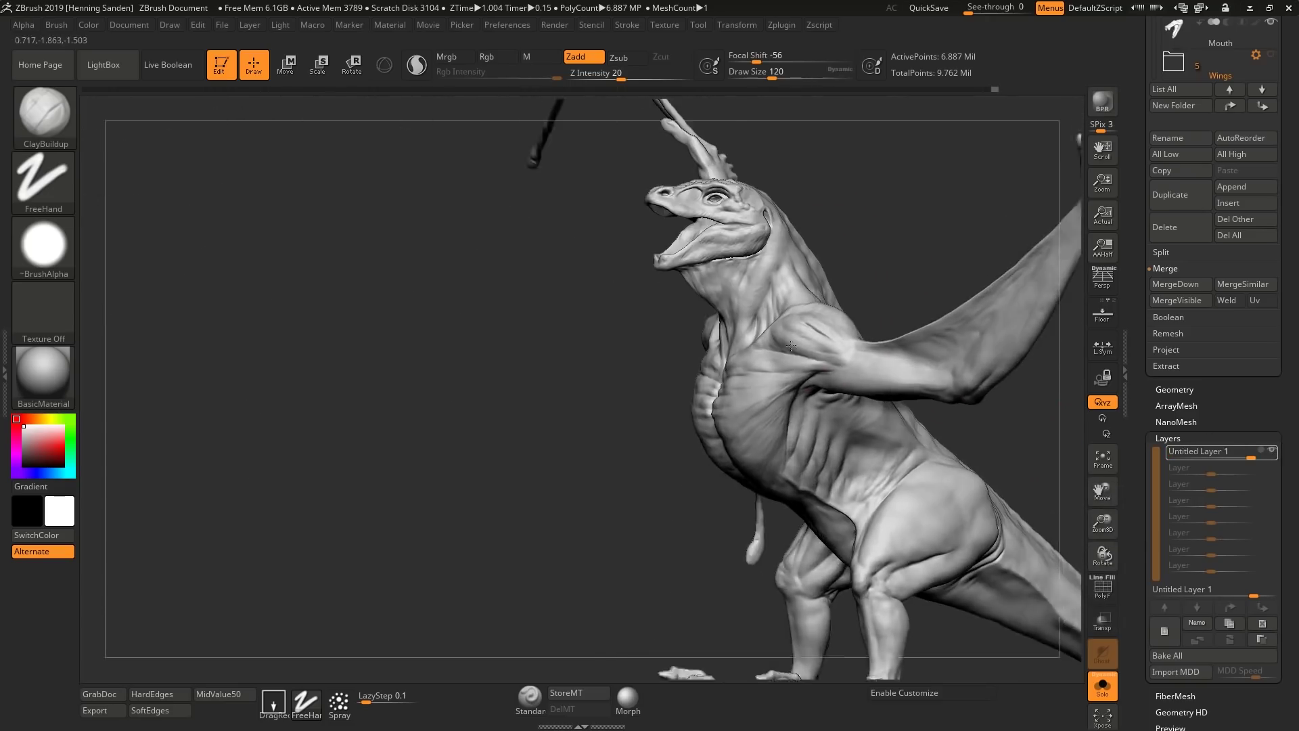
left_click(1271, 451)
left_click(1272, 451)
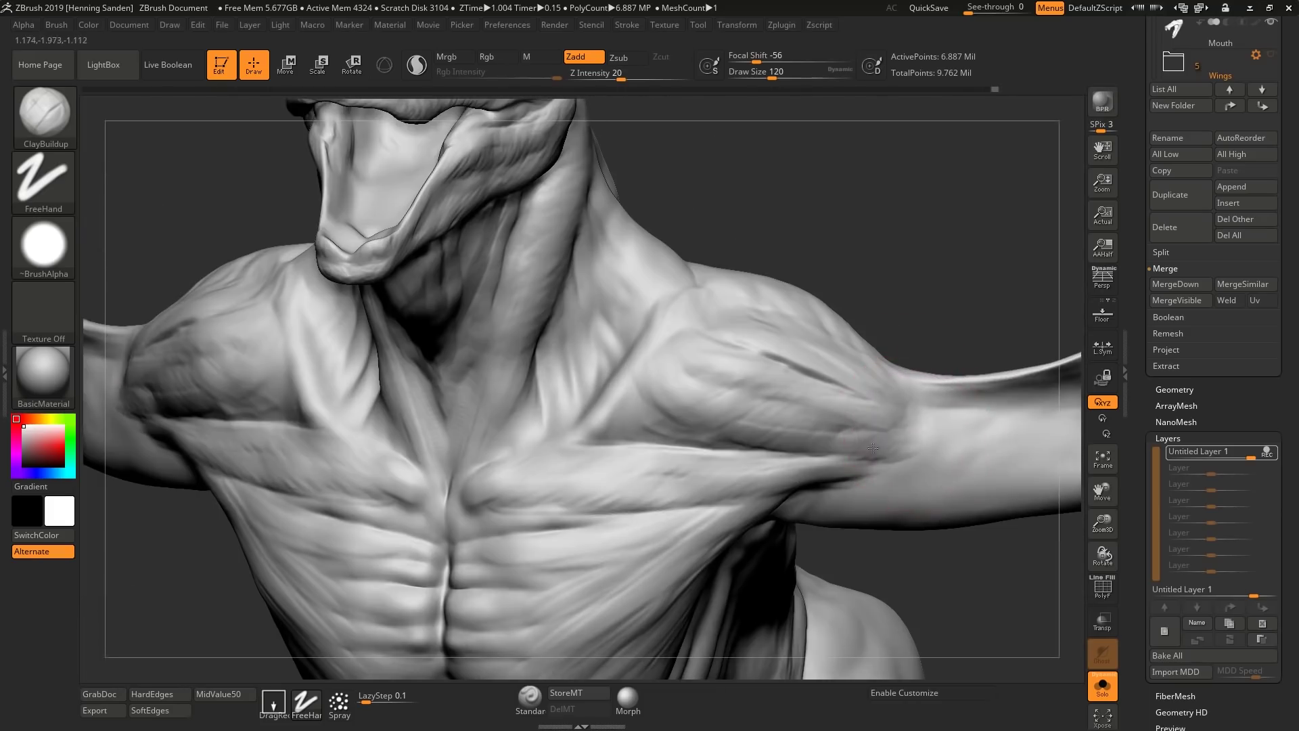
Isolate the dragon's upper torso, shoulders and head by hiding the rest of the body mesh
right_click_drag(920, 420, 881, 432)
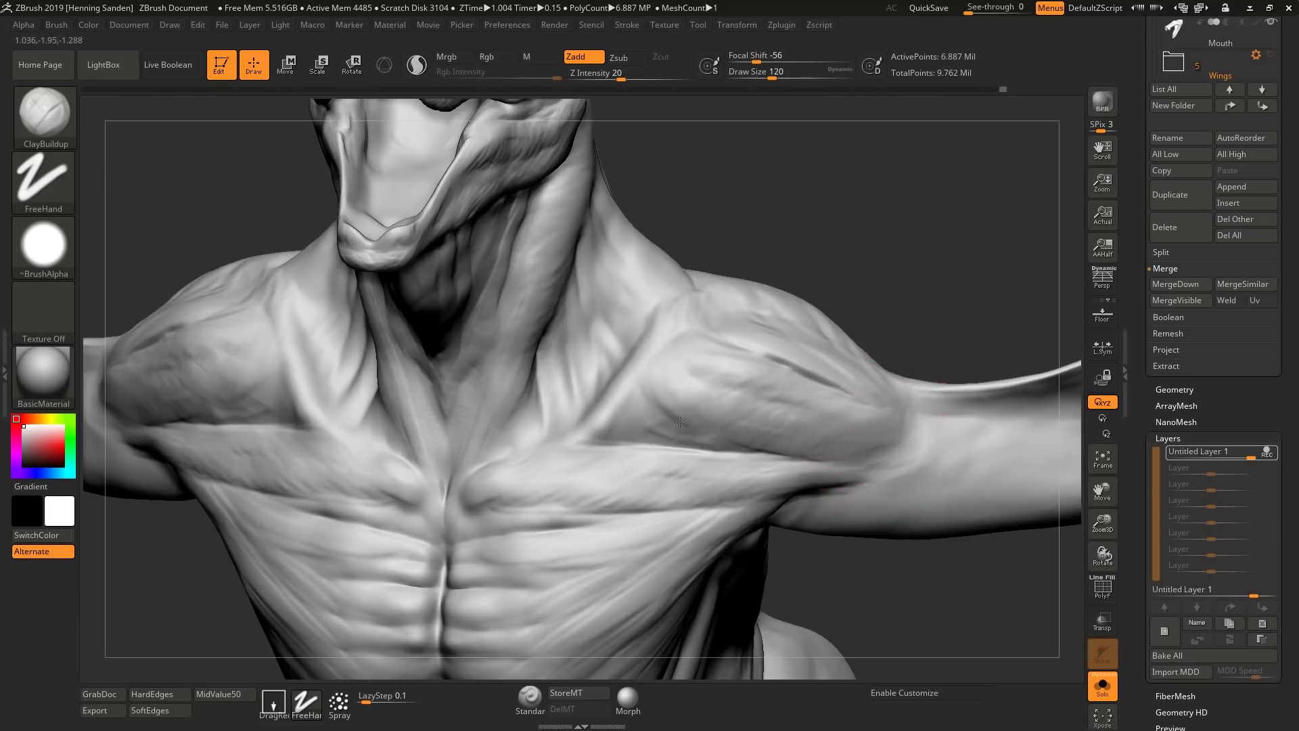
right_click_drag(719, 452, 904, 420)
right_click_drag(802, 431, 843, 331)
left_click_drag(887, 310, 649, 524, "ctrl+shift")
mouse_move(781, 450)
right_mouse_down()
mouse_move(873, 433)
mouse_move(914, 456)
mouse_move(924, 507)
mouse_move(954, 475)
right_mouse_up()
key("[")
key("]")
right_click_drag(831, 490, 829, 518)
mouse_move(773, 487)
right_mouse_down()
mouse_move(915, 502)
mouse_move(925, 478)
right_mouse_up()
mouse_move(819, 495)
right_mouse_down()
mouse_move(717, 498)
mouse_move(818, 541)
mouse_move(685, 519)
right_mouse_up()
Adjust the form between the neck and shoulder with the Move brush
key("b")
key("d")
key("s")
key("b")
key("m")
key("v")
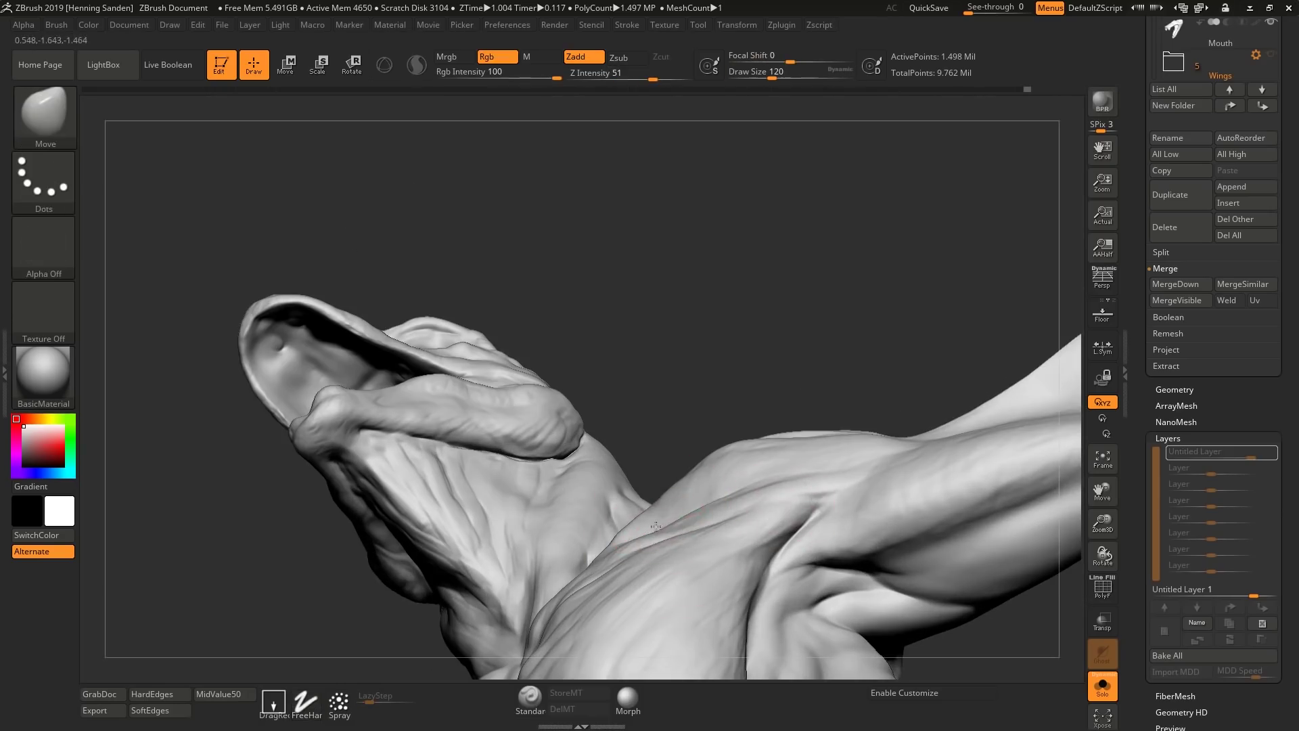
right_click_drag(789, 530, 782, 500)
key("]")
left_click_drag(779, 467, 782, 476)
mouse_move(788, 470)
right_mouse_down()
mouse_move(812, 424)
mouse_move(734, 477)
mouse_move(749, 501)
mouse_move(811, 471)
mouse_move(770, 417)
mouse_move(763, 350)
right_mouse_up()
Add muscle strands across the shoulder and upper chest with ClayBuildup at draw size 49, smoothing the strokes towards the upper arm
key("s")
key("[")
key("[")
key("[")
key("[")
key("]")
key("]")
key("]")
key("]")
mouse_move(723, 456)
right_mouse_down()
mouse_move(764, 484)
mouse_move(795, 474)
right_mouse_up()
key("[")
key("[")
key("[")
mouse_move(851, 378)
left_mouse_down()
mouse_move(839, 389)
mouse_move(850, 390)
left_mouse_up()
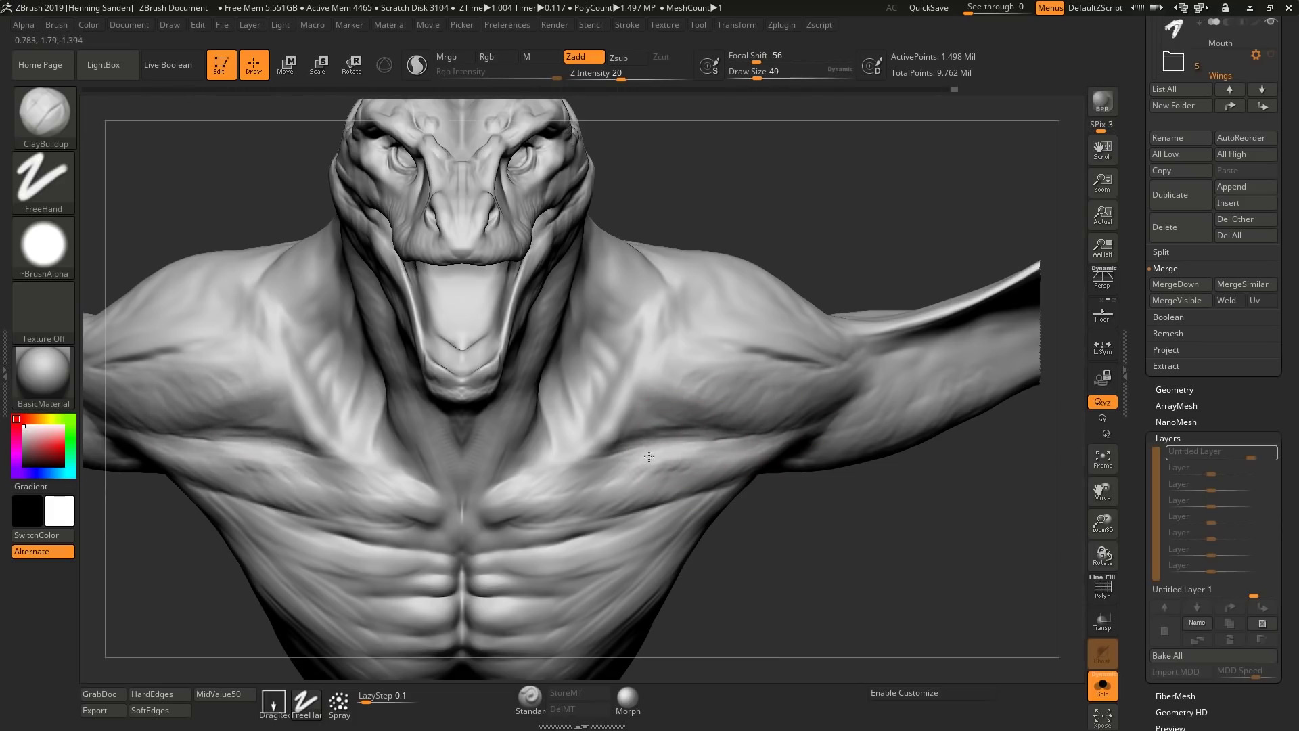
left_click_drag(733, 444, 846, 420, "shift")
Define the upper chest bands and build up a sternum between the chest halves with ClayBuildup at draw sizes 49 and 33
right_click_drag(846, 419, 684, 433)
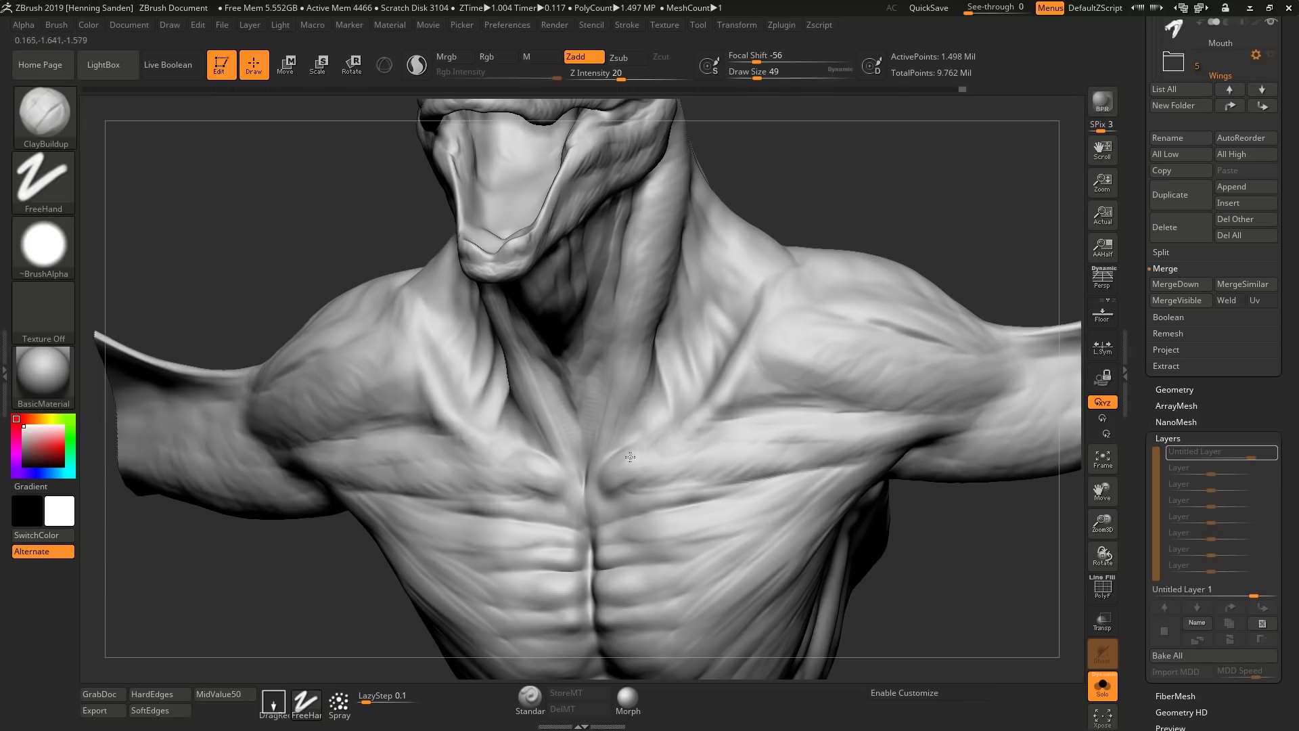
right_click_drag(590, 491, 734, 458)
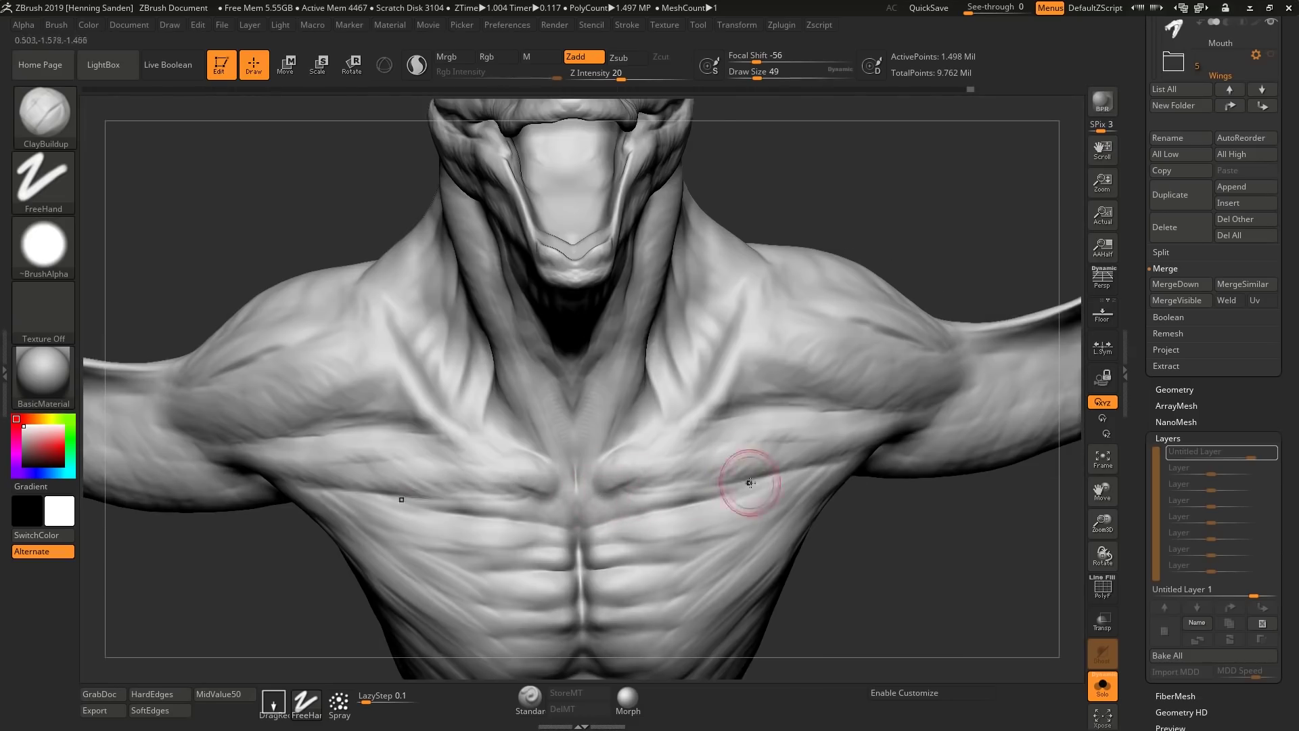
mouse_move(595, 518)
right_mouse_down()
mouse_move(623, 566)
mouse_move(641, 516)
mouse_move(624, 349)
right_mouse_up()
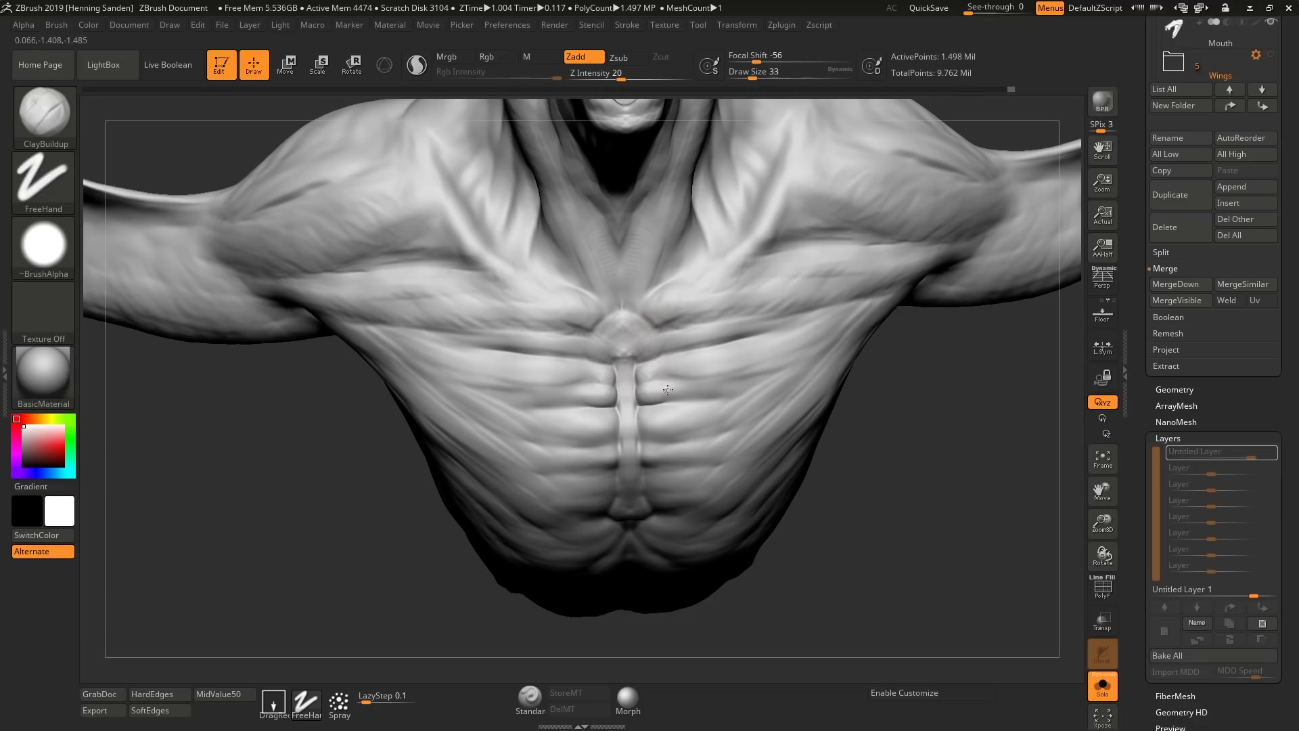
right_click_drag(657, 458, 667, 482)
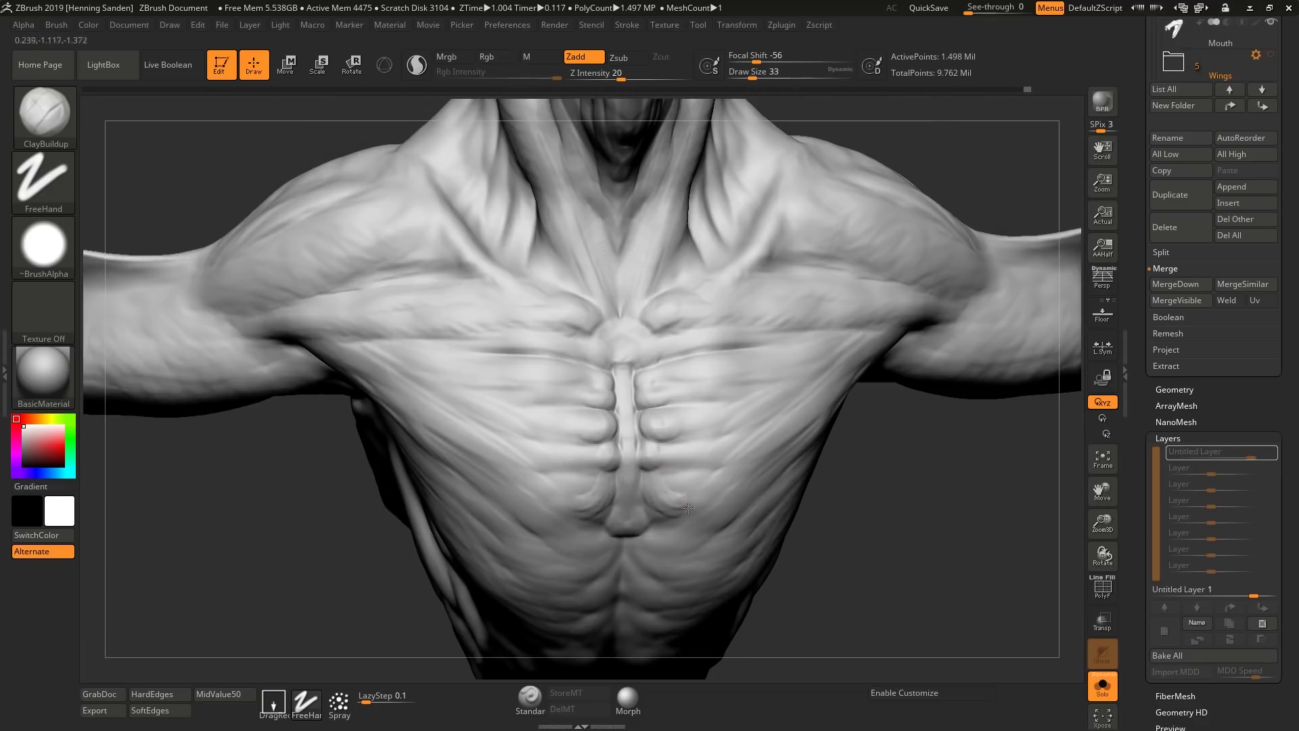
left_click_drag(713, 490, 681, 478)
Add diagonal muscle strands from the lower sternum across the chest to the armpit with ClayBuildup at draw sizes 44, 56 and 65
mouse_move(734, 481)
right_mouse_down()
mouse_move(717, 478)
mouse_move(754, 468)
right_mouse_up()
key("s")
left_click_drag(754, 468, 659, 497)
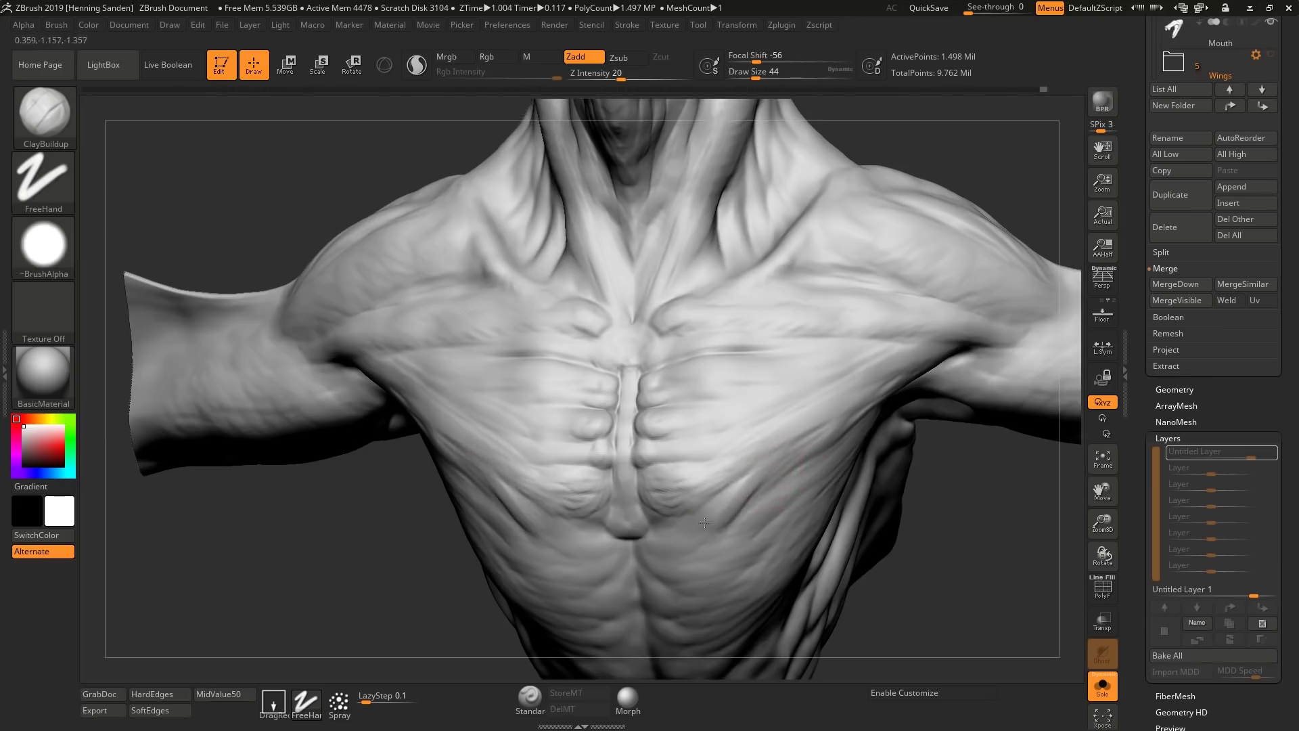
right_click_drag(744, 480, 848, 443)
right_click_drag(828, 499, 869, 438)
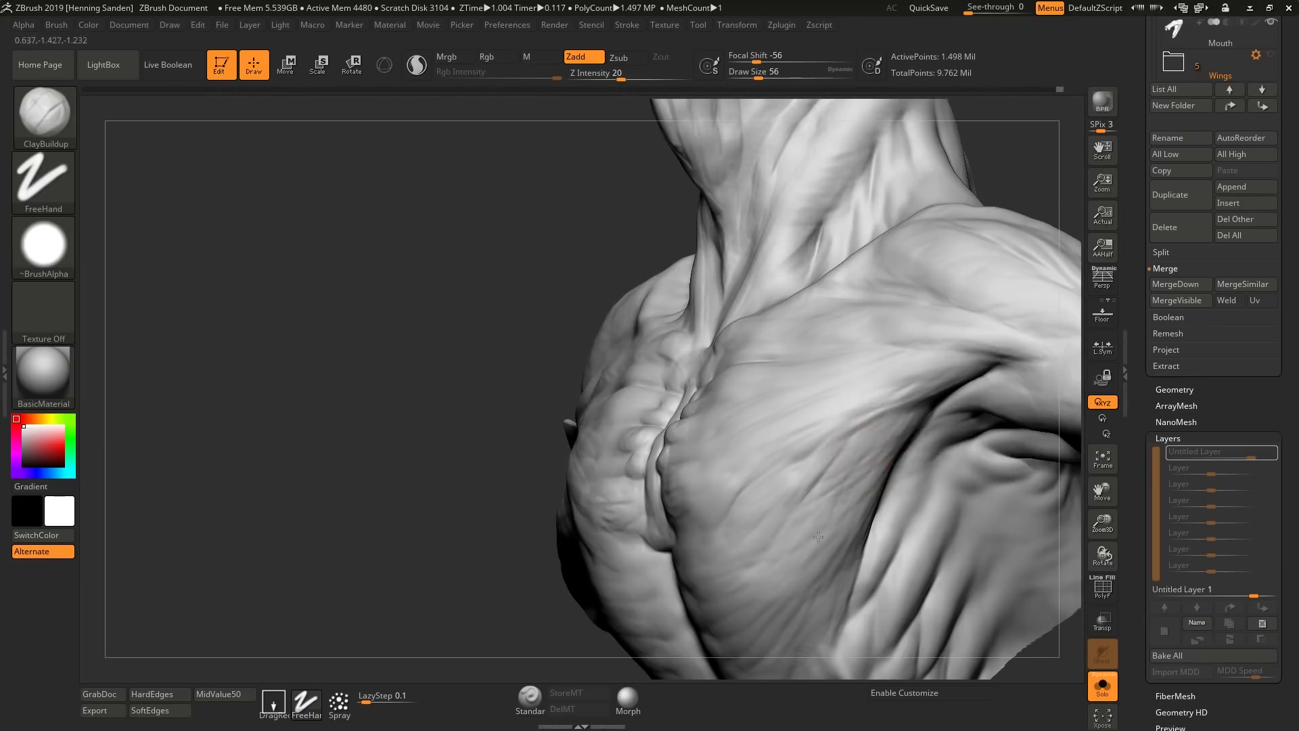
mouse_move(834, 494)
right_mouse_down()
mouse_move(879, 436)
mouse_move(941, 396)
mouse_move(860, 428)
mouse_move(939, 369)
right_mouse_up()
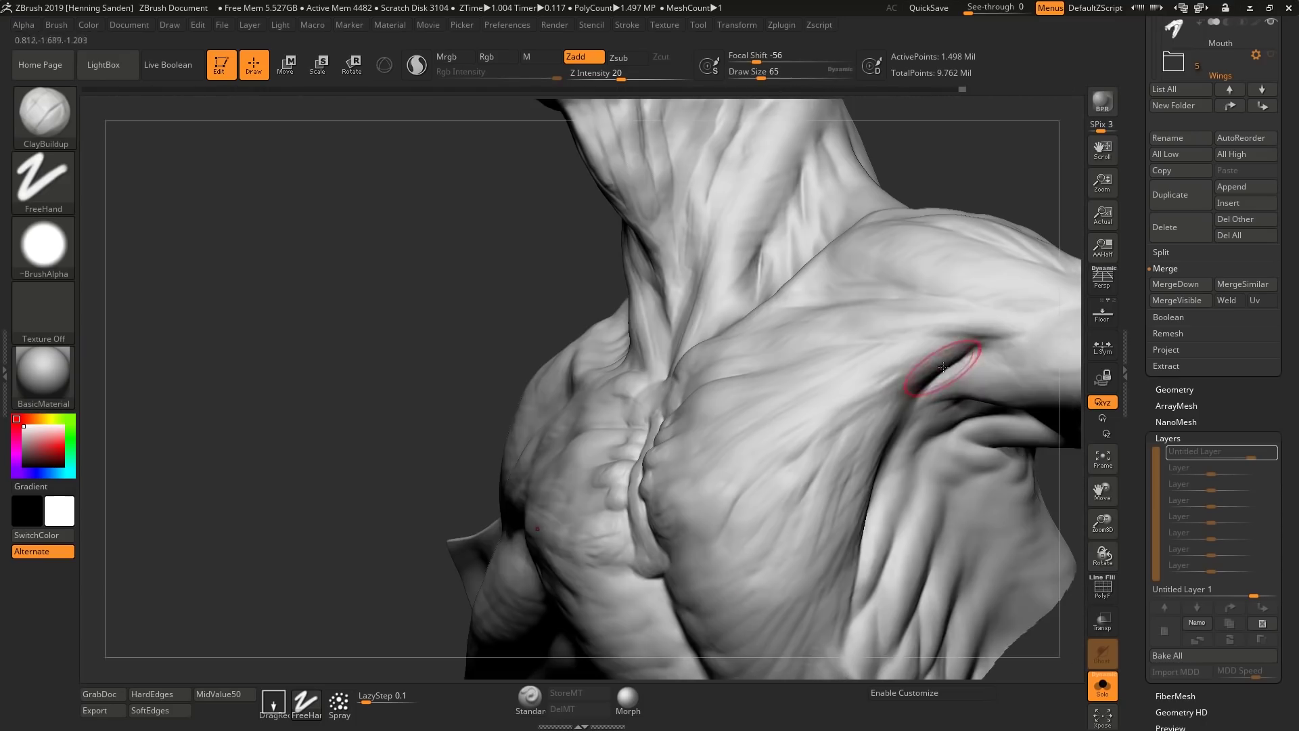
mouse_move(900, 485)
right_mouse_down()
mouse_move(919, 492)
mouse_move(812, 352)
mouse_move(797, 484)
mouse_move(821, 427)
right_mouse_up()
Carve creases between the muscle bulges beside the sternum with DamStandard at draw size 65
key("b")
key("d")
key("s")
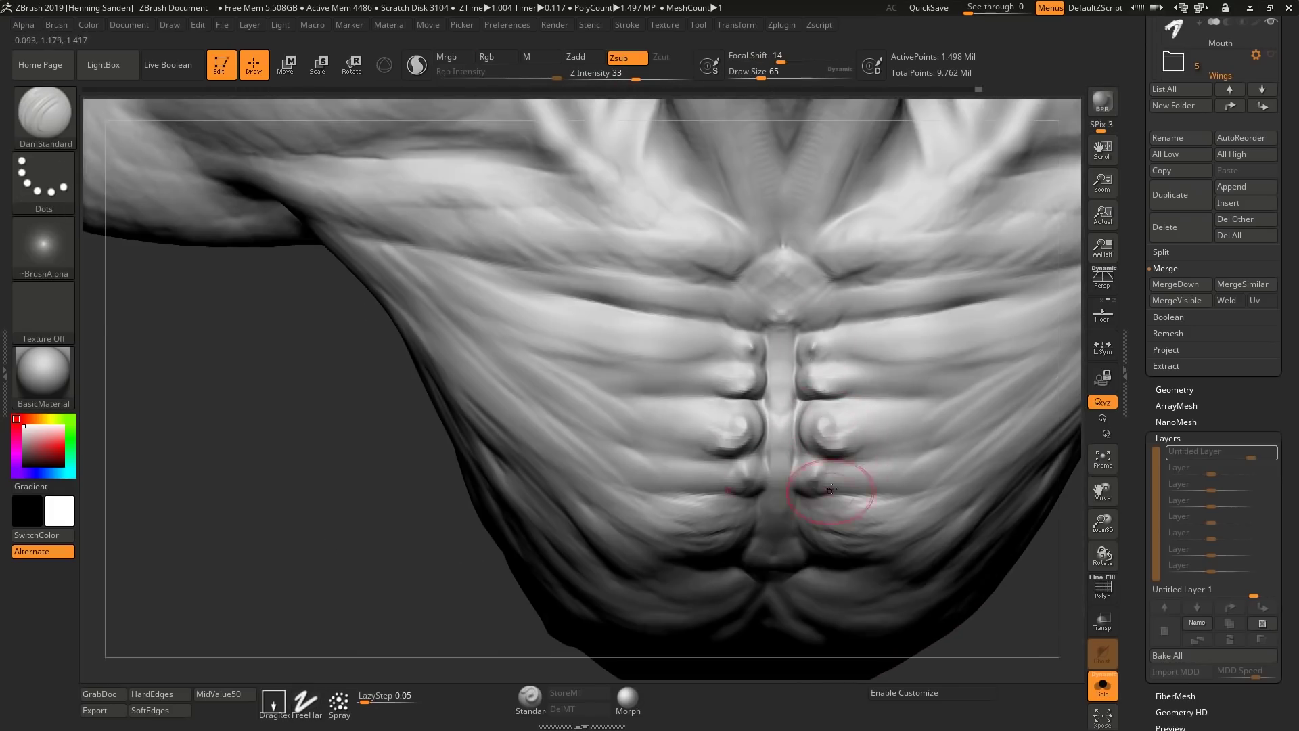
right_click_drag(824, 497, 821, 521)
left_click_drag(815, 469, 867, 490, "alt")
Extend the central ridge from the sternum down the belly with ClayBuildup at draw size 41
key("b")
key("c")
key("b")
mouse_move(854, 582)
right_mouse_down("ctrl")
mouse_move(855, 467)
mouse_move(893, 485)
mouse_move(892, 434)
mouse_move(812, 484)
mouse_move(885, 479)
mouse_move(882, 433)
right_mouse_up("ctrl")
mouse_move(881, 433)
right_mouse_down()
mouse_move(937, 491)
mouse_move(864, 491)
mouse_move(905, 452)
mouse_move(850, 420)
mouse_move(963, 383)
mouse_move(927, 383)
right_mouse_up()
key("bracketright")
right_click_drag(927, 383, 924, 411, "ctrl")
mouse_move(870, 524)
right_mouse_down()
mouse_move(914, 372)
mouse_move(939, 376)
mouse_move(755, 447)
right_mouse_up()
key("bracketleft")
mouse_move(753, 506)
right_mouse_down("ctrl")
mouse_move(743, 564)
mouse_move(759, 557)
right_mouse_up("ctrl")
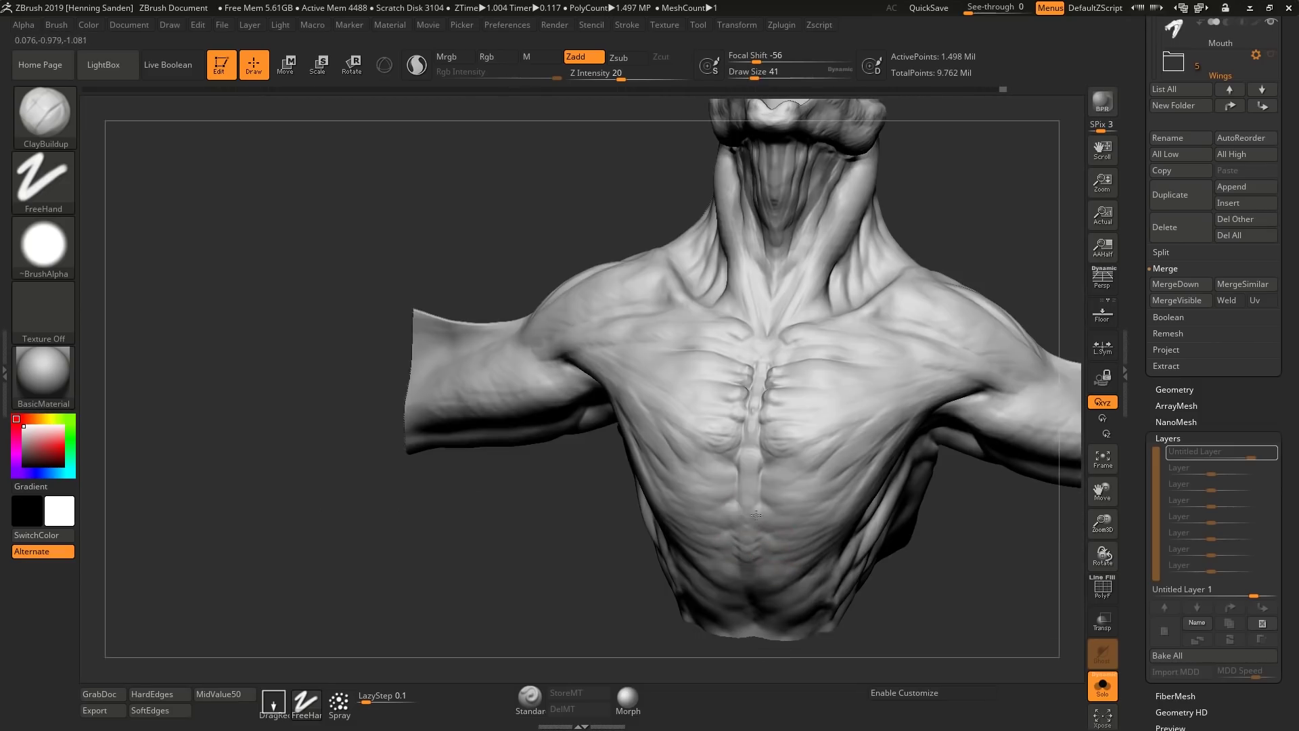
Refine the muscle strands across the chest towards the armpit and ribs with ClayBuildup at draw sizes 65 and 51
mouse_move(747, 550)
right_mouse_down()
mouse_move(878, 492)
mouse_move(919, 422)
right_mouse_up()
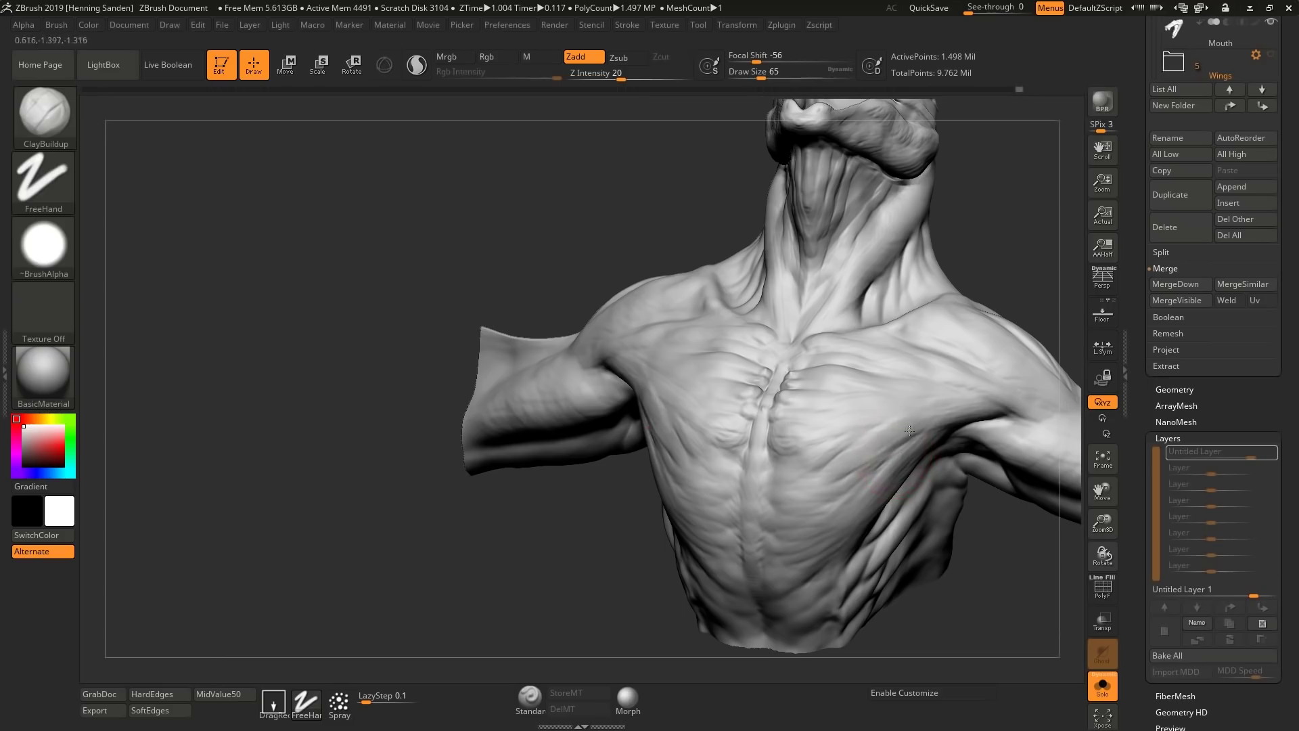
mouse_move(781, 465)
right_mouse_down()
mouse_move(830, 500)
mouse_move(835, 438)
mouse_move(873, 394)
mouse_move(986, 371)
right_mouse_up()
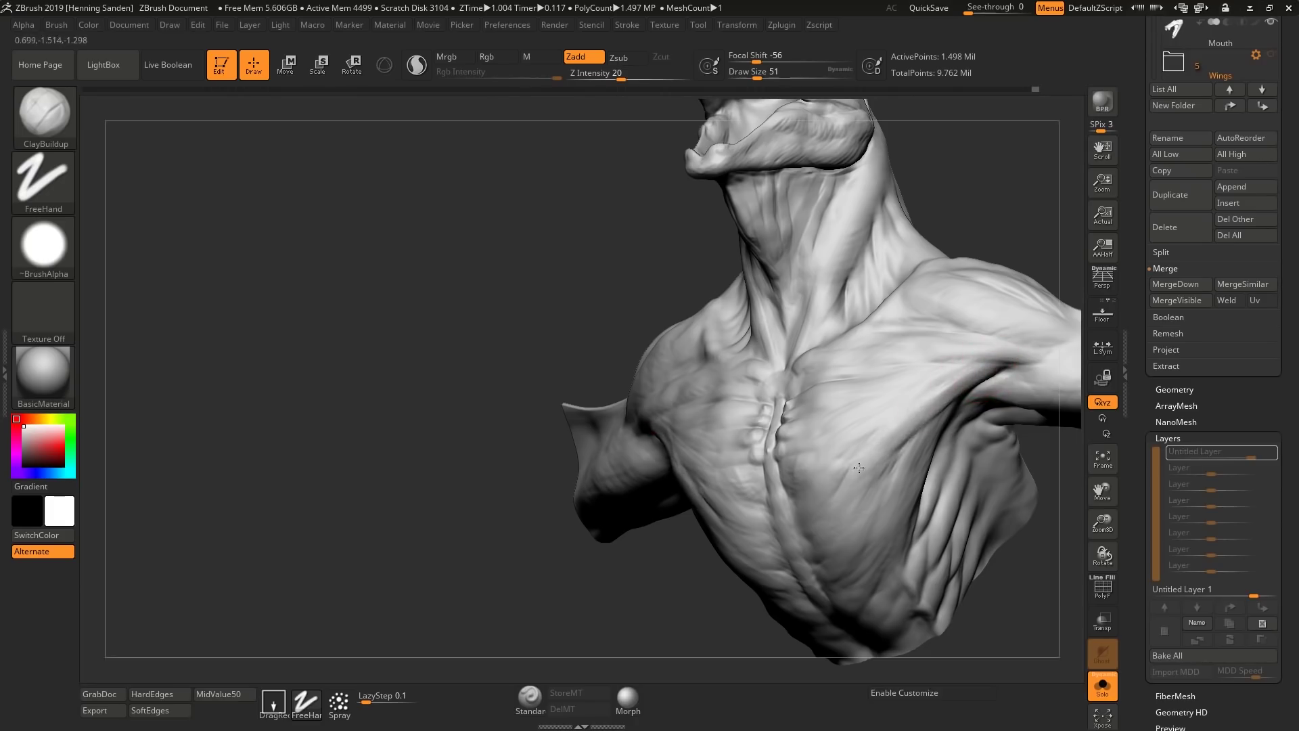
right_click_drag(797, 507, 828, 464)
mouse_move(906, 436)
right_mouse_down()
mouse_move(860, 442)
mouse_move(853, 472)
mouse_move(808, 502)
mouse_move(873, 407)
mouse_move(953, 391)
mouse_move(898, 420)
right_mouse_up()
mouse_move(861, 488)
right_mouse_down()
mouse_move(941, 373)
mouse_move(711, 433)
mouse_move(765, 426)
mouse_move(751, 455)
right_mouse_up()
Build up the chest muscle and lower ribcage with ClayBuildup at draw sizes 124 and 49
key("s")
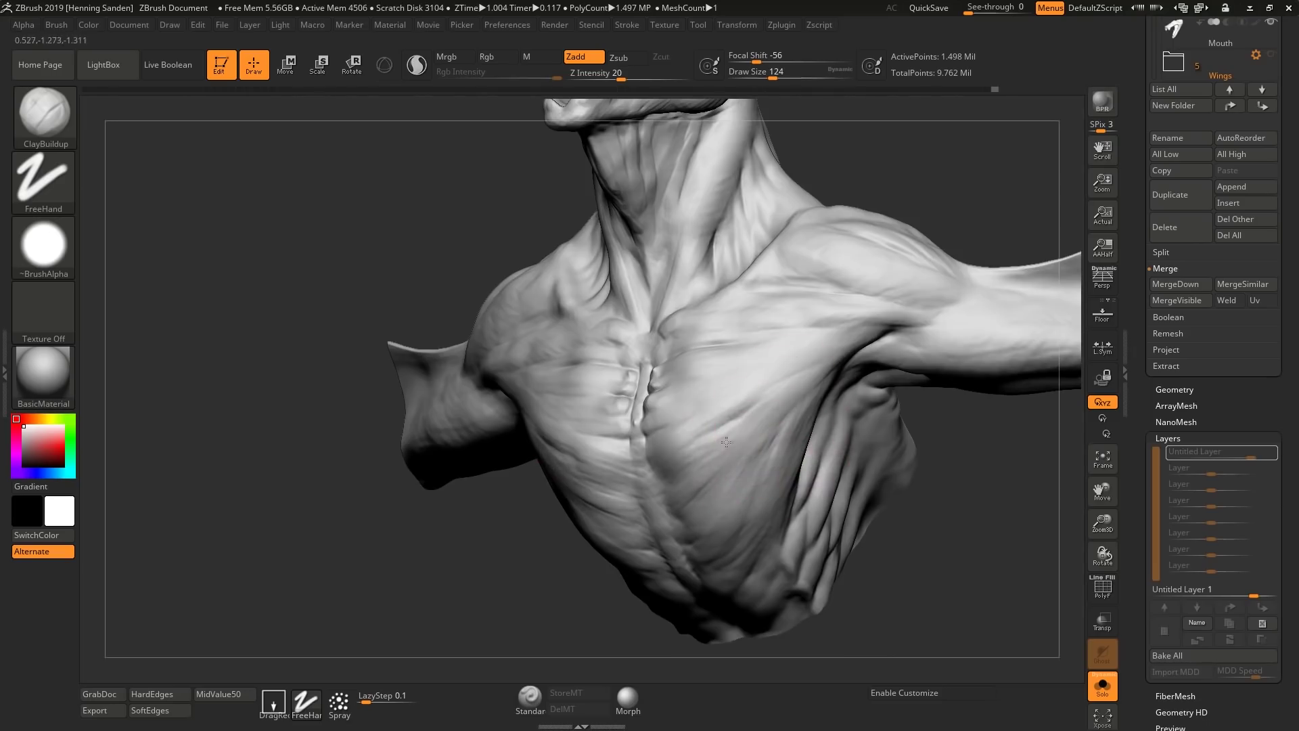
key("s")
mouse_move(719, 391)
right_mouse_down()
mouse_move(778, 404)
mouse_move(721, 396)
right_mouse_up()
key("s")
left_click_drag(833, 352, 822, 351)
mouse_move(637, 444)
right_mouse_down()
mouse_move(693, 460)
mouse_move(725, 406)
mouse_move(785, 386)
mouse_move(750, 474)
mouse_move(734, 463)
right_mouse_up()
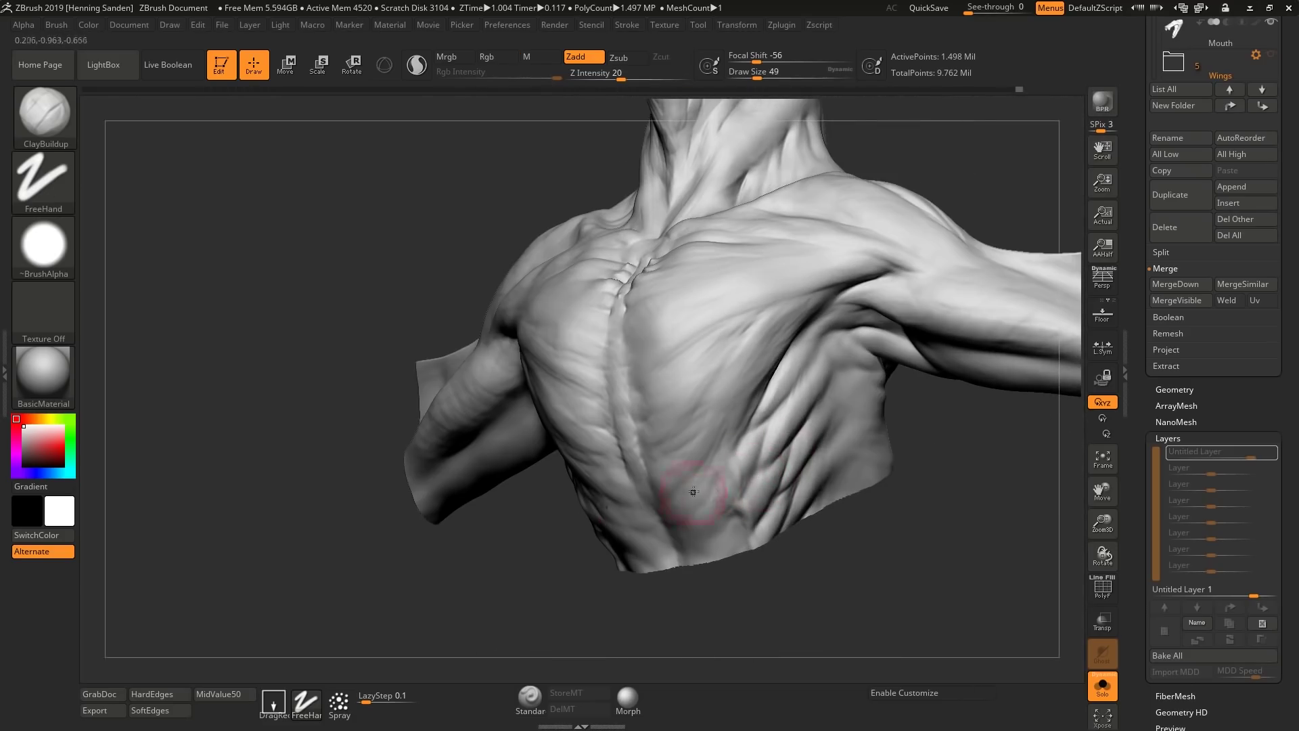
Sculpt the muscles where the neck base meets the top of the shoulder with ClayBuildup at draw size 83
mouse_move(706, 514)
right_mouse_down()
mouse_move(716, 490)
mouse_move(656, 505)
right_mouse_up()
mouse_move(675, 452)
right_mouse_down("ctrl")
mouse_move(678, 421)
mouse_move(704, 508)
mouse_move(742, 505)
mouse_move(642, 417)
mouse_move(701, 386)
mouse_move(757, 435)
mouse_move(760, 346)
mouse_move(796, 359)
mouse_move(779, 583)
mouse_move(775, 474)
mouse_move(713, 613)
mouse_move(661, 256)
right_mouse_up("ctrl")
right_click_drag(729, 283, 778, 363)
mouse_move(800, 416)
right_mouse_down()
mouse_move(855, 385)
mouse_move(898, 331)
right_mouse_up()
left_click_drag(834, 374, 803, 380)
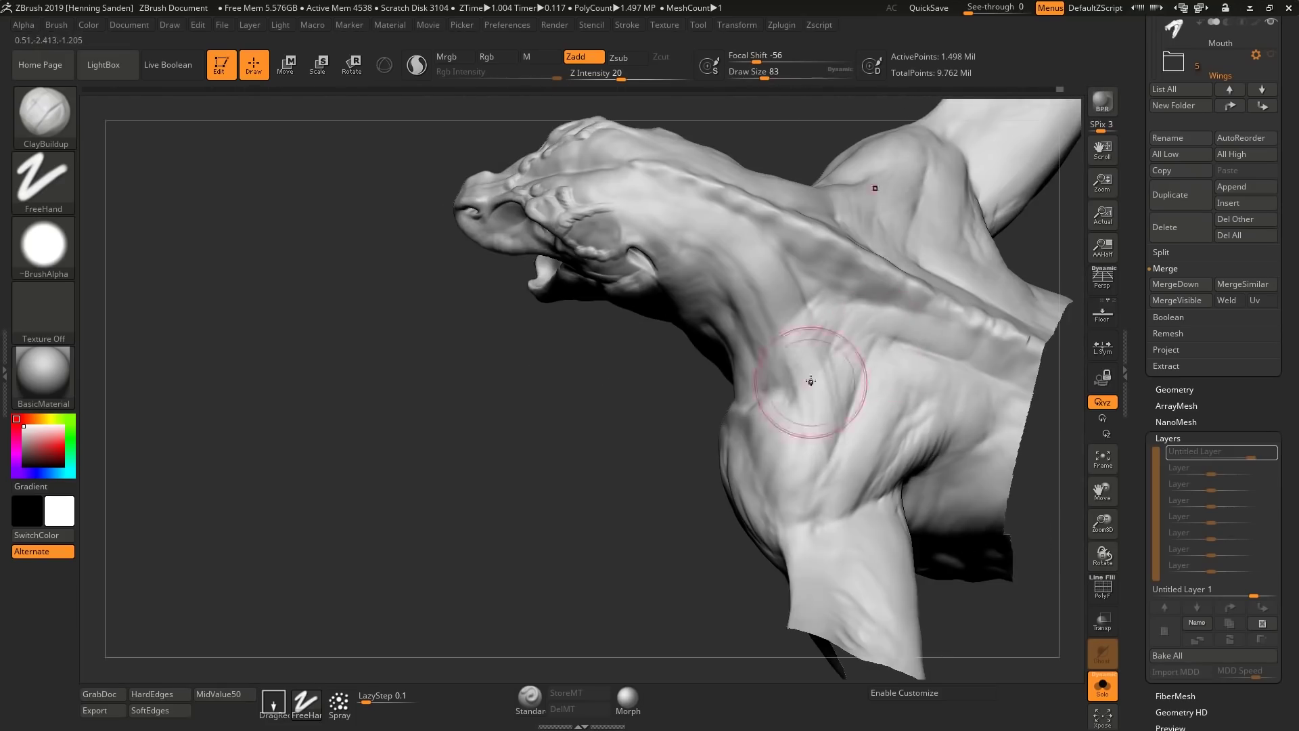
right_click_drag(803, 381, 834, 373)
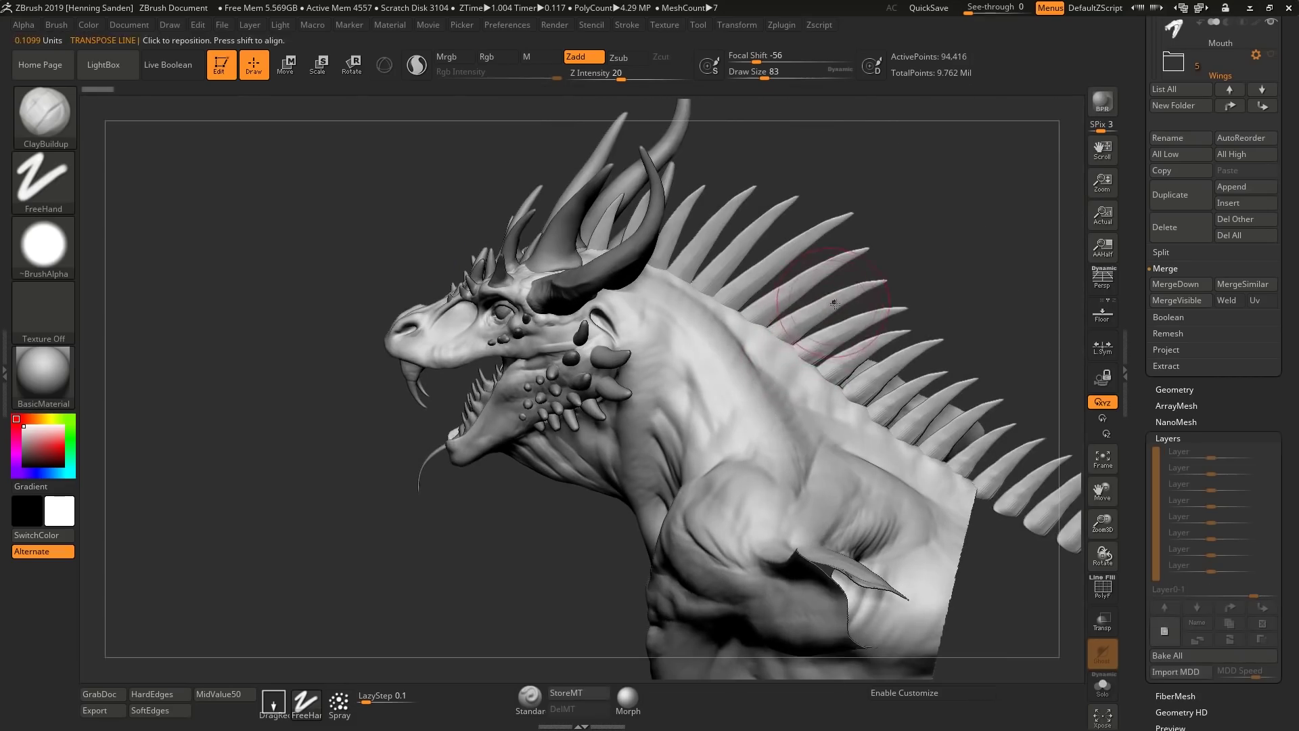
Mask all but one spike of the back ridge and reshape that spike with Transpose Move
key("w")
left_click_drag(826, 306, 791, 332, "ctrl")
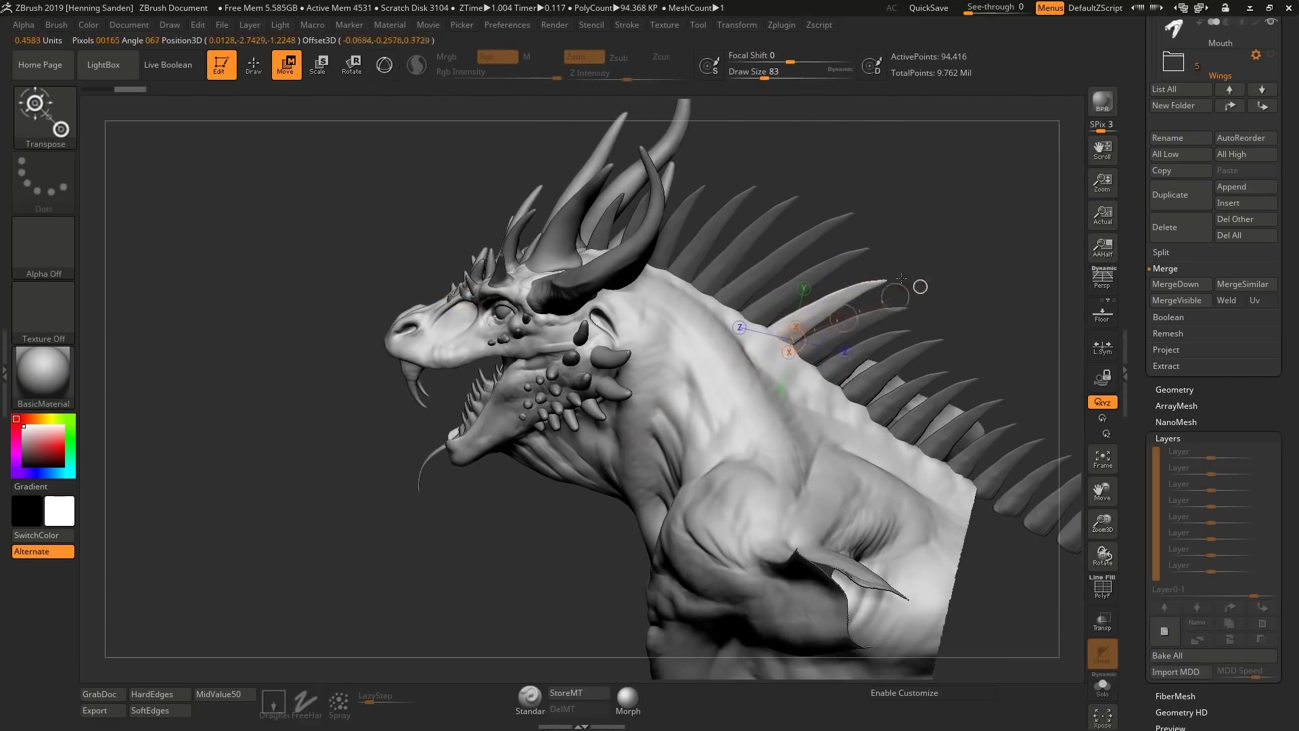
right_click_drag(933, 280, 937, 230)
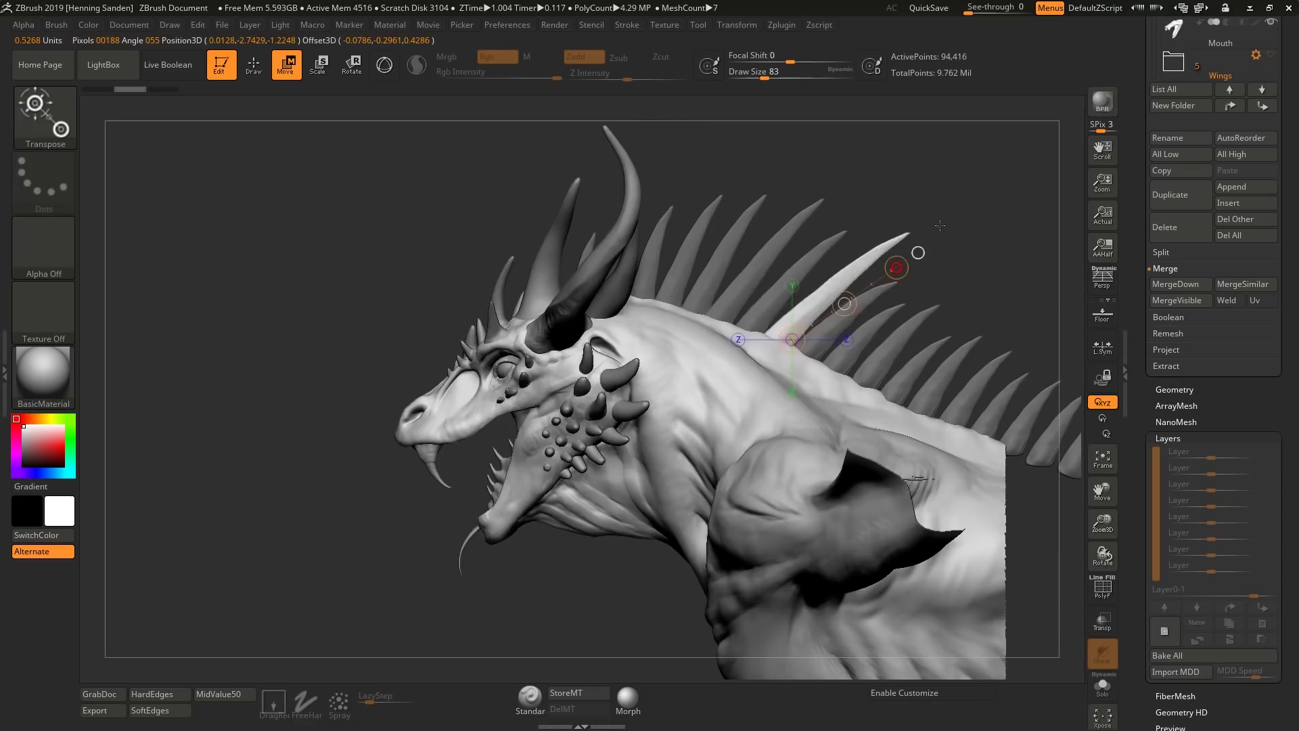
left_click_drag(953, 214, 960, 208)
Isolate further individual back spikes with masks, adjust each one with Transpose Move, and clear the mask
left_click_drag(814, 259, 1004, 178, "ctrl")
left_click_drag(760, 325, 885, 199)
left_click_drag(781, 233, 943, 185, "ctrl")
mouse_move(723, 315)
left_mouse_down()
mouse_move(803, 223)
mouse_move(803, 244)
left_mouse_up()
left_click_drag(850, 313, 1024, 220, "ctrl")
left_click_drag(804, 348, 895, 267)
right_click_drag(880, 338, 791, 304, "alt")
mouse_move(792, 303)
right_mouse_down("alt")
mouse_move(832, 316)
mouse_move(905, 308)
right_mouse_up("alt")
left_click_drag(906, 284, 930, 304, "ctrl")
Reselect the body in Draw mode and adjust the upper body's silhouette with the Move brush at draw size 202
key("q")
mouse_move(839, 305)
right_mouse_down()
mouse_move(966, 299)
mouse_move(826, 320)
mouse_move(806, 389)
mouse_move(907, 396)
mouse_move(743, 404)
mouse_move(775, 438)
mouse_move(819, 406)
mouse_move(748, 433)
right_mouse_up()
left_click(743, 404, "alt")
key("b")
key("m")
key("v")
left_click_drag(748, 433, 729, 422)
key("s")
key("s")
left_click_drag(735, 430, 741, 421)
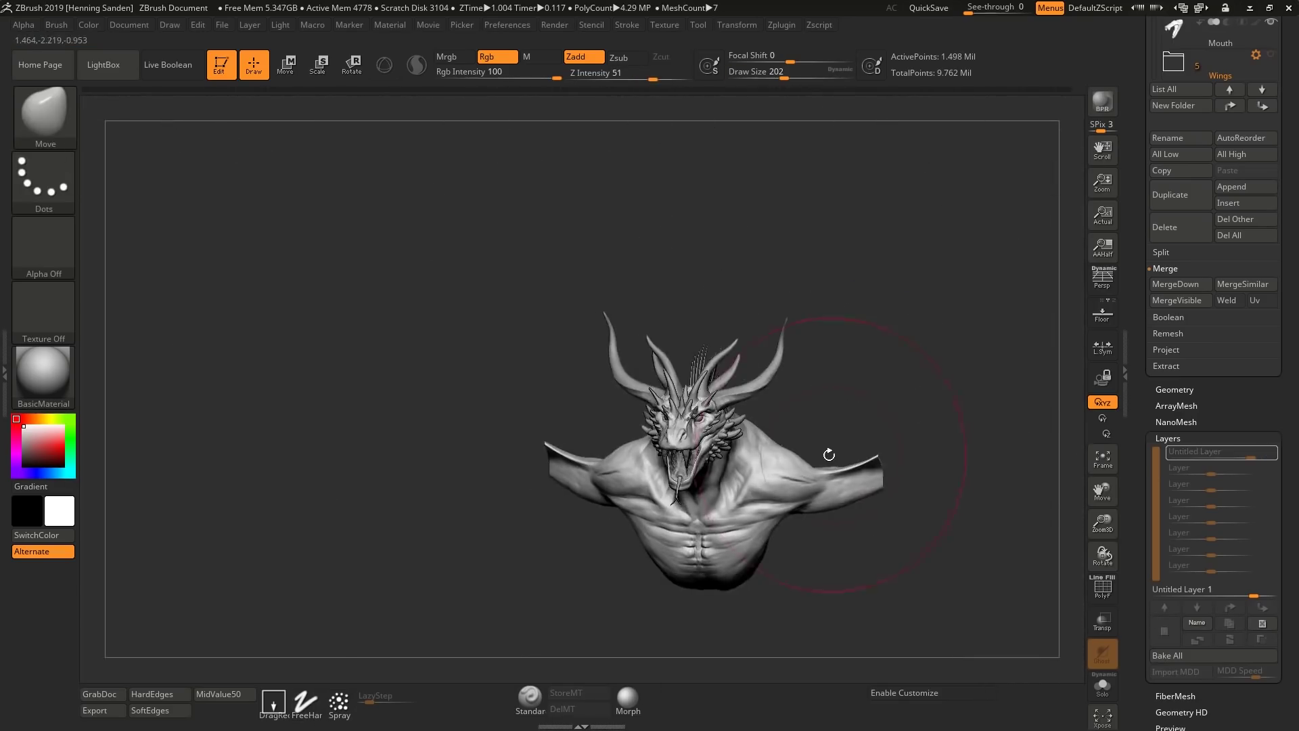
Unhide the full body and adjust the upper arm near the armpit with the Move brush at draw size 128
key("ctrl+shift")
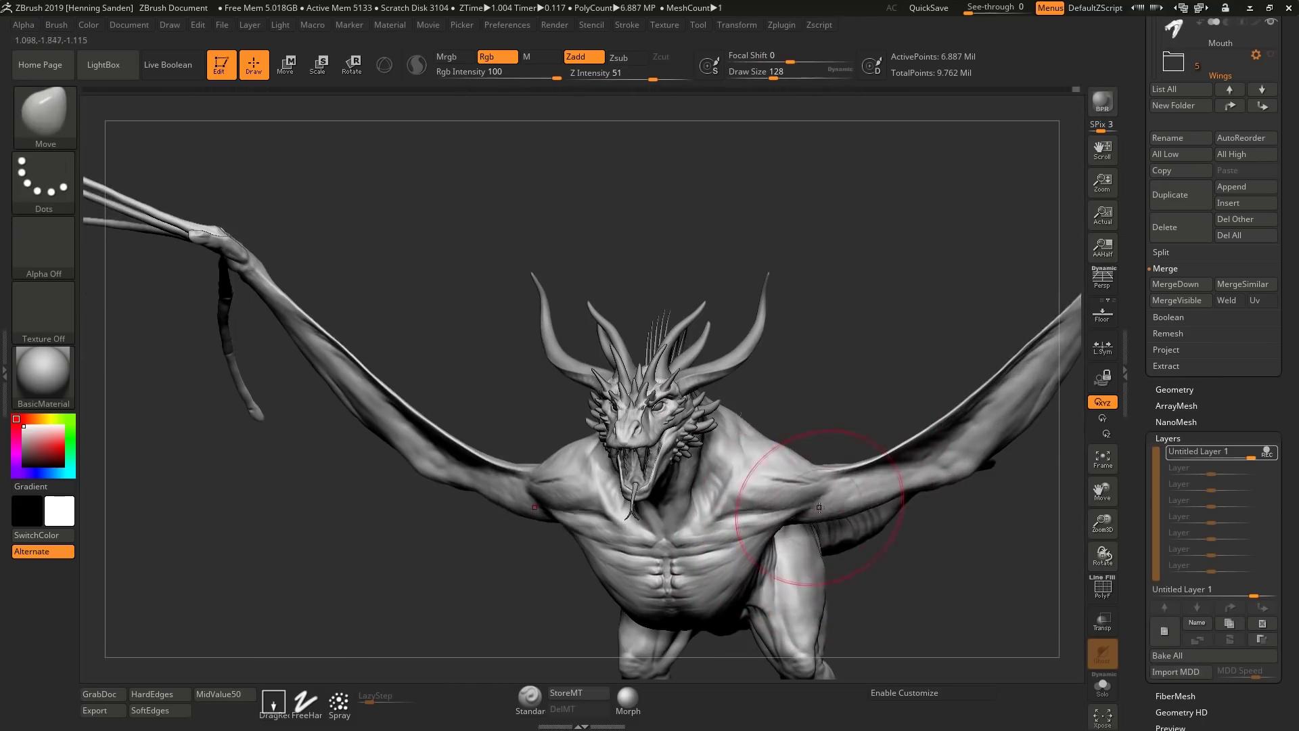
left_click_drag(821, 495, 819, 489)
right_click_drag(816, 479, 748, 508)
right_click_drag(653, 386, 710, 377)
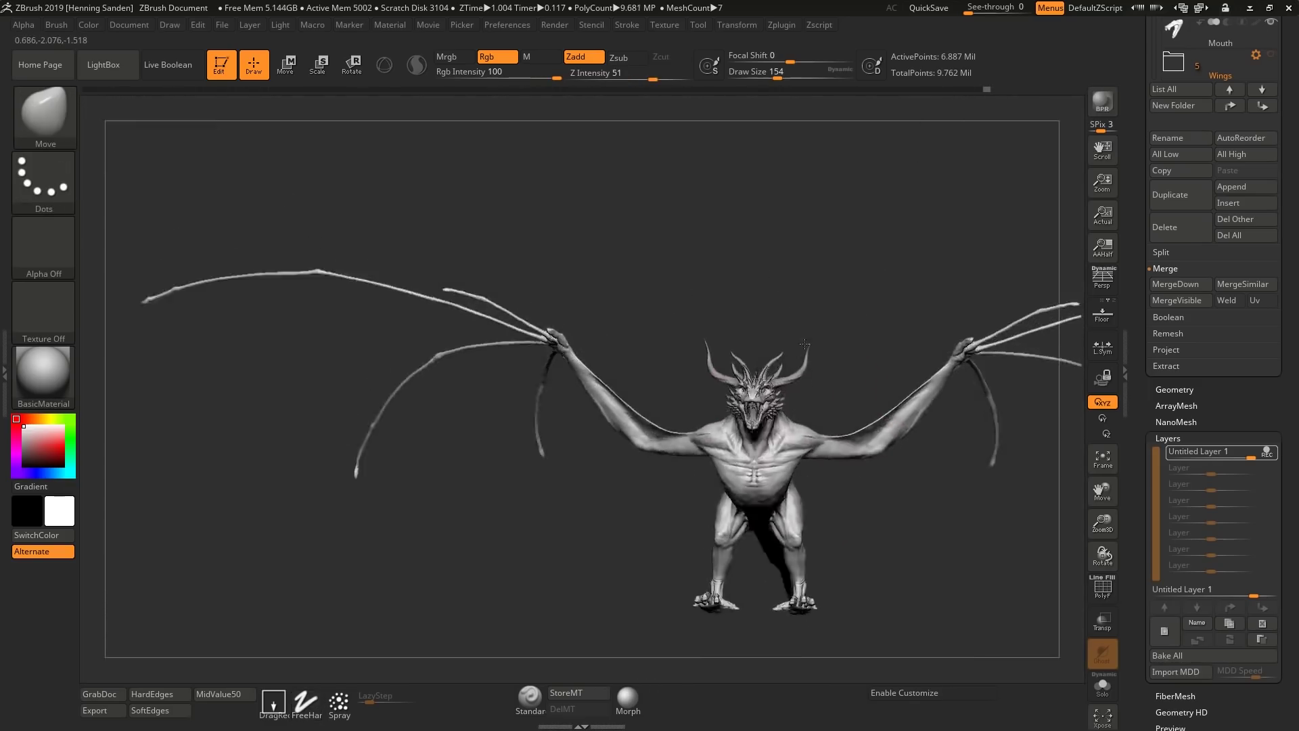
Reshape the rear of the shoulder and the side of the chest with the Move brush at draw sizes 158 and 132
mouse_move(677, 406)
right_mouse_down()
mouse_move(880, 433)
mouse_move(826, 482)
mouse_move(852, 403)
right_mouse_up()
key("s")
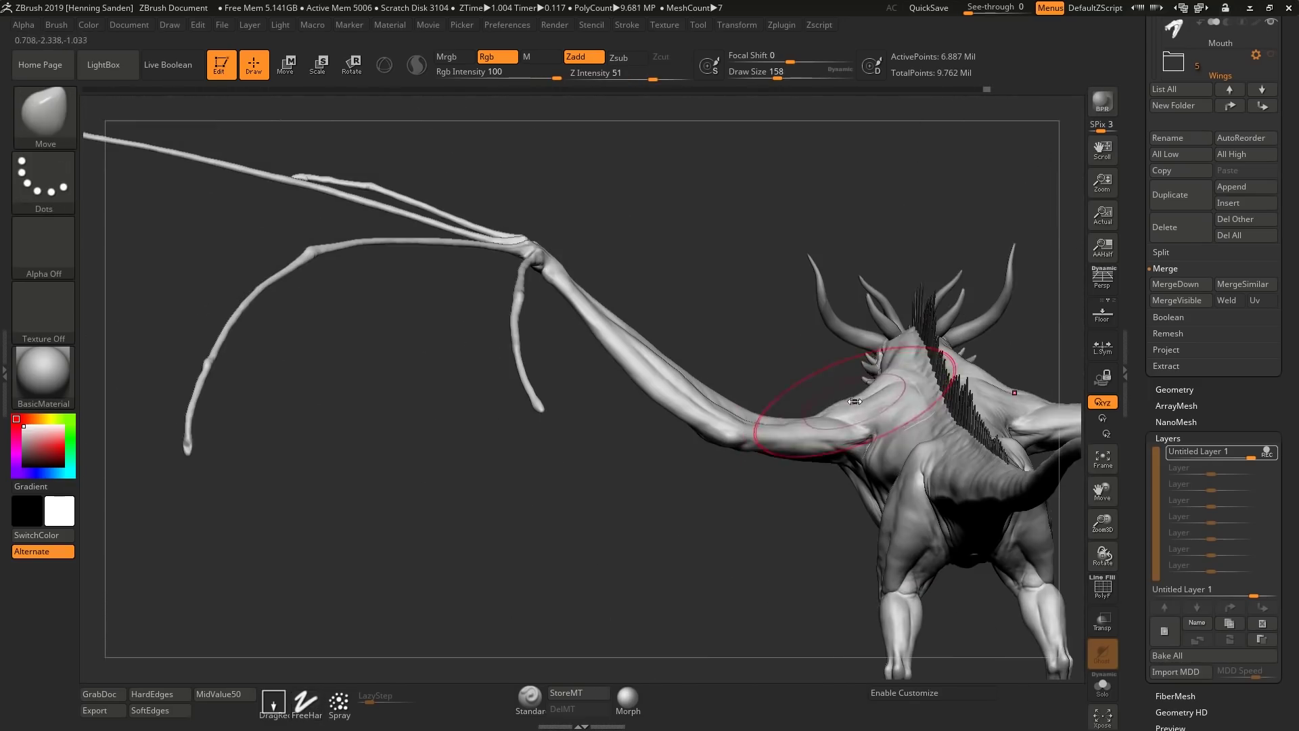
right_click_drag(815, 429, 864, 399, "ctrl")
key("bracketleft")
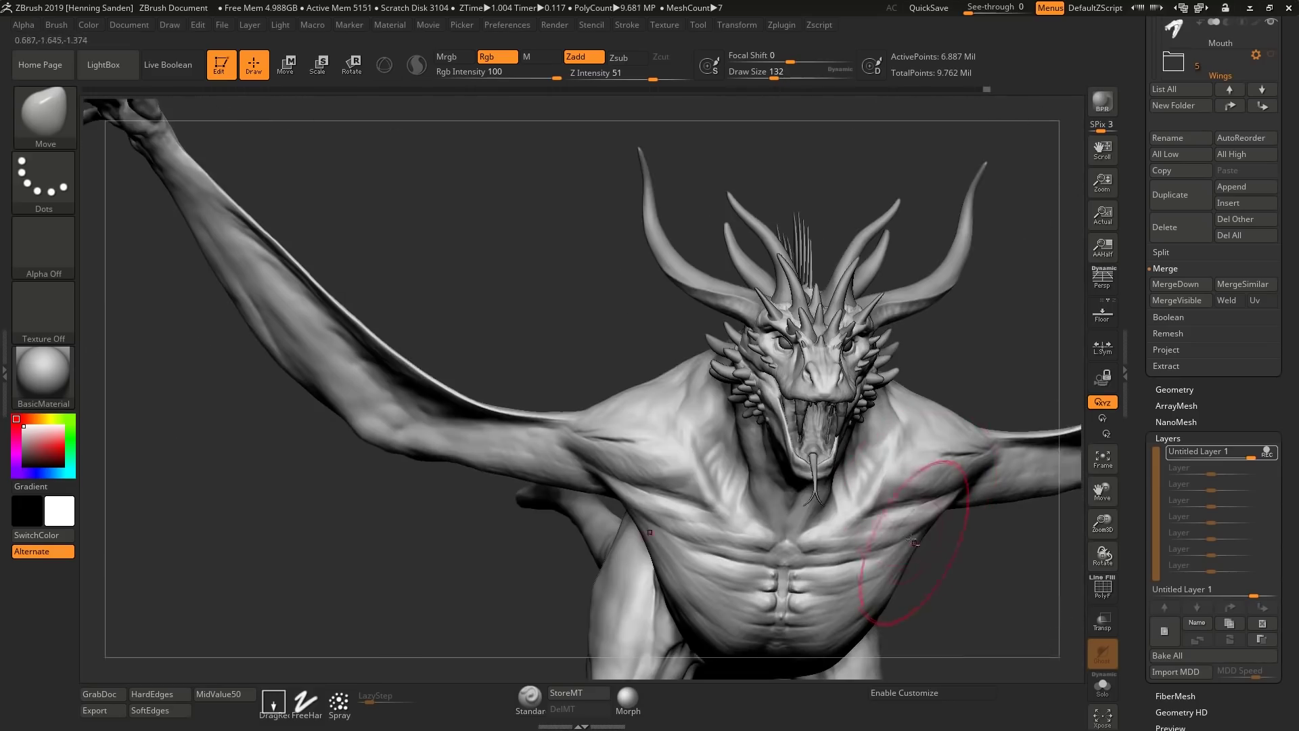
key("bracketright")
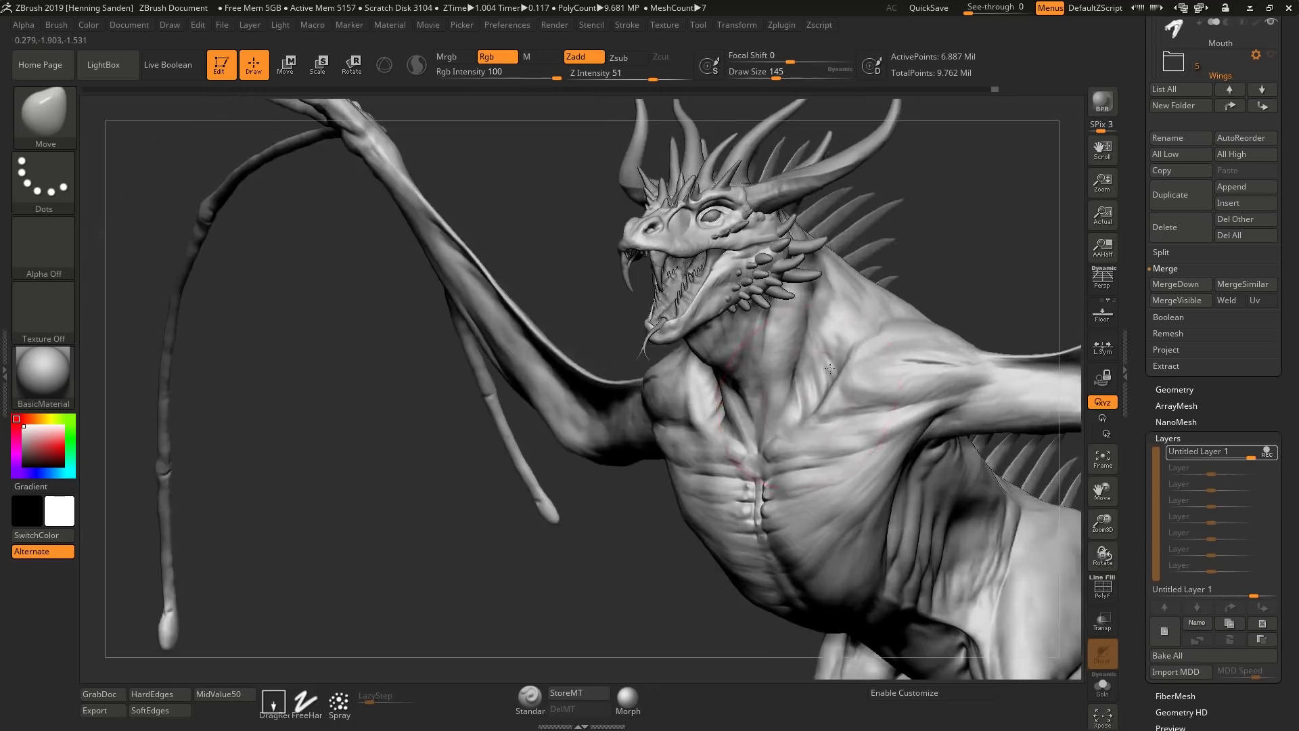
Refine the neck and collarbone proportions with the Move brush, starting at draw size 145
left_click_drag(948, 203, 857, 409)
mouse_move(858, 409)
right_mouse_down()
mouse_move(800, 464)
mouse_move(765, 470)
right_mouse_up()
right_click_drag(871, 484, 854, 493)
right_click_drag(954, 467, 1023, 425, "ctrl")
key("bracketright")
mouse_move(865, 379)
right_mouse_down()
mouse_move(890, 369)
mouse_move(858, 325)
mouse_move(870, 247)
mouse_move(989, 264)
right_mouse_up()
key("bracketleft")
key("bracketleft")
key("bracketleft")
key("bracketleft")
Isolate the front part of the body and switch to ClayBuildup at draw size 71
left_click_drag(1009, 228, 629, 625, "ctrl+shift")
mouse_move(850, 430)
right_mouse_down()
mouse_move(778, 443)
mouse_move(856, 345)
mouse_move(869, 349)
right_mouse_up()
key("b")
key("c")
key("b")
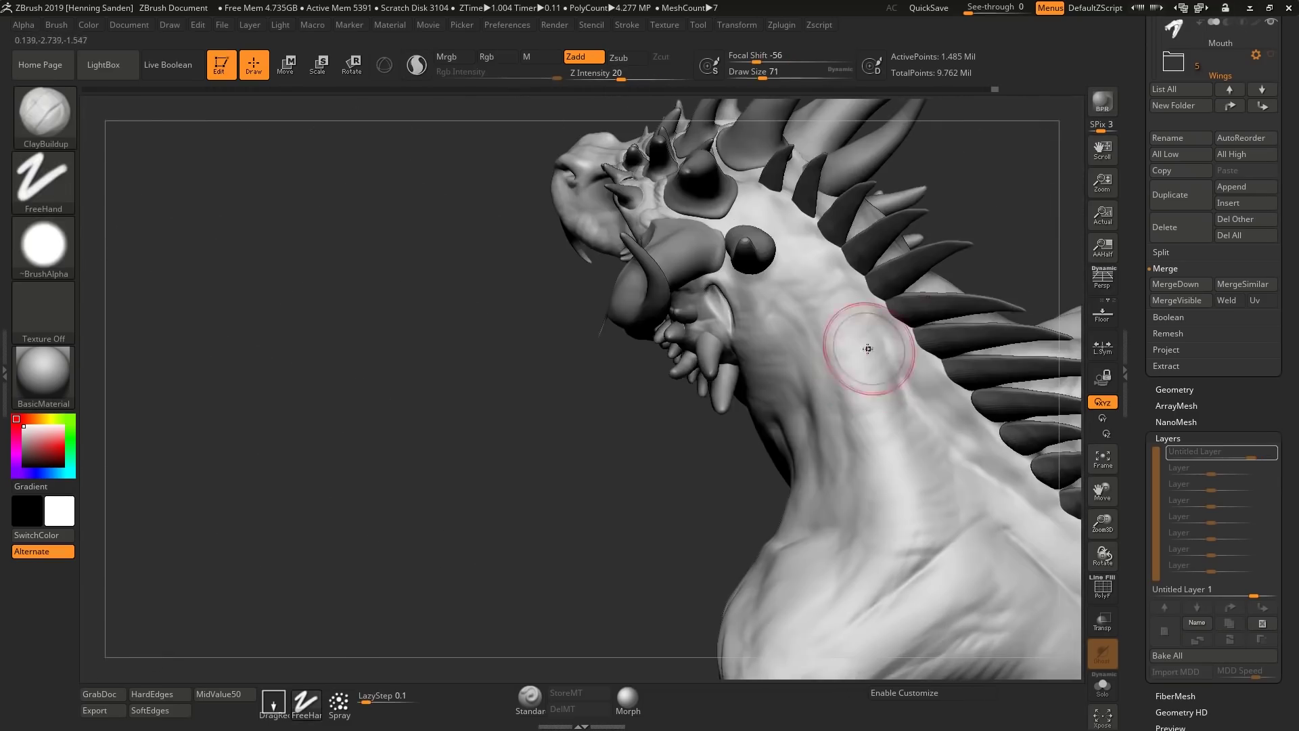
Undo the last two operations and add long muscle strands down the side of the neck with ClayBuildup at draw size 71
key("ctrl+z")
key("ctrl+z")
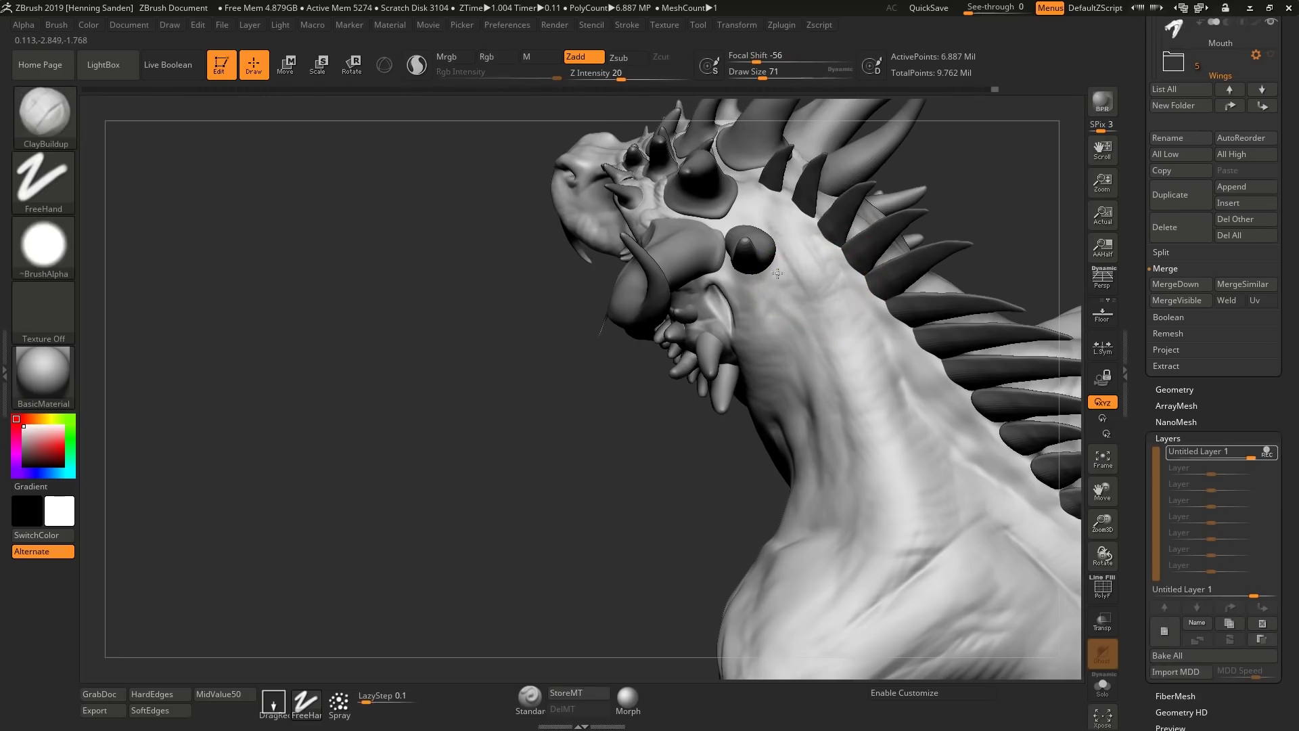
right_click_drag(870, 534, 834, 639)
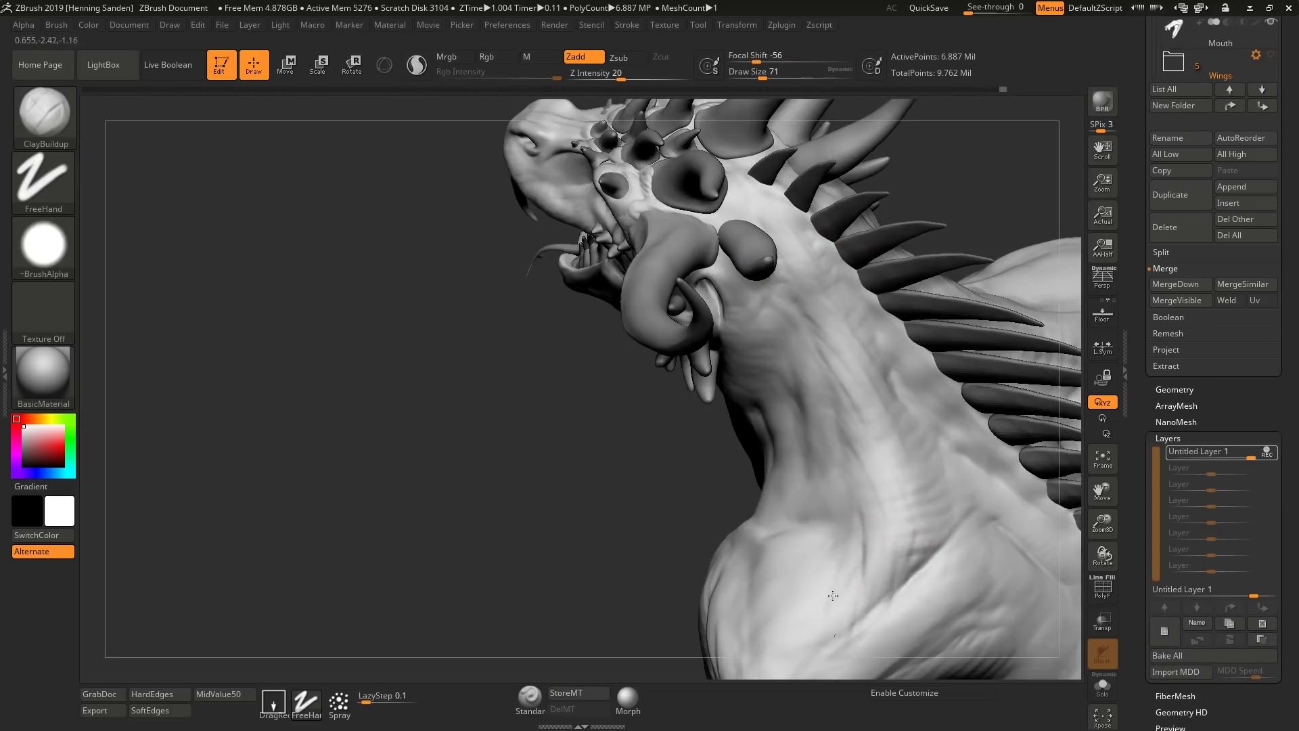
right_click_drag(885, 586, 819, 524)
Sculpt the shoulder blade and the muscles beside the spine with ClayBuildup at draw sizes 97 and 80
mouse_move(950, 517)
right_mouse_down()
mouse_move(910, 527)
mouse_move(741, 517)
right_mouse_up()
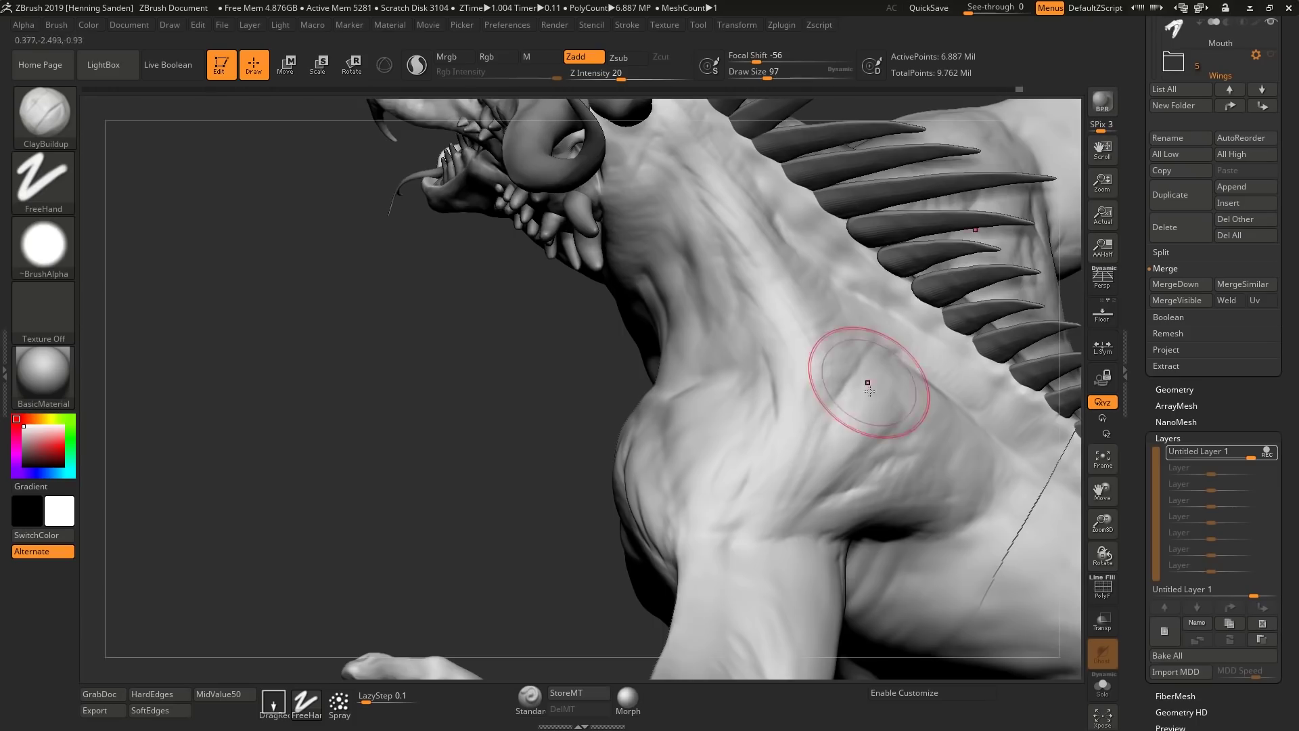
right_click_drag(863, 377, 867, 359)
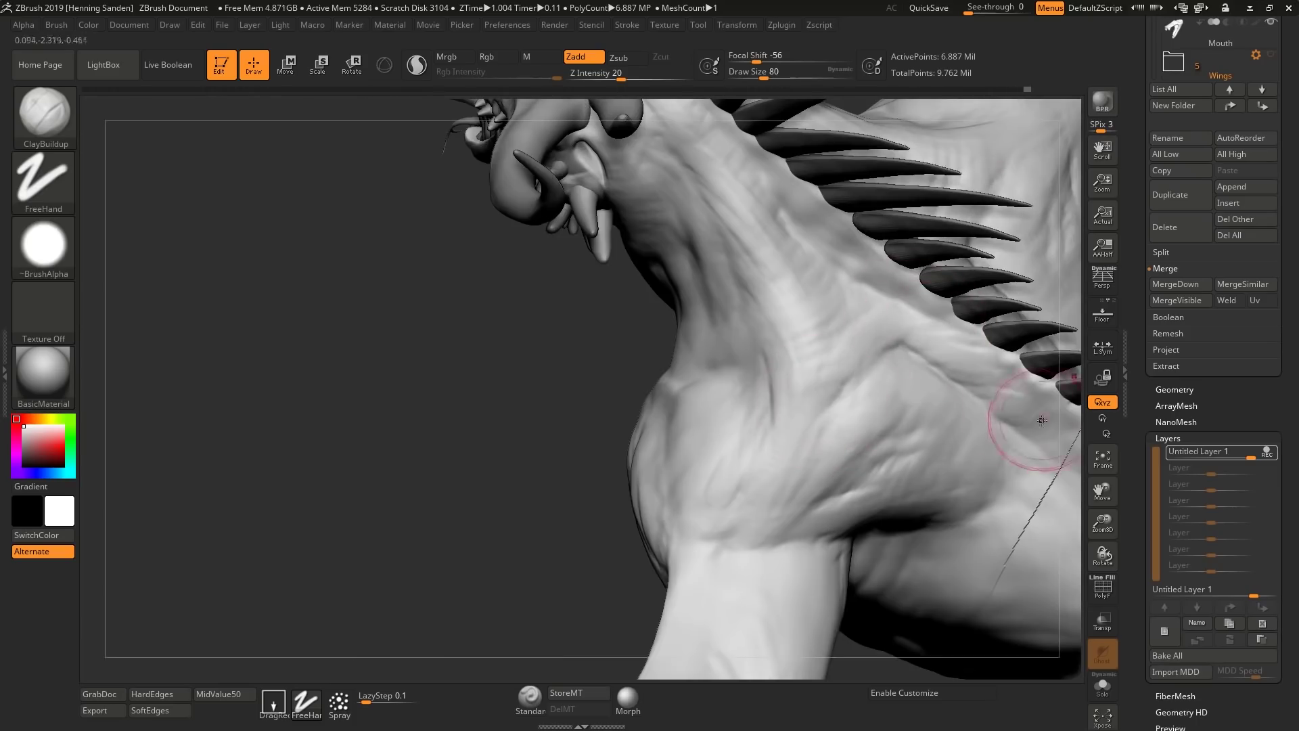
right_click_drag(1030, 406, 927, 429)
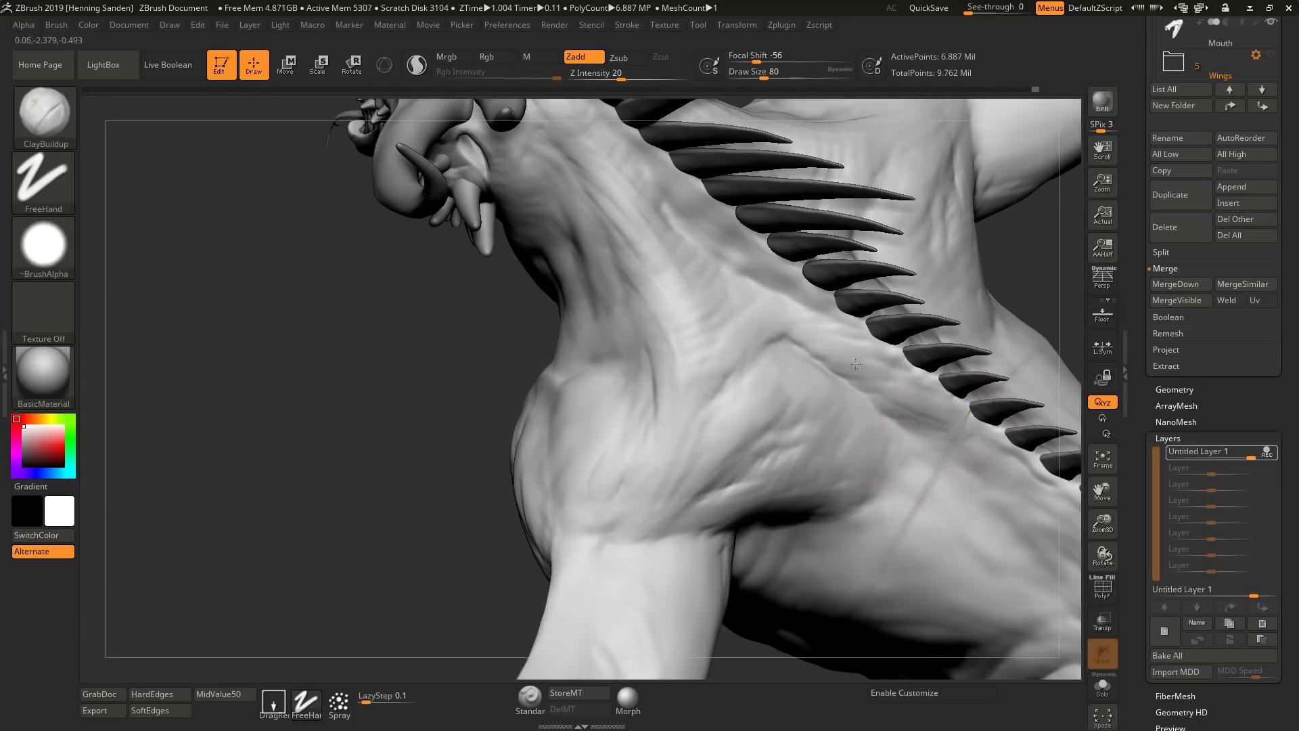
Build up the muscle forms along the side of the neck and shoulder with ClayBuildup at draw size 104
mouse_move(756, 305)
right_mouse_down()
mouse_move(750, 399)
mouse_move(812, 406)
mouse_move(753, 412)
right_mouse_up()
key("s")
left_click_drag(753, 411, 757, 411)
mouse_move(757, 412)
right_mouse_down()
mouse_move(775, 421)
mouse_move(677, 379)
right_mouse_up()
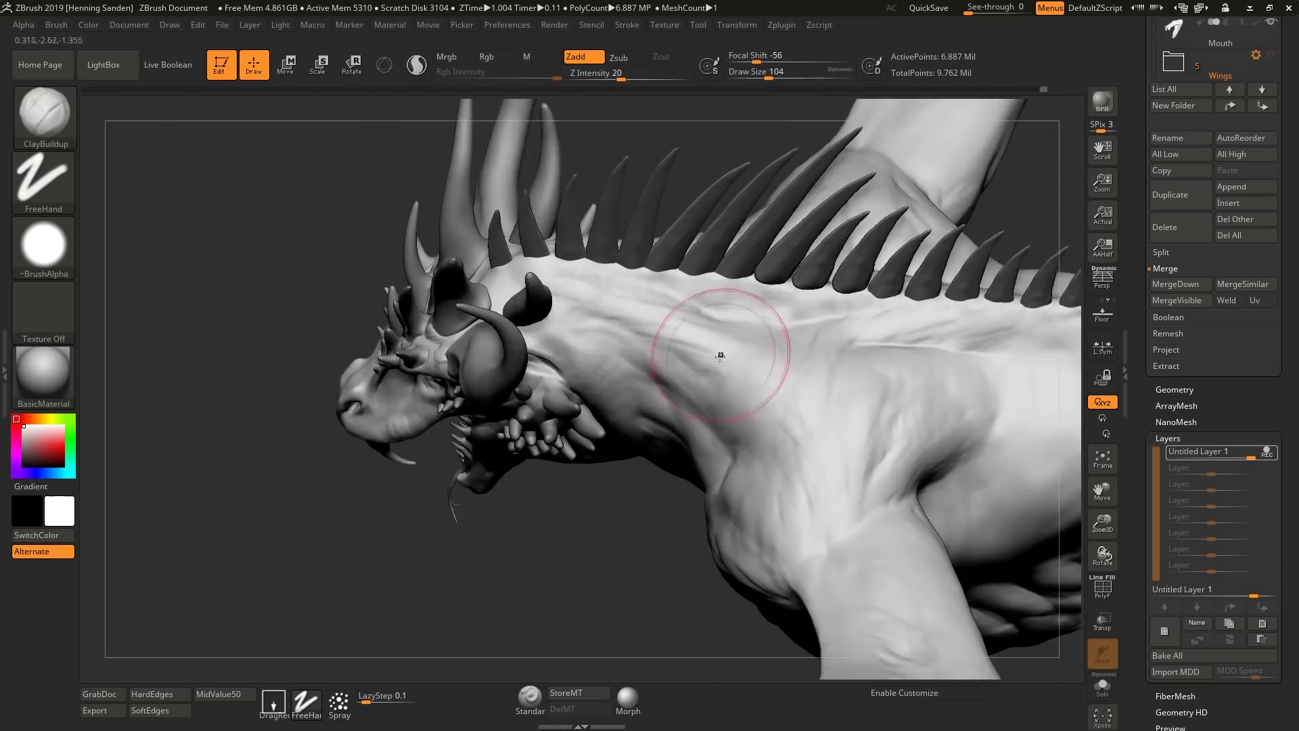
right_click_drag(780, 432, 690, 406)
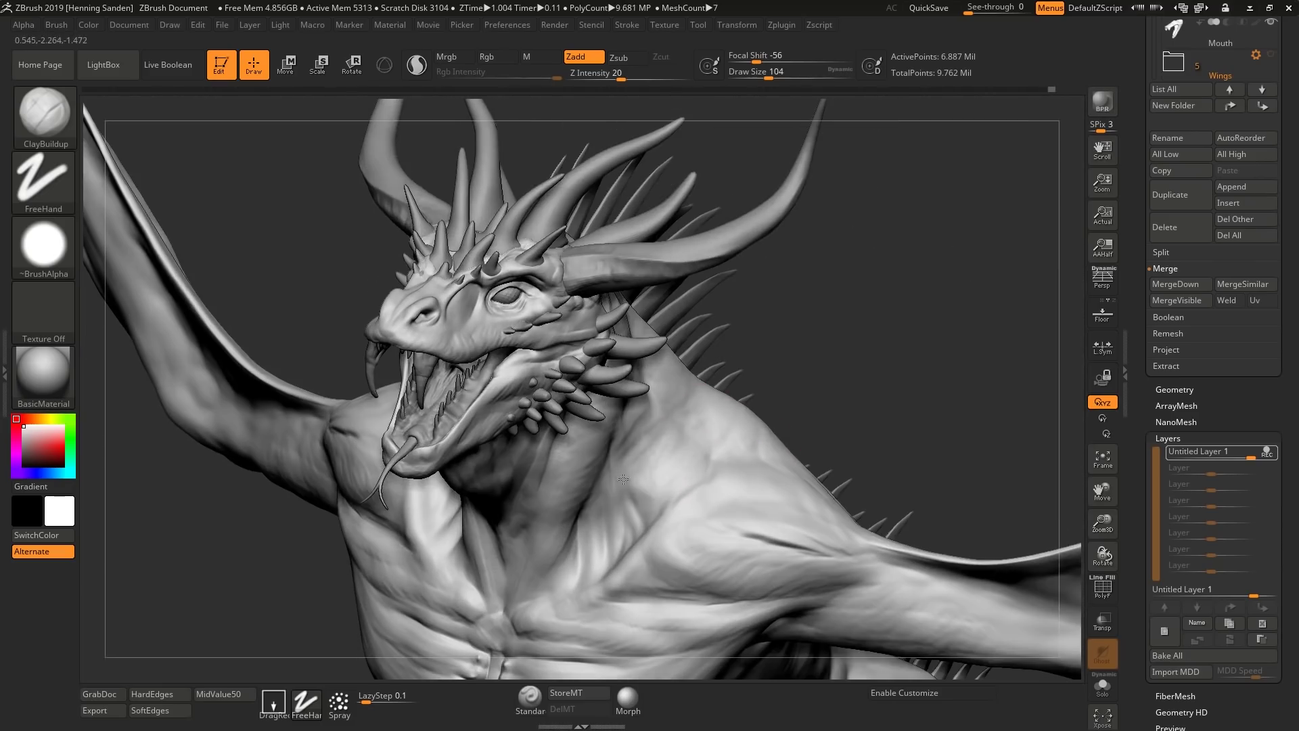
right_click_drag(659, 524, 626, 463)
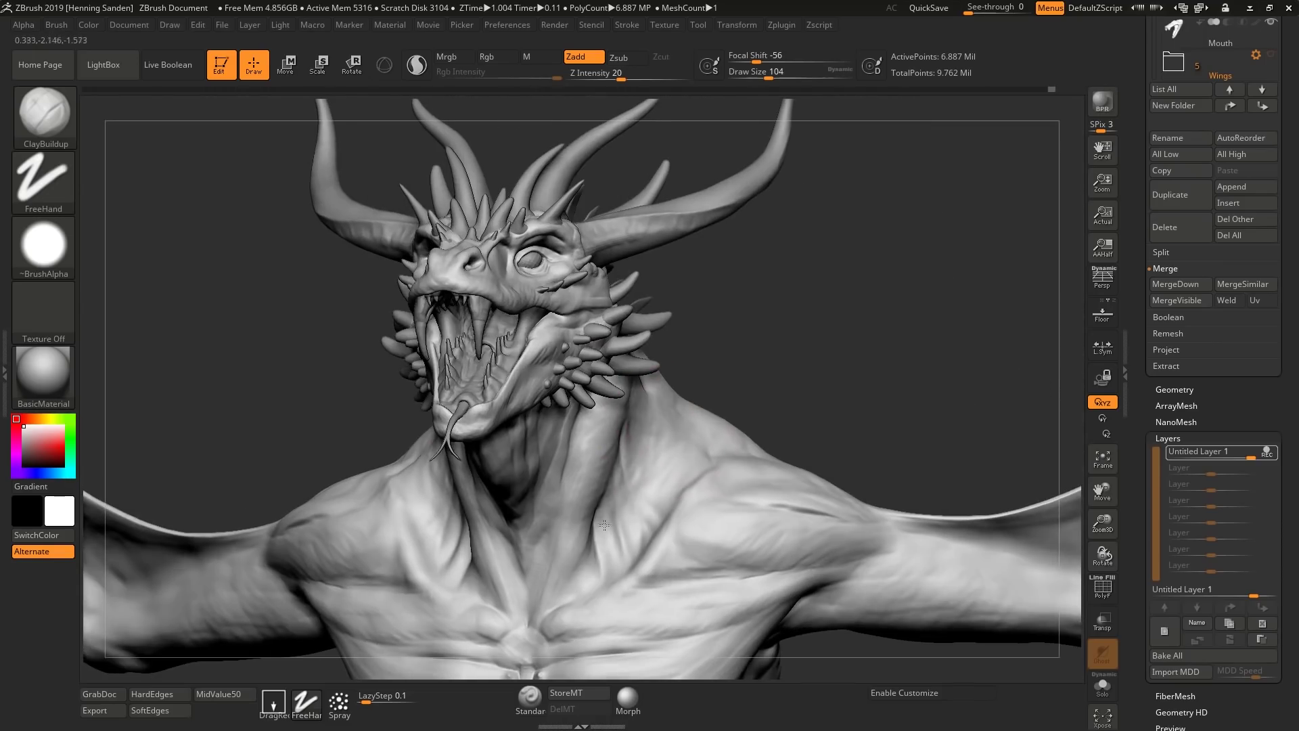
Refine the neck tendons and the area around the collarbones with ClayBuildup at draw size 54
key("s")
left_click(590, 589)
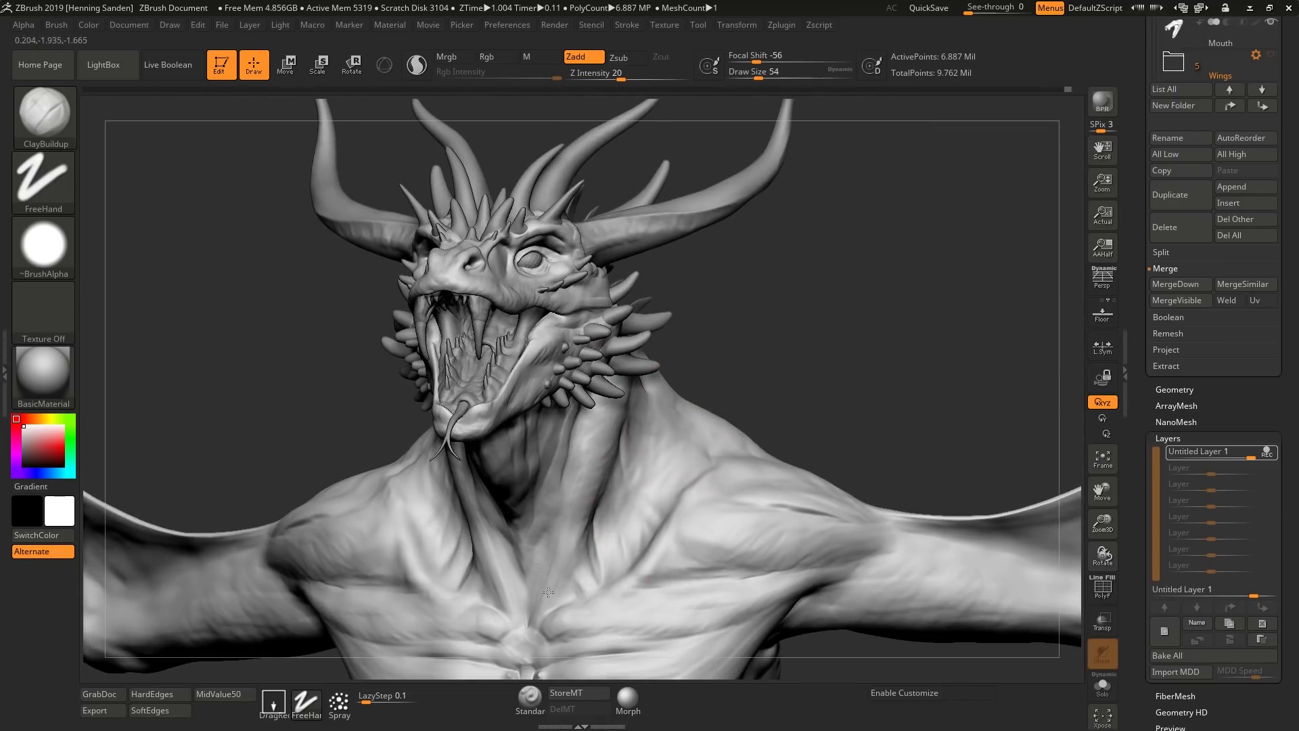
right_click_drag(593, 595, 594, 559)
key("s")
left_click(635, 487)
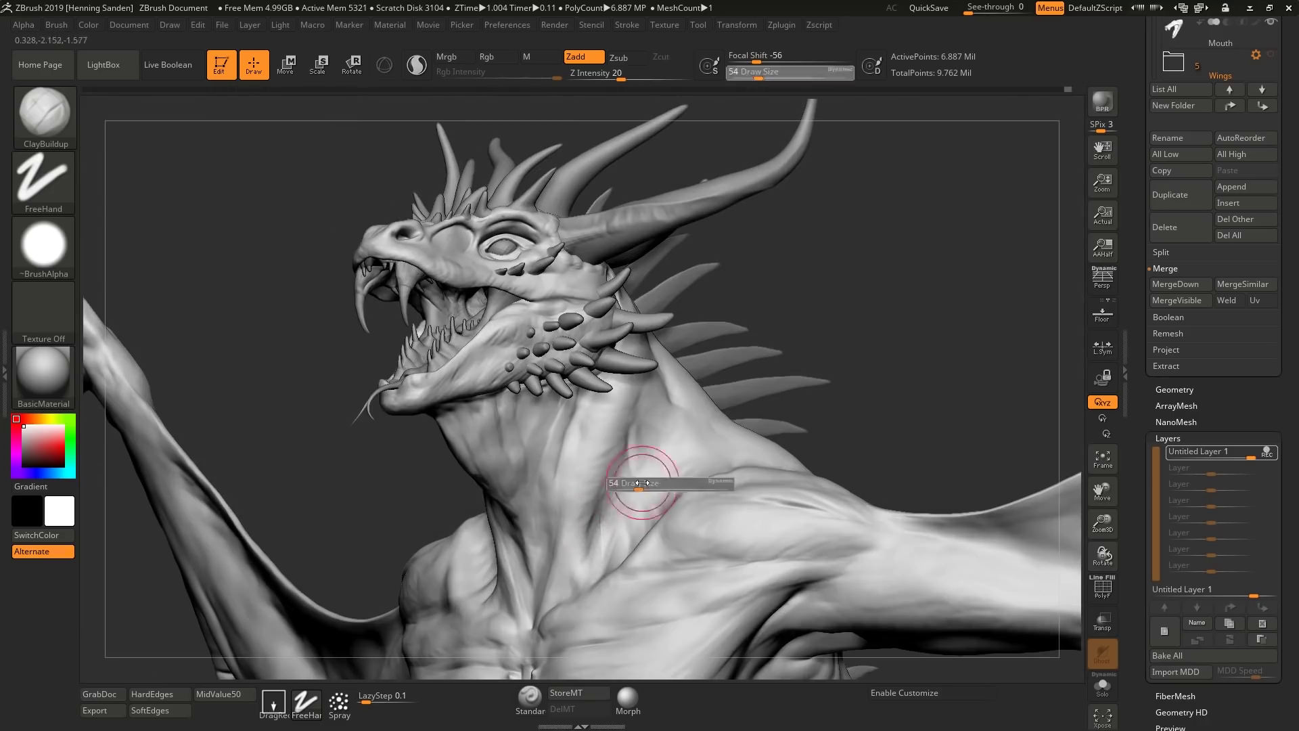
left_click_drag(629, 455, 622, 461, "alt")
right_click_drag(616, 466, 725, 458)
Select the Body tool among the loaded tools and sculpt the top of the shoulder with ClayBuildup at draw size 56
right_click_drag(695, 510, 741, 412)
left_click_drag(1249, 123, 1185, 321)
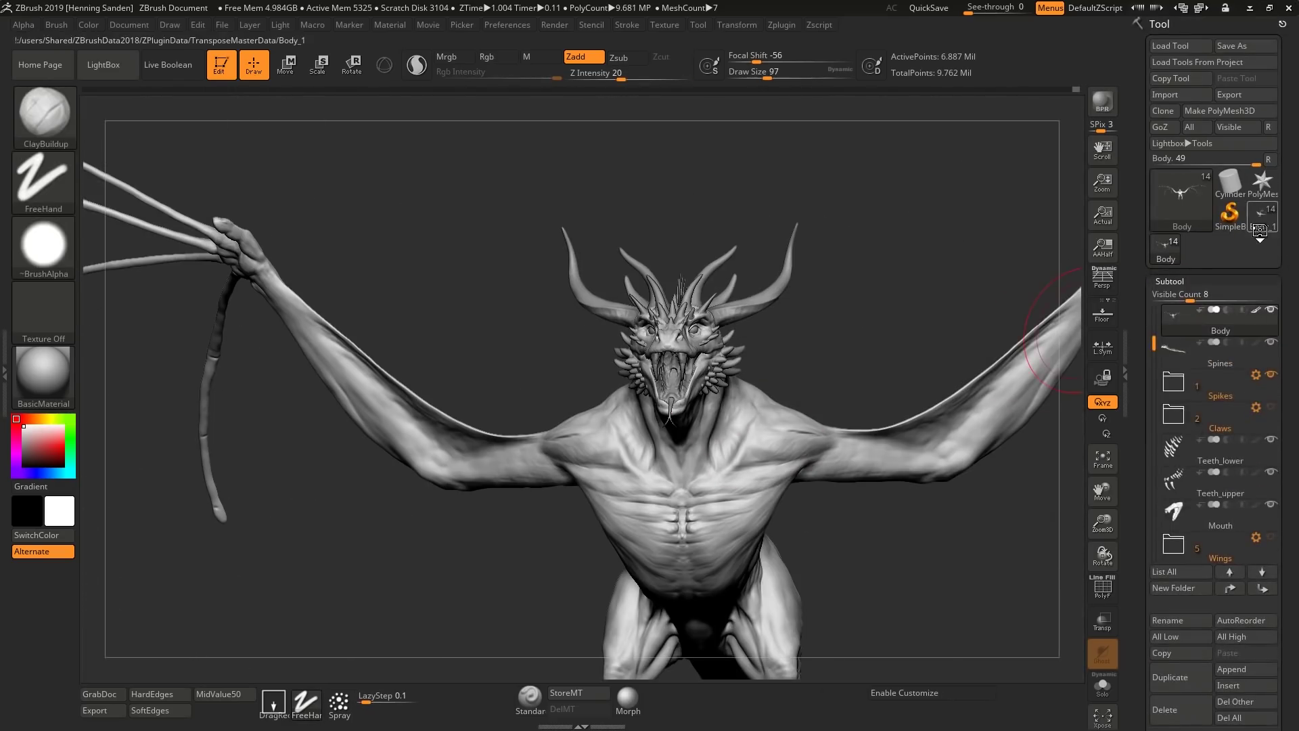
right_click_drag(877, 421, 890, 404)
left_click(1178, 257)
right_click_drag(841, 435, 630, 427)
mouse_move(648, 374)
right_mouse_down()
mouse_move(712, 352)
mouse_move(660, 332)
mouse_move(690, 325)
mouse_move(721, 339)
mouse_move(711, 372)
right_mouse_up()
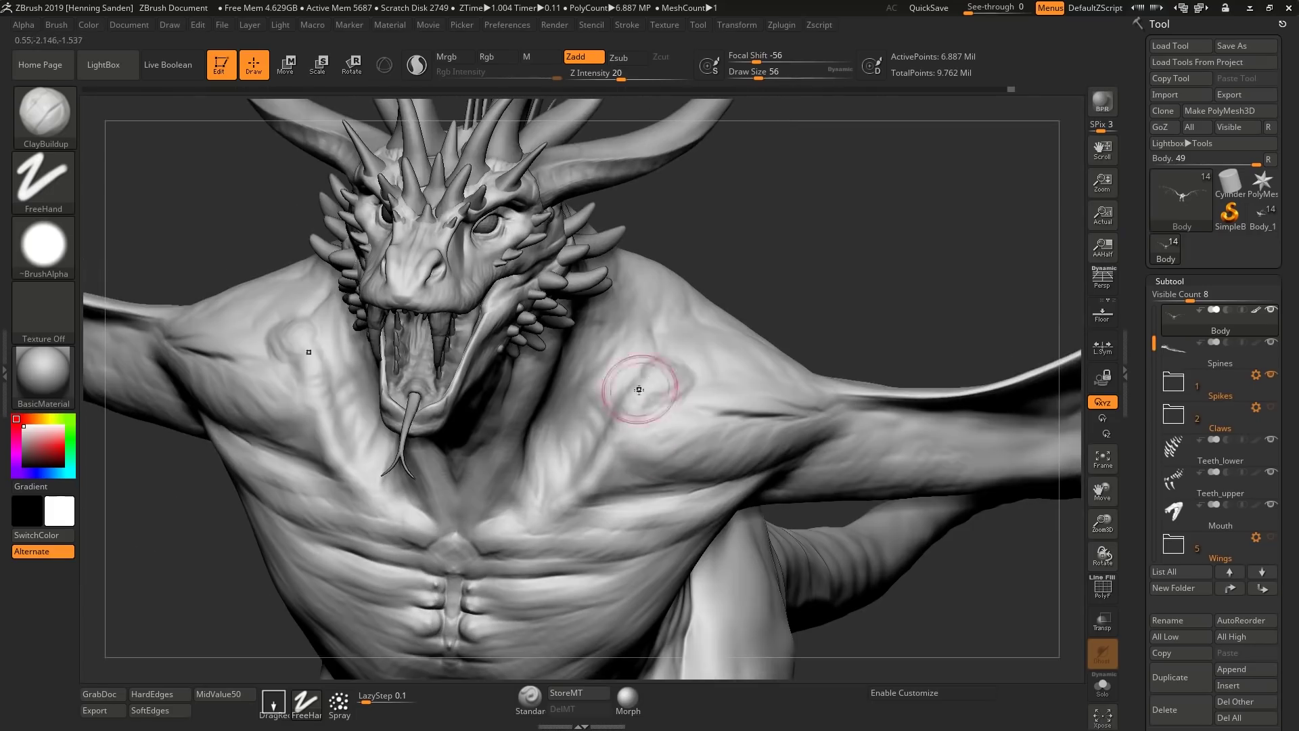
Adjust the shape of the neck and its side muscles with the Move brush at draw size 136
right_click_drag(591, 481, 650, 406)
mouse_move(717, 447)
right_mouse_down()
mouse_move(758, 406)
mouse_move(770, 427)
mouse_move(744, 379)
mouse_move(711, 359)
right_mouse_up()
key("b")
key("m")
key("v")
key("s")
left_click_drag(699, 359, 673, 360)
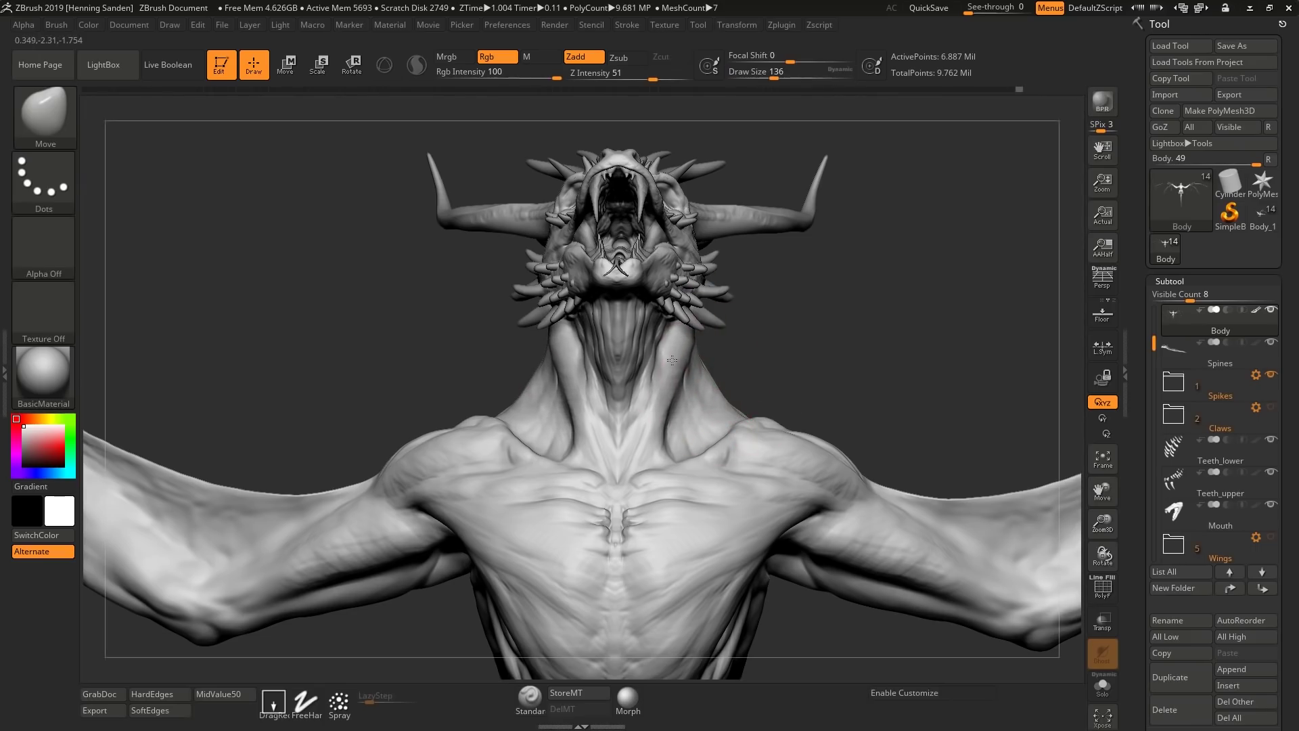
mouse_move(693, 371)
right_mouse_down("ctrl")
mouse_move(765, 433)
mouse_move(701, 451)
mouse_move(763, 479)
mouse_move(649, 305)
mouse_move(716, 497)
mouse_move(750, 425)
mouse_move(720, 460)
mouse_move(697, 465)
mouse_move(787, 438)
mouse_move(816, 406)
mouse_move(777, 438)
mouse_move(835, 434)
mouse_move(768, 460)
mouse_move(758, 468)
mouse_move(791, 477)
mouse_move(745, 501)
right_mouse_up("ctrl")
Isolate the Body and define the throat and neck tendons with the Standard brush at draw sizes 27 and 25
key("alt+s")
key("[")
key("b")
key("s")
key("t")
left_click(306, 704)
right_click_drag(770, 440, 759, 501)
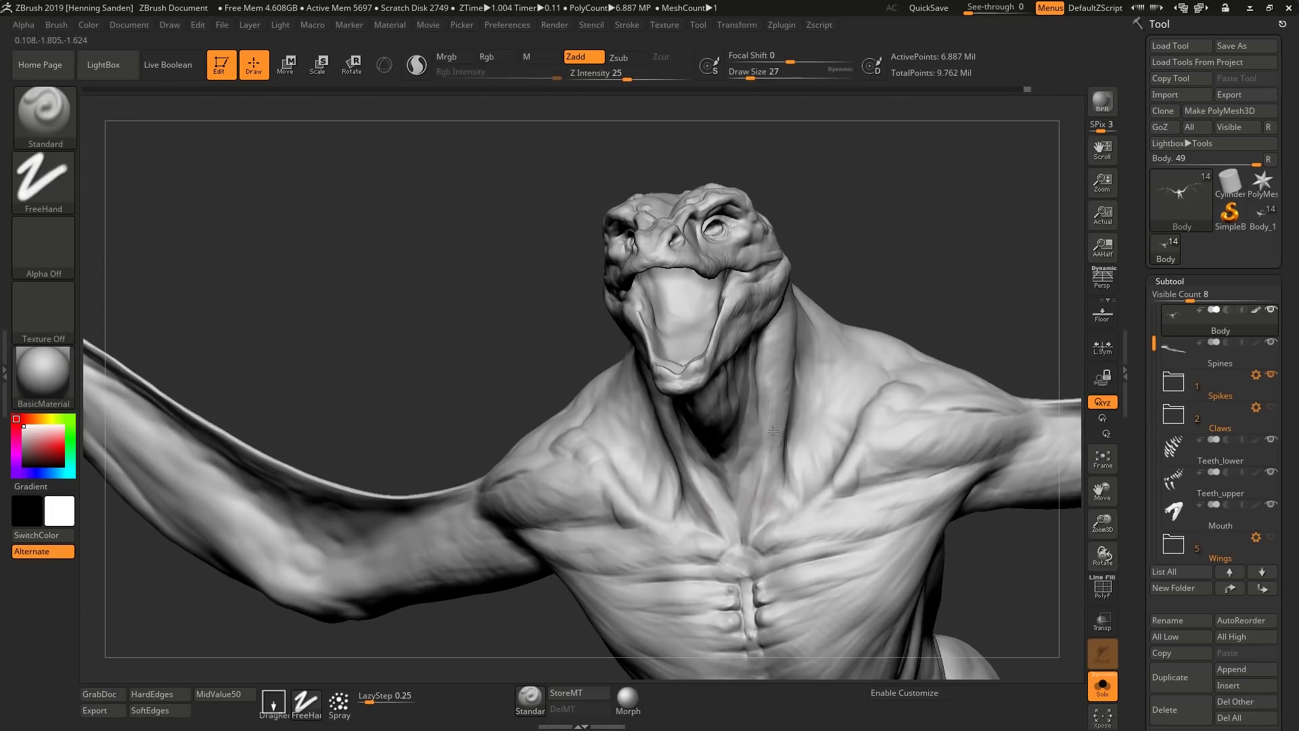
right_click_drag(772, 353, 763, 479)
key("s")
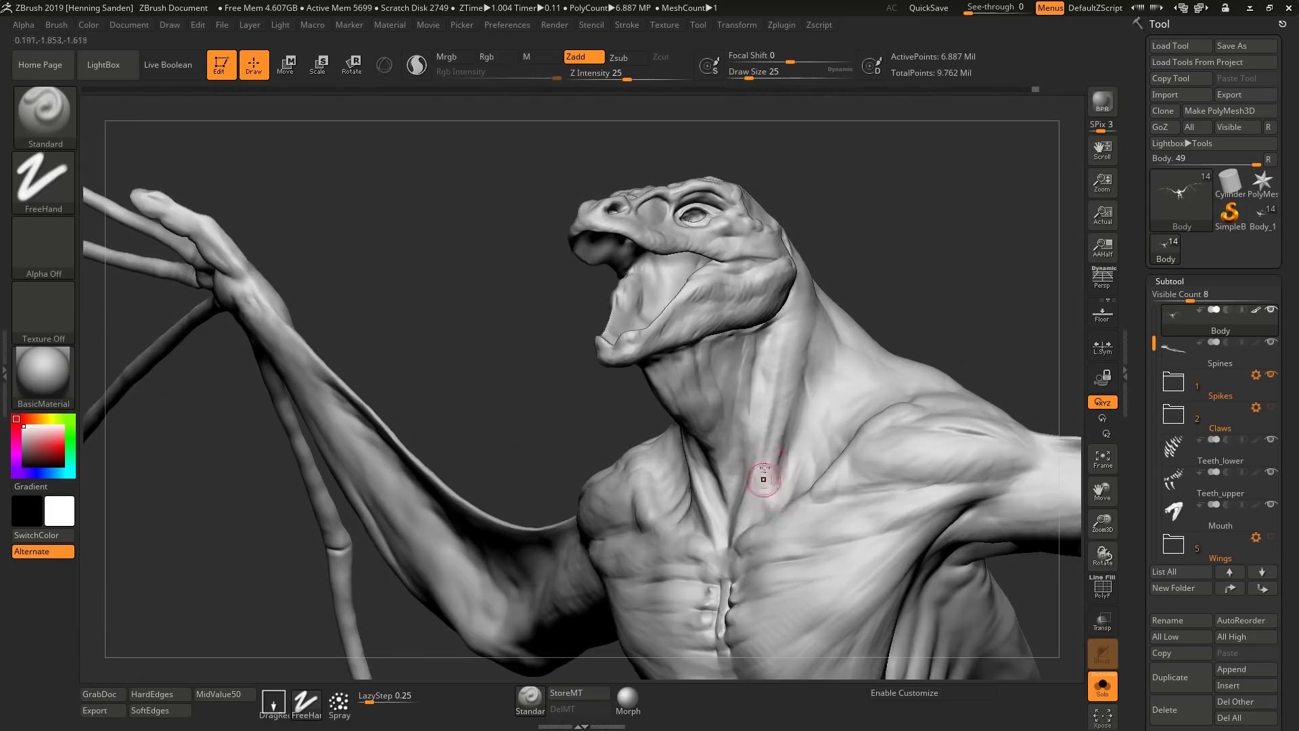
right_click_drag(789, 521, 704, 328)
Show all parts again and sculpt the side of the snout with the Standard brush at draw size 37
key("alt+s")
right_click_drag(683, 186, 697, 348, "alt")
mouse_move(765, 399)
right_mouse_down("ctrl")
mouse_move(837, 423)
mouse_move(813, 515)
right_mouse_up("ctrl")
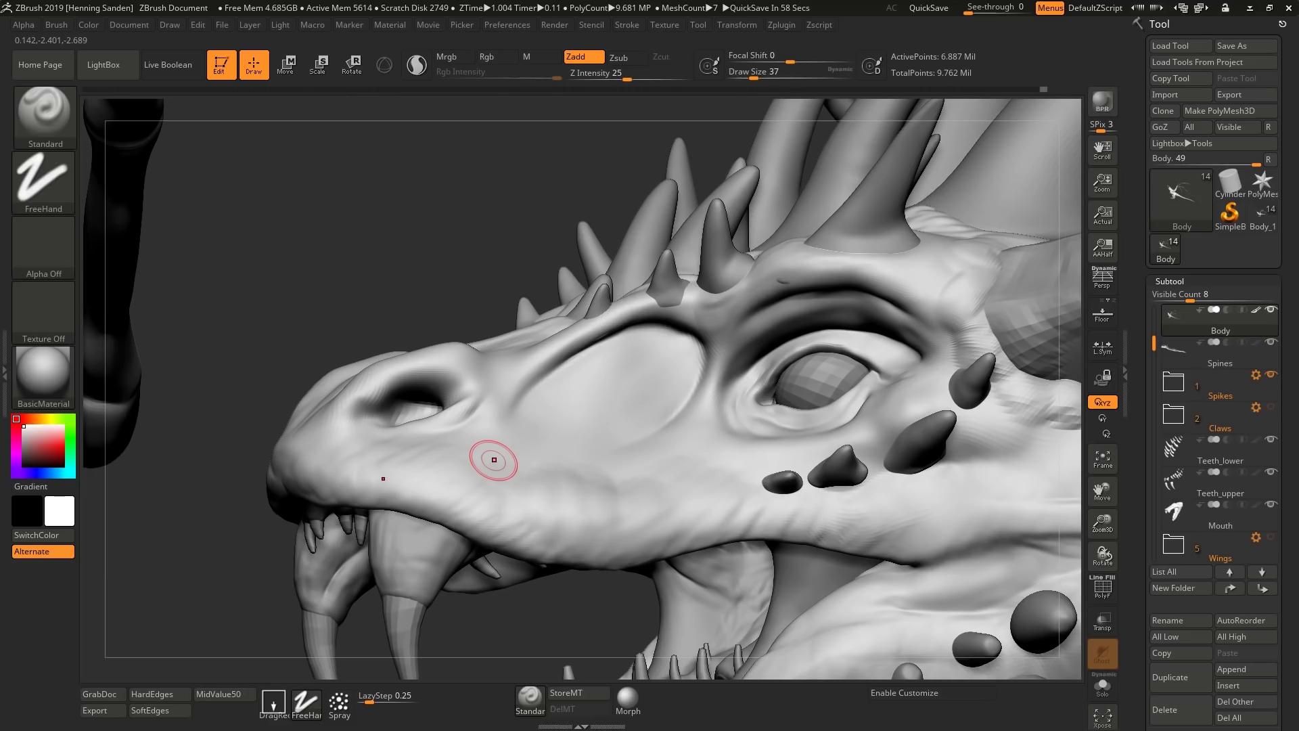
key("alt+s")
mouse_move(804, 381)
right_mouse_down("ctrl")
mouse_move(789, 440)
mouse_move(744, 395)
mouse_move(759, 391)
mouse_move(753, 418)
mouse_move(750, 406)
right_mouse_up("ctrl")
Reshape the eyelids and the inner eye corner with the Move brush at draw size 108 and smooth the surrounding skin
key("b")
key("m")
key("v")
key("]")
left_click_drag(750, 407, 725, 409)
key("alt+s")
mouse_move(727, 409)
right_mouse_down()
mouse_move(774, 398)
mouse_move(798, 369)
right_mouse_up()
key("s")
left_click_drag(650, 410, 623, 415)
right_click_drag(622, 415, 645, 418)
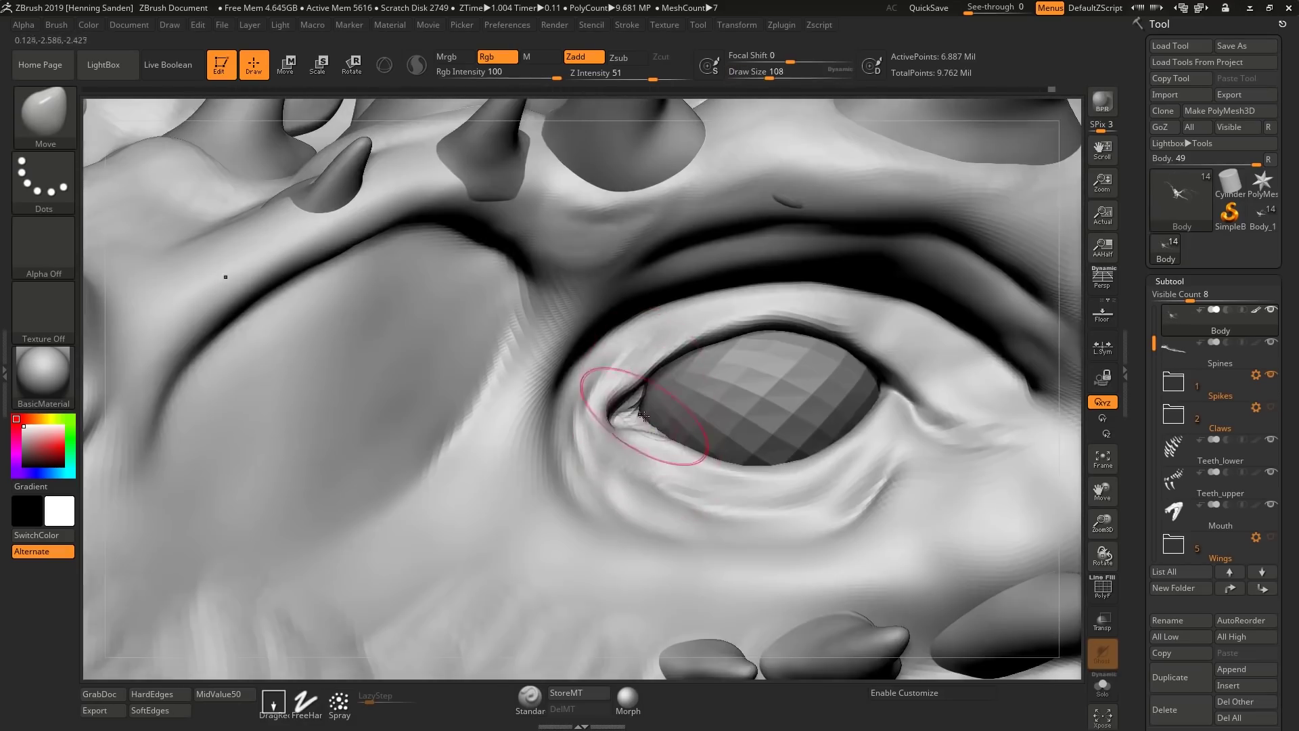
mouse_move(781, 440)
right_mouse_down()
mouse_move(854, 455)
mouse_move(822, 461)
right_mouse_up()
mouse_move(907, 449)
left_mouse_down("shift")
mouse_move(636, 414)
mouse_move(583, 393)
mouse_move(617, 371)
mouse_move(618, 396)
left_mouse_up("shift")
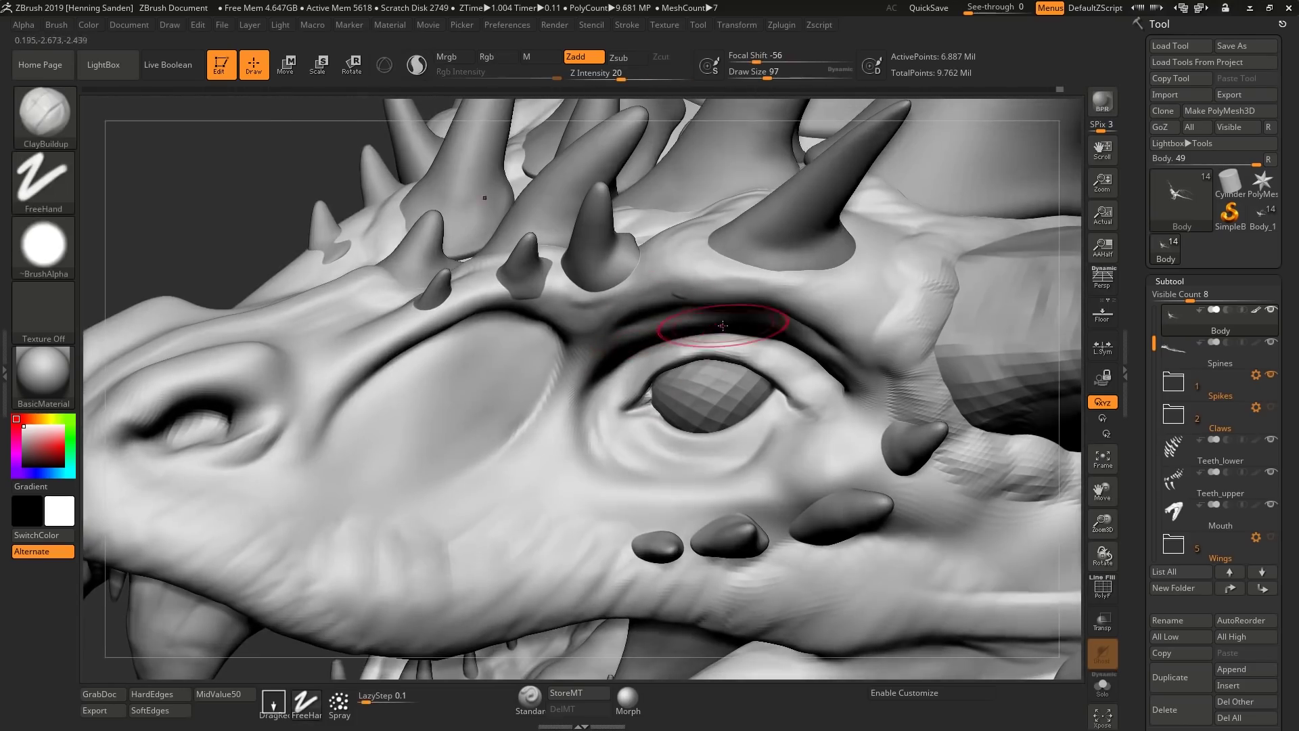
Soften the hollow before the eye and build a bony ridge in front of and below it with ClayBuildup at draw sizes 101 and 68
right_click_drag(582, 373, 652, 304)
mouse_move(654, 312)
left_mouse_down()
mouse_move(604, 284)
mouse_move(554, 294)
mouse_move(590, 286)
mouse_move(622, 379)
mouse_move(566, 295)
mouse_move(459, 331)
left_mouse_up()
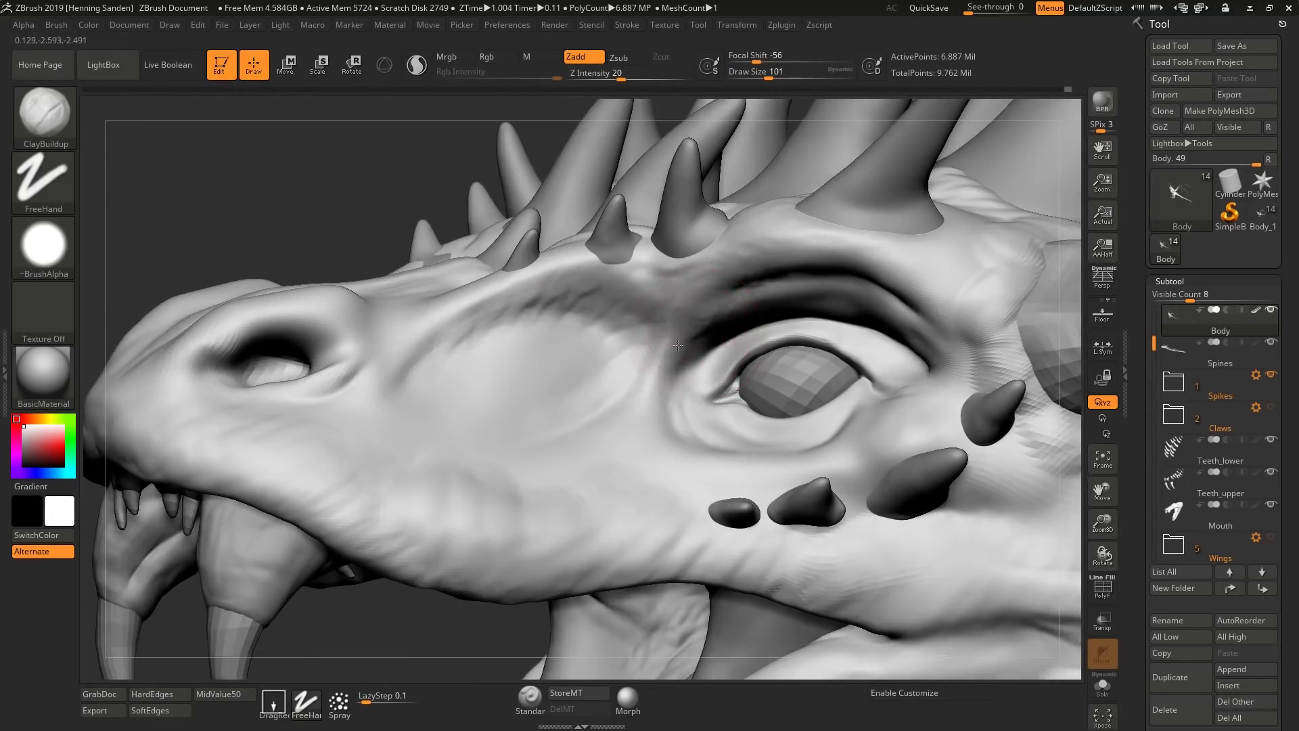
right_click_drag(798, 425, 890, 448)
key("s")
left_click_drag(890, 448, 738, 470)
mouse_move(934, 414)
left_mouse_down()
mouse_move(873, 463)
mouse_move(839, 467)
left_mouse_up()
key("alt+s")
left_click_drag(953, 465, 787, 461)
mouse_move(648, 442)
left_mouse_down()
mouse_move(670, 318)
mouse_move(602, 403)
mouse_move(663, 336)
left_mouse_up()
mouse_move(880, 406)
right_mouse_down()
mouse_move(862, 377)
mouse_move(831, 383)
right_mouse_up()
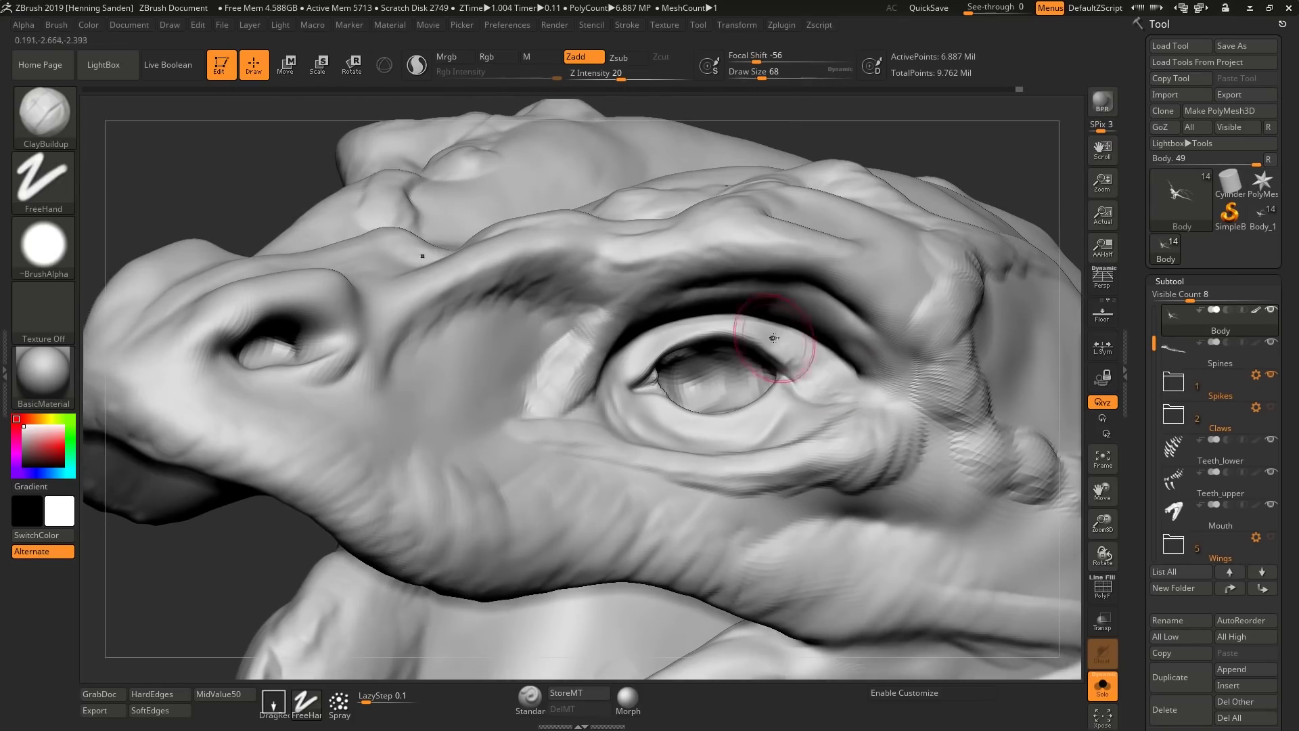
Build up the eyelid and the skin folds beneath the eye with ClayBuildup at draw sizes 68 and 59
left_click_drag(766, 334, 721, 325)
mouse_move(721, 339)
right_mouse_down()
mouse_move(731, 385)
mouse_move(805, 474)
right_mouse_up()
key("bracketleft")
left_click_drag(854, 440, 664, 480)
mouse_move(784, 423)
left_mouse_down()
mouse_move(701, 478)
mouse_move(753, 477)
left_mouse_up()
right_click_drag(718, 433, 787, 430)
right_click_drag(750, 470, 787, 450)
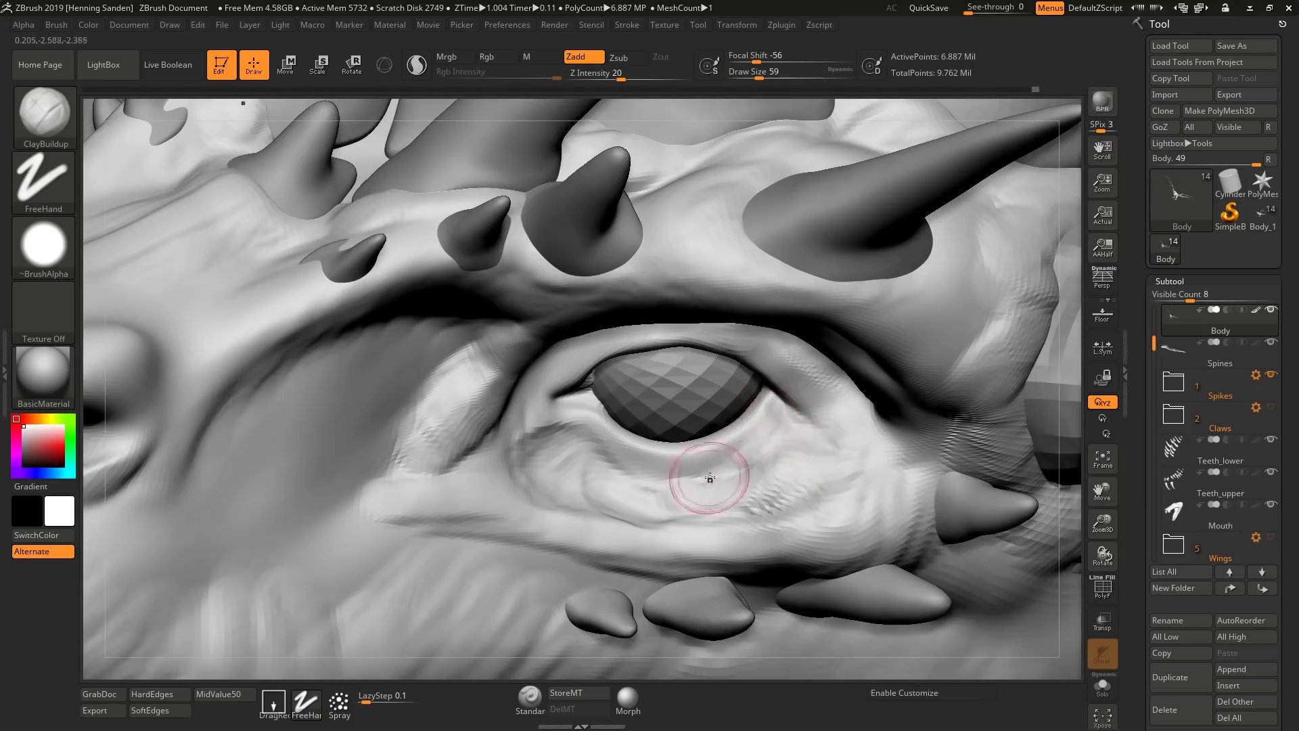
Carve the creases under the lower eyelid with DamStandard at draw size 59 and smooth the folds by the inner eye corner
key("b")
key("d")
key("s")
mouse_move(768, 432)
left_mouse_down()
mouse_move(745, 467)
mouse_move(772, 431)
left_mouse_up()
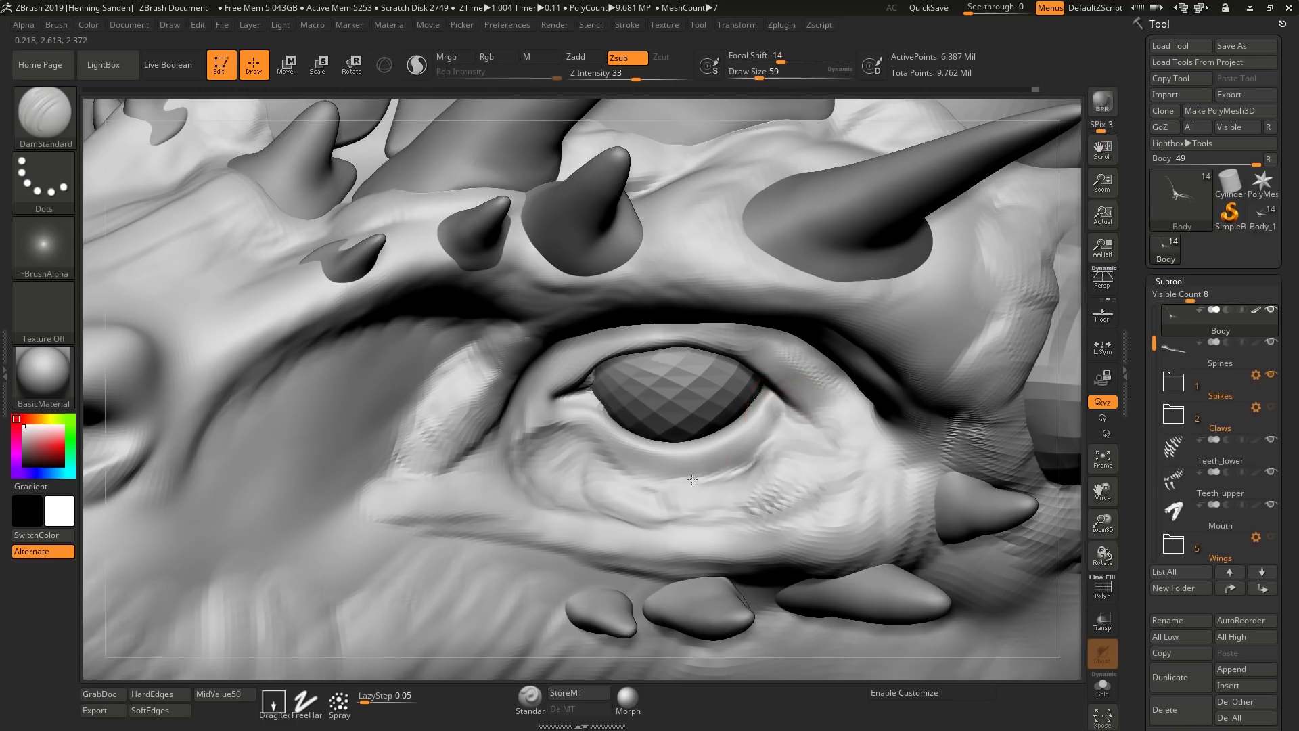
left_click_drag(712, 477, 573, 423)
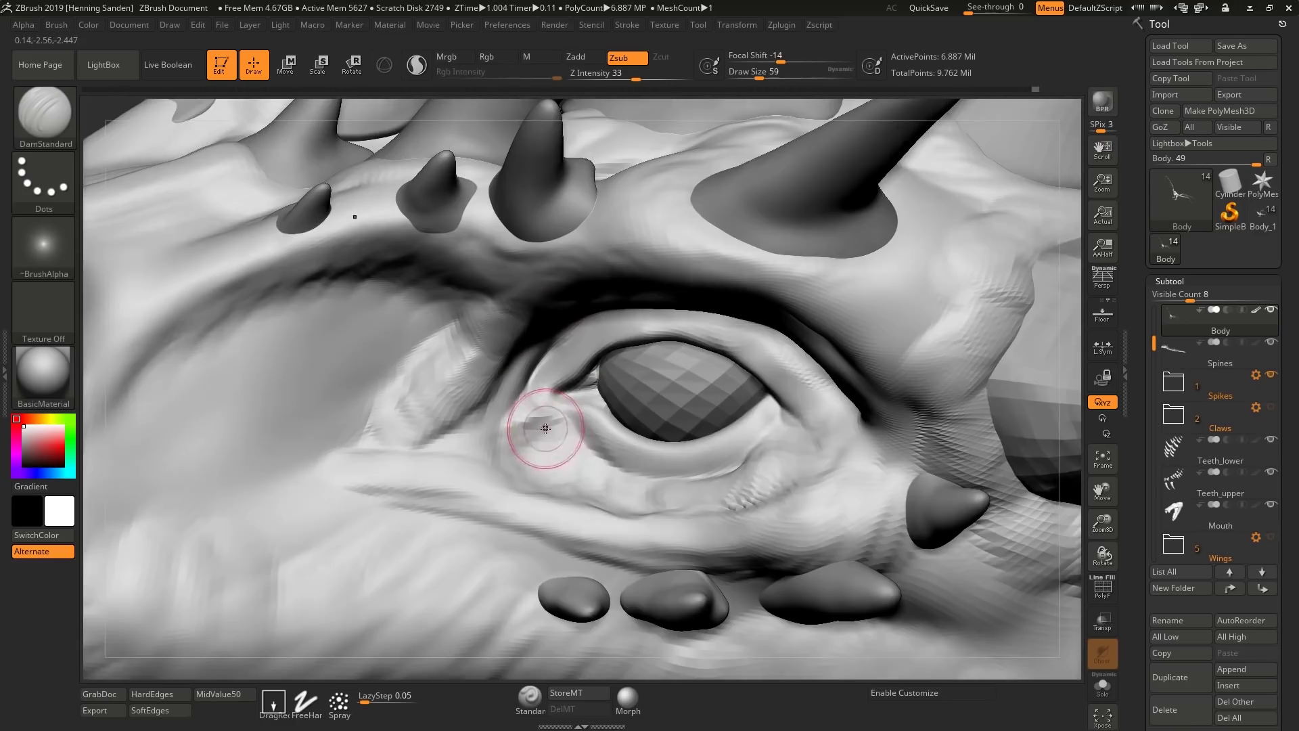
mouse_move(537, 426)
left_mouse_down("shift")
mouse_move(753, 466)
mouse_move(773, 447)
left_mouse_up("shift")
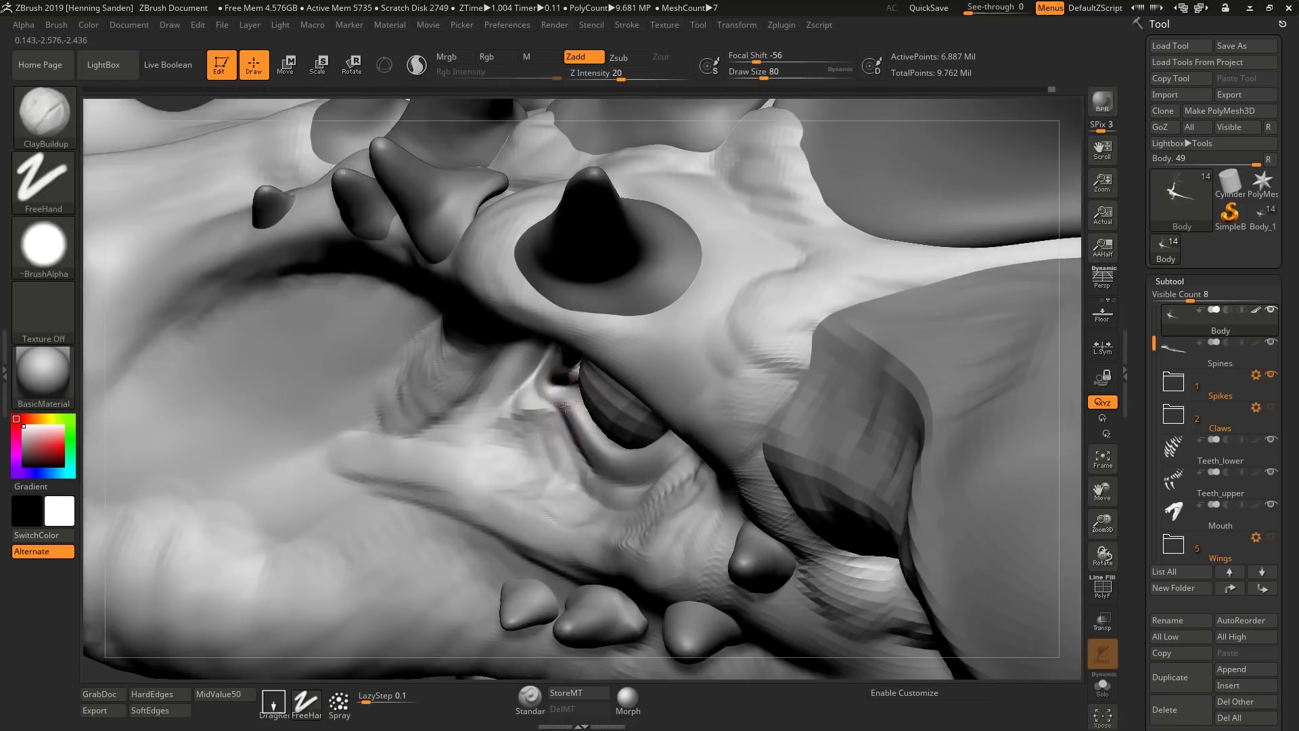
Adjust the inner corner of the eye with the Move brush at draw size 68 and switch to the Standard brush
key("b")
key("m")
key("v")
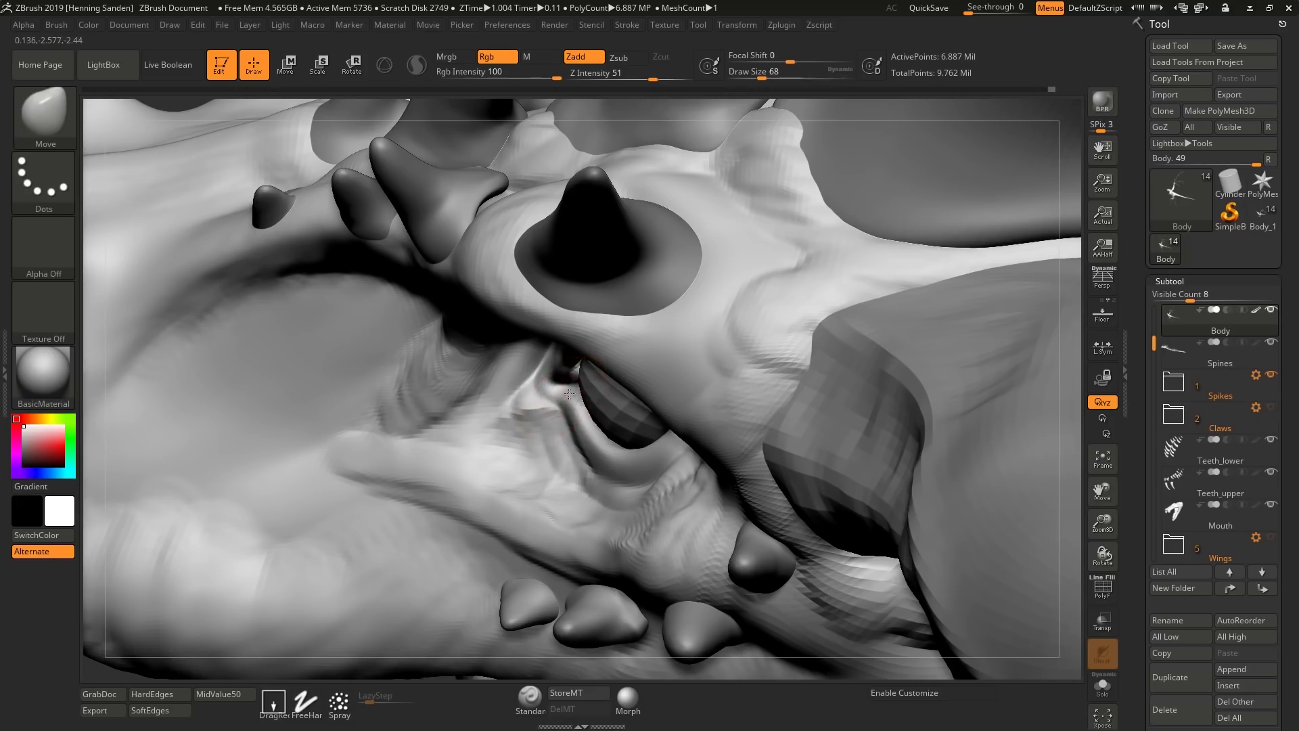
key("b")
key("s")
key("t")
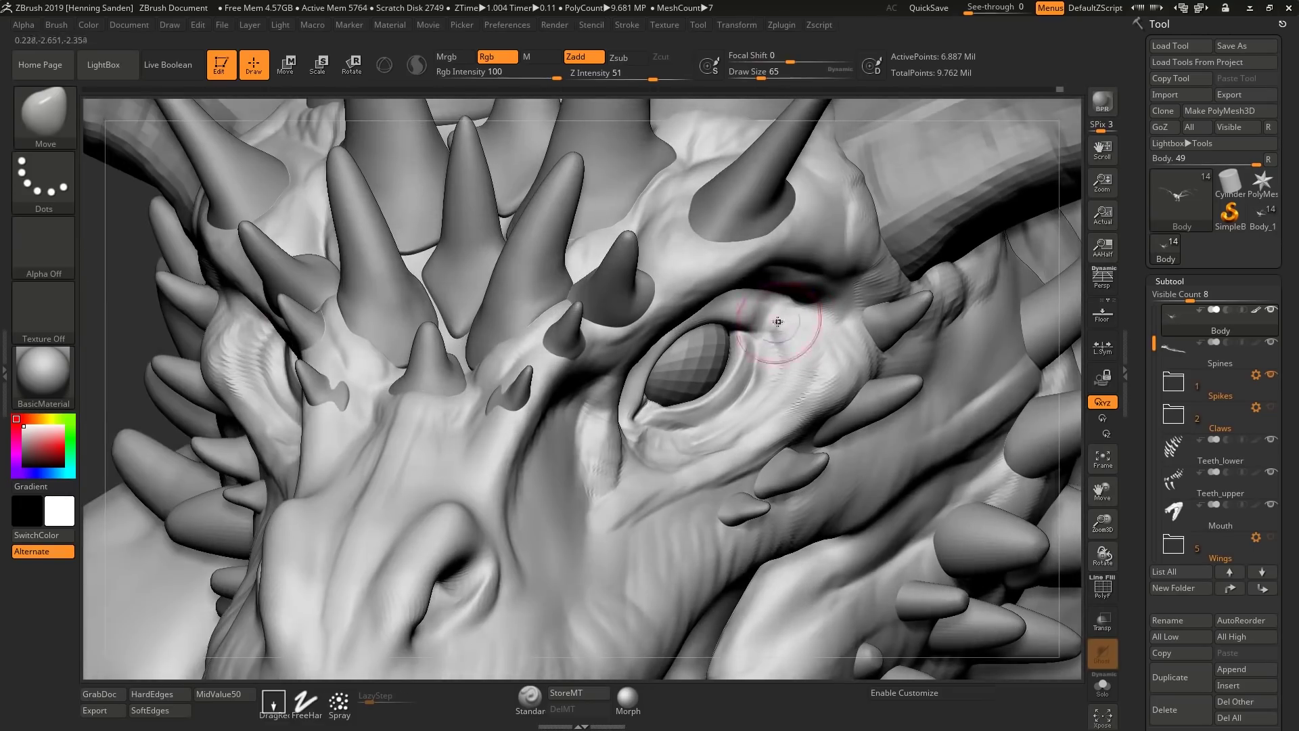
Refine the outer and inner ends of the eyelids with the Move brush at draw sizes 65 and 56
left_click_drag(778, 322, 780, 338, "shift")
key("s")
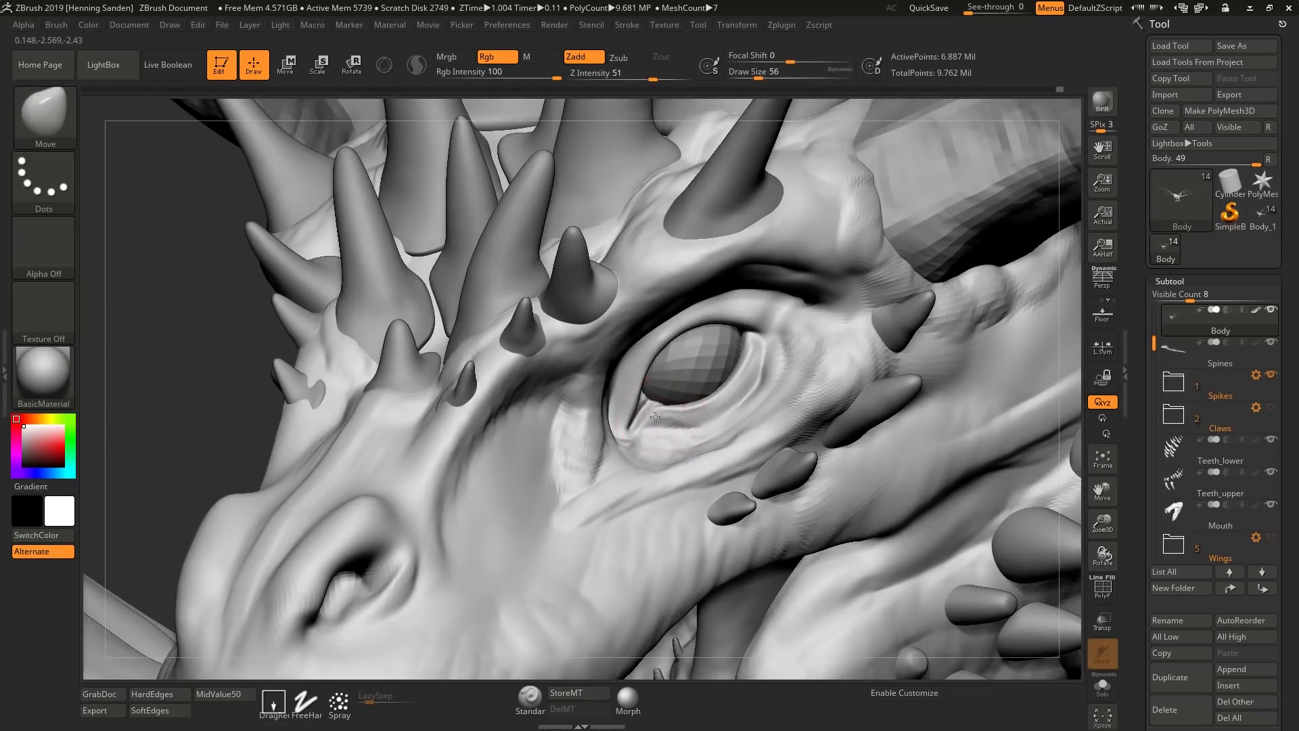
key("s")
left_click_drag(631, 398, 638, 393)
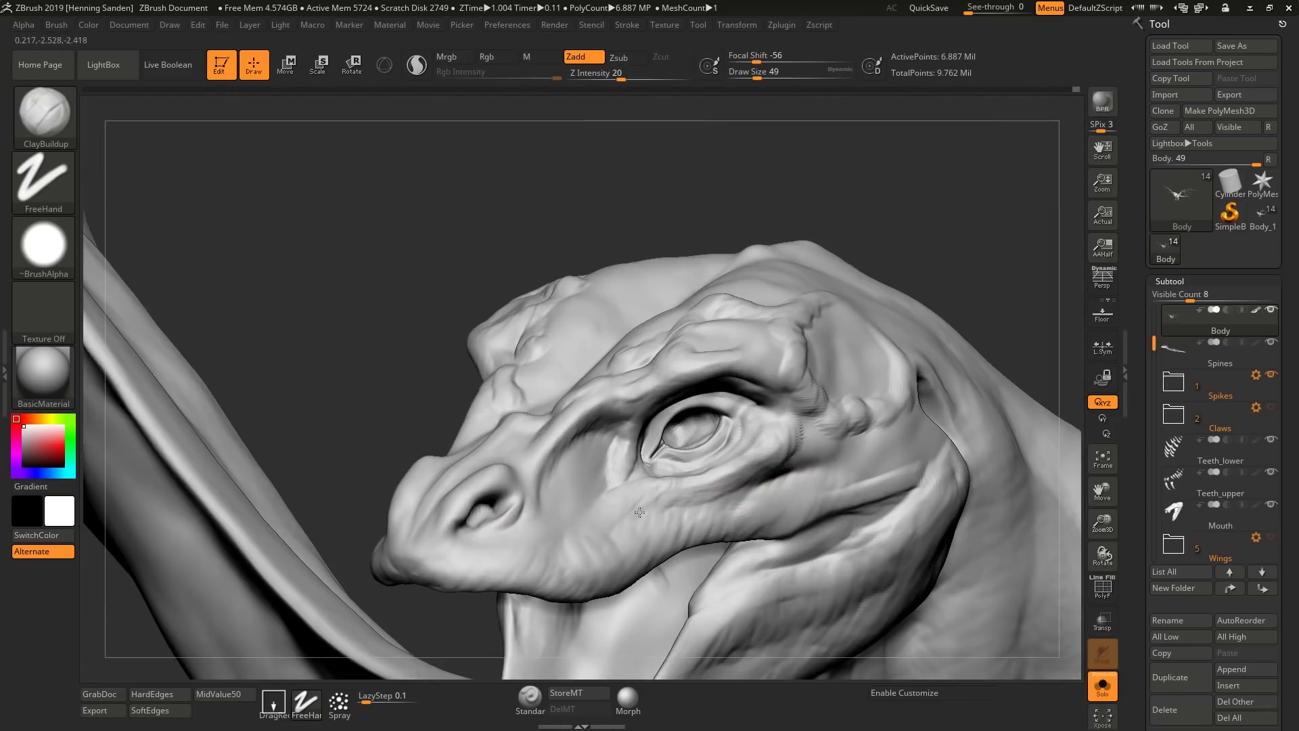
Mask off the other spikes and reposition the small cheek spikes beneath and behind the eye with Transpose
right_click_drag(710, 511, 727, 474)
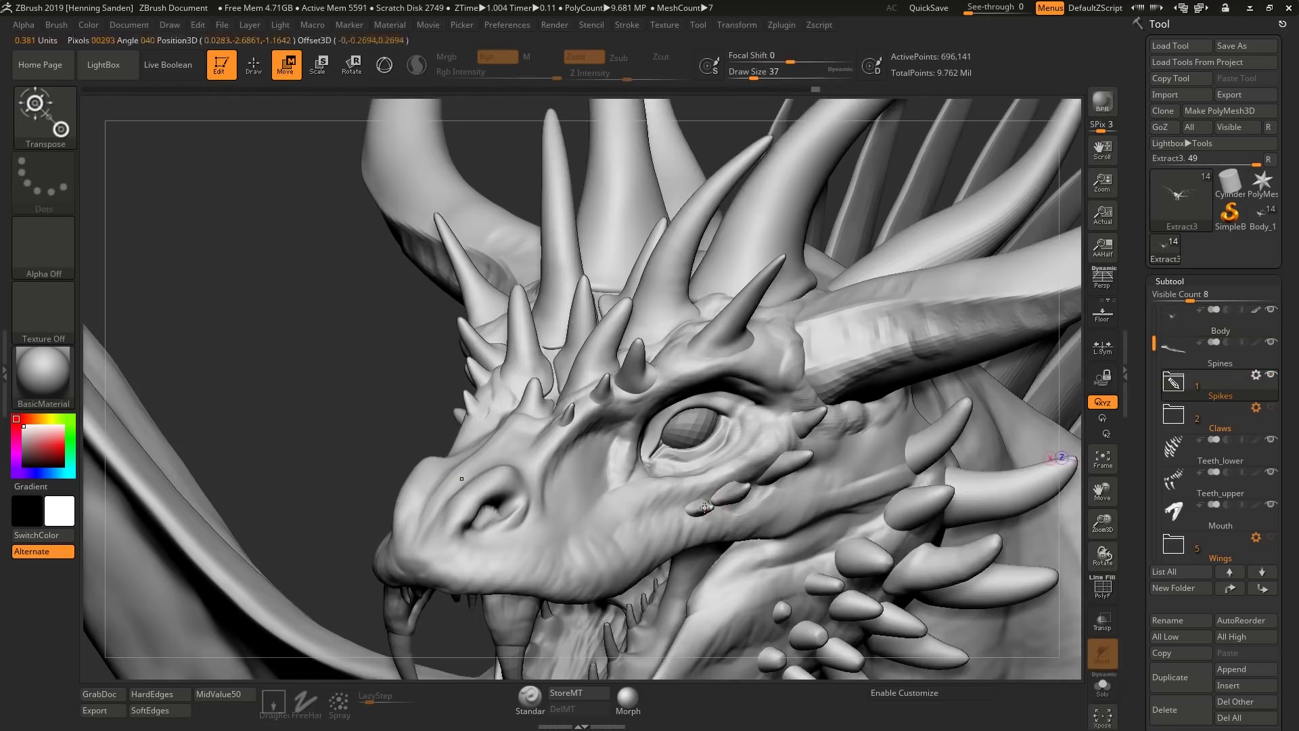
left_click(705, 507, "ctrl")
left_click_drag(700, 515, 786, 418)
left_click(735, 493, "ctrl")
right_click_drag(786, 419, 822, 465)
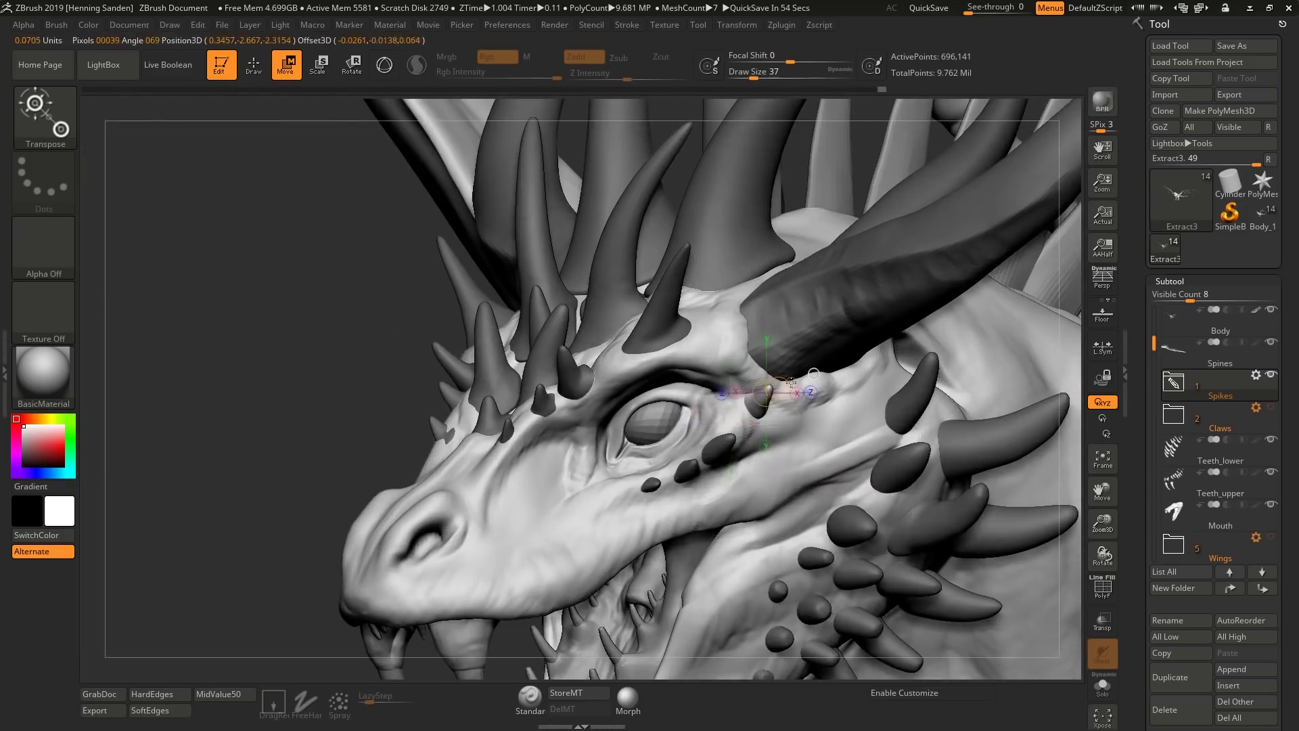
left_click_drag(769, 386, 748, 394)
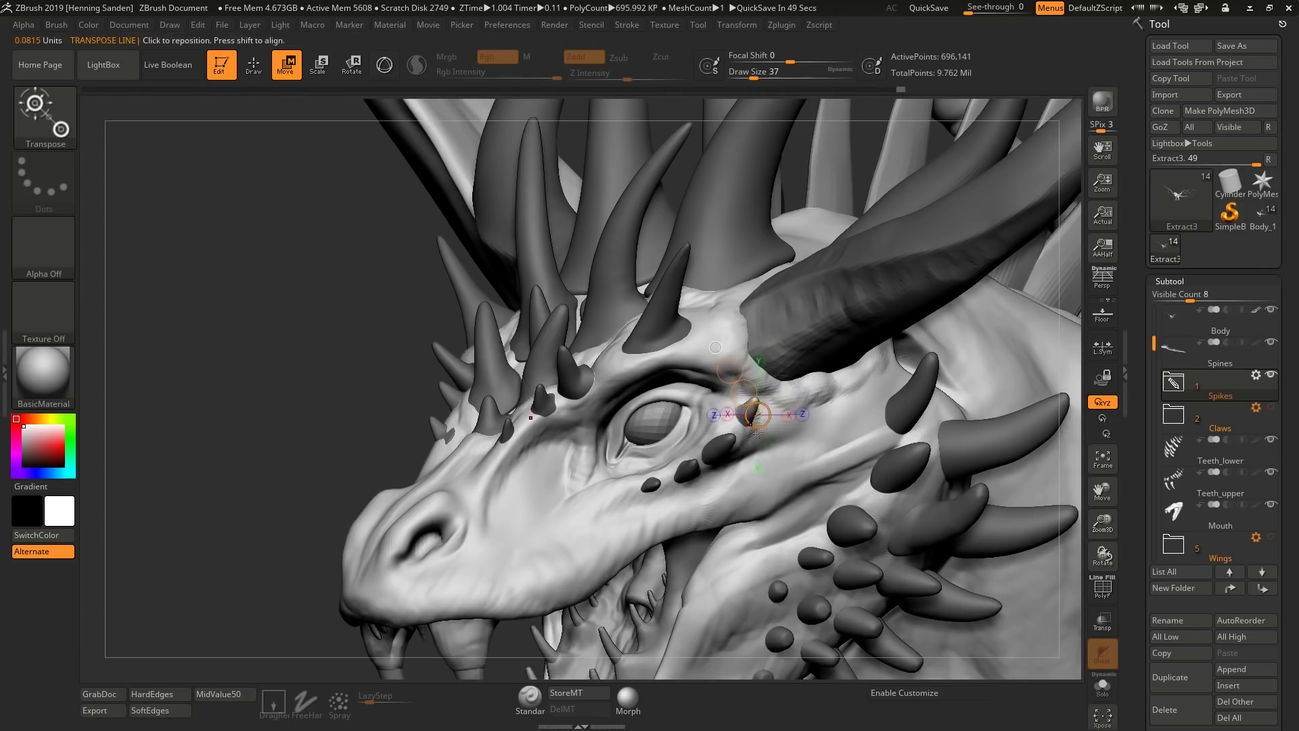
key("q")
Select the Body and sculpt the upper lip and snout with DamStandard and ClayBuildup at draw size 37
left_click(613, 504, "alt")
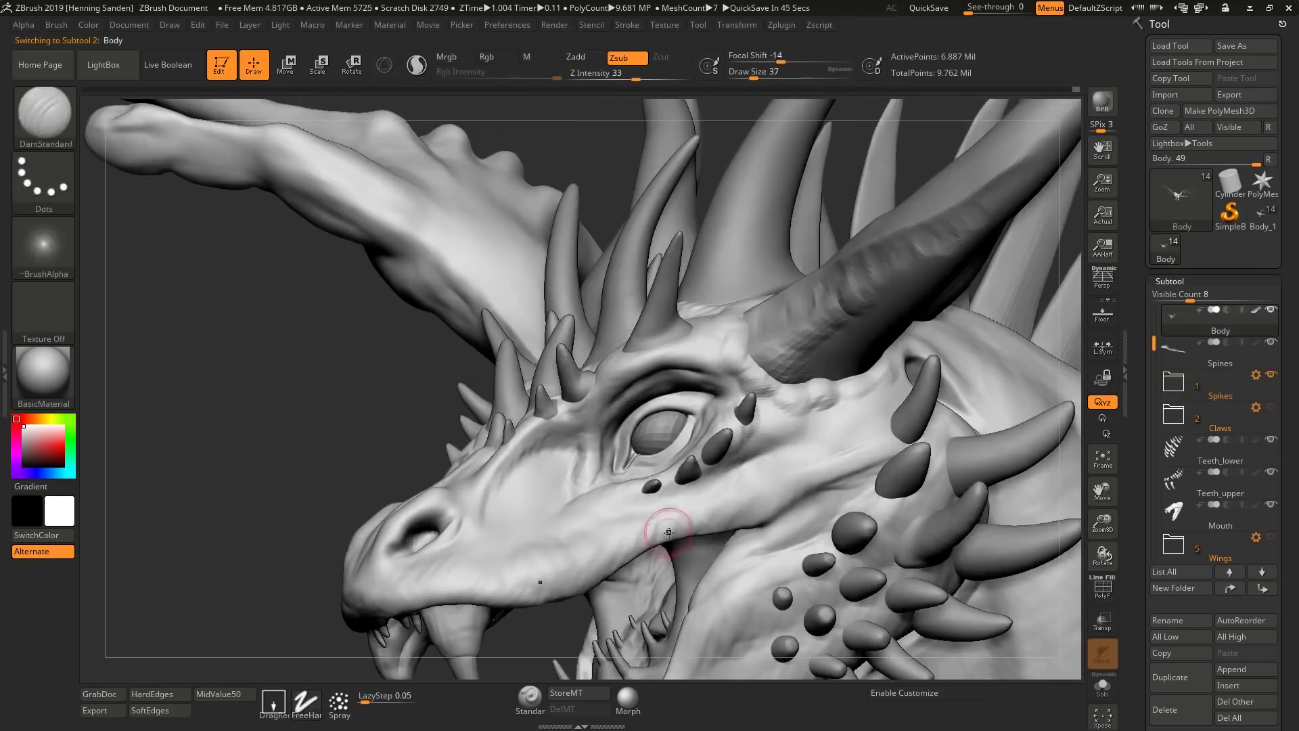
left_click_drag(642, 538, 655, 545)
key("b")
key("c")
key("b")
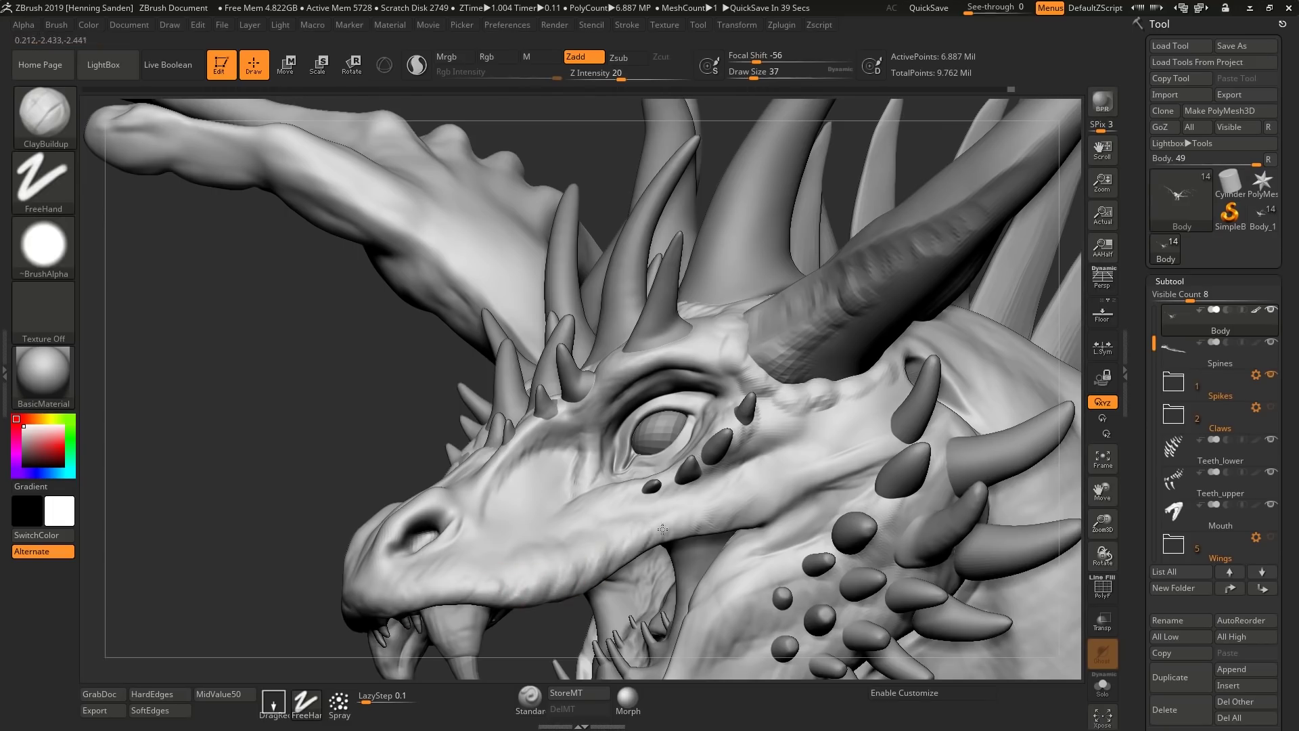
right_click_drag(666, 519, 705, 464)
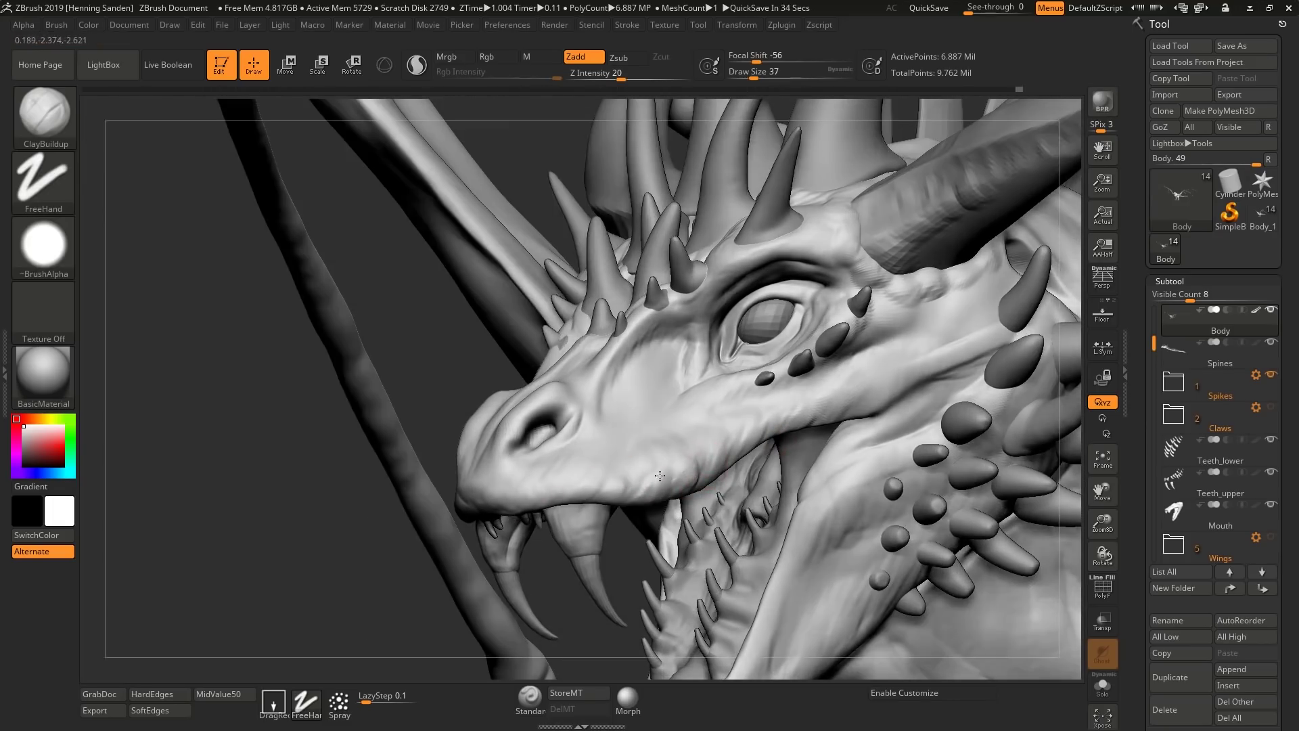
right_click_drag(587, 449, 660, 434)
Adjust the shape of the snout around the nostril with the Move brush
key("b")
key("m")
key("v")
mouse_move(525, 442)
left_mouse_down()
mouse_move(536, 445)
mouse_move(541, 413)
mouse_move(561, 416)
left_mouse_up()
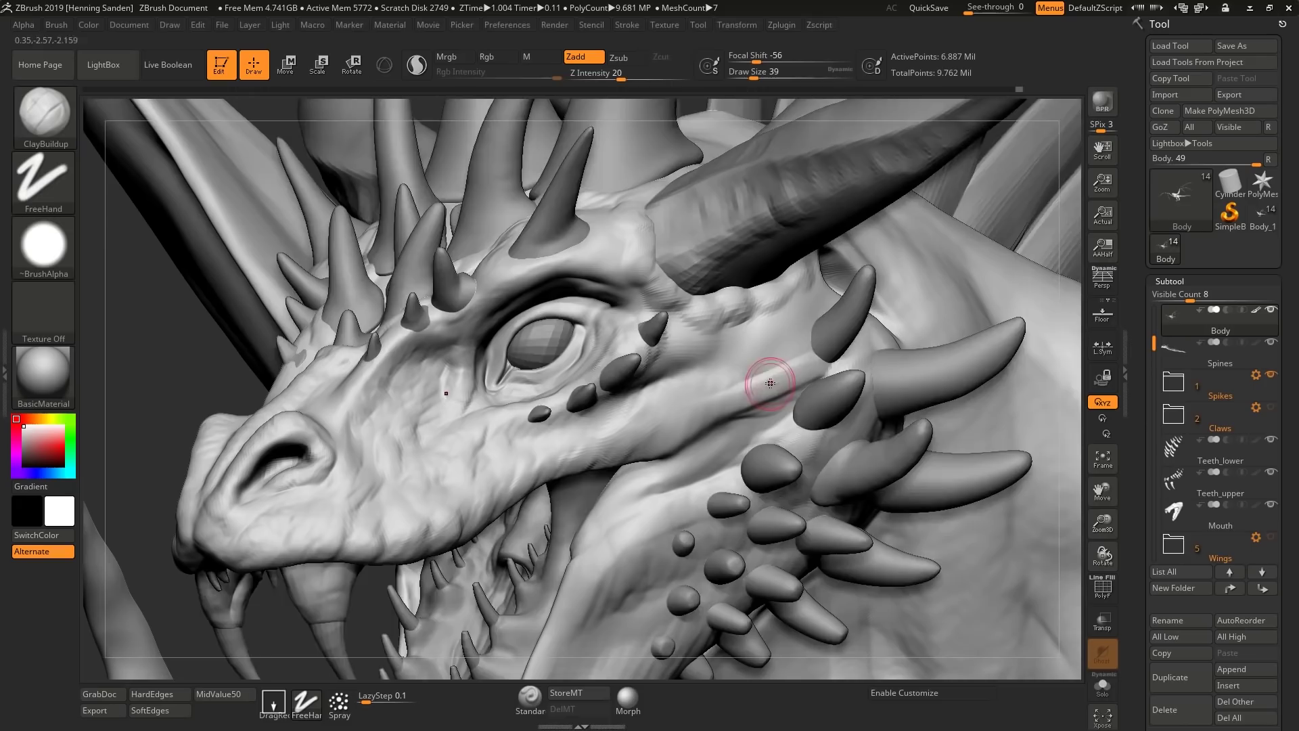
Isolate the Body and sculpt the cheek toward the corner of the mouth with ClayBuildup at draw size 39
key("alt+shift+s")
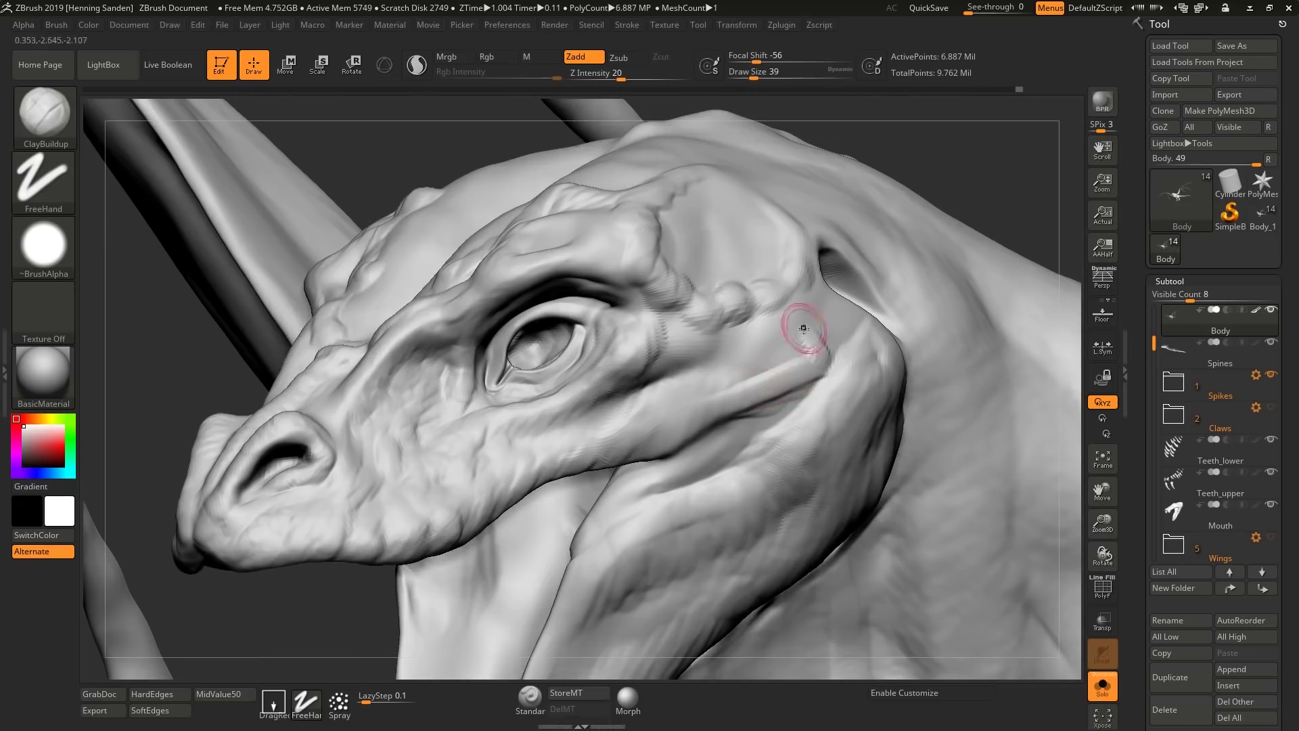
left_click_drag(709, 412, 664, 437)
key("shift+f")
key("shift+f")
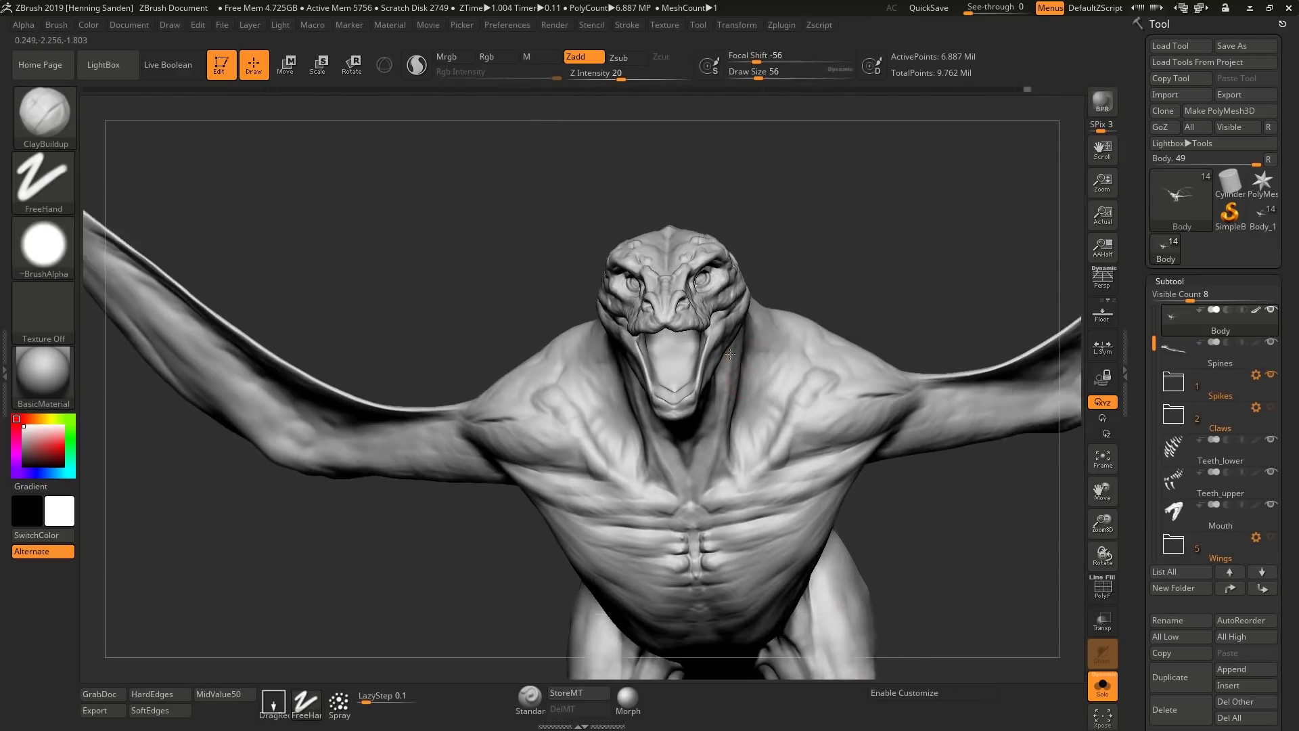
Reshape the cheek and the rear of the jaw near the mouth corner with the Move brush
mouse_move(731, 354)
right_mouse_down("ctrl")
mouse_move(690, 389)
mouse_move(541, 388)
mouse_move(768, 421)
mouse_move(809, 448)
mouse_move(846, 387)
right_mouse_up("ctrl")
key("b")
key("m")
key("v")
key("s")
mouse_move(711, 310)
right_mouse_down()
mouse_move(904, 359)
mouse_move(871, 261)
mouse_move(922, 232)
mouse_move(847, 337)
mouse_move(861, 289)
right_mouse_up()
key("s")
left_click_drag(886, 341, 881, 341)
right_click_drag(881, 340, 906, 293)
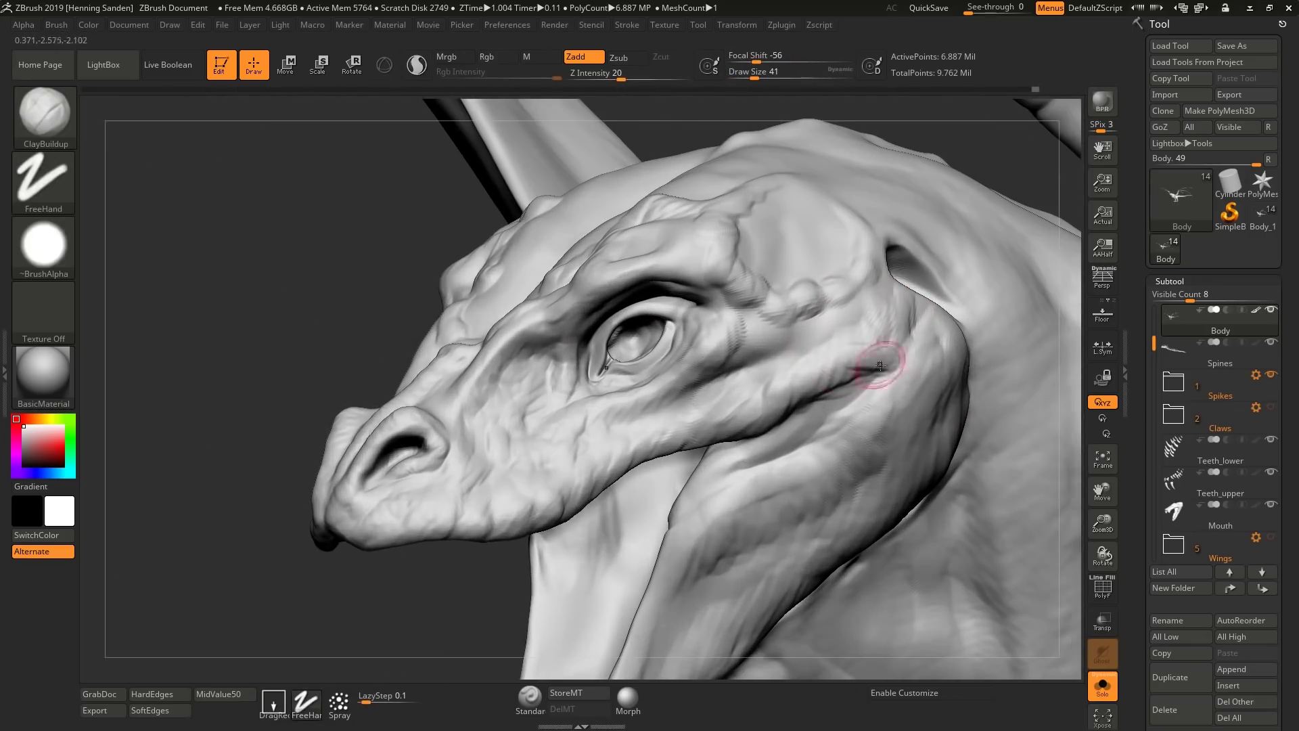
Show all subtools again and sculpt the brow ridge and skin around the eye with ClayBuildup at draw size 54
mouse_move(659, 439)
right_mouse_down()
mouse_move(703, 286)
mouse_move(793, 358)
right_mouse_up()
right_click_drag(700, 373, 693, 385)
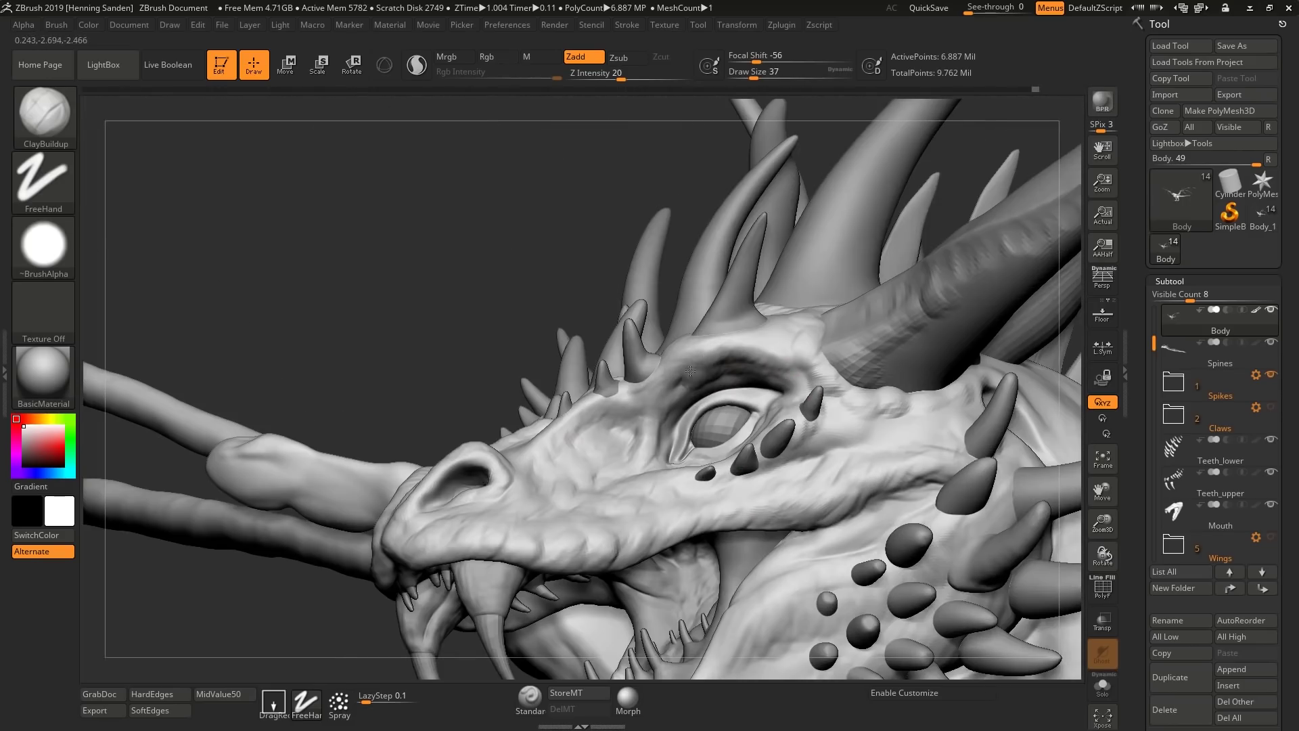
right_click_drag(649, 435, 697, 363)
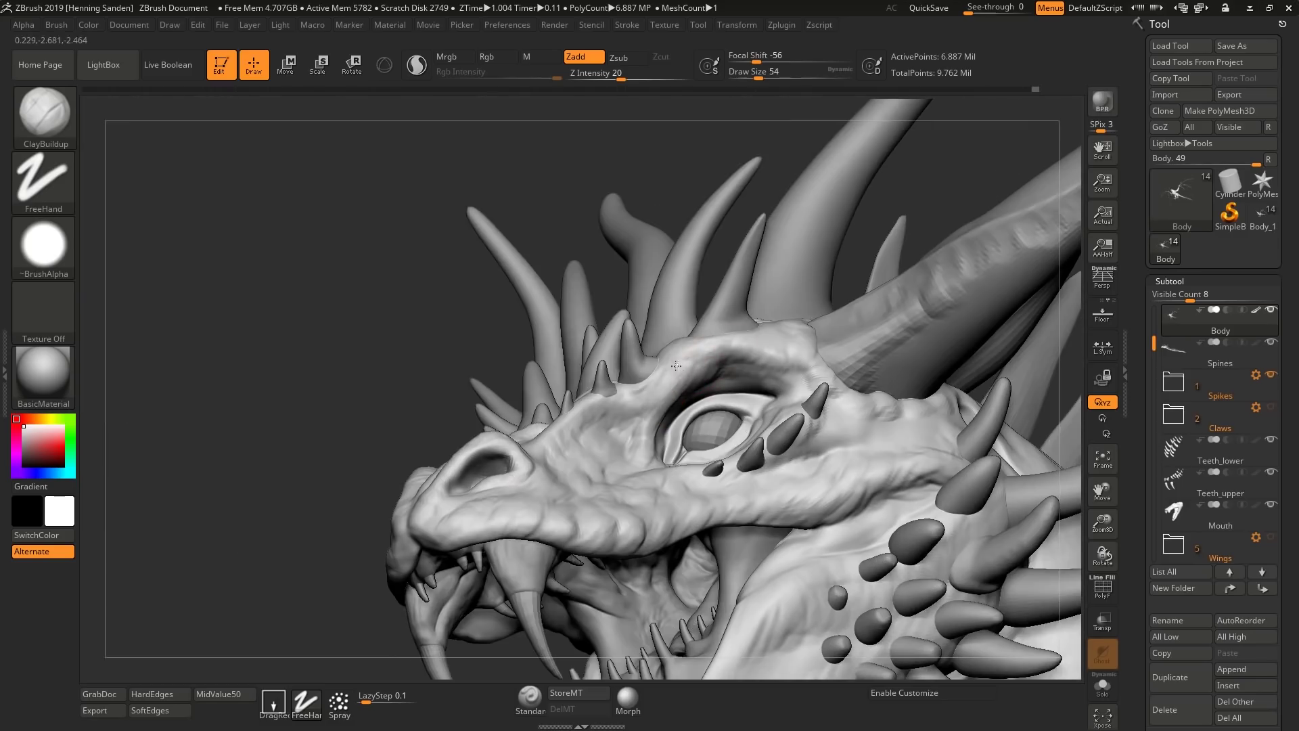
left_click_drag(731, 349, 702, 380)
right_click_drag(703, 380, 727, 345)
left_click_drag(703, 369, 657, 435)
mouse_move(657, 434)
right_mouse_down()
mouse_move(685, 374)
mouse_move(721, 366)
right_mouse_up()
right_click_drag(805, 303, 774, 356)
left_click_drag(778, 358, 757, 333)
mouse_move(756, 331)
right_mouse_down()
mouse_move(736, 332)
mouse_move(842, 377)
right_mouse_up()
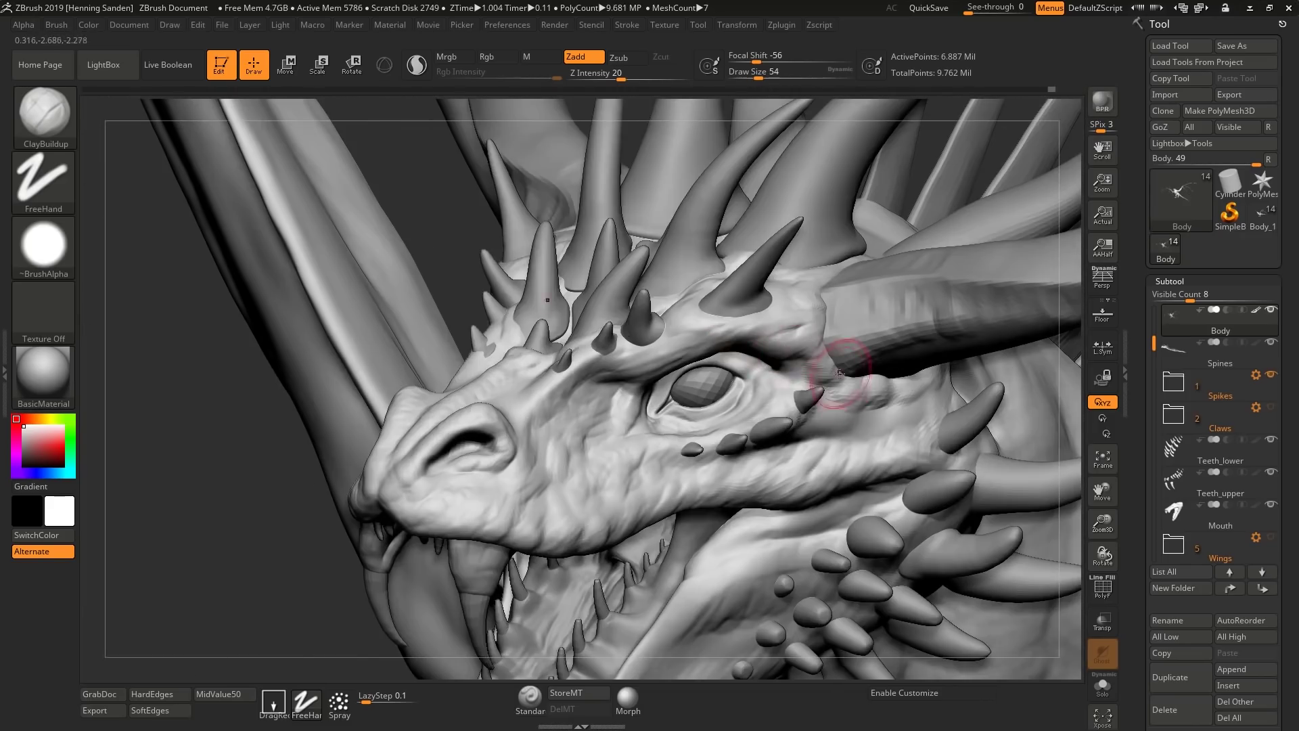
Add surface detail to the snout and the ridge leading to the eye with ClayBuildup at draw size 46
right_click_drag(677, 488, 626, 482)
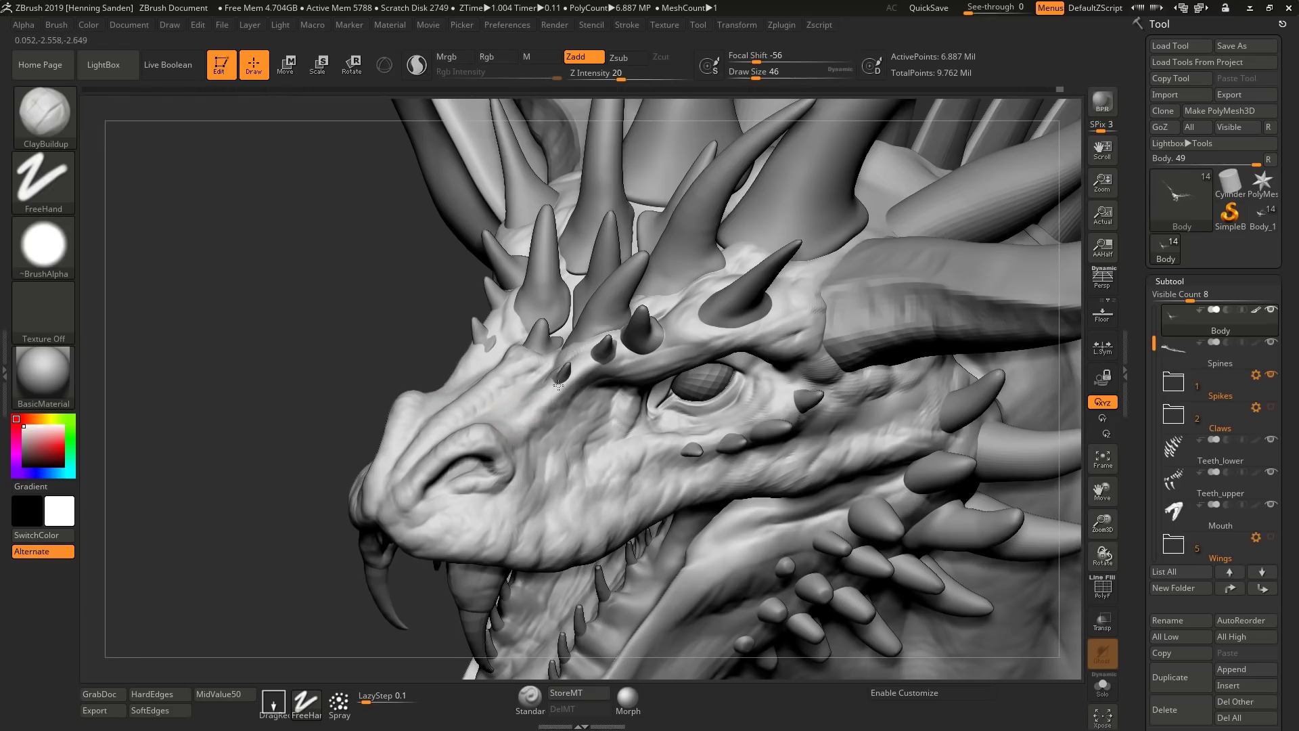
right_click_drag(549, 391, 507, 423)
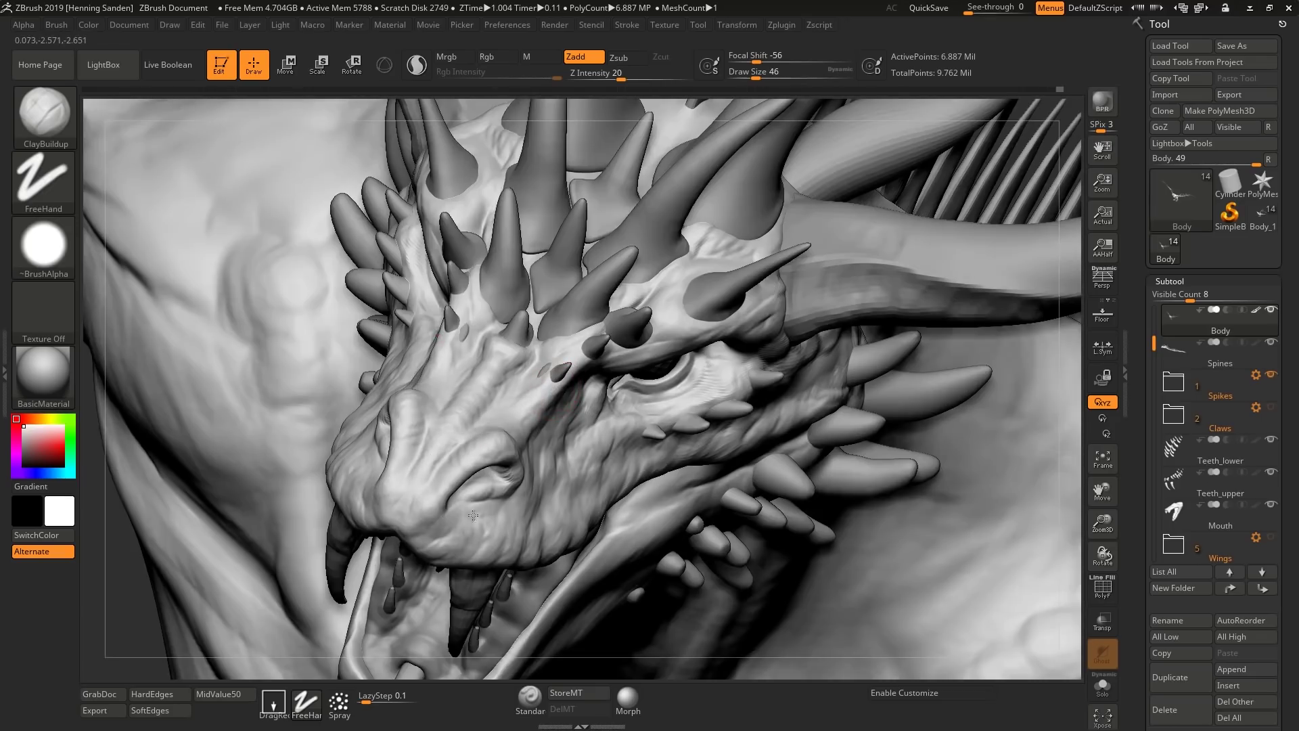
right_click_drag(473, 346, 481, 223, "ctrl")
mouse_move(798, 474)
right_mouse_down()
mouse_move(728, 492)
mouse_move(690, 535)
mouse_move(729, 503)
mouse_move(698, 405)
mouse_move(673, 400)
mouse_move(667, 374)
mouse_move(646, 467)
right_mouse_up()
right_click_drag(643, 514, 585, 494)
Sculpt long skin folds down the middle of the throat beneath the chin with the Standard brush at draw size 18
right_click_drag(609, 406, 612, 467, "ctrl")
left_click_drag(640, 413, 606, 565, "shift")
right_click_drag(589, 426, 606, 417)
left_click_drag(565, 288, 561, 560)
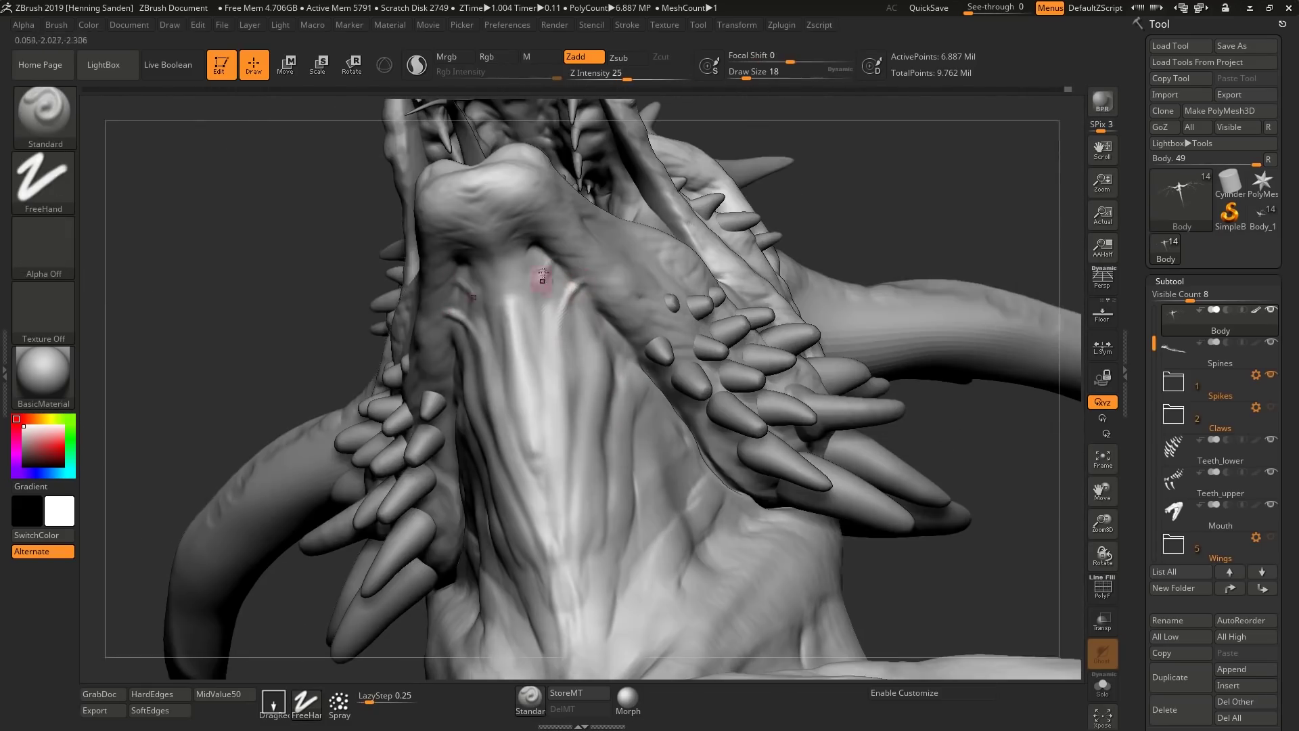
key("shift")
left_click_drag(547, 259, 537, 322)
Build up throat folds below the jaw with ClayBuildup at draw size 35 and refine them with Standard at 23
key("b")
key("c")
key("b")
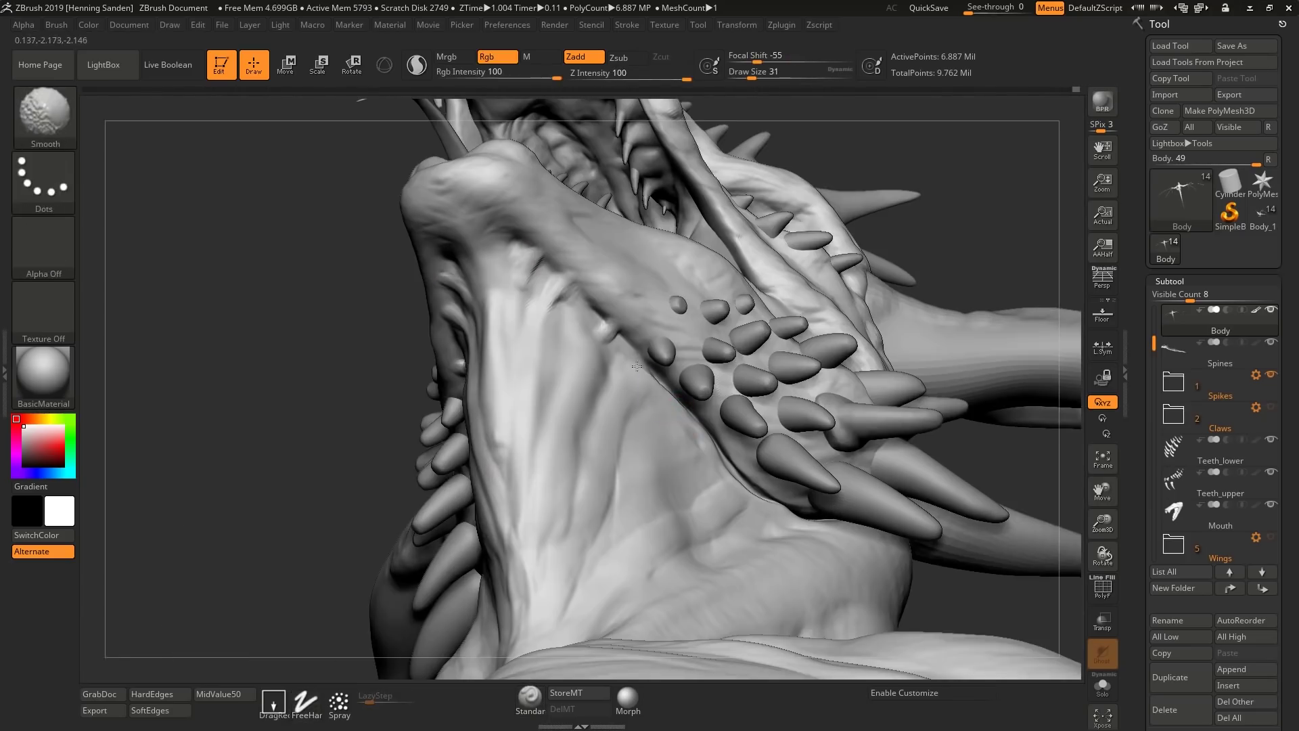
left_click_drag(637, 359, 624, 414)
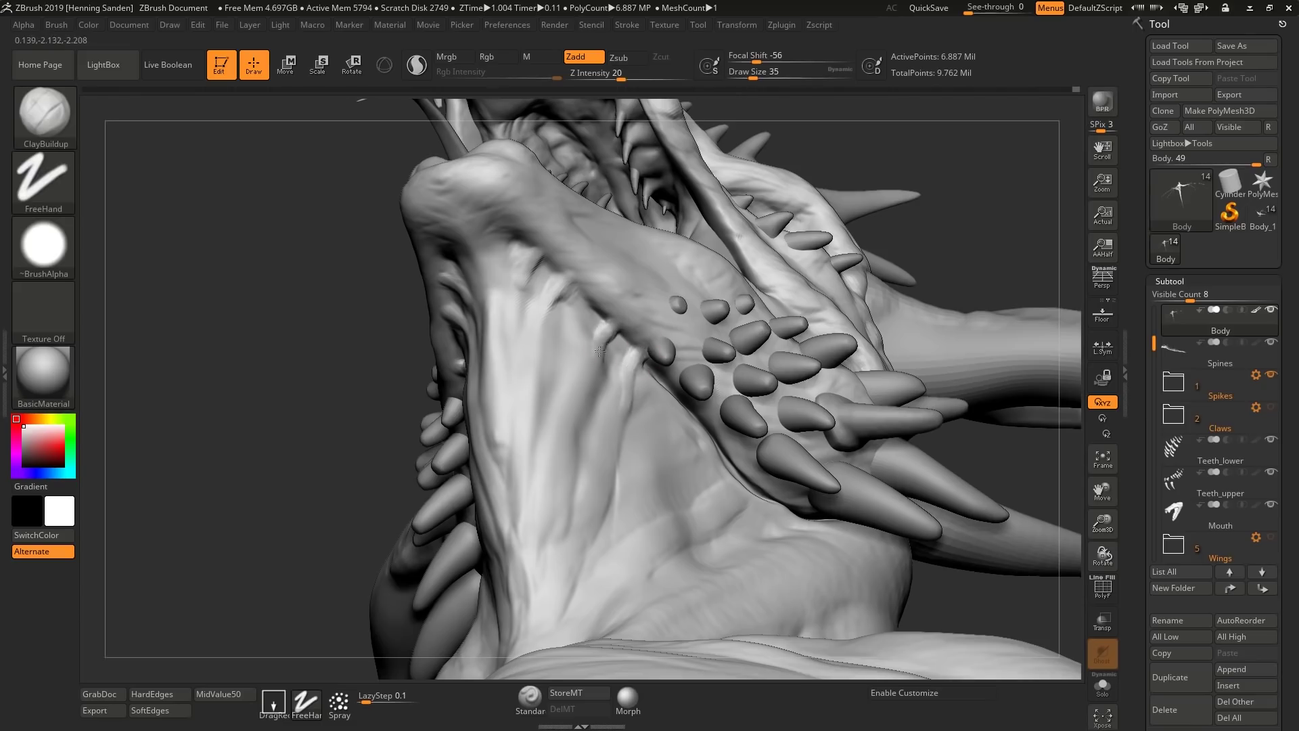
key("b")
key("s")
key("t")
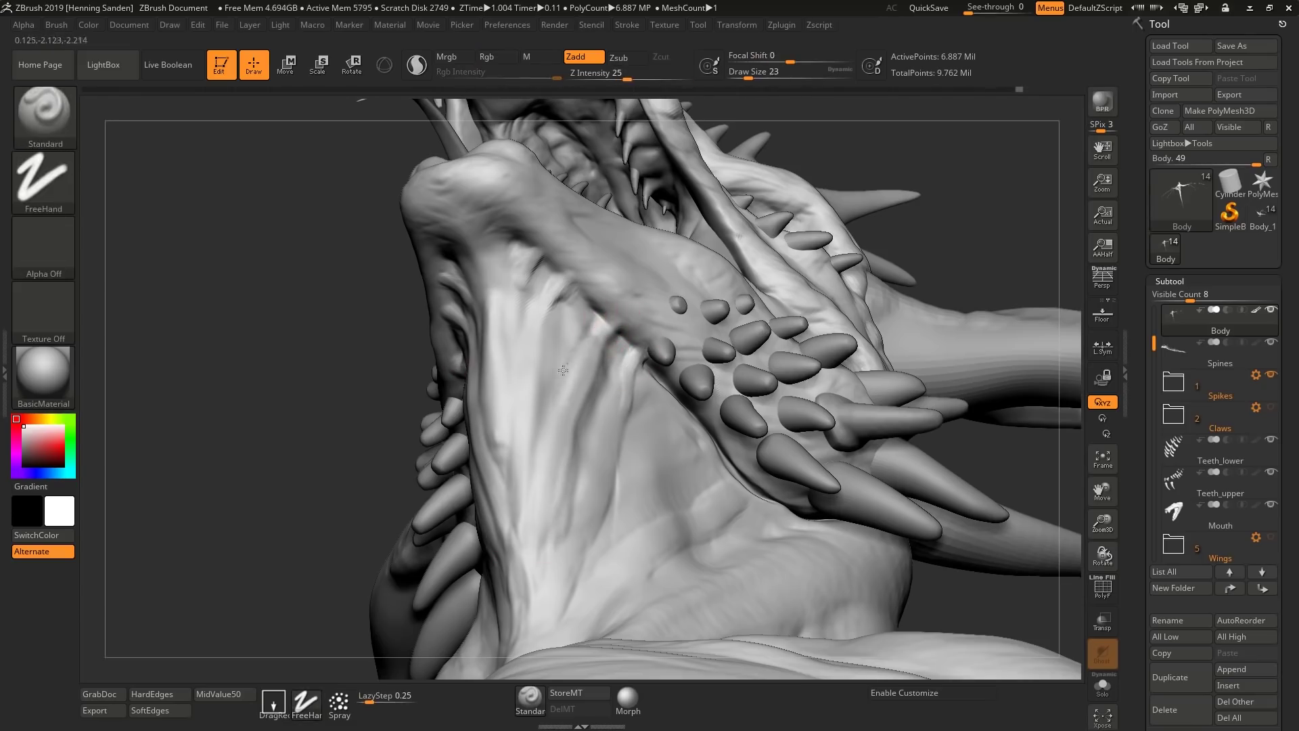
right_click_drag(577, 351, 600, 306)
Smooth and deepen the folds where the throat meets the jaw using ClayBuildup and Standard at draw size 27
key("b")
key("c")
key("b")
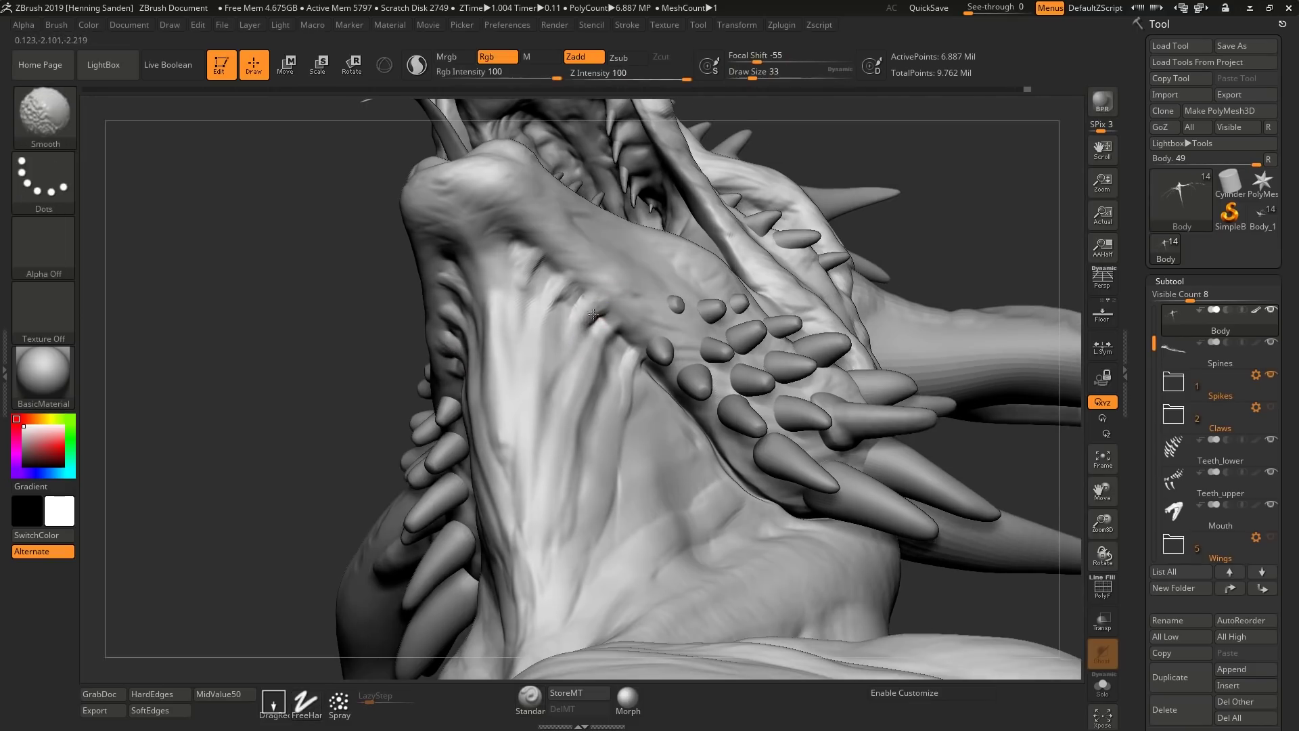
key("b")
key("s")
key("t")
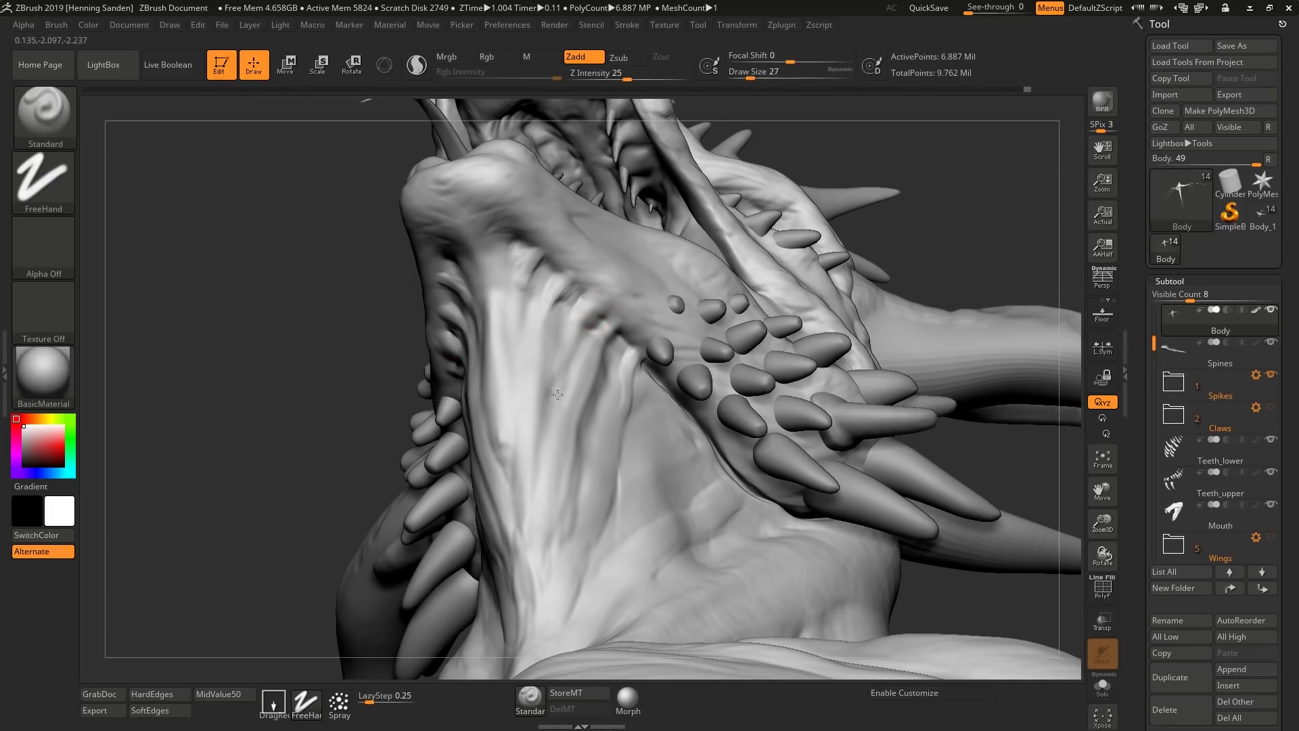
left_click_drag(559, 387, 555, 445)
Extend a fold down the side of the throat with Standard at draw size 44 and smooth the folds under the jaw
right_click_drag(624, 433, 640, 427)
key("s")
left_click_drag(641, 429, 616, 570)
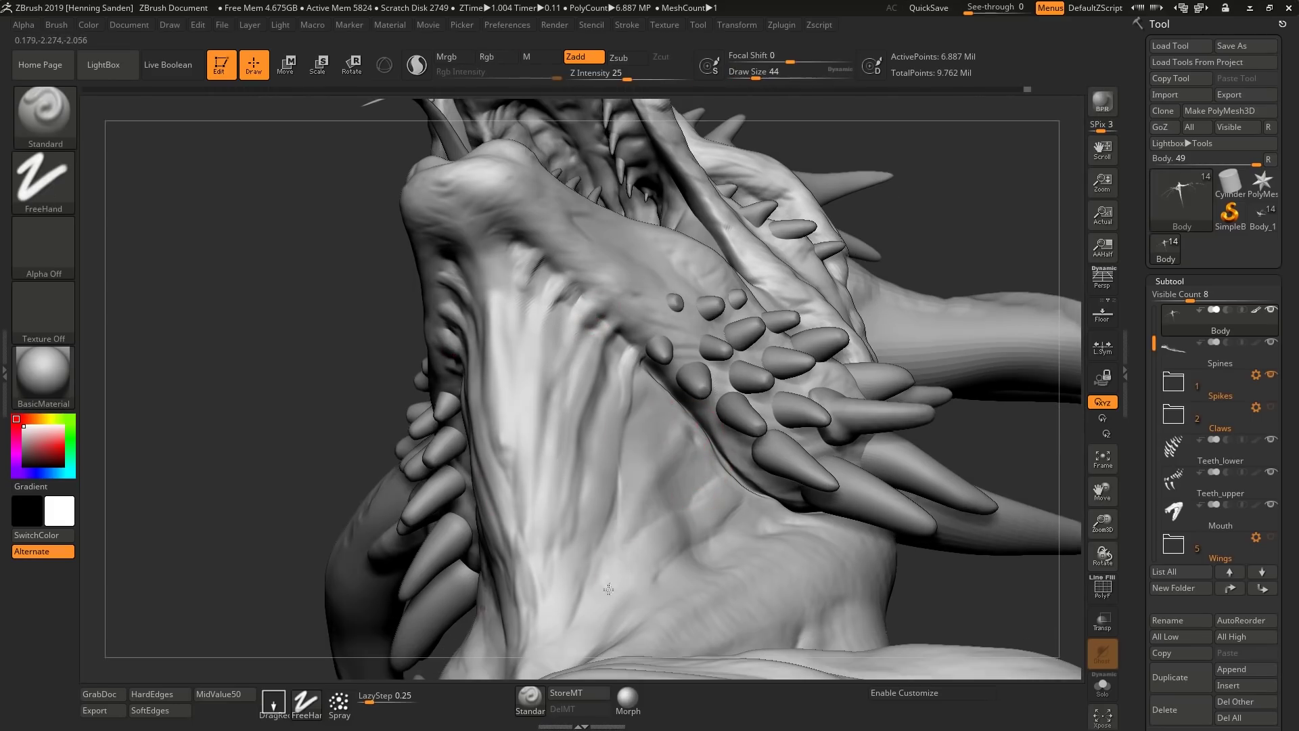
right_click_drag(734, 447, 742, 482)
left_click_drag(743, 486, 721, 500, "shift")
left_click_drag(555, 339, 511, 341, "shift")
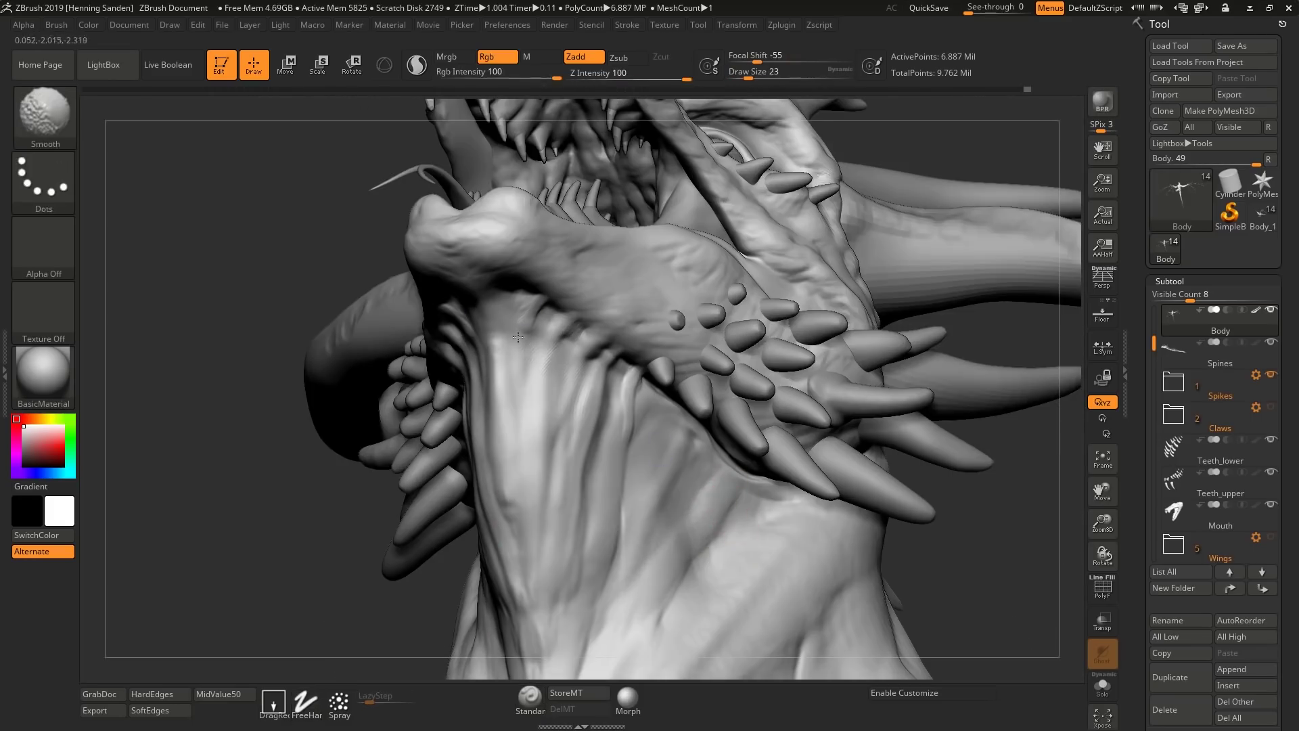
Sculpt long diagonal folds from the rear of the jaw down the side of the neck with the Standard brush
left_click_drag(744, 476, 623, 633)
right_click_drag(670, 561, 720, 483, "alt")
key("s")
left_click_drag(725, 482, 629, 624)
right_click_drag(684, 515, 711, 491)
key("s")
left_click_drag(728, 479, 667, 609)
left_click_drag(769, 432, 736, 556)
right_click_drag(731, 559, 756, 393, "alt")
left_click_drag(759, 423, 726, 550)
right_click_drag(726, 542, 754, 552)
mouse_move(704, 400)
left_mouse_down()
mouse_move(682, 547)
mouse_move(644, 527)
left_mouse_up()
Reshape the throat and pull its front contour outward beneath the chin with the Move brush, ending at draw size 94
right_click_drag(738, 474, 731, 379, "ctrl")
right_click_drag(853, 419, 753, 488)
right_click_drag(612, 433, 714, 368)
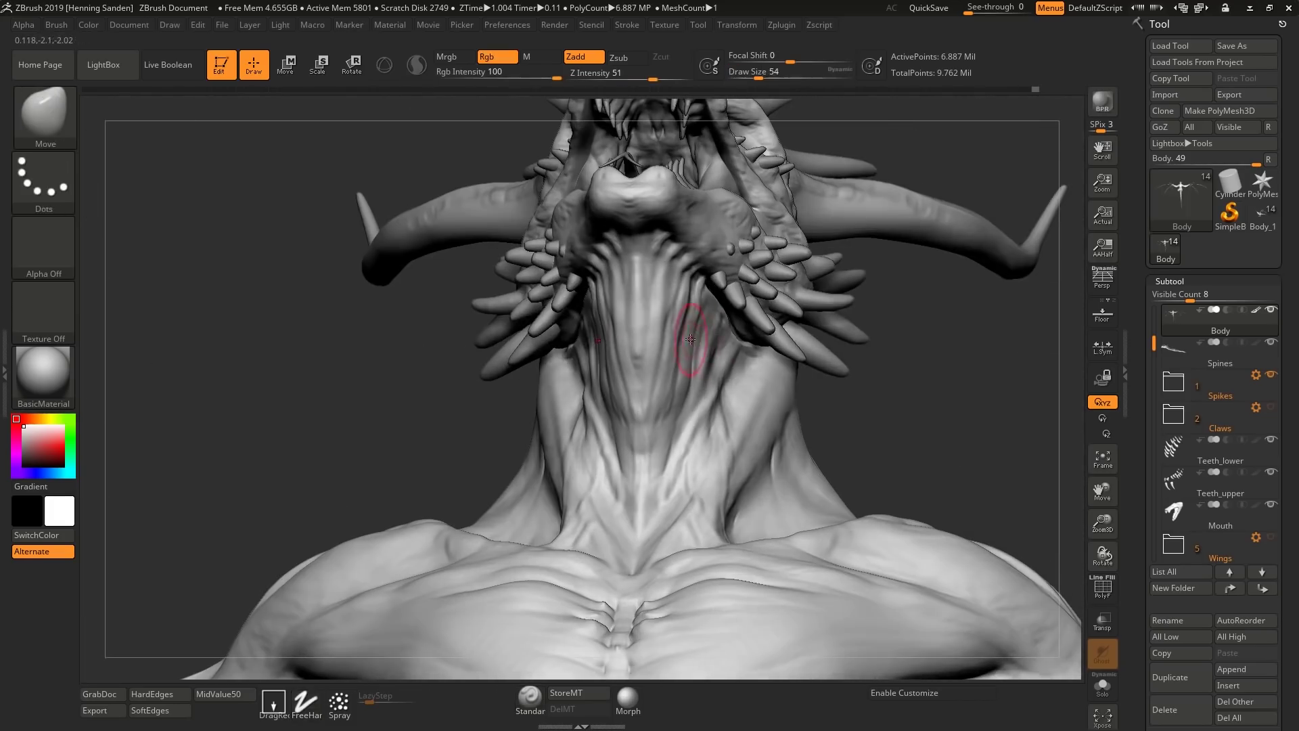
left_click_drag(704, 286, 651, 450)
left_click_drag(701, 369, 643, 467)
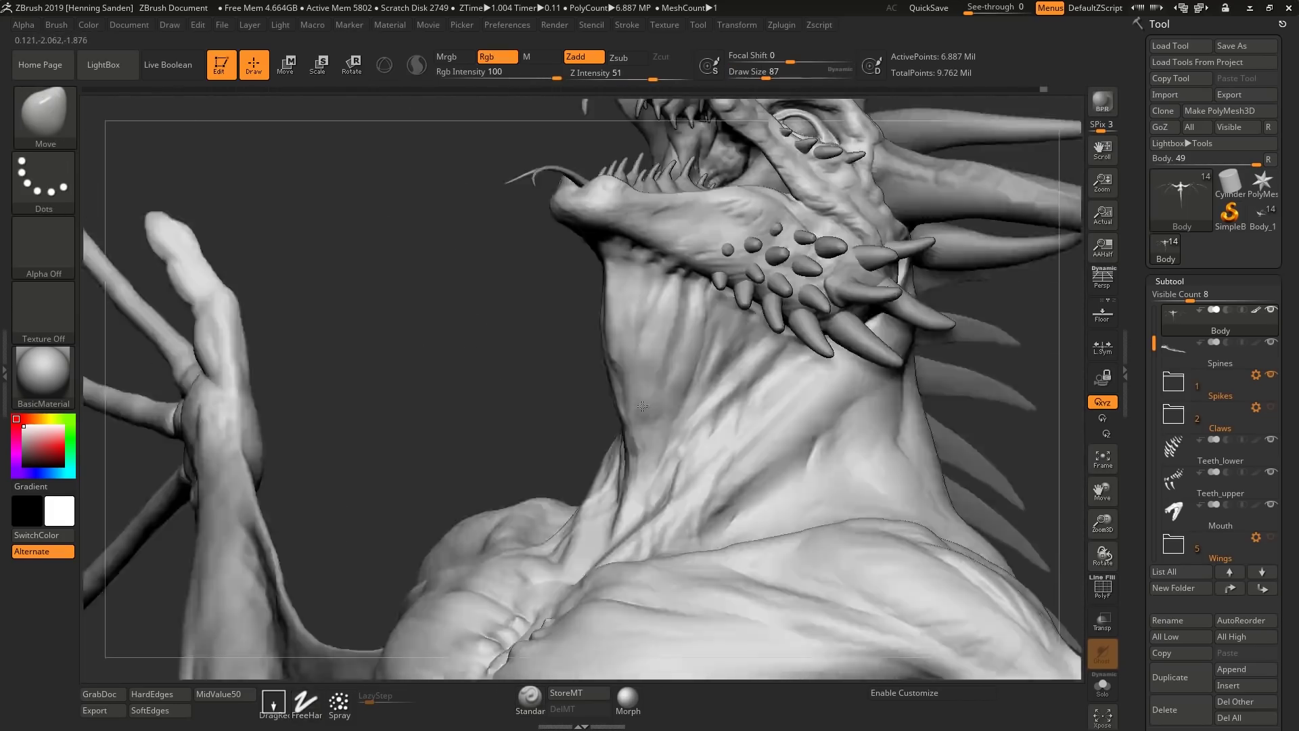
right_click_drag(643, 406, 623, 368)
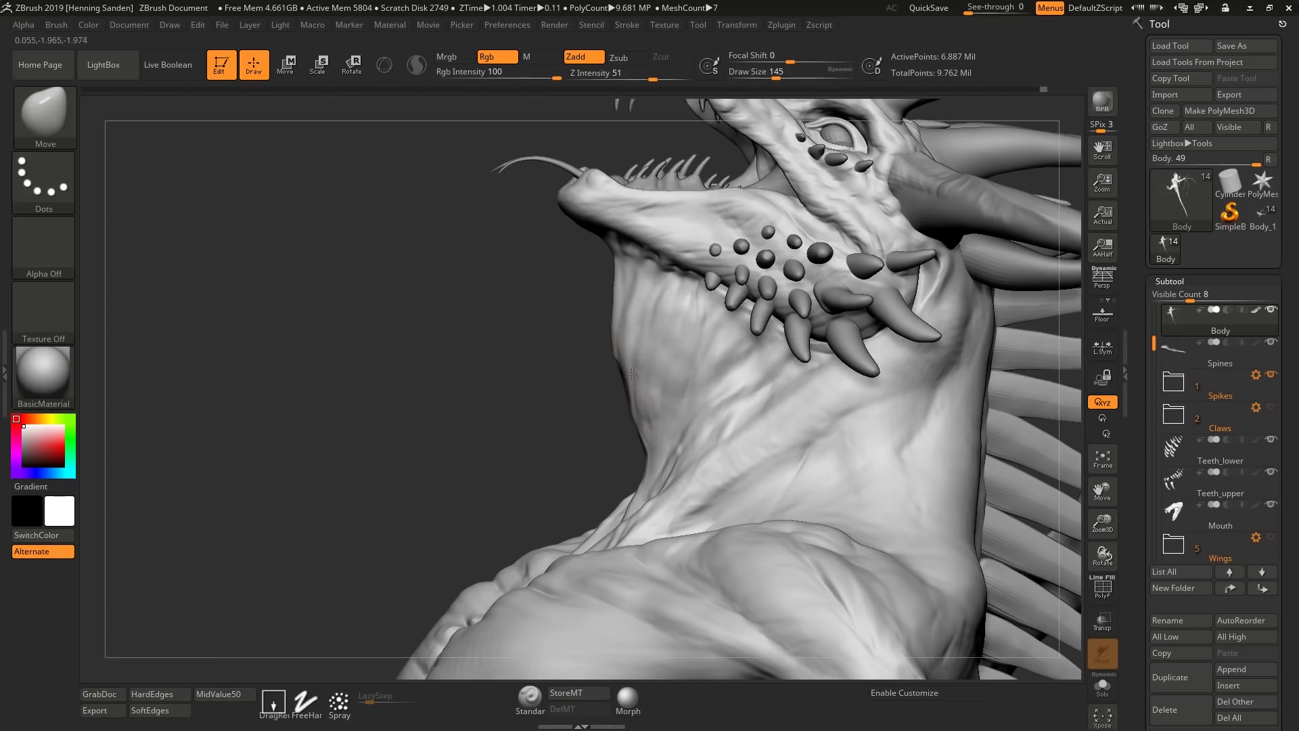
left_click_drag(621, 255, 608, 251)
left_click_drag(621, 311, 614, 311)
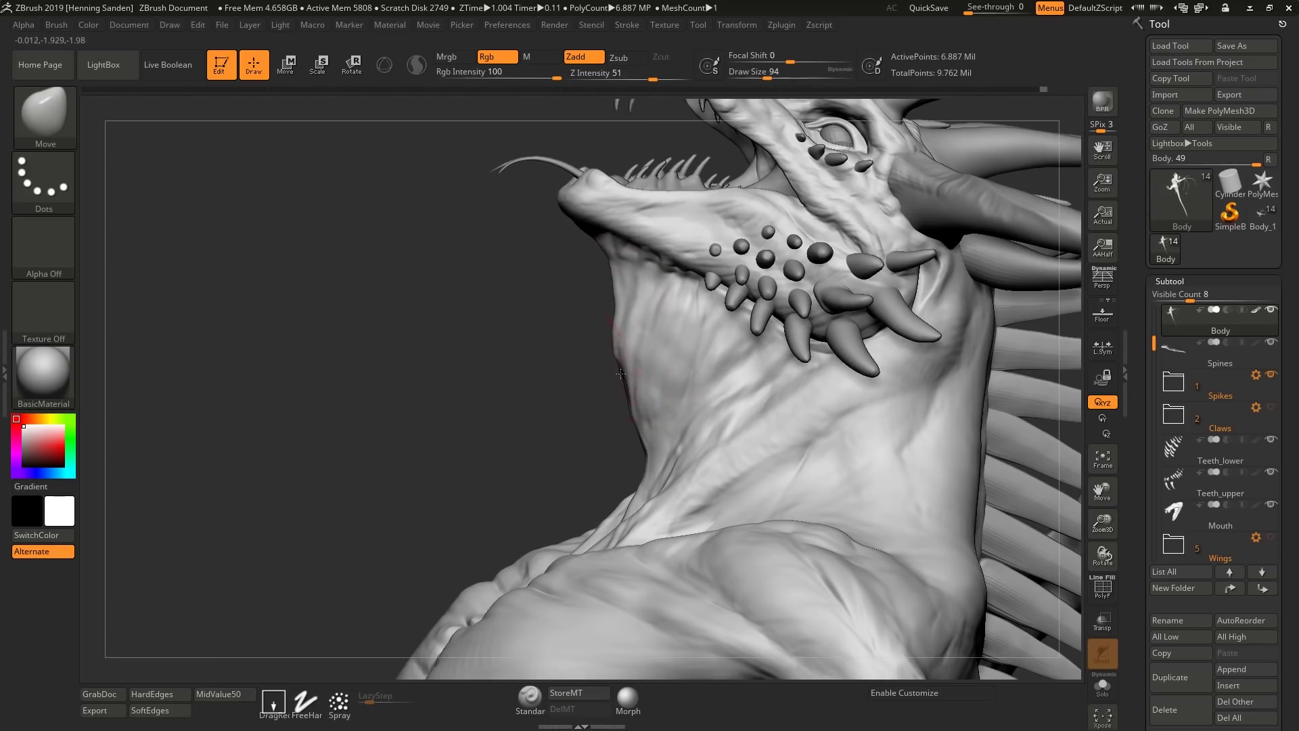
left_click_drag(625, 371, 615, 371)
left_click_drag(613, 356, 606, 356)
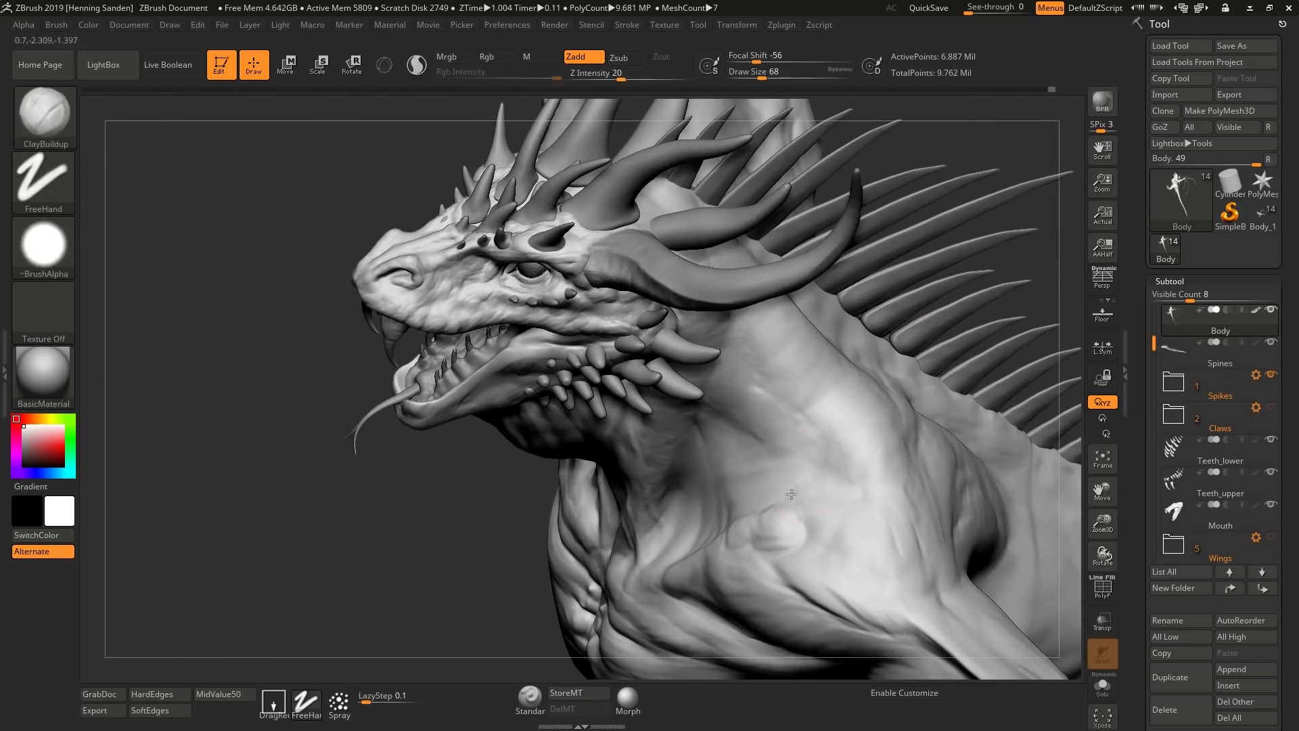
Sculpt the neck base with ClayBuildup at draw size 68 and the chest muscles beside the breastbone at 59
left_click_drag(846, 487, 799, 433)
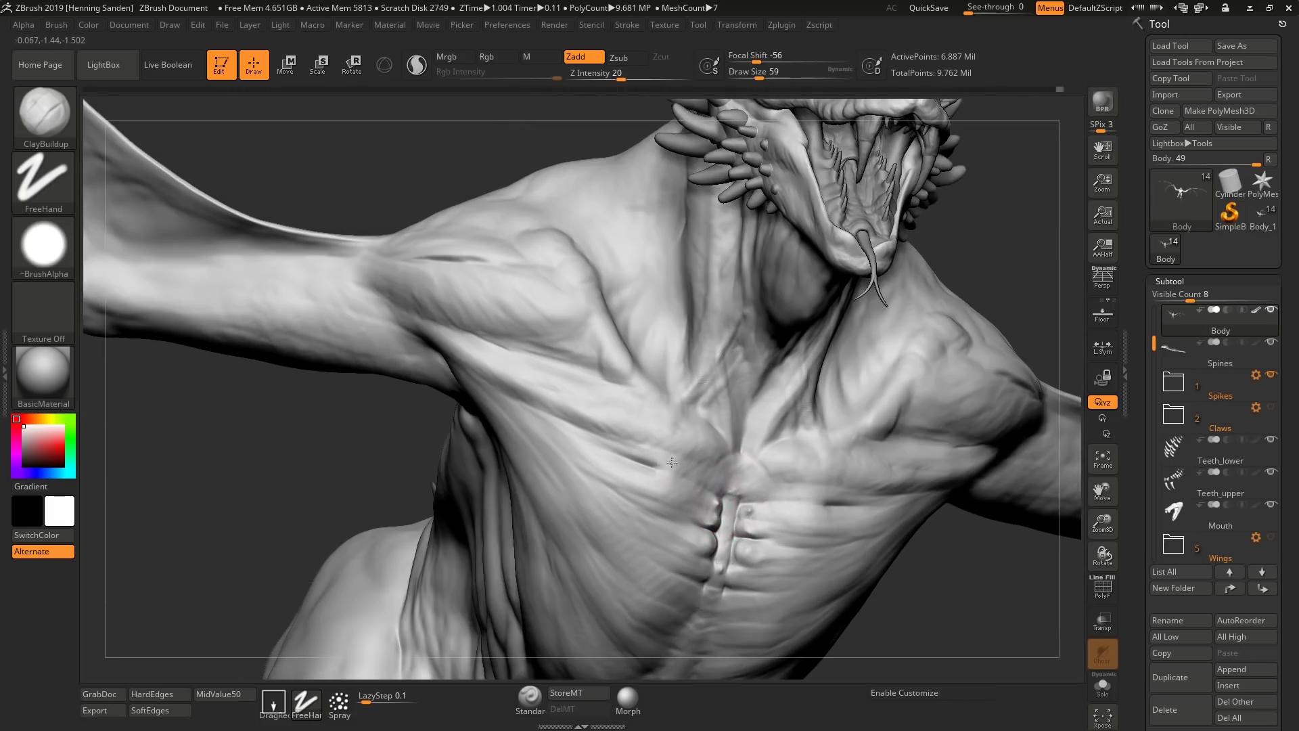
left_click_drag(672, 463, 626, 453)
left_click_drag(699, 499, 626, 489)
key("s")
left_click_drag(711, 522, 719, 503)
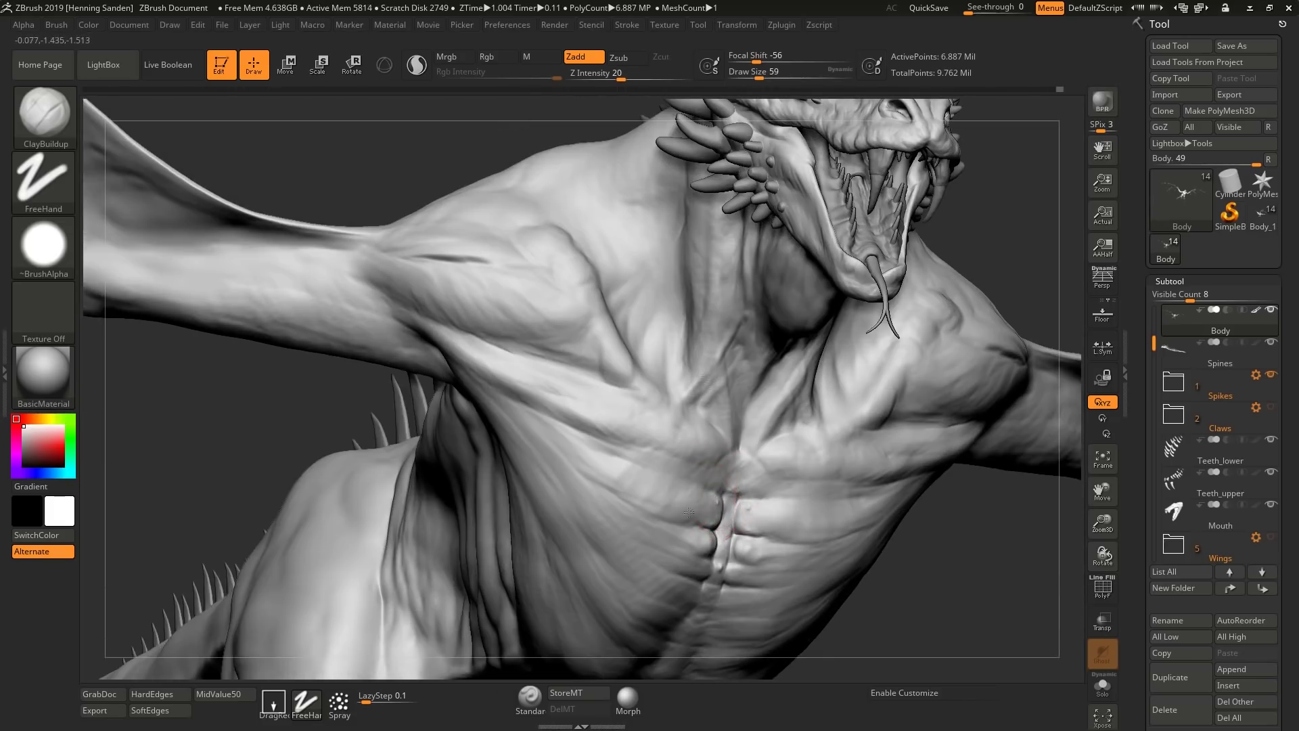
mouse_move(694, 479)
left_mouse_down()
mouse_move(622, 467)
mouse_move(586, 487)
mouse_move(516, 409)
mouse_move(487, 342)
mouse_move(593, 379)
left_mouse_up()
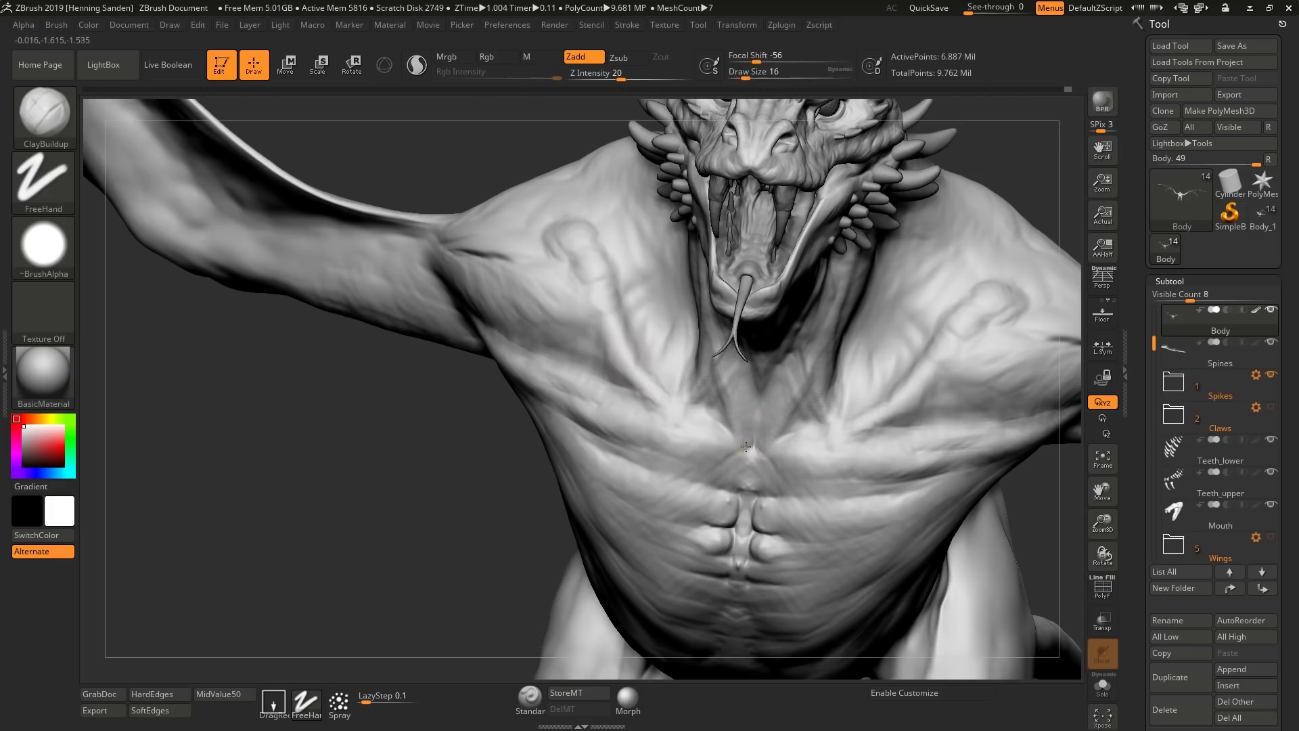
Detail the top of the breastbone with ClayBuildup at draw size 16 and the shoulder and chest muscles at 56
left_click_drag(746, 446, 726, 437)
mouse_move(727, 432)
right_mouse_down()
mouse_move(691, 429)
mouse_move(749, 450)
right_mouse_up()
key("s")
left_click_drag(769, 467, 724, 448)
mouse_move(705, 438)
right_mouse_down()
mouse_move(685, 439)
mouse_move(694, 406)
mouse_move(580, 377)
right_mouse_up()
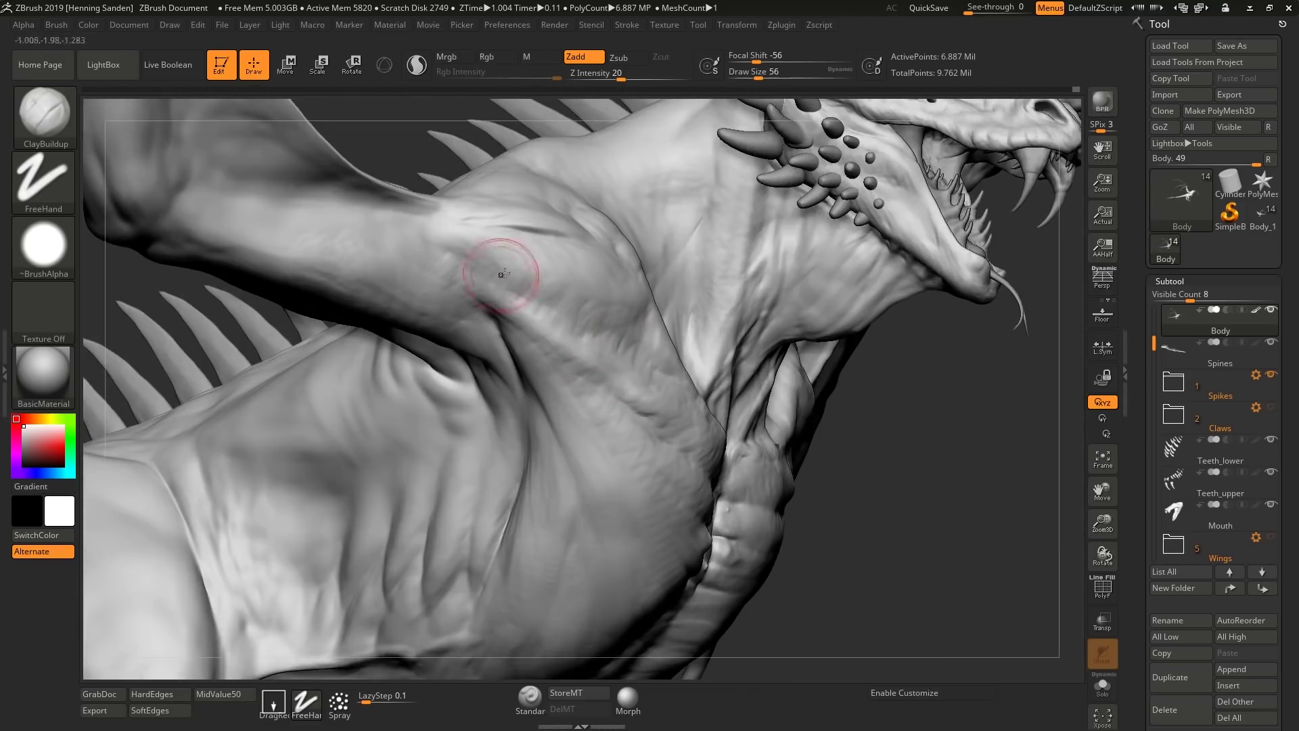
right_click_drag(785, 433, 789, 465, "ctrl")
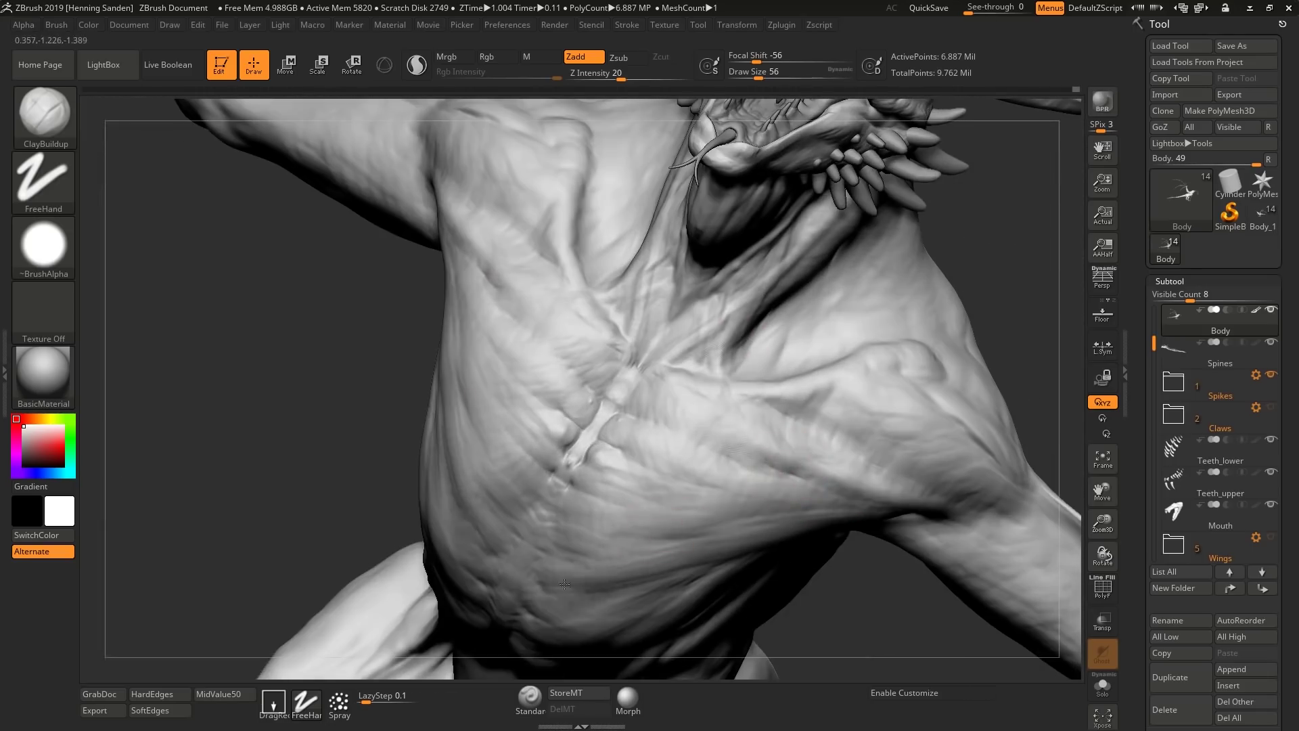
Hide the rear of the Body mesh so only the head, chest, shoulders and upper arms stay visible
right_click_drag(788, 497, 684, 270, "ctrl")
left_click_drag(670, 226, 385, 441, "ctrl+shift")
mouse_move(544, 440)
right_mouse_down("shift")
mouse_move(616, 448)
mouse_move(670, 392)
right_mouse_up("shift")
left_click_drag(722, 333, 519, 464, "ctrl+shift")
left_click(661, 275, "ctrl+shift")
left_click_drag(670, 335, 526, 450, "ctrl+shift")
right_click_drag(599, 397, 643, 504)
mouse_move(643, 504)
right_mouse_down("ctrl")
mouse_move(670, 459)
mouse_move(674, 477)
mouse_move(564, 399)
mouse_move(535, 411)
mouse_move(730, 427)
mouse_move(673, 435)
mouse_move(685, 430)
right_mouse_up("ctrl")
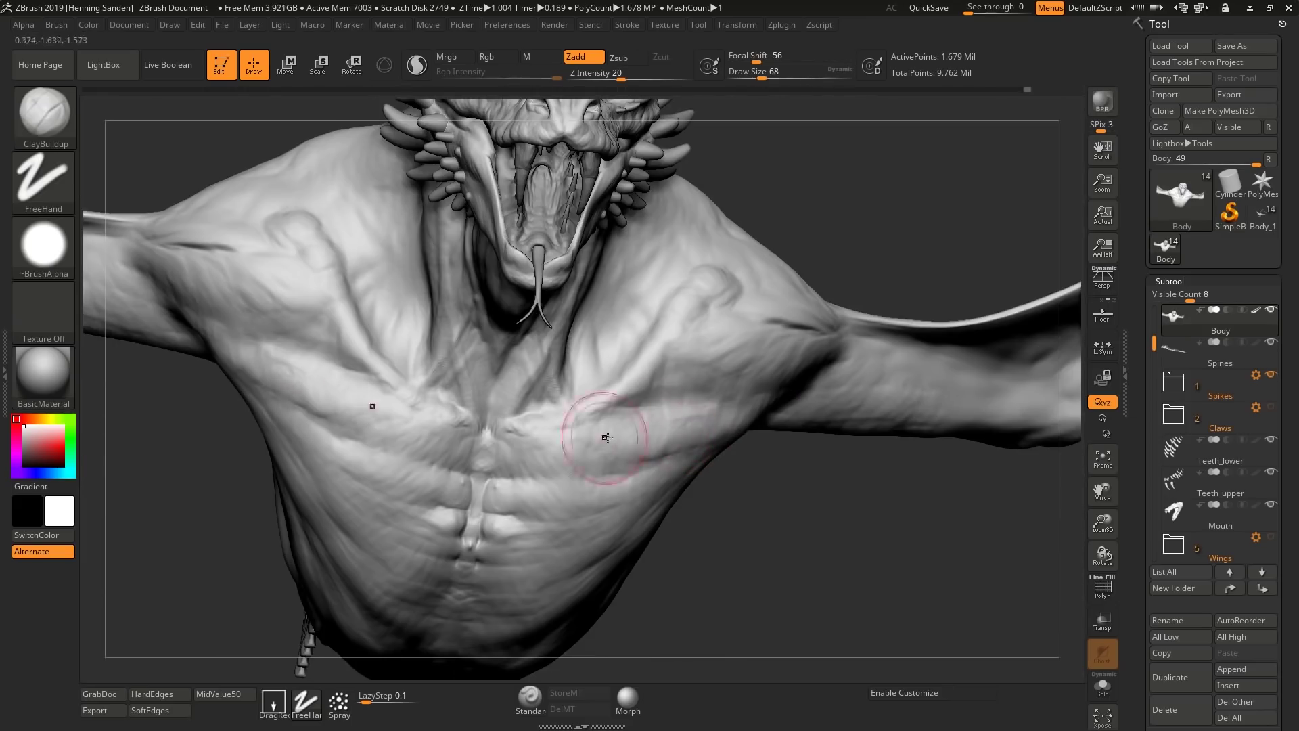
Sculpt the upper chest with ClayBuildup at draw size 54 and add rounded bumps at the inner collarbone ends
mouse_move(631, 414)
right_mouse_down()
mouse_move(609, 454)
mouse_move(660, 459)
mouse_move(627, 464)
right_mouse_up()
key("[")
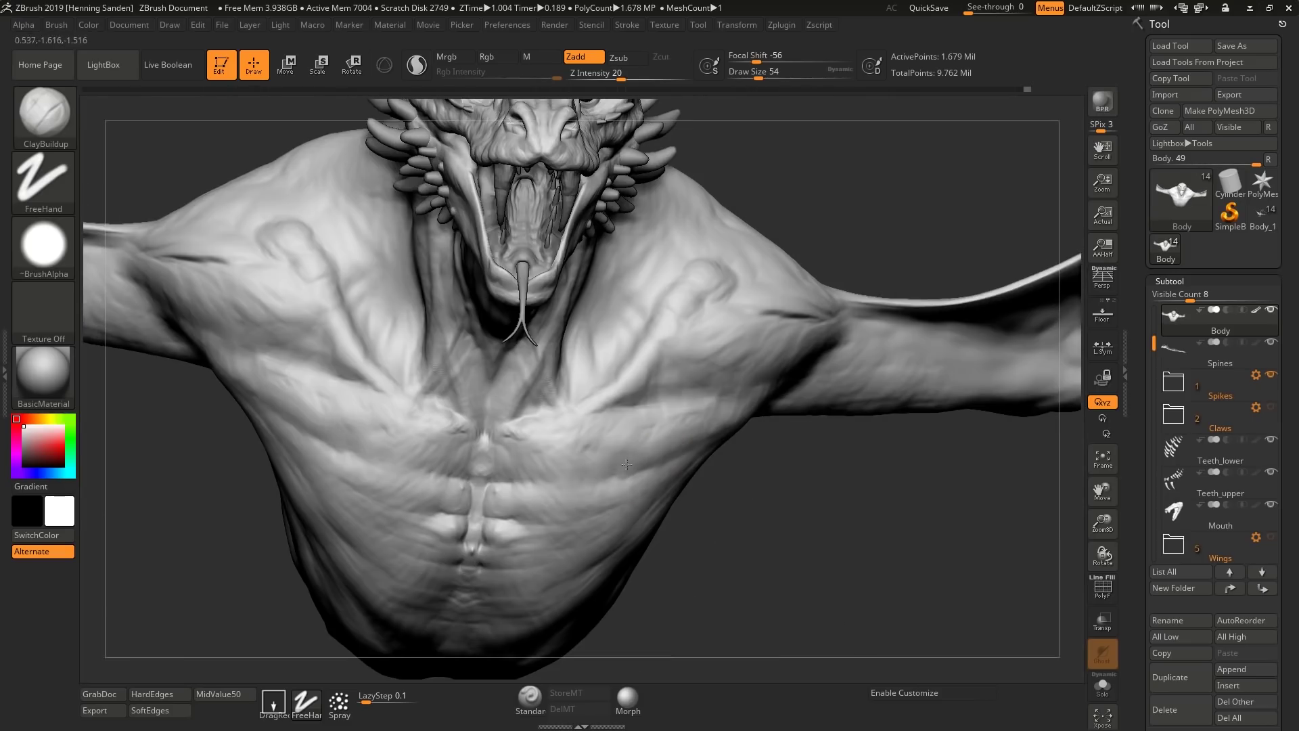
right_click_drag(482, 485, 531, 386)
key("[")
key("s")
left_click(555, 442)
Build up the shoulder muscle and fill the groove toward the wing arm with ClayBuildup at draw sizes 74 and 65
right_click_drag(567, 436, 841, 343)
key("]")
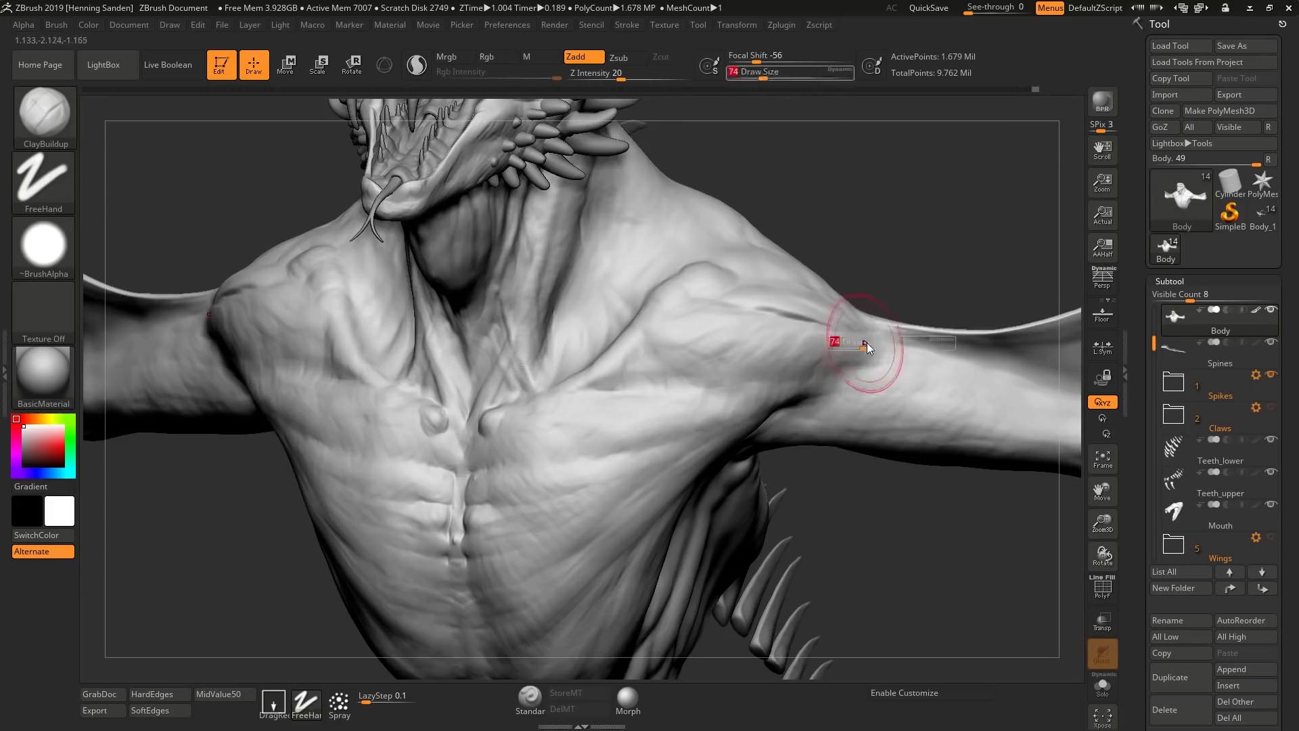
right_click_drag(768, 363, 648, 373)
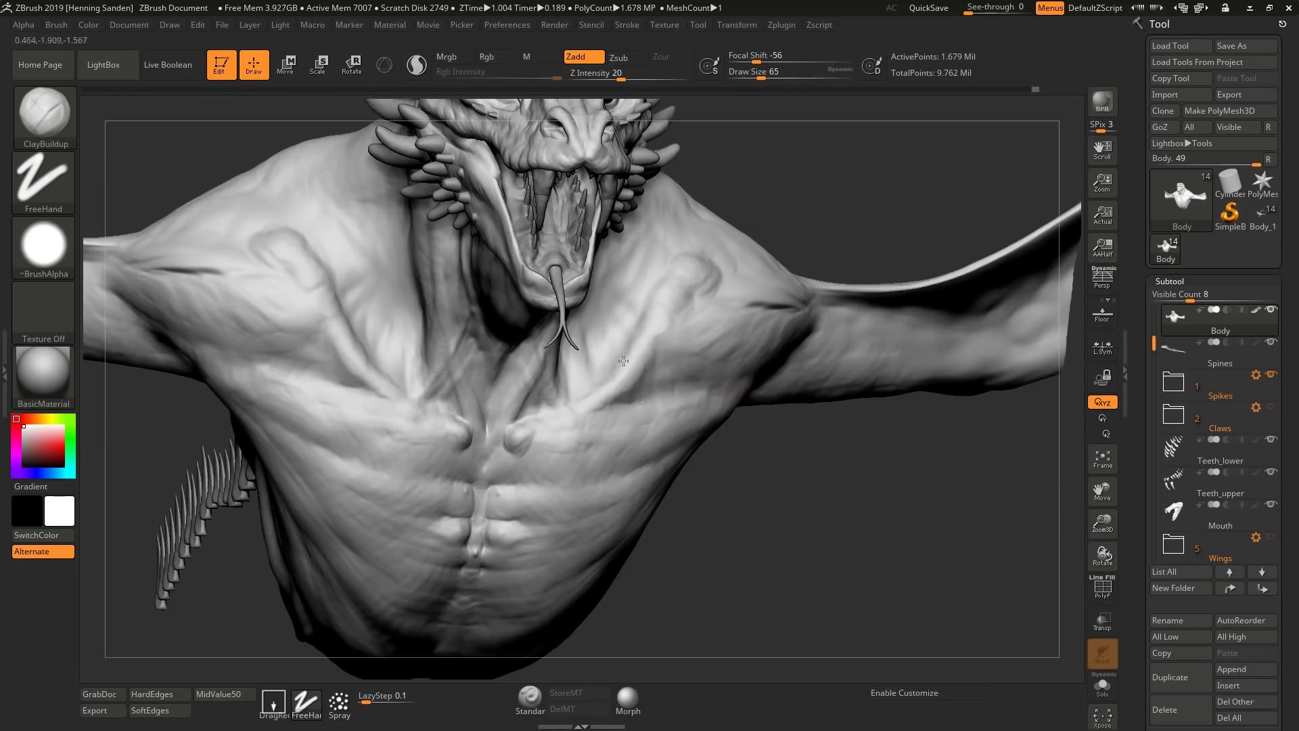
key("f")
right_click_drag(741, 332, 842, 289)
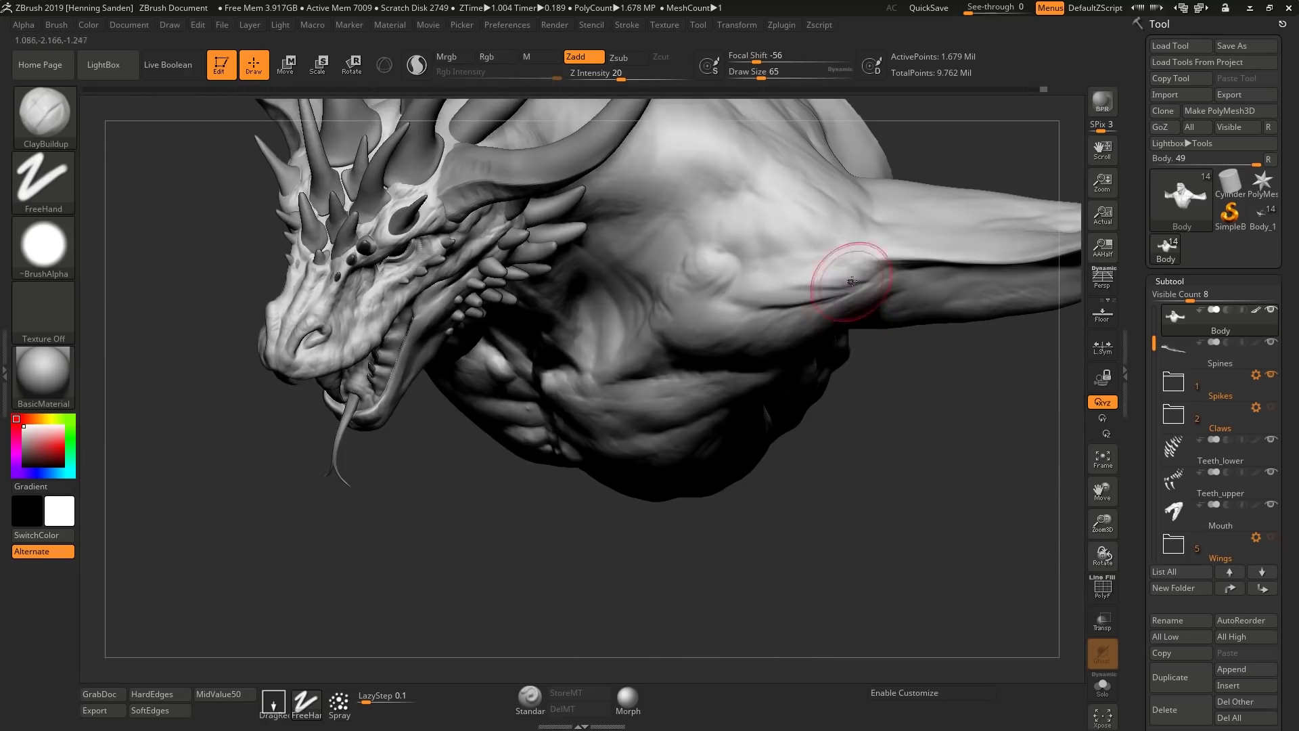
right_click_drag(818, 251, 741, 305)
mouse_move(744, 249)
right_mouse_down()
mouse_move(778, 380)
mouse_move(832, 302)
mouse_move(549, 319)
mouse_move(580, 372)
right_mouse_up()
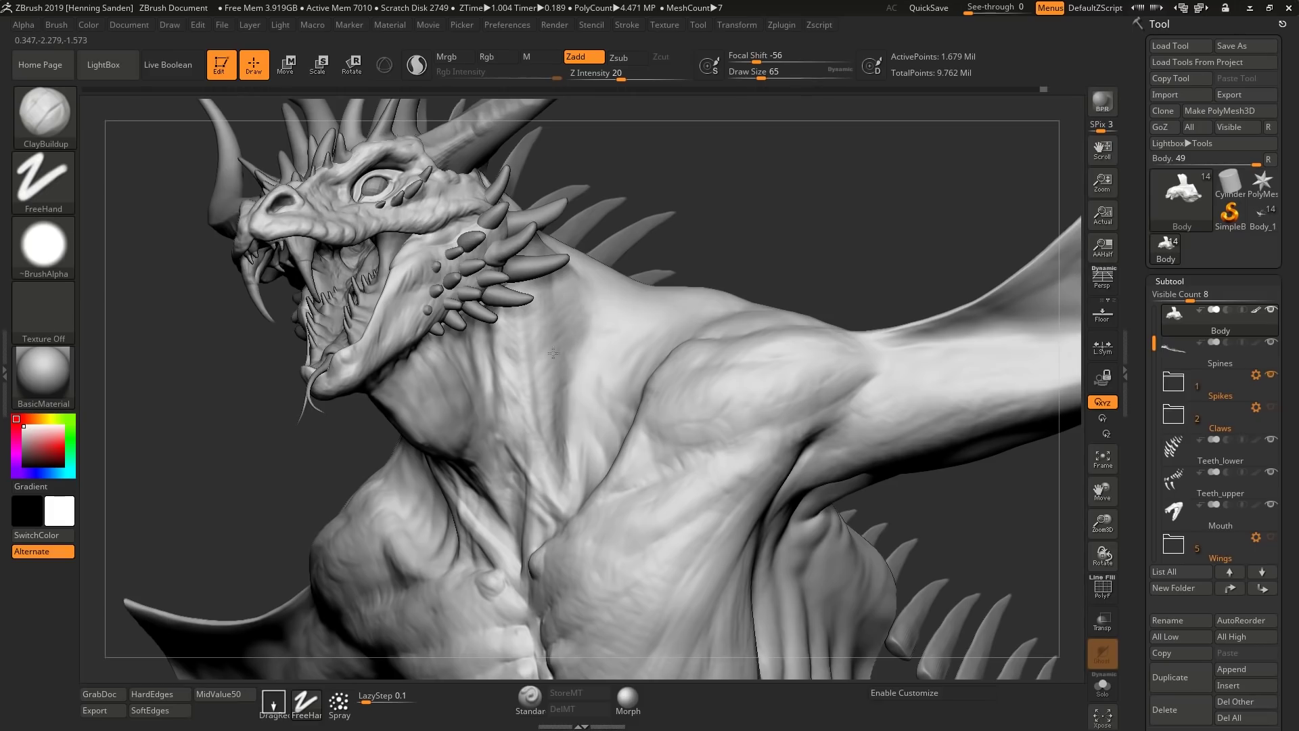
Sculpt the muscles along the side of the neck behind the jaw with ClayBuildup at draw size 65
mouse_move(565, 305)
right_mouse_down()
mouse_move(583, 283)
mouse_move(589, 338)
mouse_move(647, 392)
right_mouse_up()
right_click_drag(608, 349, 624, 332)
right_click_drag(646, 378, 795, 452)
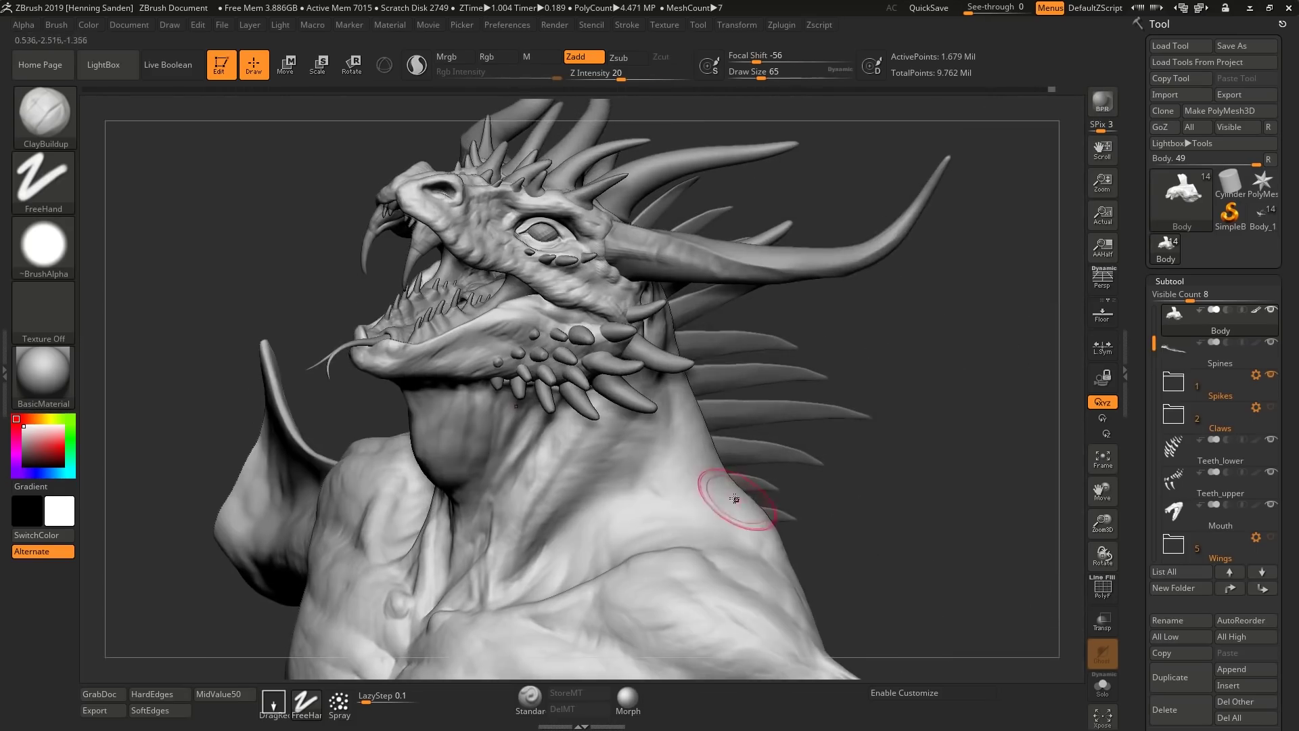
Adjust the contour of the neck and its base with the Move brush at draw size 154
key("b")
key("m")
key("v")
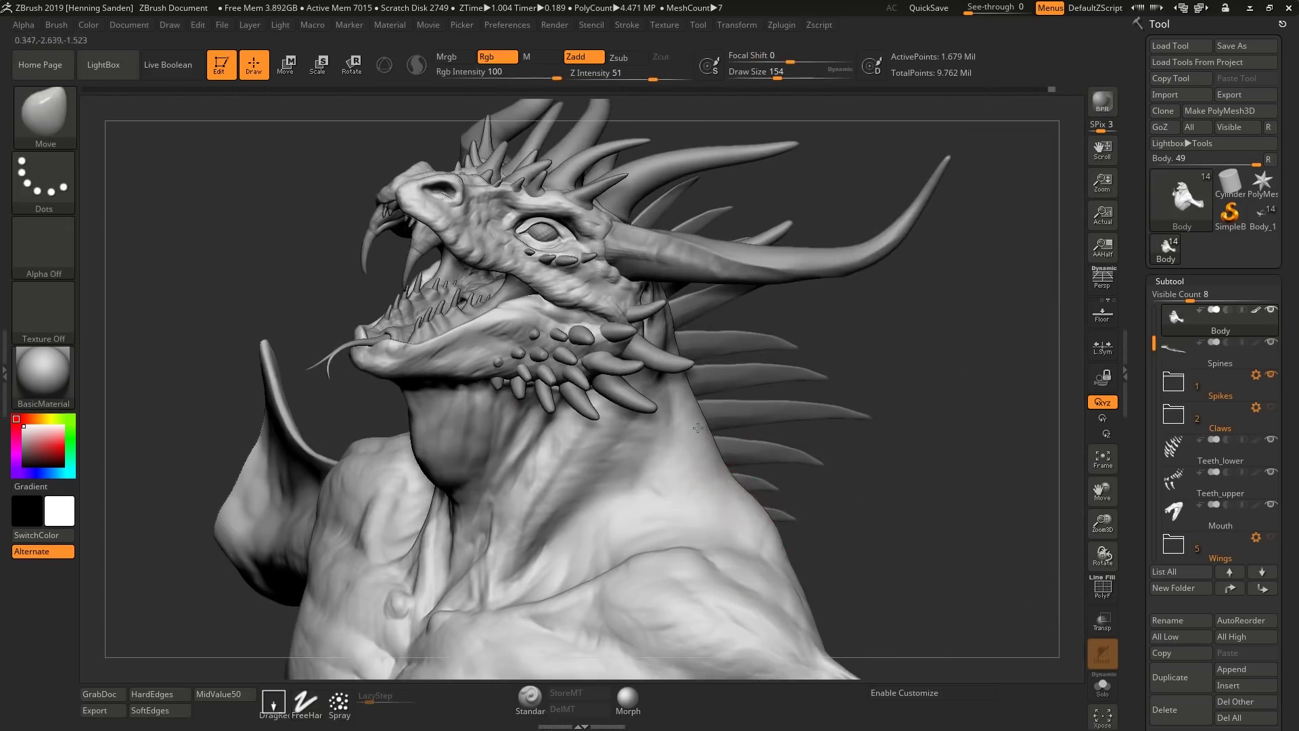
right_click_drag(656, 456, 456, 463)
left_click_drag(456, 463, 471, 462)
mouse_move(474, 463)
right_mouse_down("ctrl")
mouse_move(587, 471)
mouse_move(512, 489)
mouse_move(572, 487)
mouse_move(592, 421)
right_mouse_up("ctrl")
Switch to ClayBuildup, reduce the draw size and sculpt the muscle between the neck and shoulder
key("b")
key("c")
key("b")
key("s")
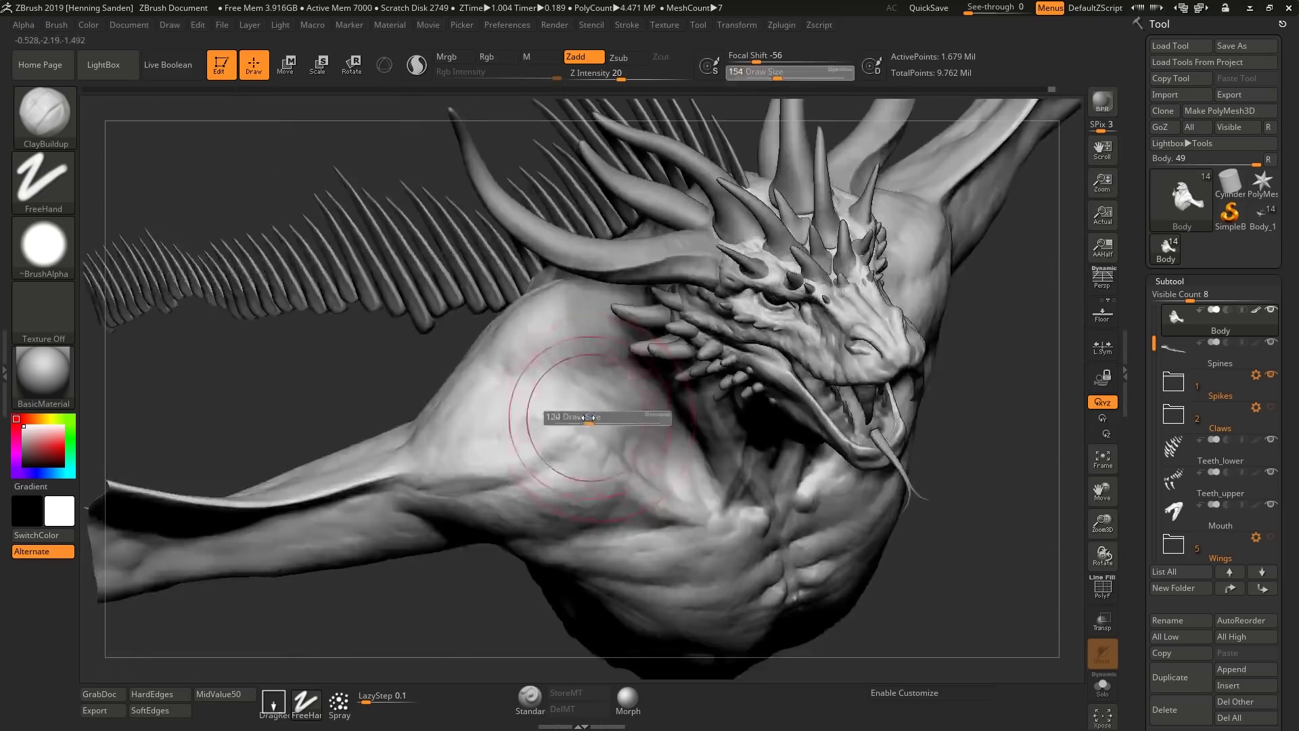
left_click_drag(592, 421, 551, 421)
right_click_drag(528, 423, 555, 425)
key("s")
left_click_drag(555, 425, 489, 407)
Sculpt the upper shoulder and shoulder blade area behind the neck with ClayBuildup at draw sizes 68 and 74
right_click_drag(474, 402, 501, 423)
left_click_drag(511, 433, 480, 392)
left_click_drag(477, 325, 493, 377)
right_click_drag(493, 377, 507, 332)
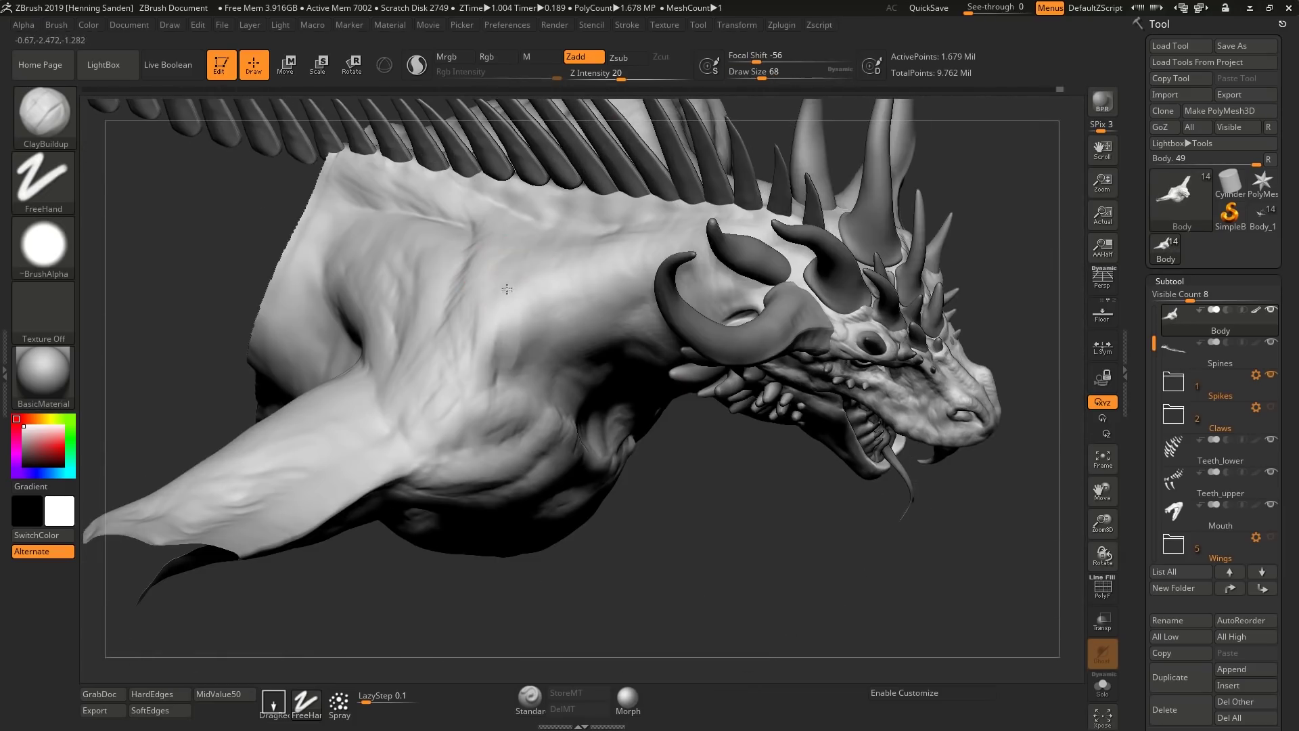
left_click_drag(509, 365, 452, 425)
right_click_drag(452, 425, 459, 401)
left_click_drag(457, 313, 494, 342)
mouse_move(494, 342)
right_mouse_down()
mouse_move(531, 418)
mouse_move(468, 452)
mouse_move(506, 412)
right_mouse_up()
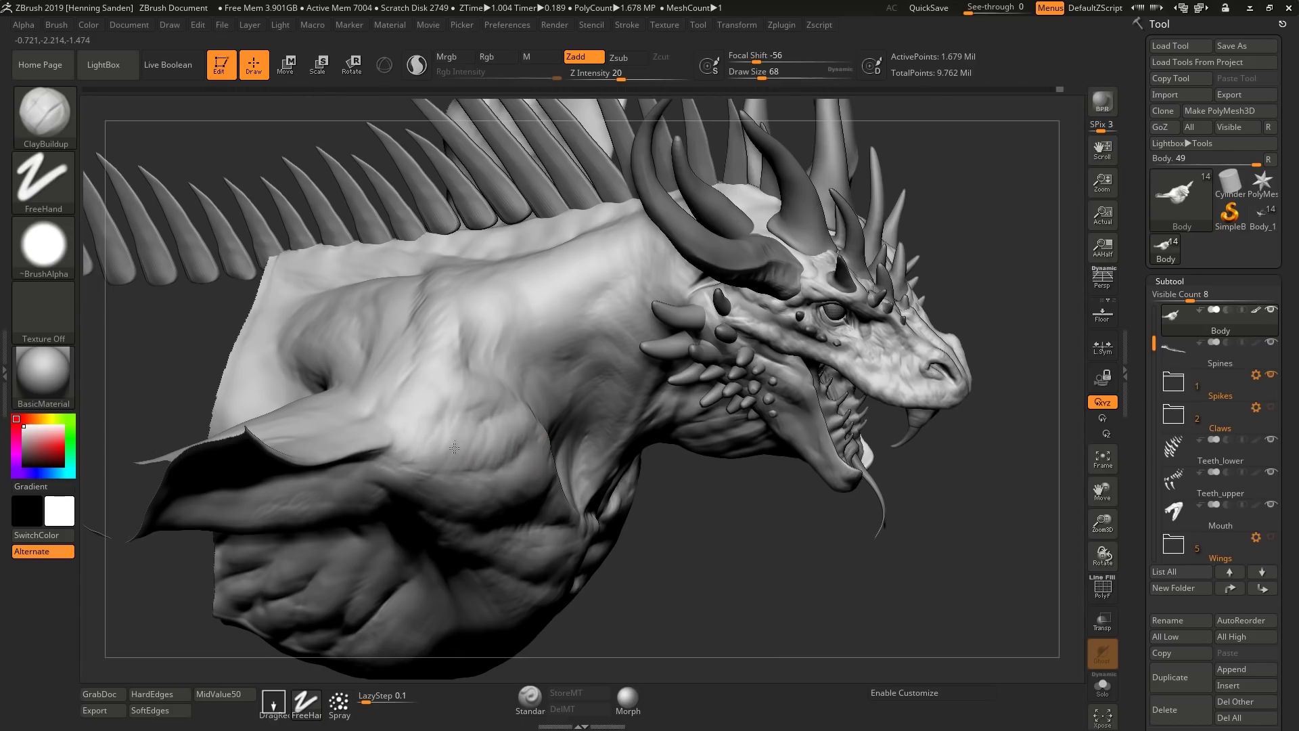
right_click_drag(502, 460, 803, 467)
mouse_move(730, 498)
right_mouse_down()
mouse_move(702, 484)
mouse_move(748, 522)
mouse_move(821, 537)
right_mouse_up()
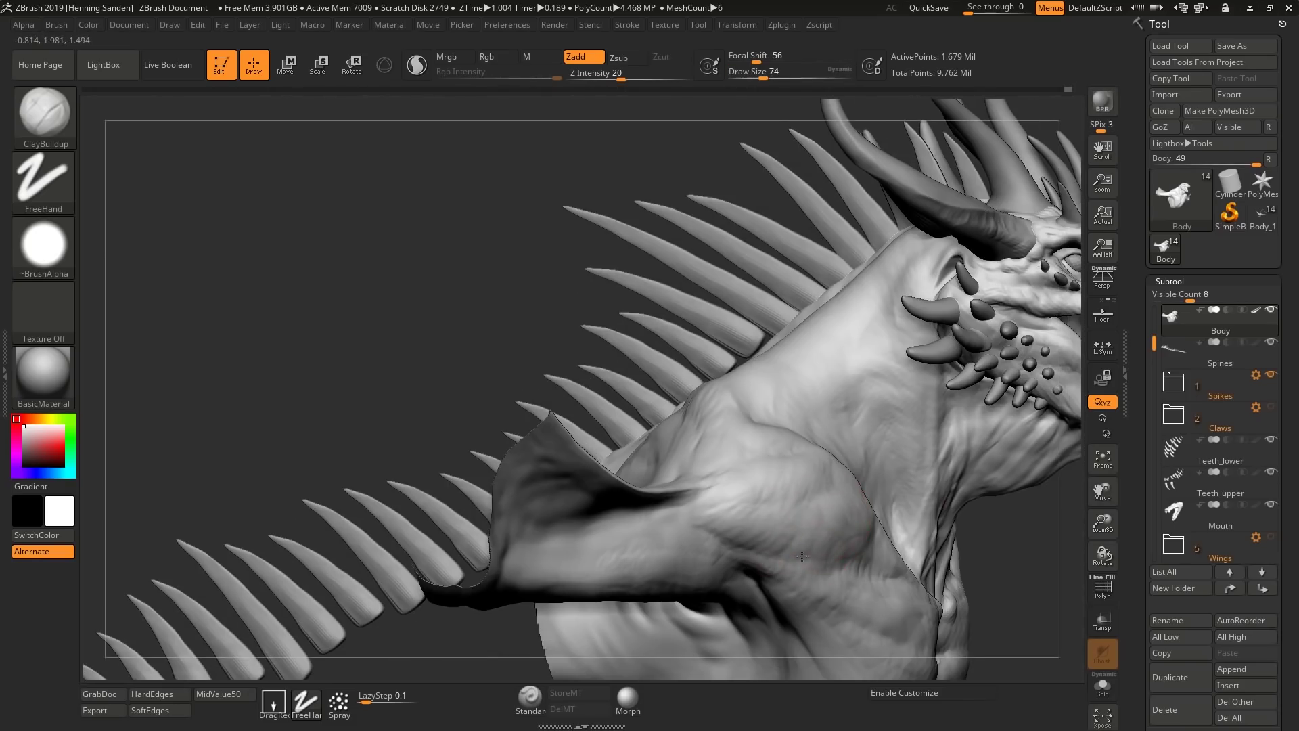
Refine and smooth the shoulder and upper chest muscles with ClayBuildup at draw sizes 68 and 74
mouse_move(722, 510)
right_mouse_down()
mouse_move(758, 576)
mouse_move(767, 536)
mouse_move(762, 552)
right_mouse_up()
mouse_move(759, 565)
left_mouse_down("shift")
mouse_move(697, 551)
mouse_move(751, 539)
left_mouse_up("shift")
mouse_move(763, 534)
right_mouse_down()
mouse_move(766, 560)
mouse_move(810, 514)
mouse_move(789, 441)
mouse_move(870, 603)
mouse_move(928, 545)
right_mouse_up()
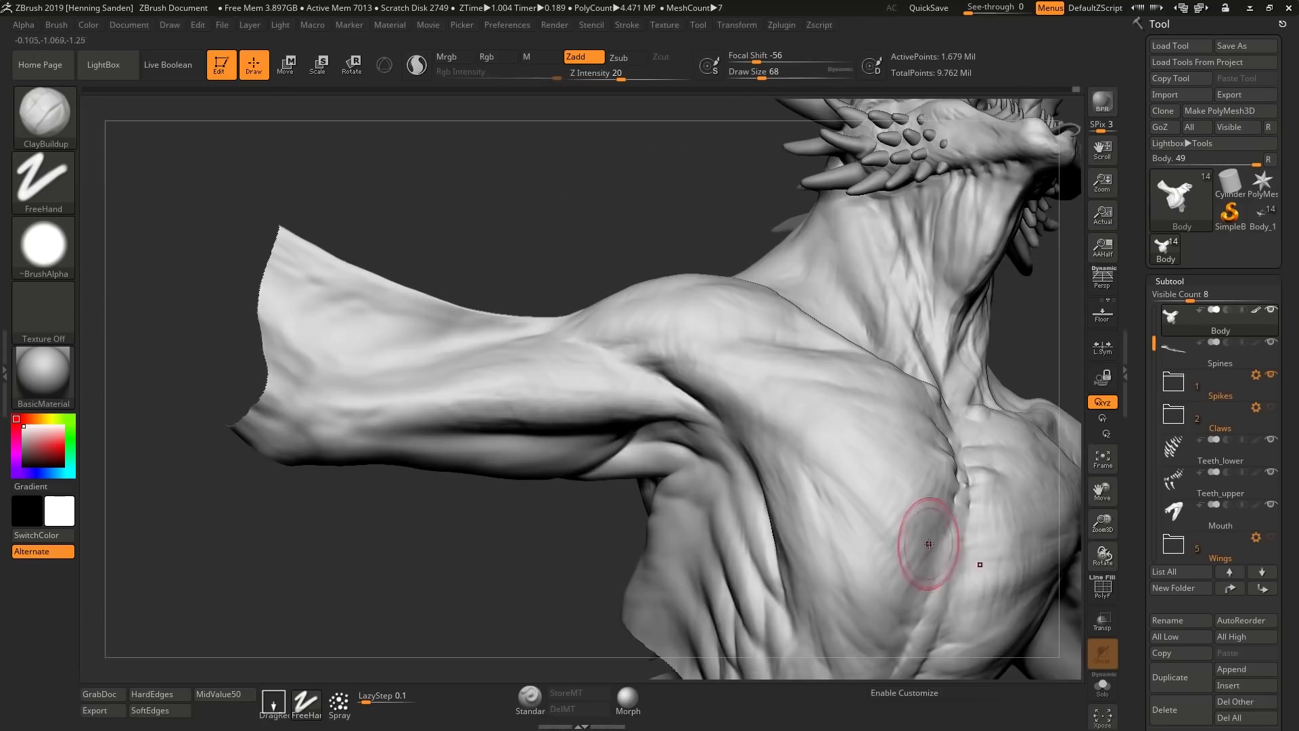
mouse_move(848, 492)
right_mouse_down()
mouse_move(816, 435)
mouse_move(881, 486)
right_mouse_up()
key("s")
left_click_drag(881, 486, 875, 486)
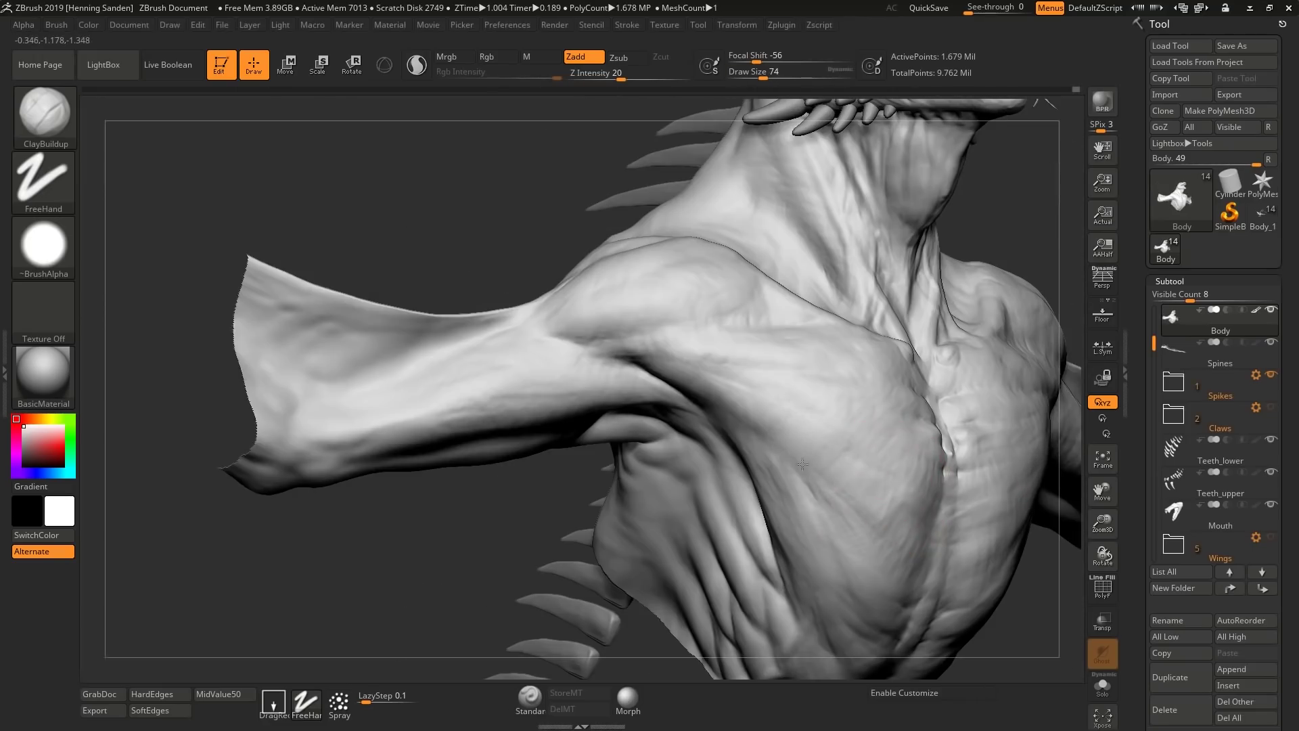
right_click_drag(878, 505, 896, 558)
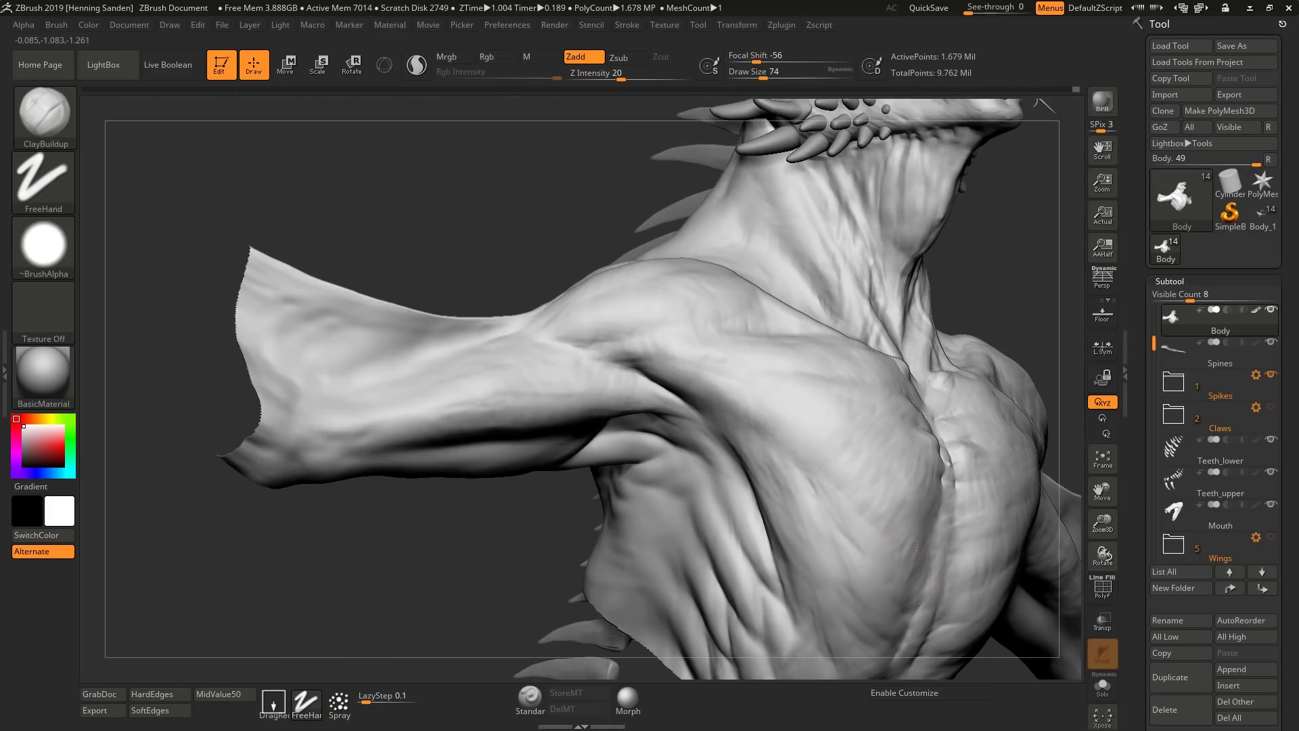
Sculpt the side of the ribcage, the armpit and the underside of the upper arm with ClayBuildup at draw size 74
right_click_drag(824, 462, 1011, 569)
right_click_drag(869, 518, 1015, 481)
right_click_drag(748, 508, 742, 577)
left_click_drag(733, 498, 769, 576)
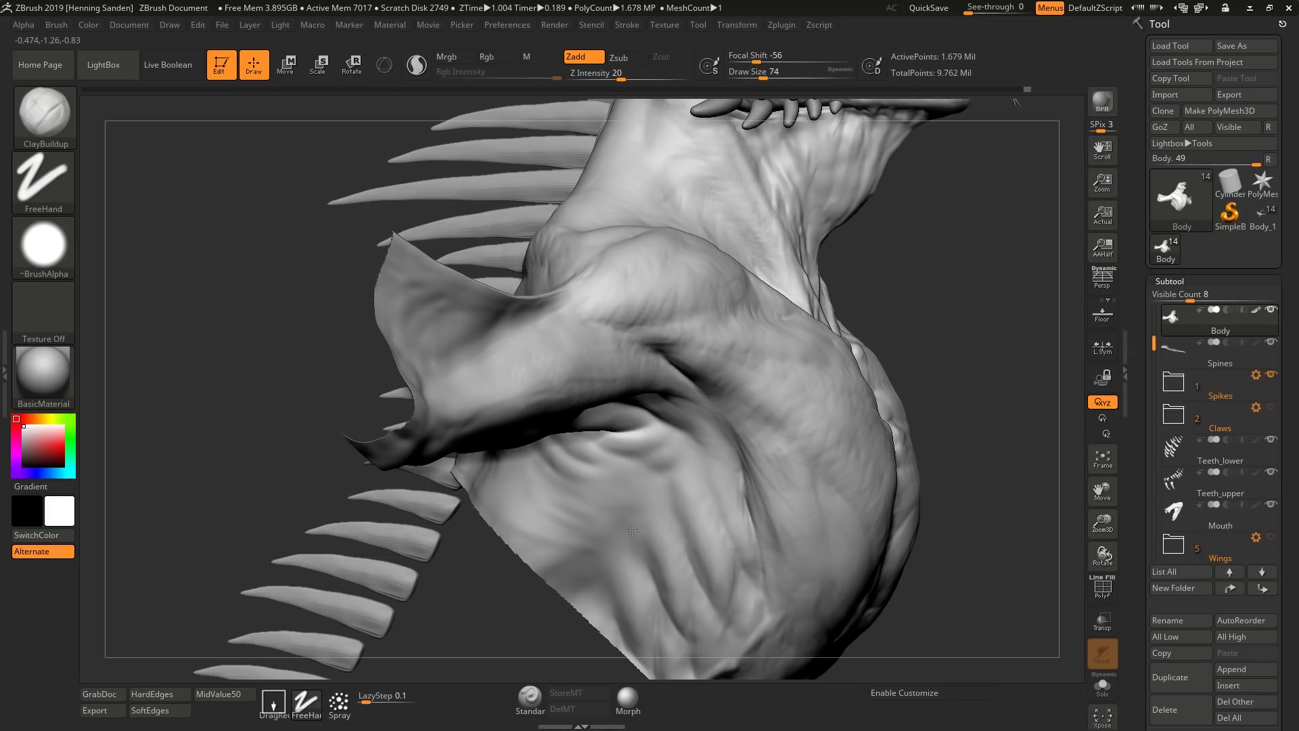
right_click_drag(587, 497, 666, 388)
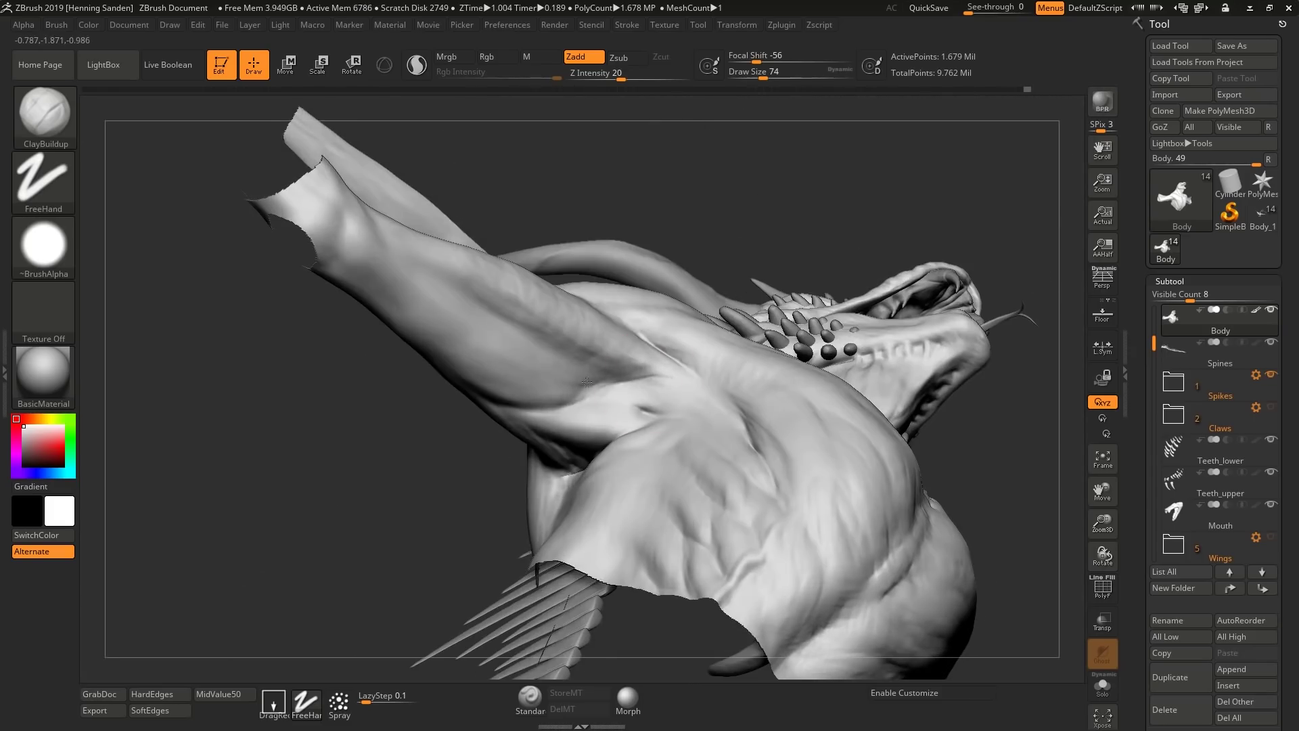
right_click_drag(586, 360, 633, 354)
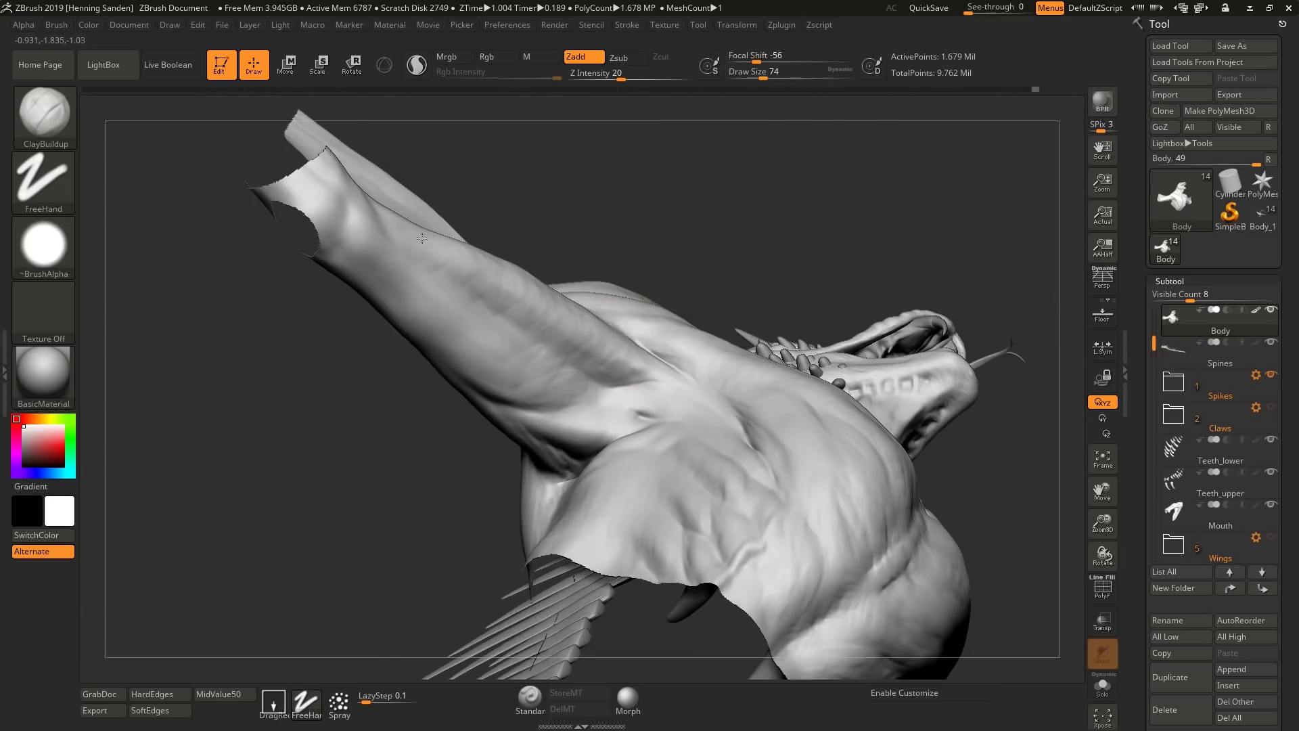
right_click_drag(421, 257, 709, 393)
right_click_drag(730, 458, 687, 449)
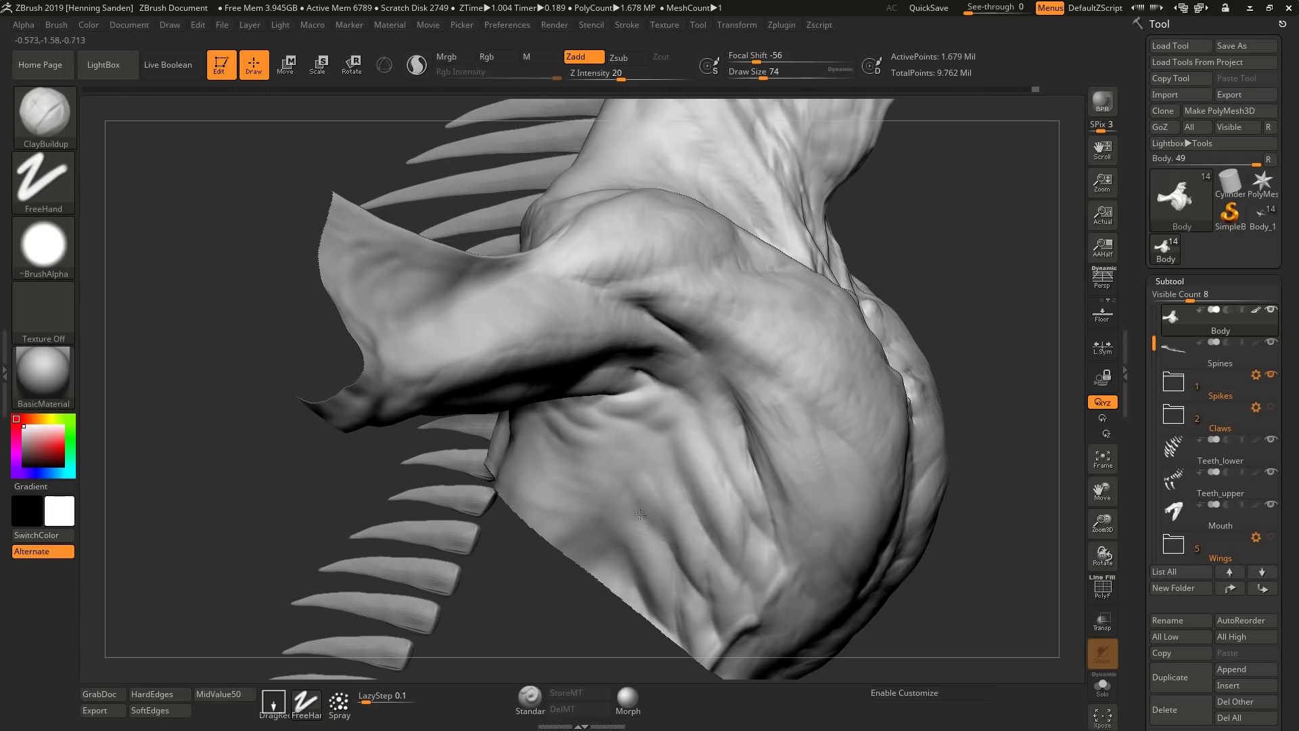
Detail the base of the neck between the collarbones with ClayBuildup at draw size 44
mouse_move(656, 410)
right_mouse_down()
mouse_move(808, 388)
mouse_move(757, 298)
mouse_move(880, 305)
mouse_move(870, 351)
mouse_move(757, 389)
mouse_move(677, 382)
mouse_move(681, 455)
mouse_move(736, 454)
mouse_move(669, 485)
mouse_move(643, 418)
mouse_move(661, 471)
right_mouse_up()
key("bracketleft")
key("bracketleft")
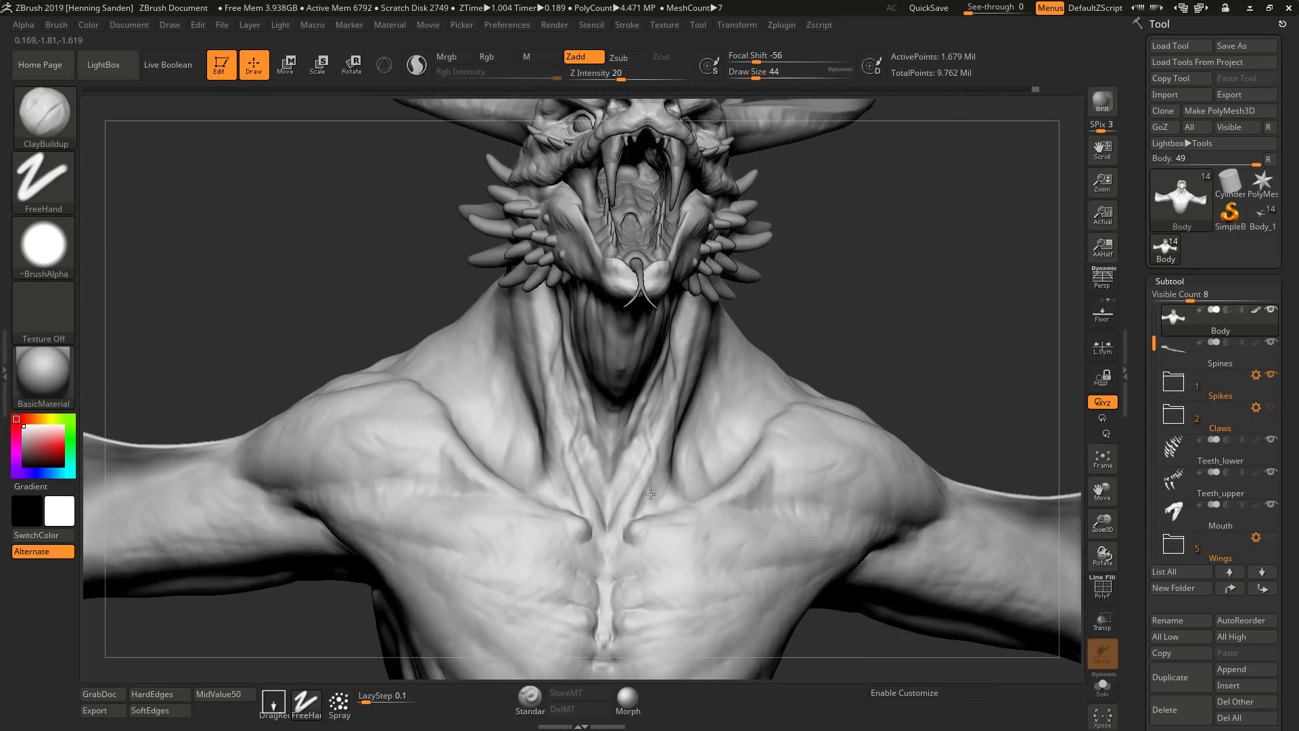
Refine the skin folds under the lower jaw and on the throat with the Smooth and Standard brushes at draw size 13
mouse_move(606, 425)
right_mouse_down()
mouse_move(518, 406)
mouse_move(555, 258)
mouse_move(595, 291)
right_mouse_up()
key("s")
left_click_drag(595, 291, 589, 291)
right_click_drag(589, 291, 551, 215)
key("1")
mouse_move(551, 215)
left_mouse_down()
mouse_move(551, 231)
mouse_move(554, 216)
left_mouse_up()
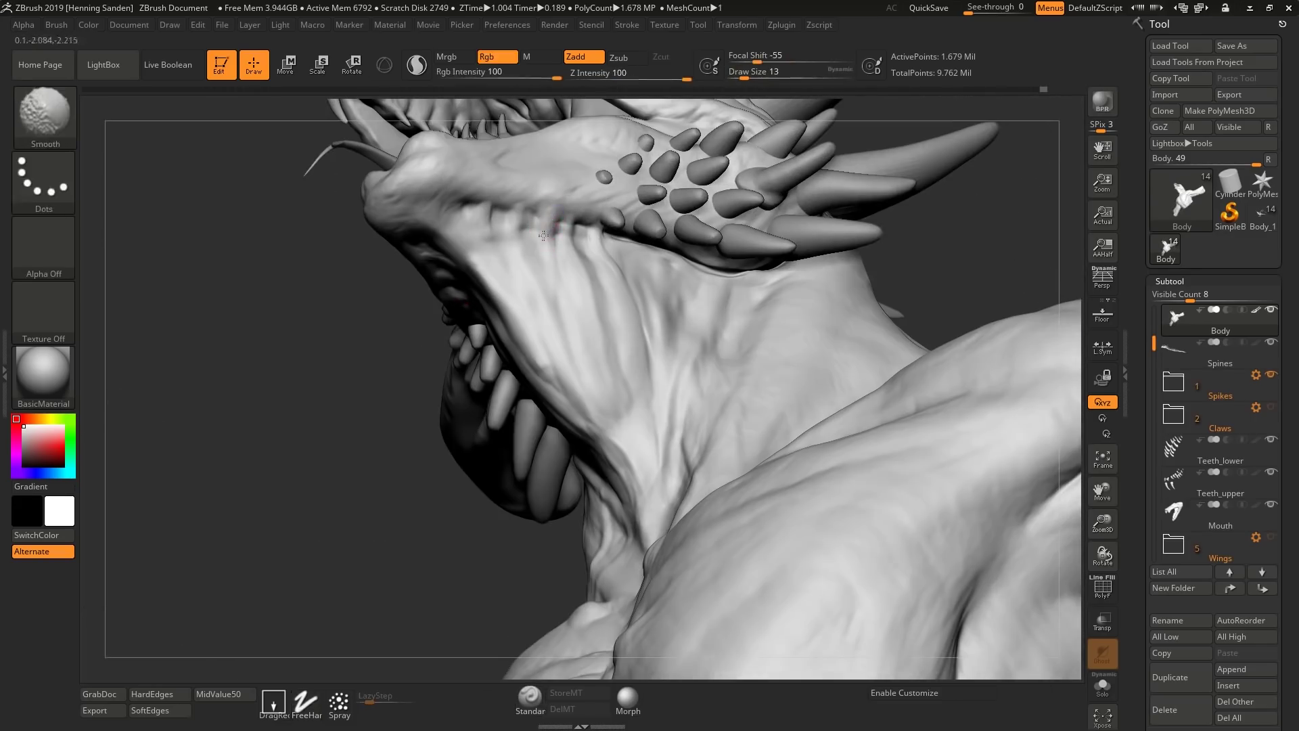
right_click_drag(569, 309, 594, 295)
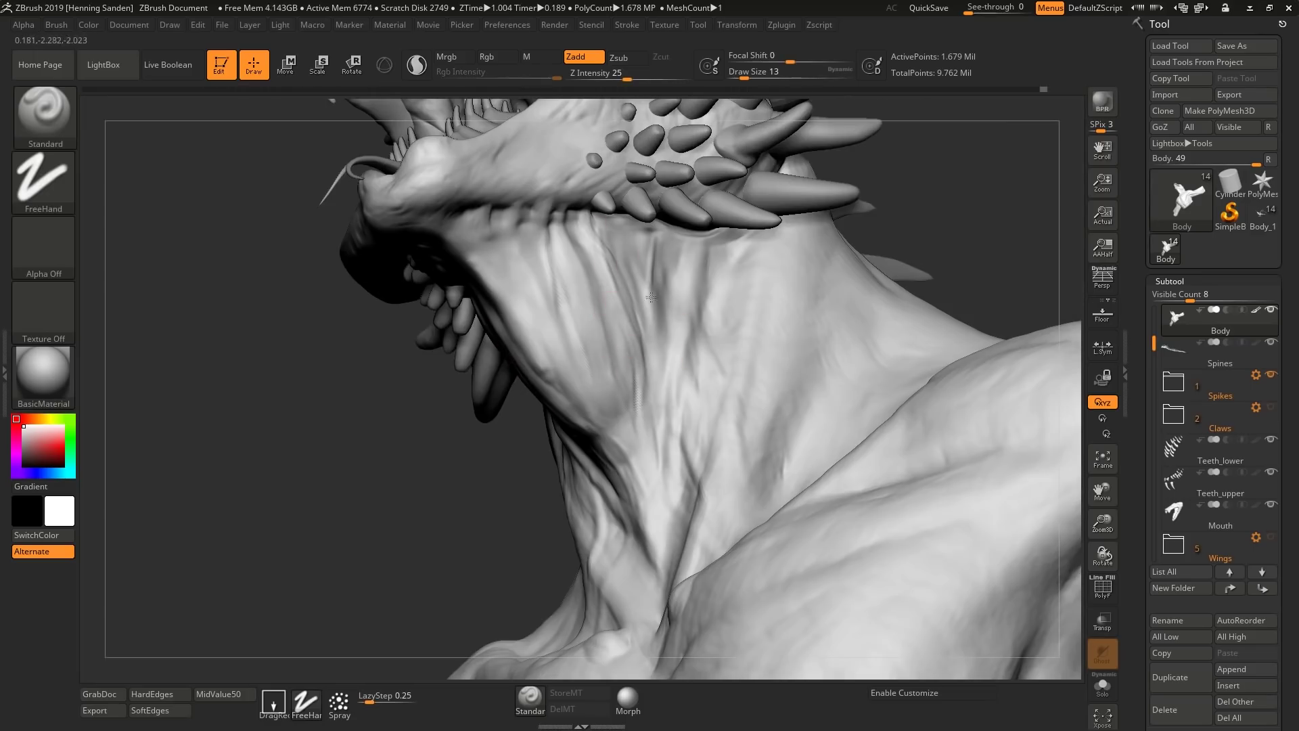
right_click_drag(664, 458, 551, 201)
mouse_move(525, 223)
left_mouse_down()
mouse_move(537, 255)
mouse_move(498, 194)
left_mouse_up()
right_click_drag(464, 212, 595, 386)
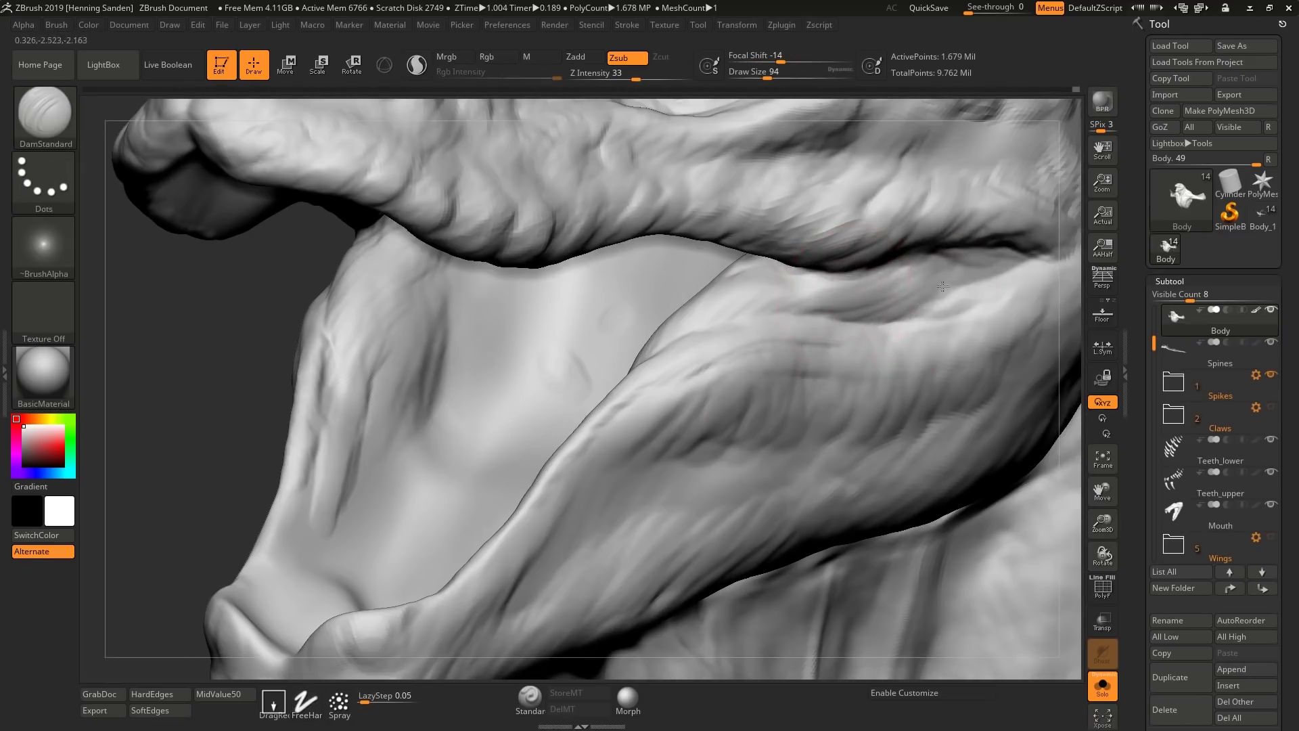
Carve creases into the skin at the corner of the mouth with DamStandard at draw size 74
key("bracketleft")
key("bracketleft")
mouse_move(880, 321)
left_mouse_down()
mouse_move(734, 315)
mouse_move(649, 369)
left_mouse_up()
left_click_drag(792, 288, 680, 341)
left_click_drag(968, 271, 861, 316)
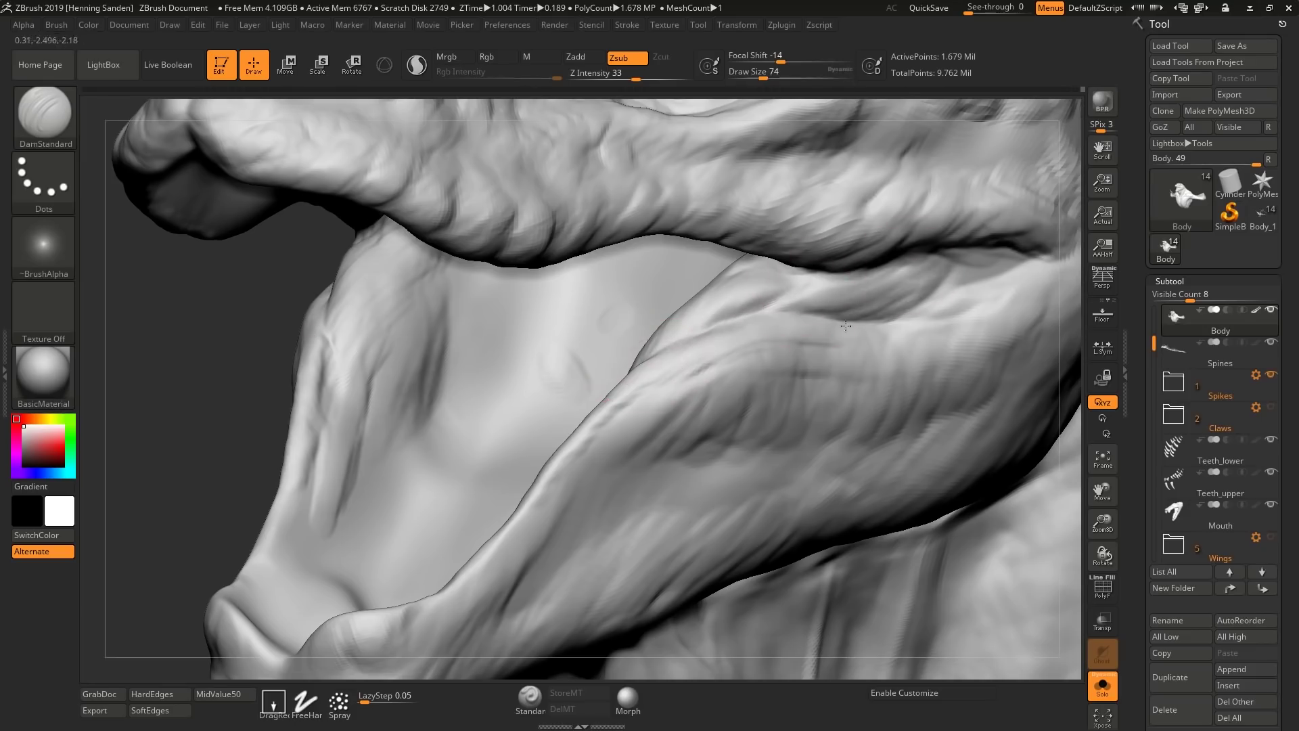
Switch to ClayBuildup and sculpt the upper eyelid at draw size 44 and the brow above the eye at draw size 62
key("b")
key("c")
key("b")
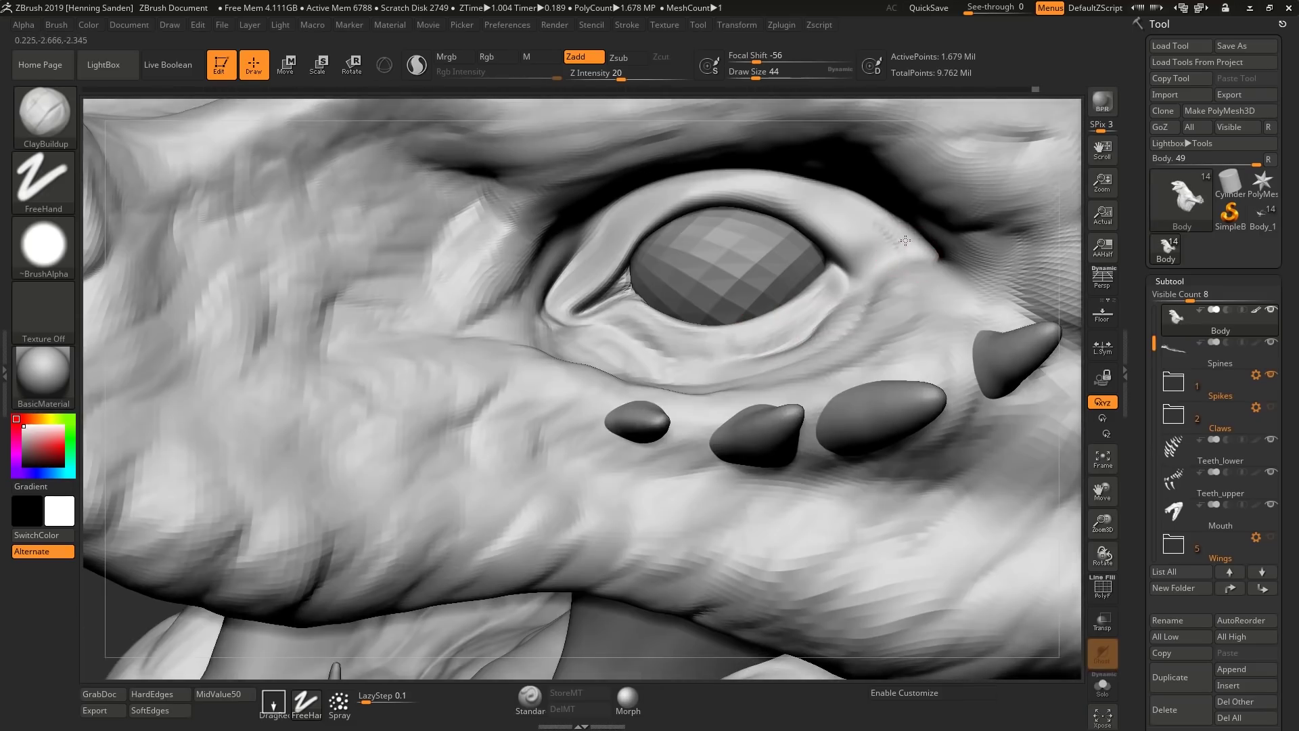
mouse_move(756, 200)
left_mouse_down()
mouse_move(842, 237)
mouse_move(853, 229)
mouse_move(816, 219)
left_mouse_up()
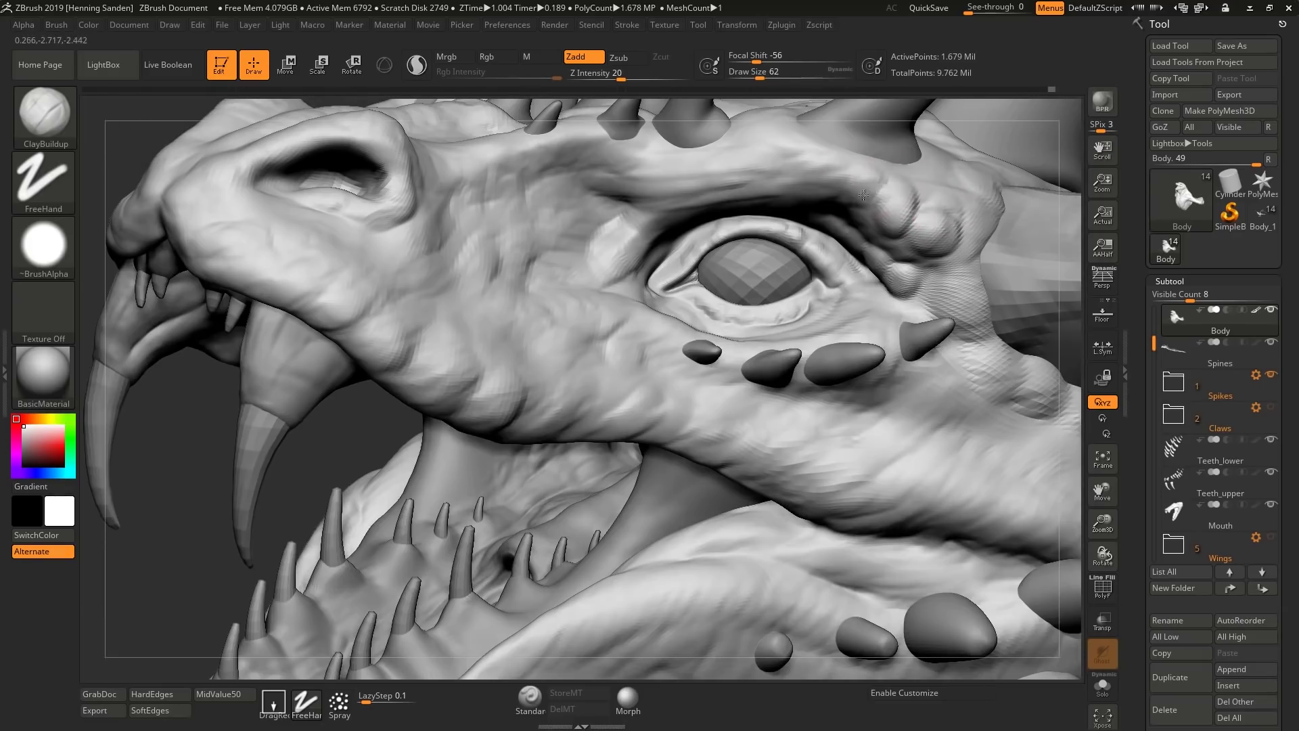
mouse_move(880, 196)
left_mouse_down()
mouse_move(812, 169)
mouse_move(677, 165)
left_mouse_up()
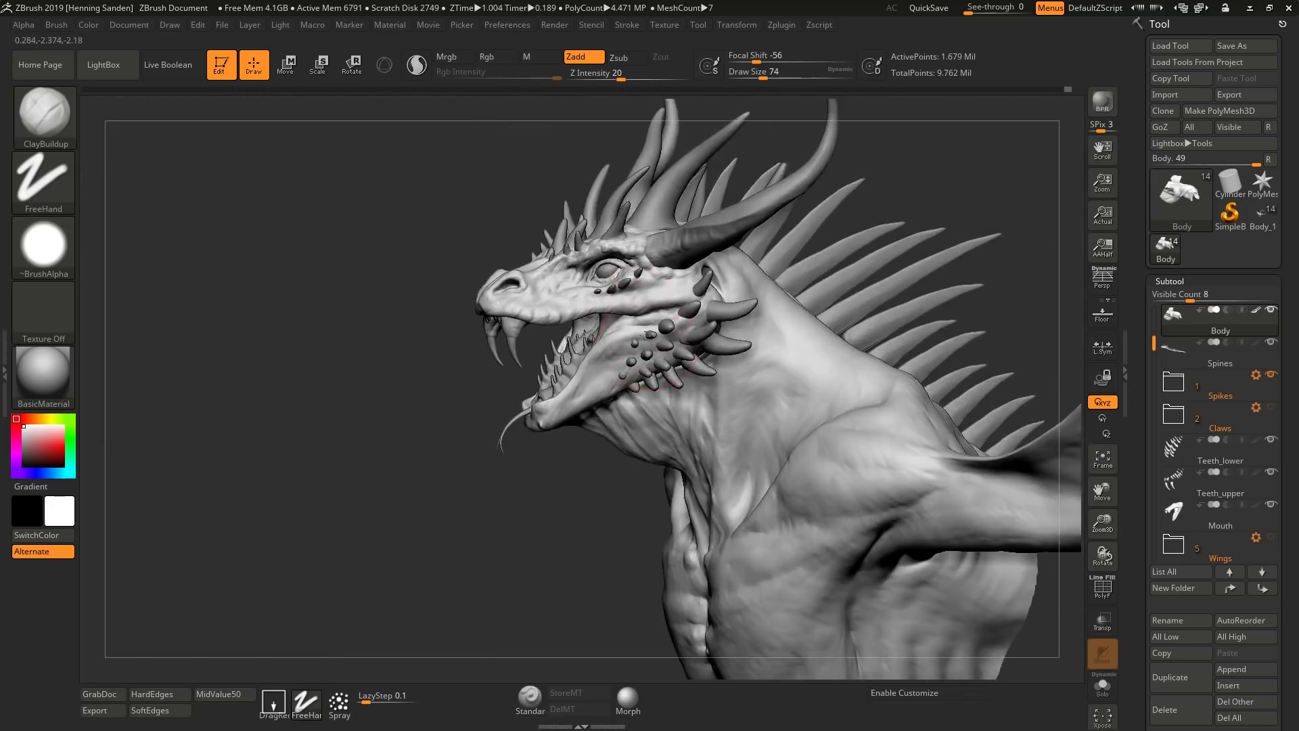
Build up the rim of the lower jaw on the Body subtool with ClayBuildup, reducing the draw size from 68 to 49
mouse_move(645, 335)
right_mouse_down("ctrl")
mouse_move(490, 426)
mouse_move(575, 406)
mouse_move(626, 420)
right_mouse_up("ctrl")
key("s")
left_click_drag(628, 420, 624, 420)
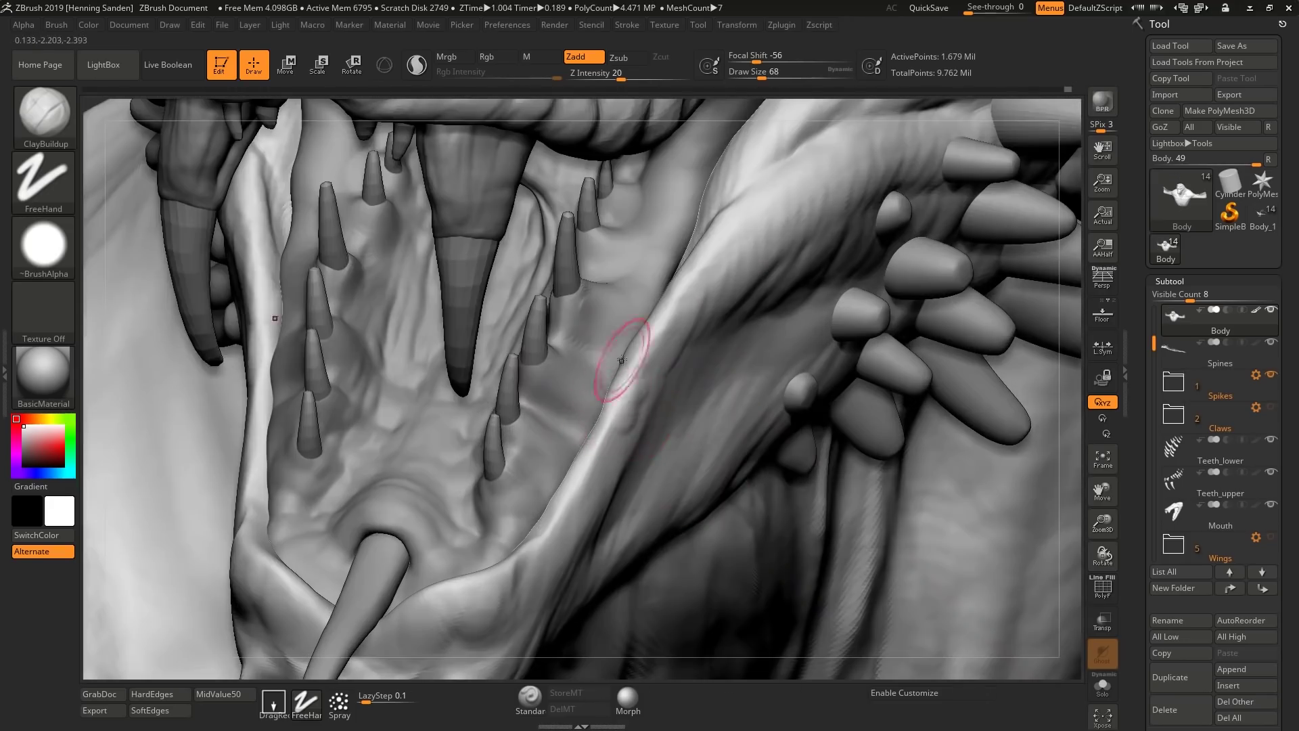
left_click(518, 420, "alt")
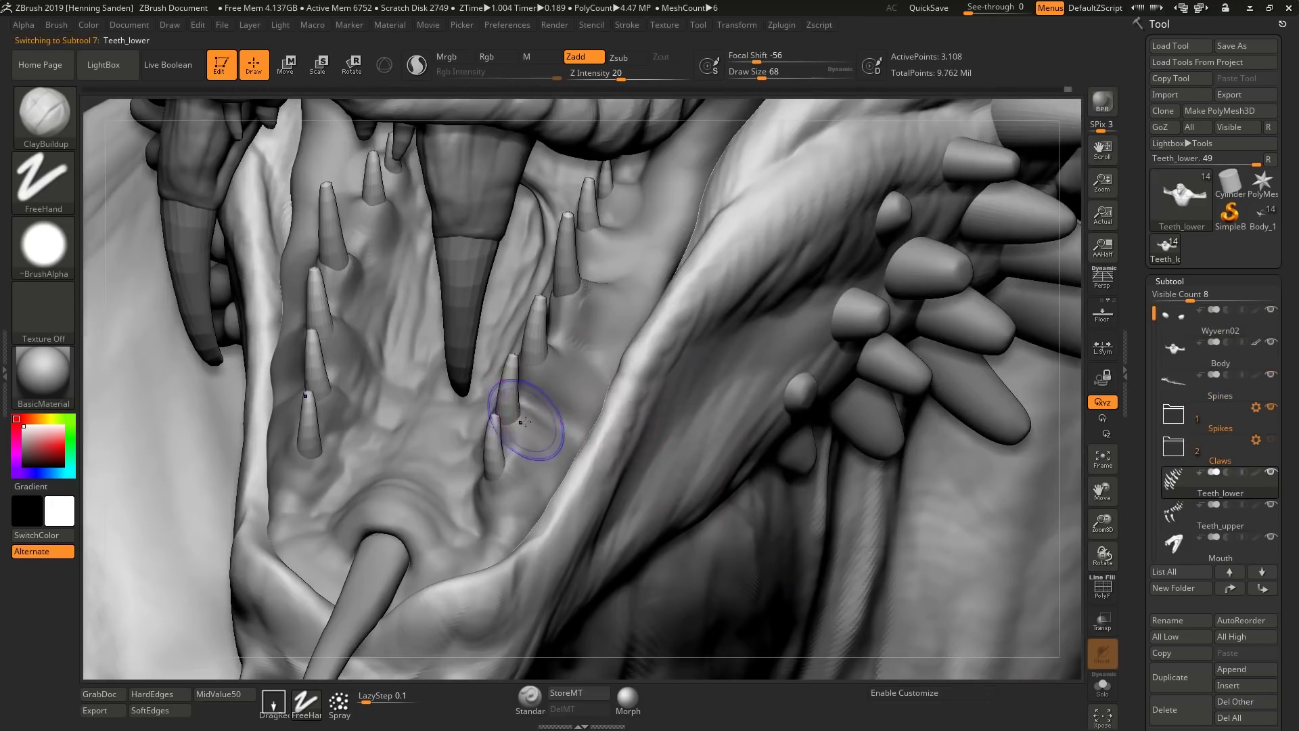
left_click(595, 457, "alt")
right_click_drag(594, 455, 537, 537)
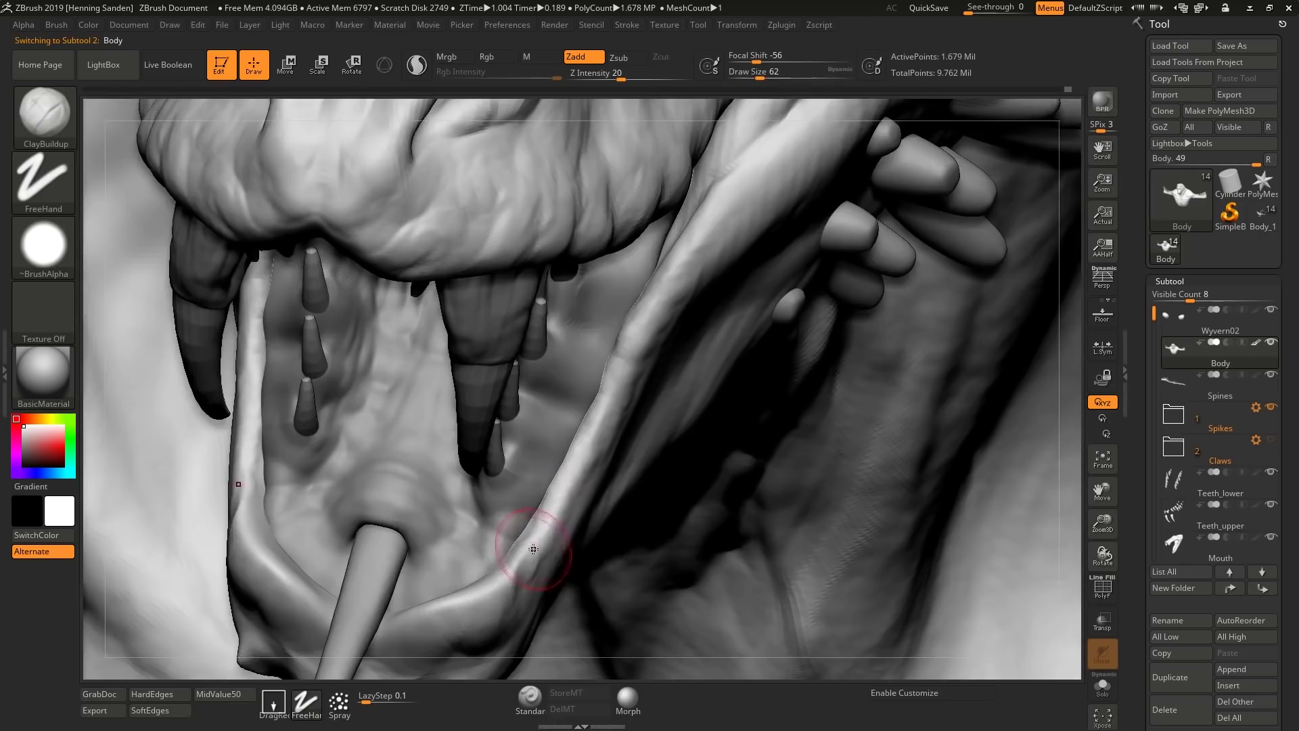
right_click_drag(488, 602, 704, 473)
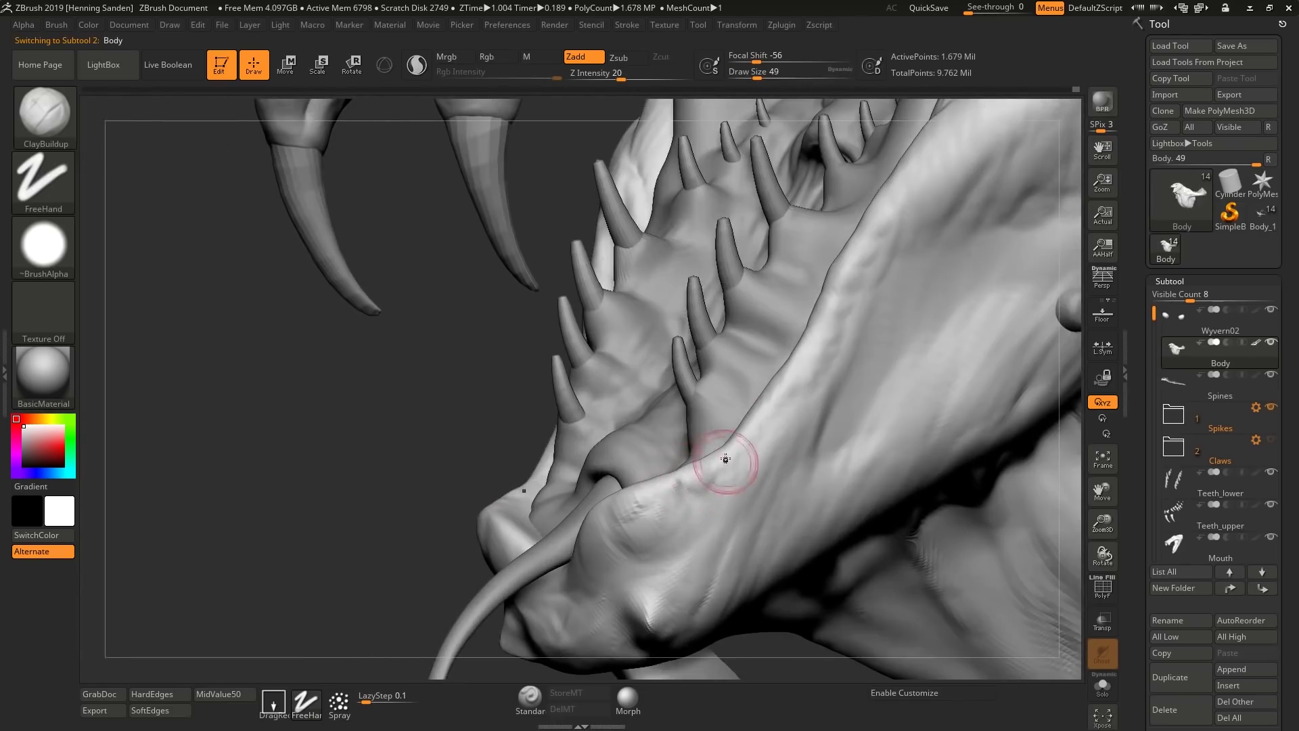
Add and smooth skin bumps along the outer side of the lower jaw with ClayBuildup at draw size 77
right_click_drag(873, 467, 806, 348)
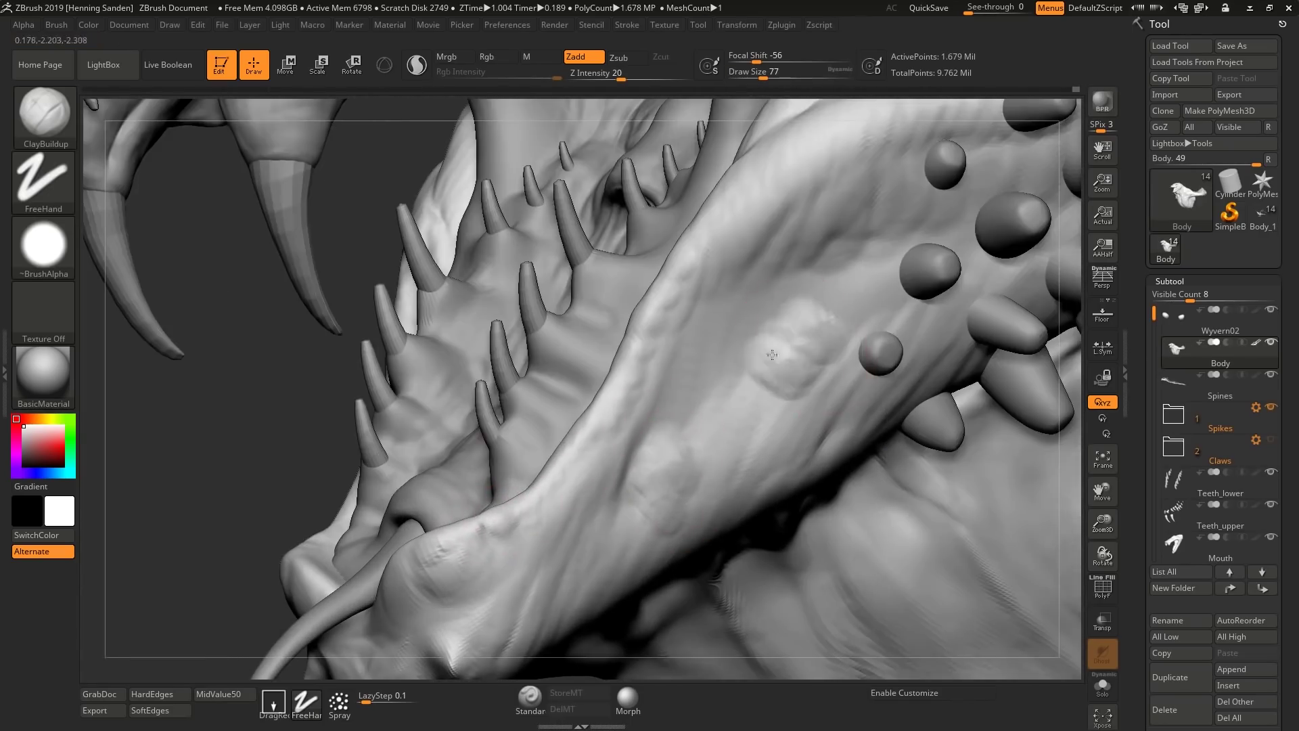
right_click_drag(785, 393, 822, 352)
left_click_drag(812, 365, 717, 402, "shift")
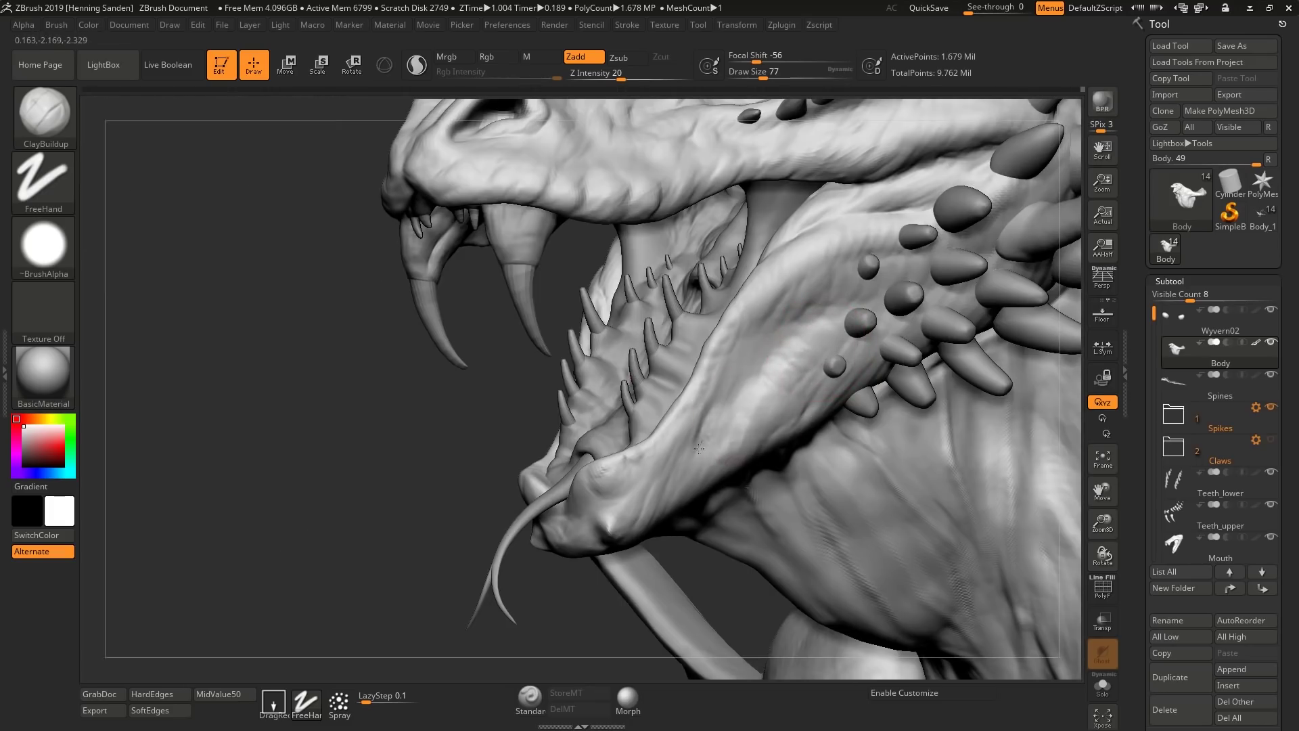
Select the Extract3 spikes subtool, isolate it and carve a large jaw spike with DamStandard at draw size 65
right_click_drag(685, 462, 837, 394)
left_click(837, 394, "alt")
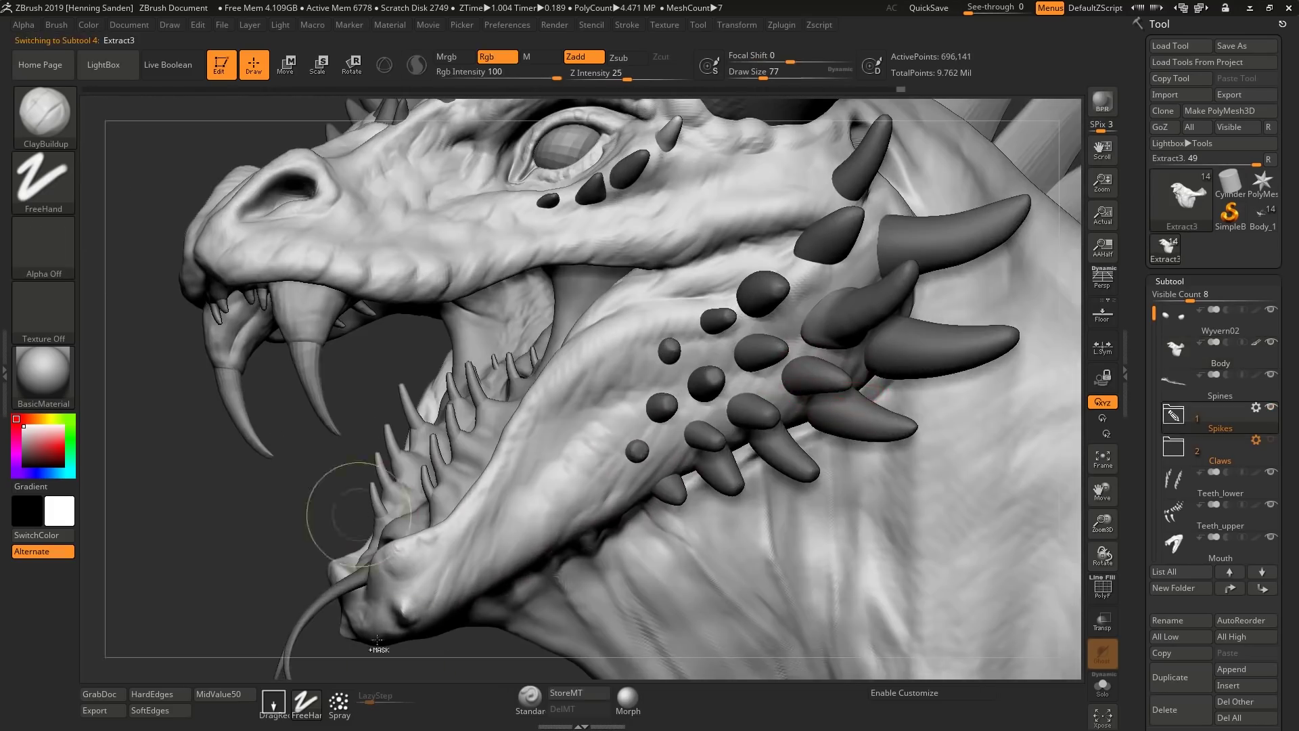
left_click_drag(342, 501, 423, 599, "ctrl")
key("b")
key("d")
key("s")
right_click_drag(851, 402, 823, 397, "ctrl")
key("alt+s")
left_click_drag(812, 405, 700, 385)
right_click_drag(760, 380, 824, 398)
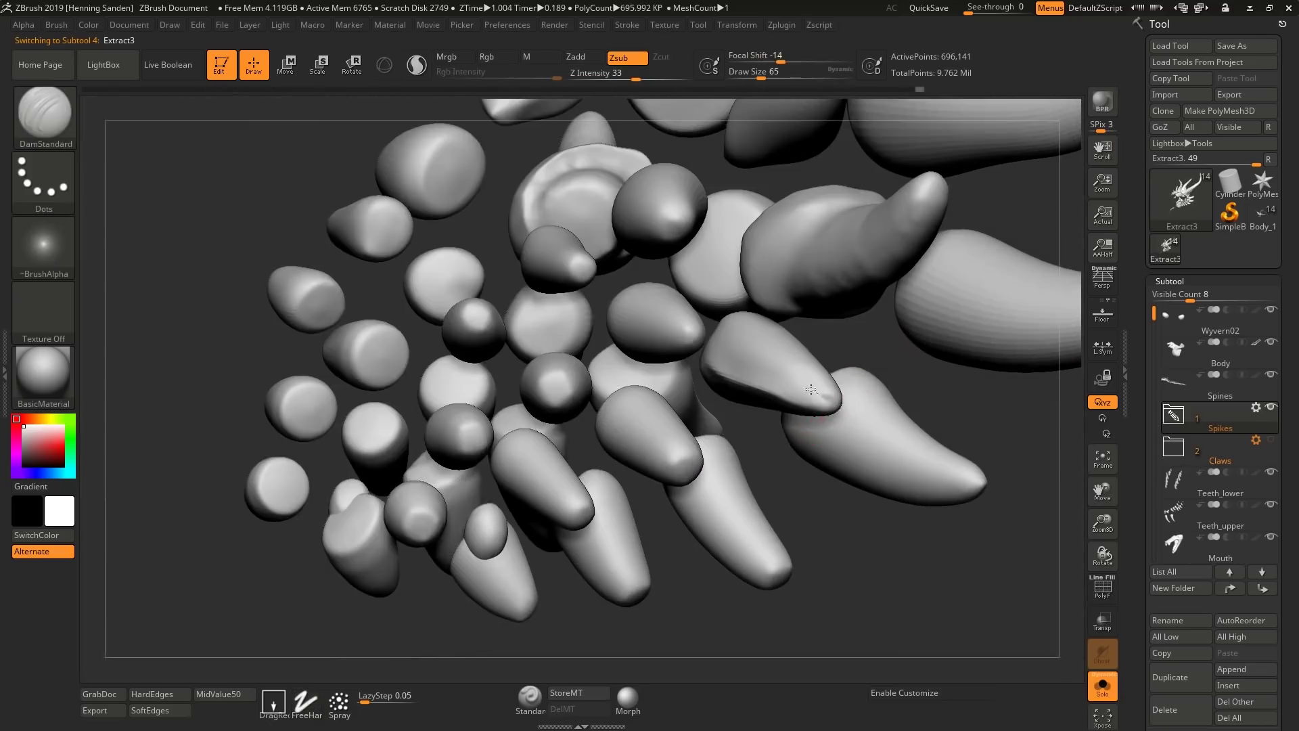
Carve edges into the neighbouring jaw spikes with DamStandard and show the other subtools again
right_click_drag(742, 361, 674, 455)
left_click_drag(613, 442, 597, 441)
key("ctrl+z")
left_click_drag(706, 460, 632, 462)
key("alt+s")
mouse_move(725, 441)
right_mouse_down("ctrl")
mouse_move(834, 408)
mouse_move(849, 391)
right_mouse_up("ctrl")
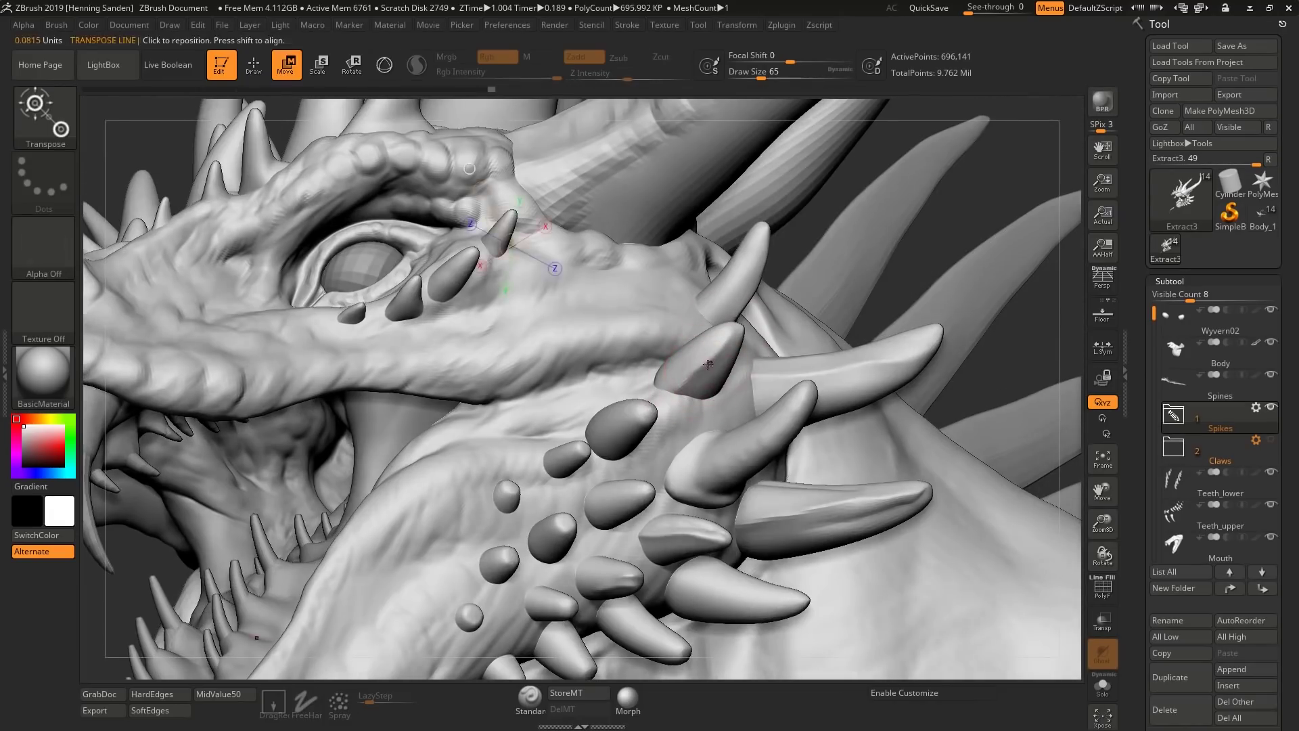
Mask the upper jaw spikes one at a time, reposition them with the Transpose line and clear the mask
key("w")
left_click(706, 364, "ctrl")
mouse_move(721, 339)
left_mouse_down()
mouse_move(832, 340)
mouse_move(880, 235)
left_mouse_up()
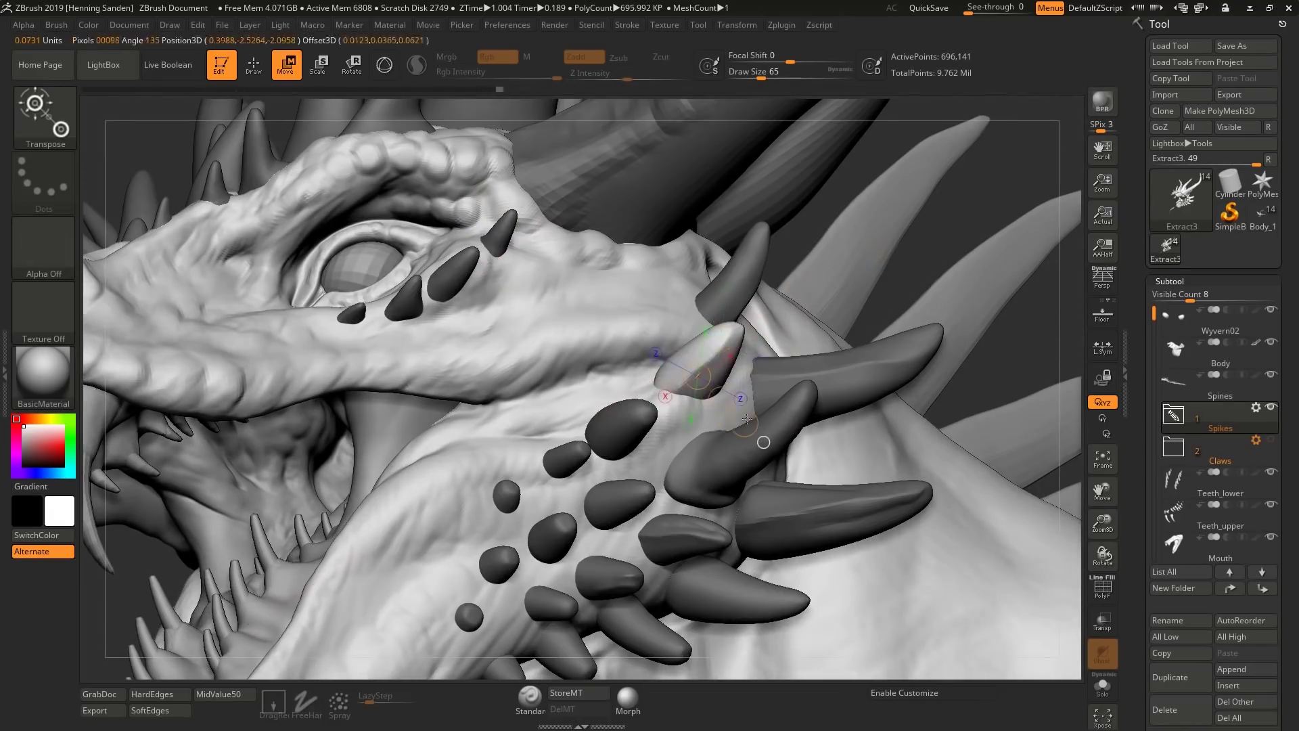
left_click(612, 433, "ctrl")
left_click_drag(613, 441, 630, 459)
left_click(567, 460, "ctrl")
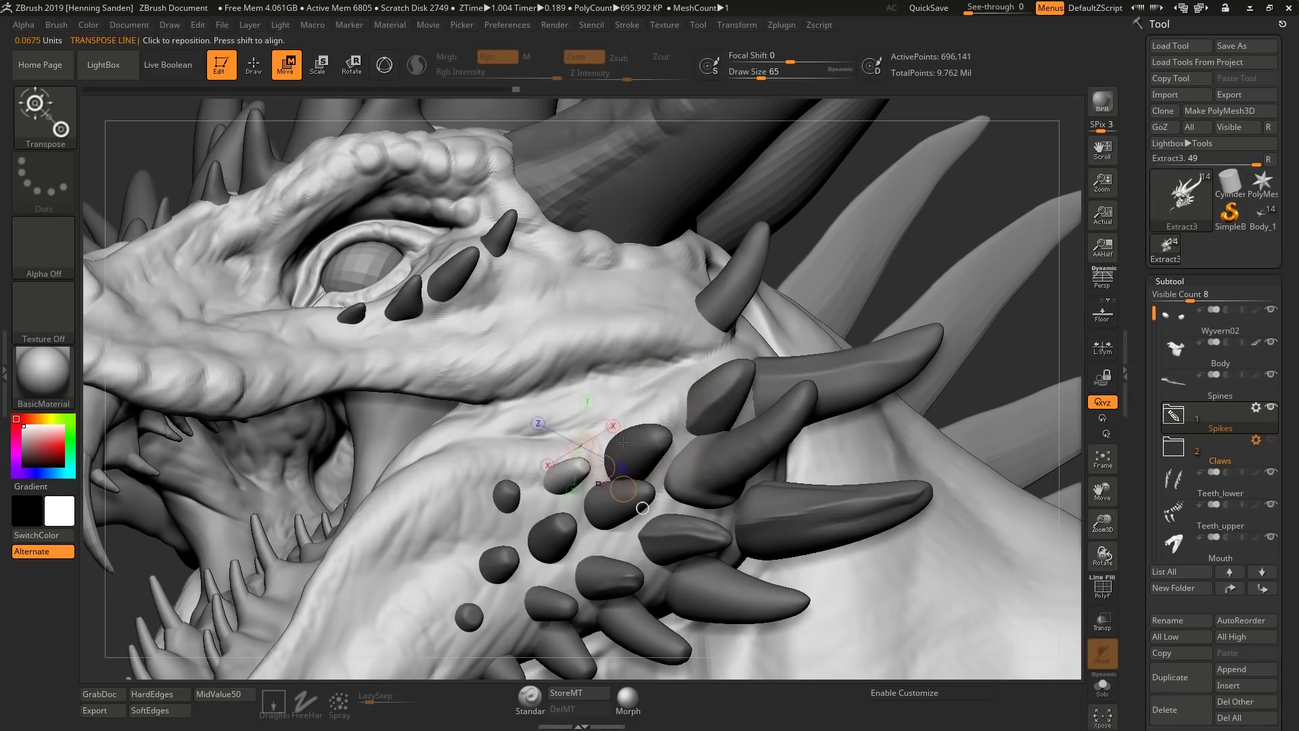
key("q")
key("ctrl+shift+a")
Build up surface ridges on the large rear jaw spikes with ClayBuildup at draw size 49
key("b")
key("c")
key("b")
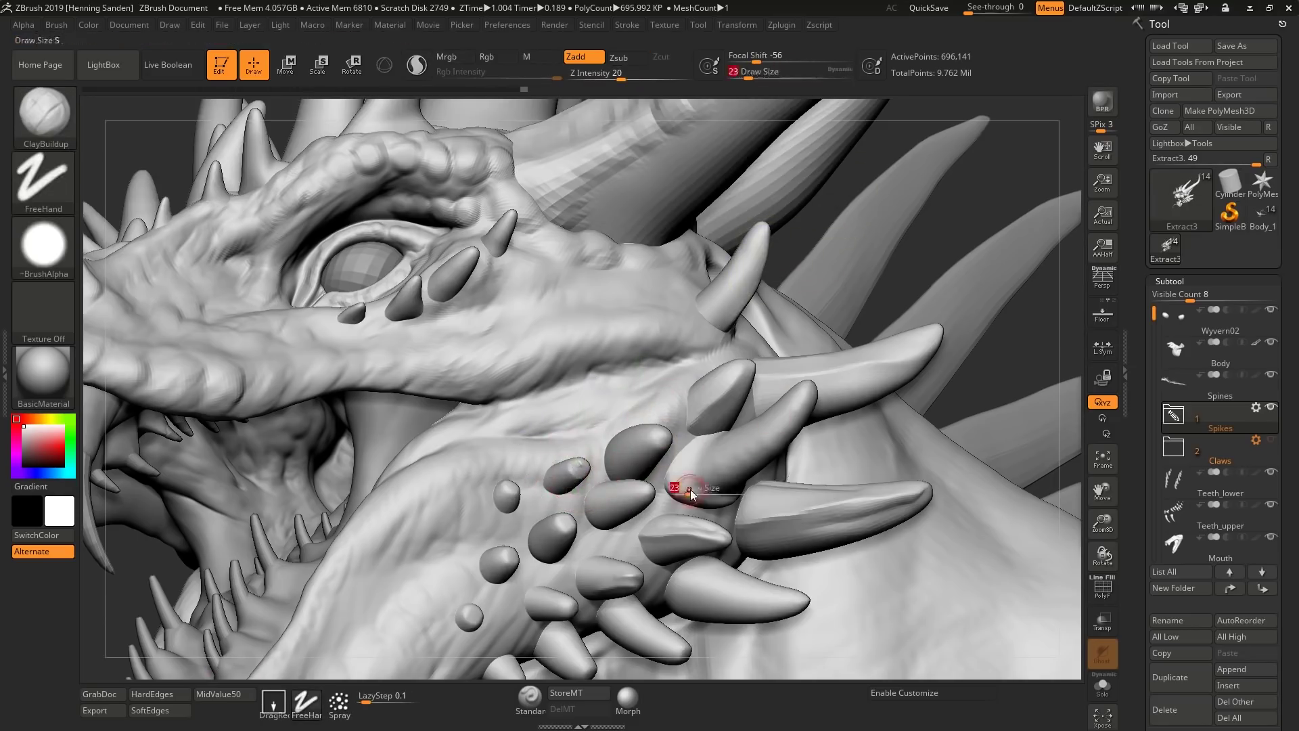
left_click_drag(840, 526, 755, 540)
right_click_drag(882, 371, 869, 426)
left_click_drag(904, 352, 802, 367)
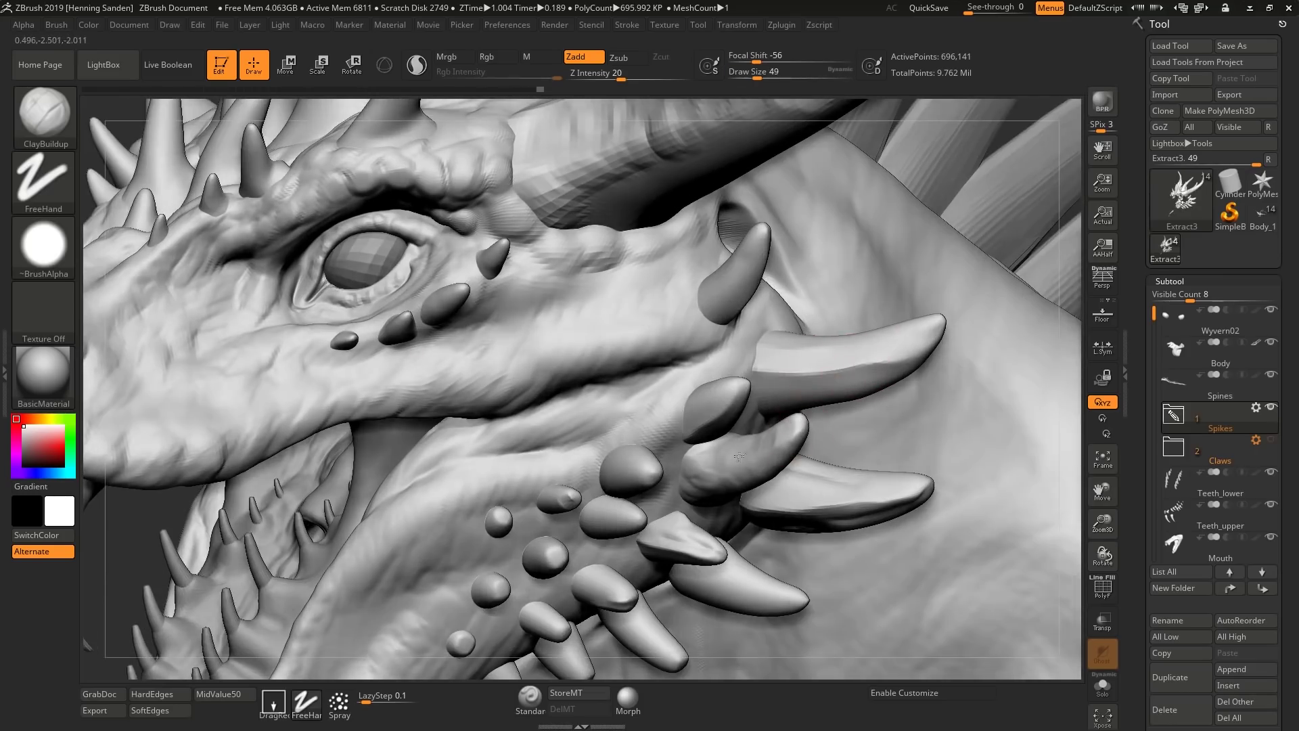
mouse_move(559, 498)
right_mouse_down()
mouse_move(719, 443)
mouse_move(778, 379)
right_mouse_up()
mouse_move(799, 484)
right_mouse_down("ctrl")
mouse_move(821, 515)
mouse_move(812, 532)
right_mouse_up("ctrl")
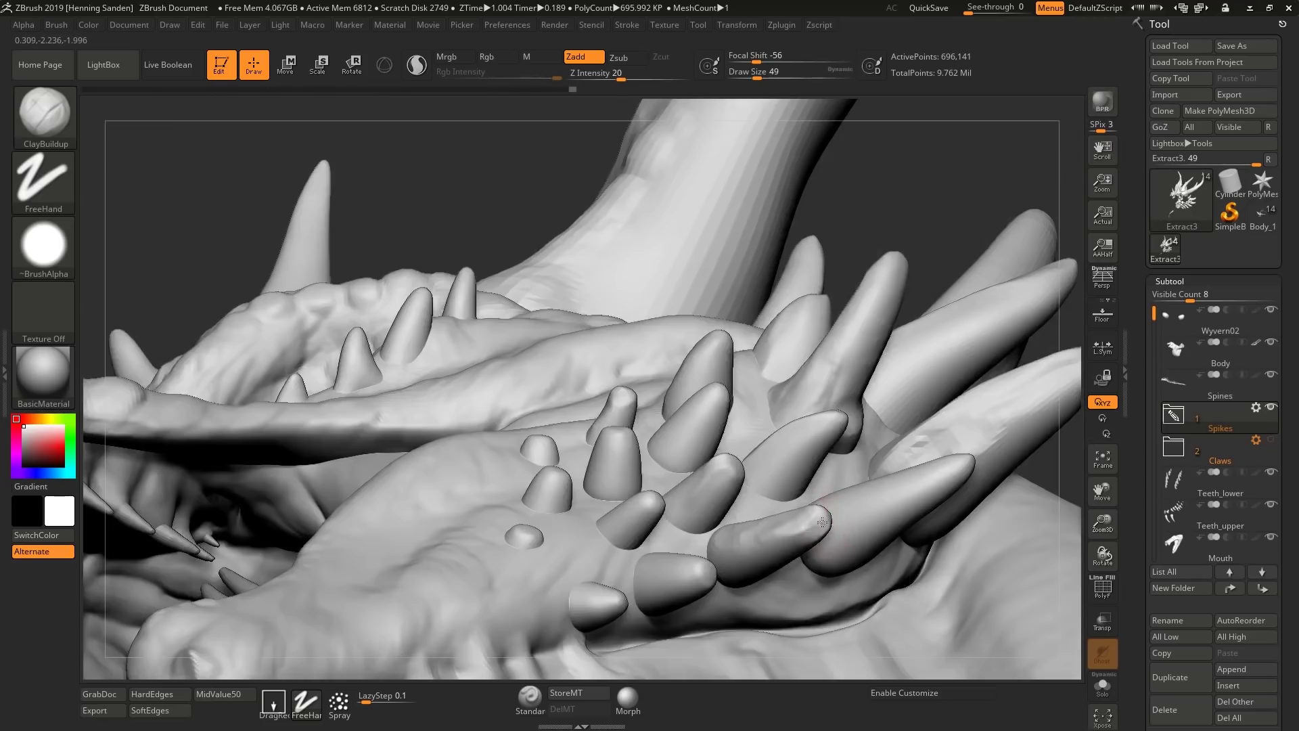
Sculpt irregular shapes into the small front jaw spikes with ClayBuildup at draw size 35
mouse_move(672, 568)
right_mouse_down()
mouse_move(613, 605)
mouse_move(586, 602)
right_mouse_up()
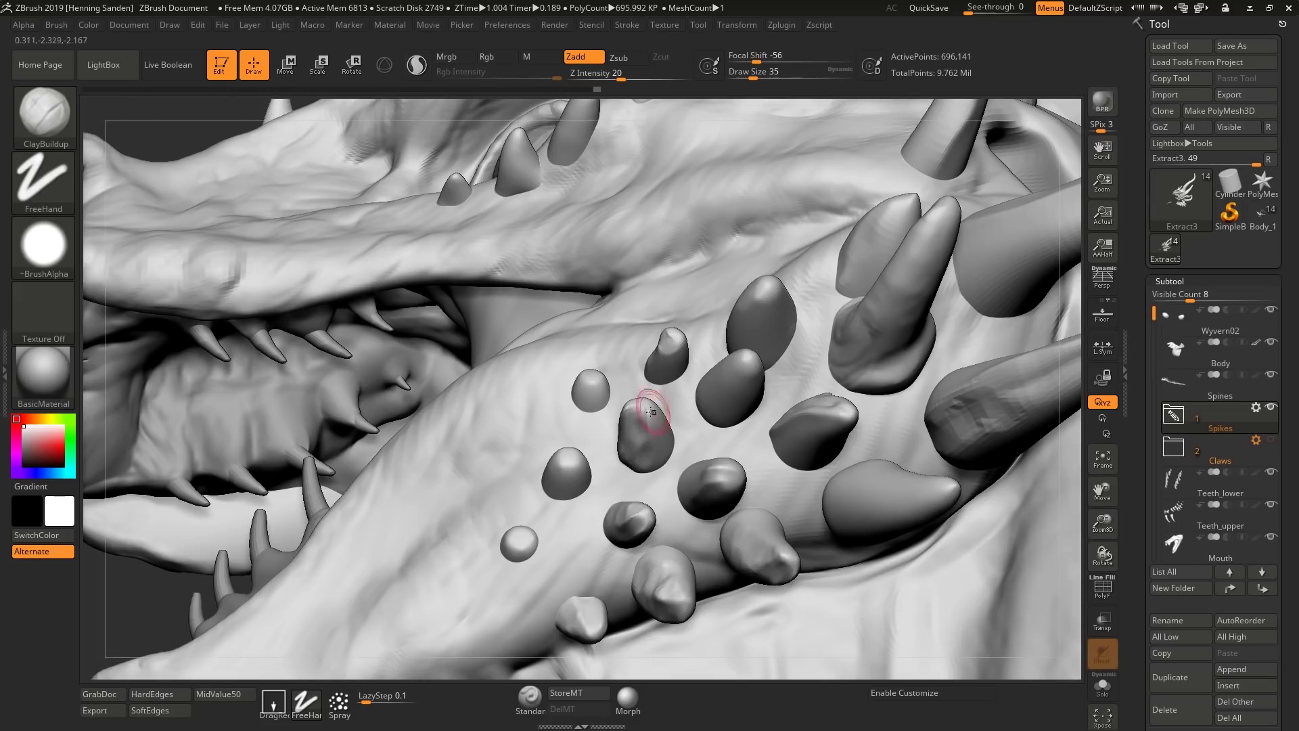
right_click_drag(667, 392, 646, 407)
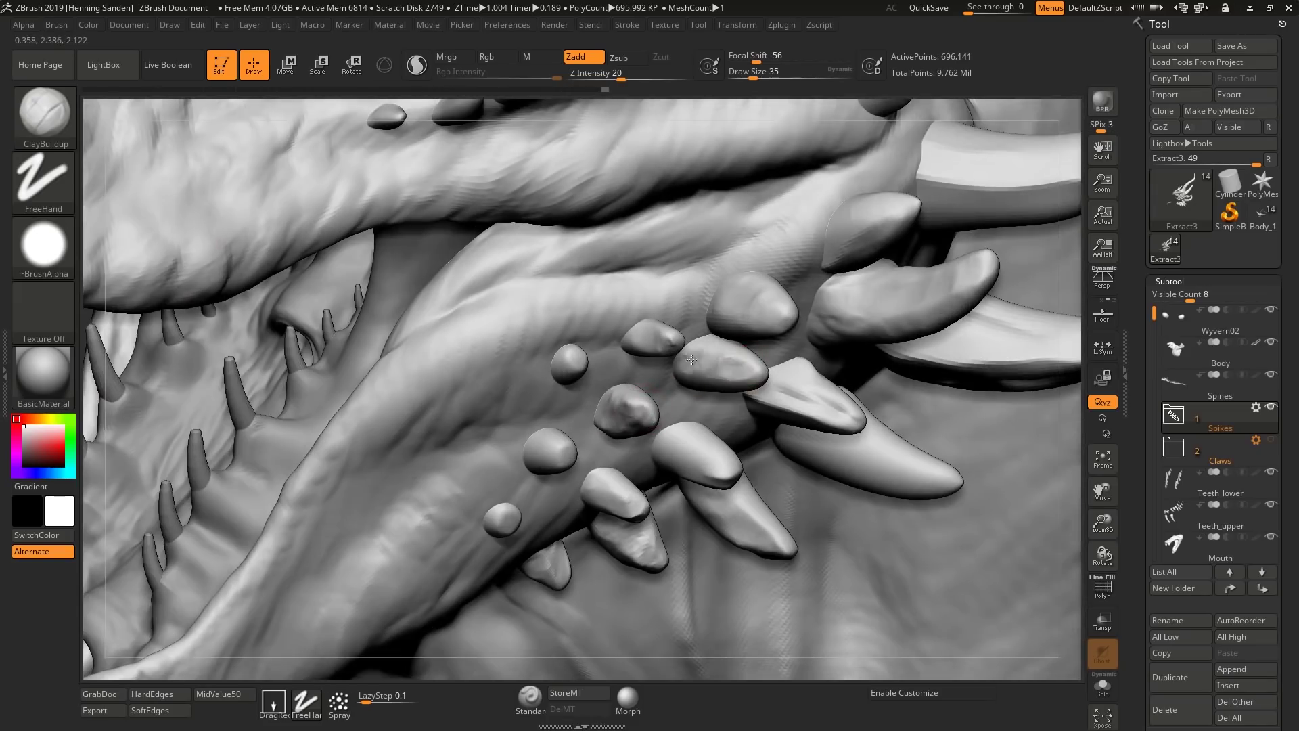
left_click_drag(500, 520, 505, 515)
mouse_move(522, 511)
right_mouse_down("ctrl")
mouse_move(716, 429)
mouse_move(699, 485)
mouse_move(723, 475)
mouse_move(686, 449)
right_mouse_up("ctrl")
Isolate the spikes, build up their hidden sides with ClayBuildup while varying the draw size, and show the full model again
key("alt+s")
key("bracketright")
key("bracketright")
key("bracketright")
left_click_drag(765, 474, 657, 472)
key("s")
left_click_drag(665, 399, 599, 397)
mouse_move(590, 376)
right_mouse_down()
mouse_move(577, 342)
mouse_move(580, 356)
right_mouse_up()
key("alt+s")
left_click_drag(580, 357, 556, 380)
key("bracketright")
key("bracketright")
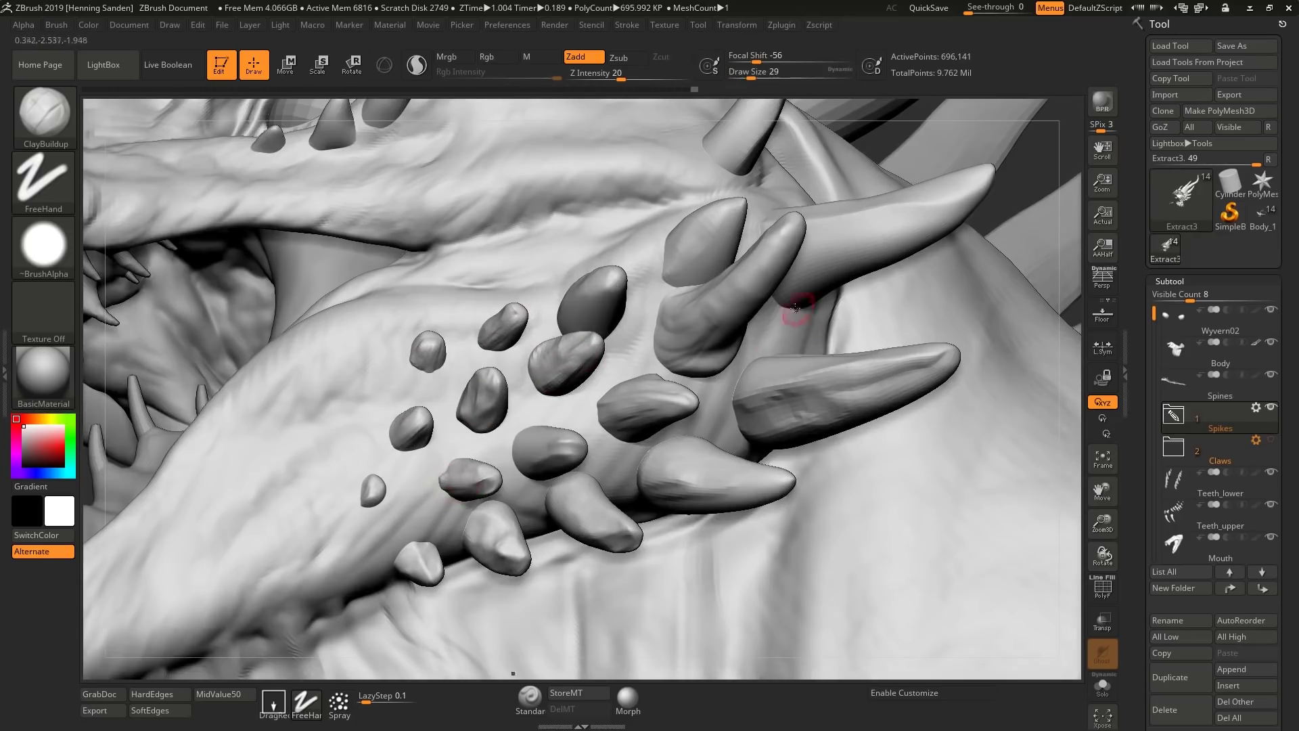
Sculpt the surfaces of the longest spikes at the back of the jaw with ClayBuildup at draw sizes 68 and 59
right_click_drag(710, 314, 727, 355)
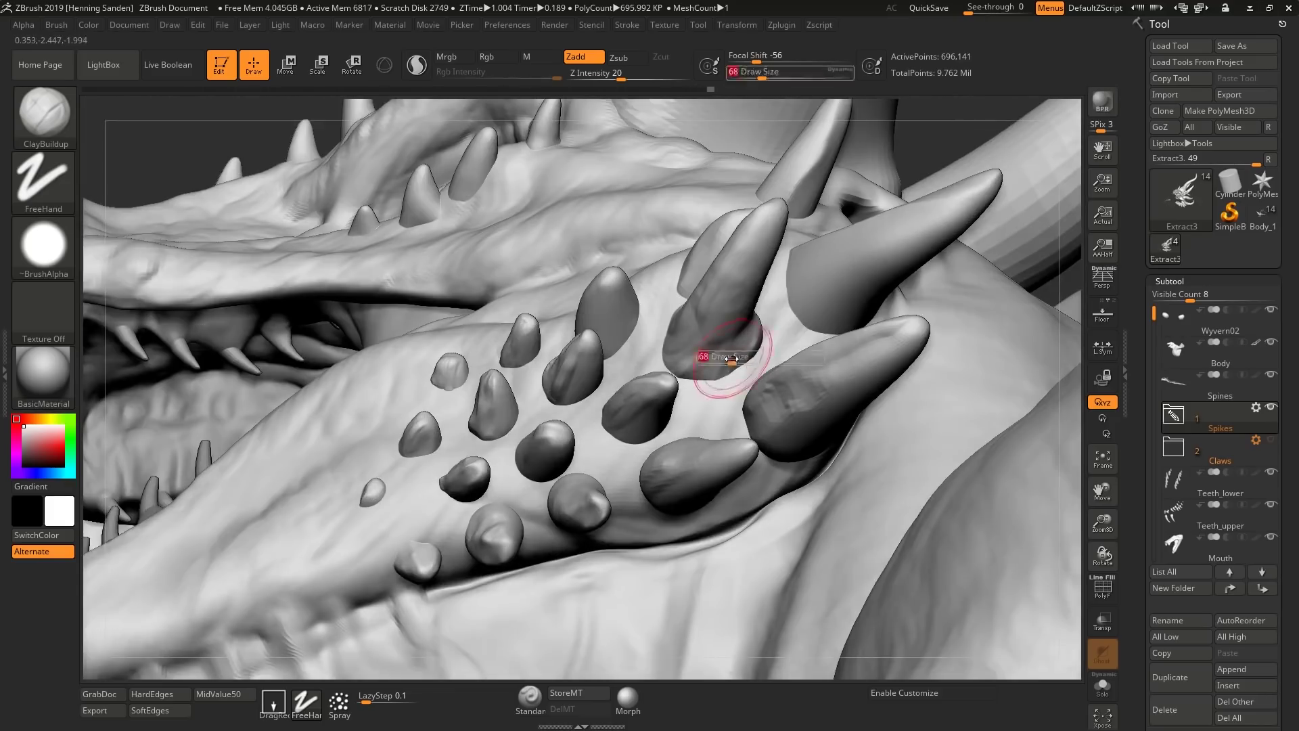
mouse_move(968, 201)
left_mouse_down()
mouse_move(832, 265)
mouse_move(807, 298)
mouse_move(839, 277)
left_mouse_up()
right_click_drag(839, 277, 841, 386)
mouse_move(841, 386)
left_mouse_down()
mouse_move(829, 369)
mouse_move(815, 393)
left_mouse_up()
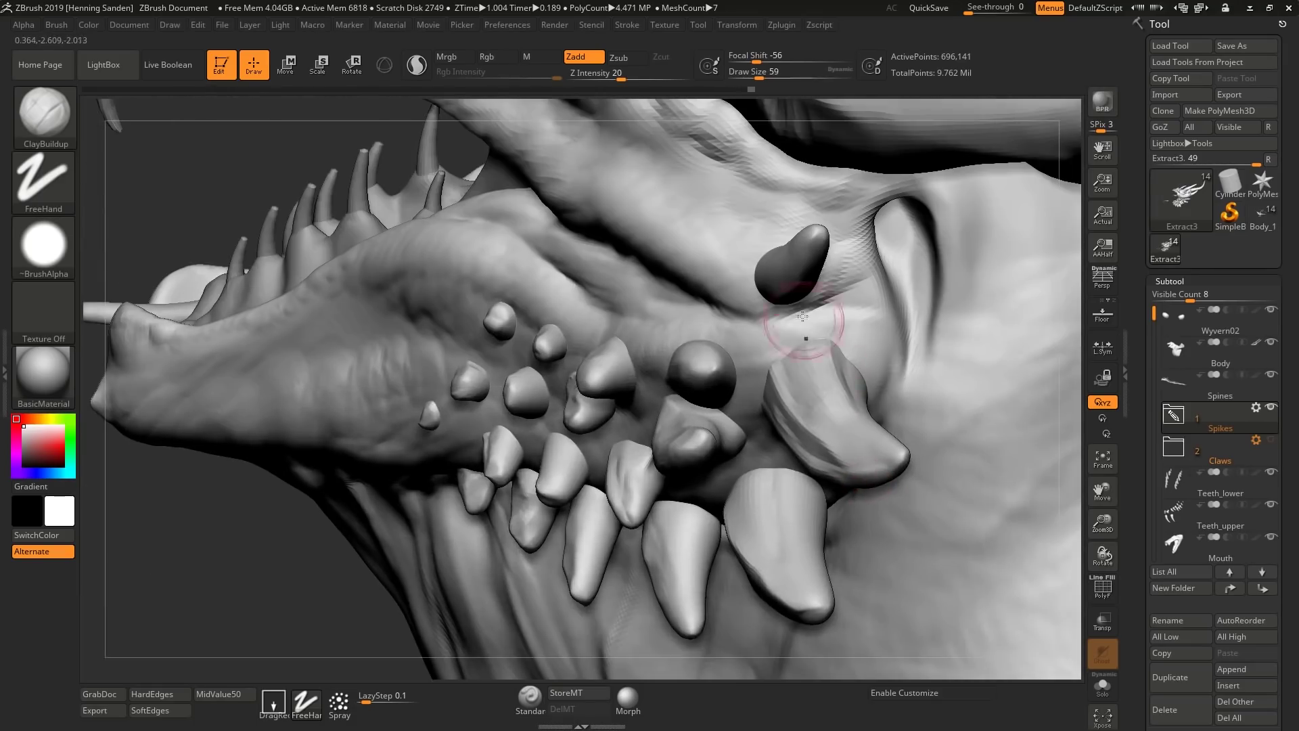
Reshape the bases of the long curved horns on top of the head with the Move brush at draw size 251
right_click_drag(815, 393, 776, 289)
mouse_move(781, 243)
right_mouse_down("ctrl")
mouse_move(806, 392)
mouse_move(873, 352)
mouse_move(934, 385)
mouse_move(806, 325)
mouse_move(738, 368)
right_mouse_up("ctrl")
key("b")
key("m")
key("v")
left_click_drag(710, 410, 655, 426)
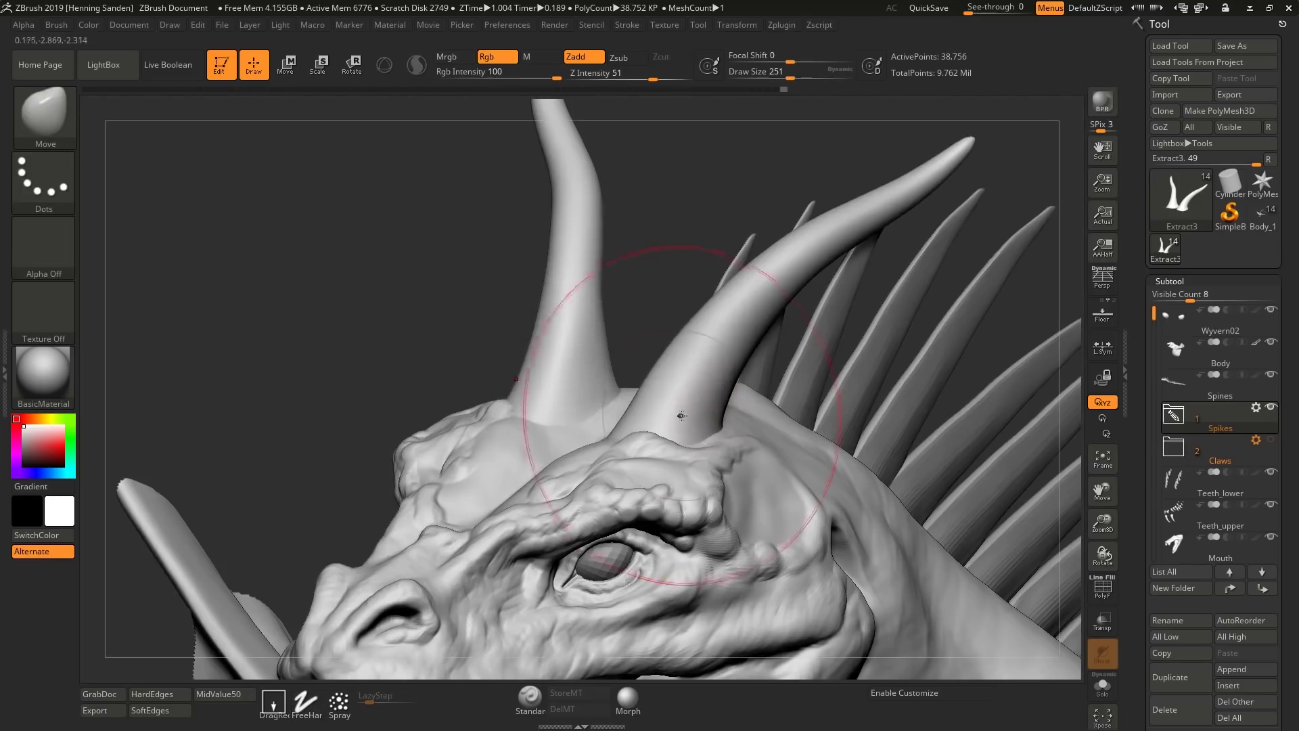
right_click_drag(655, 426, 718, 406)
left_click_drag(717, 406, 694, 412)
right_click_drag(694, 413, 752, 322)
Sculpt lengthwise ridges along the front of the long top horns with ClayBuildup at draw sizes 87 and 46
key("b")
key("c")
key("b")
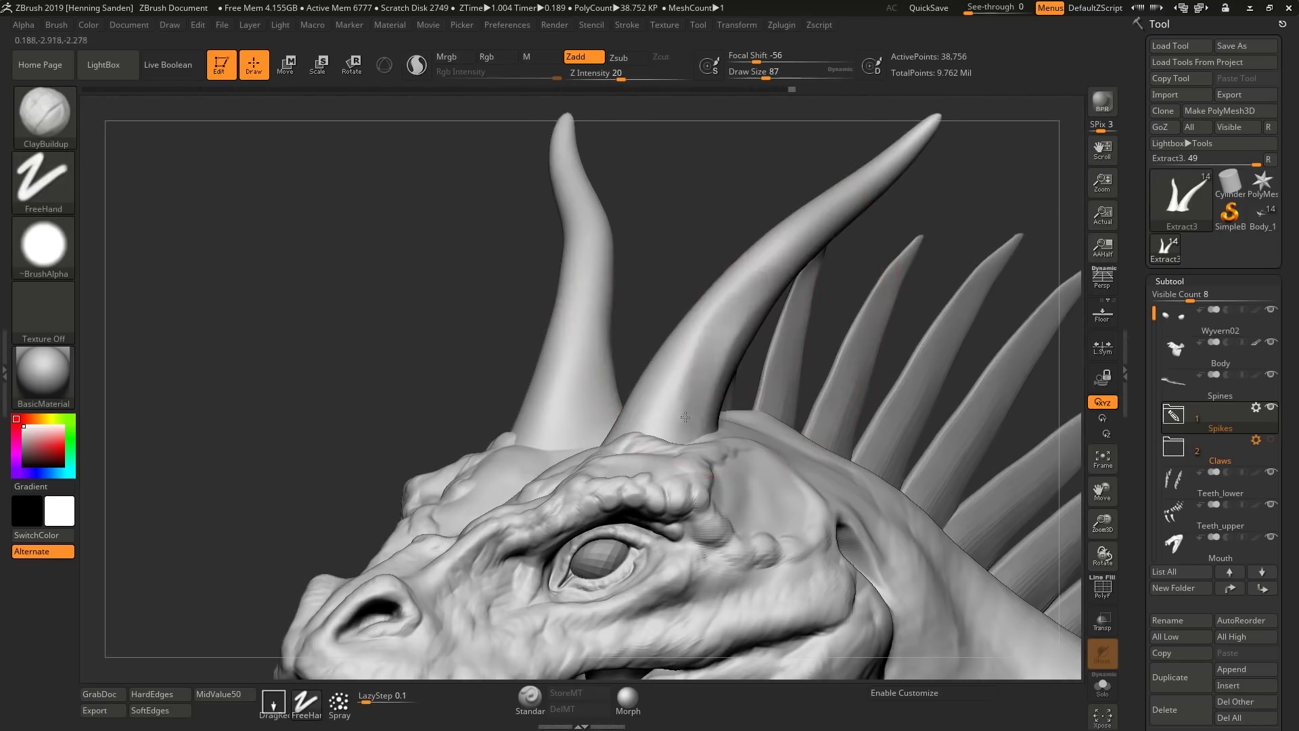
right_click_drag(695, 385, 704, 399)
left_click_drag(710, 325, 690, 400)
right_click_drag(691, 304, 695, 362)
left_click_drag(802, 235, 780, 246)
right_click_drag(778, 311, 783, 253)
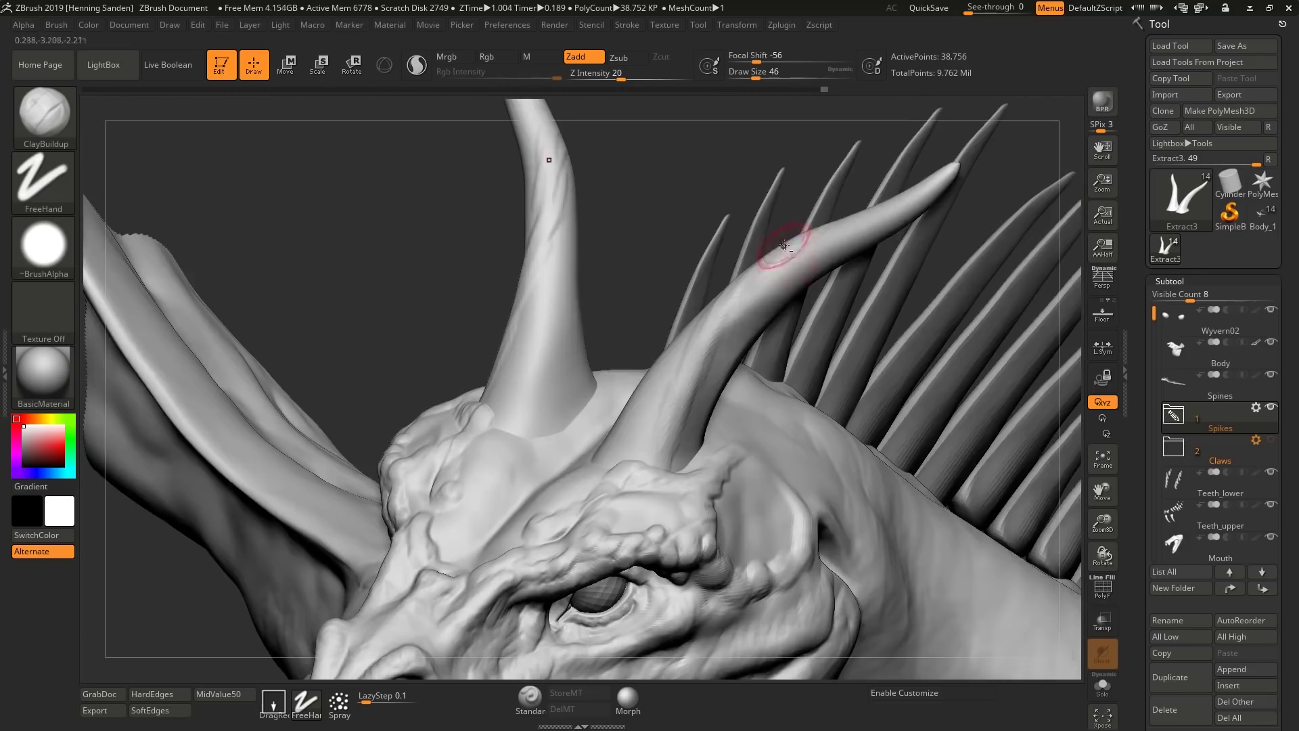
Build up deep ridges on the sides and inner bases of the long top horns with ClayBuildup at draw size 77
right_click_drag(649, 399, 680, 450)
mouse_move(672, 319)
left_mouse_down()
mouse_move(581, 464)
mouse_move(632, 407)
mouse_move(576, 444)
left_mouse_up()
mouse_move(609, 351)
right_mouse_down()
mouse_move(630, 434)
mouse_move(643, 437)
right_mouse_up()
left_click_drag(615, 342, 583, 430)
mouse_move(691, 467)
right_mouse_down()
mouse_move(679, 400)
mouse_move(609, 373)
right_mouse_up()
left_click_drag(748, 354, 771, 339)
right_click_drag(772, 339, 732, 438)
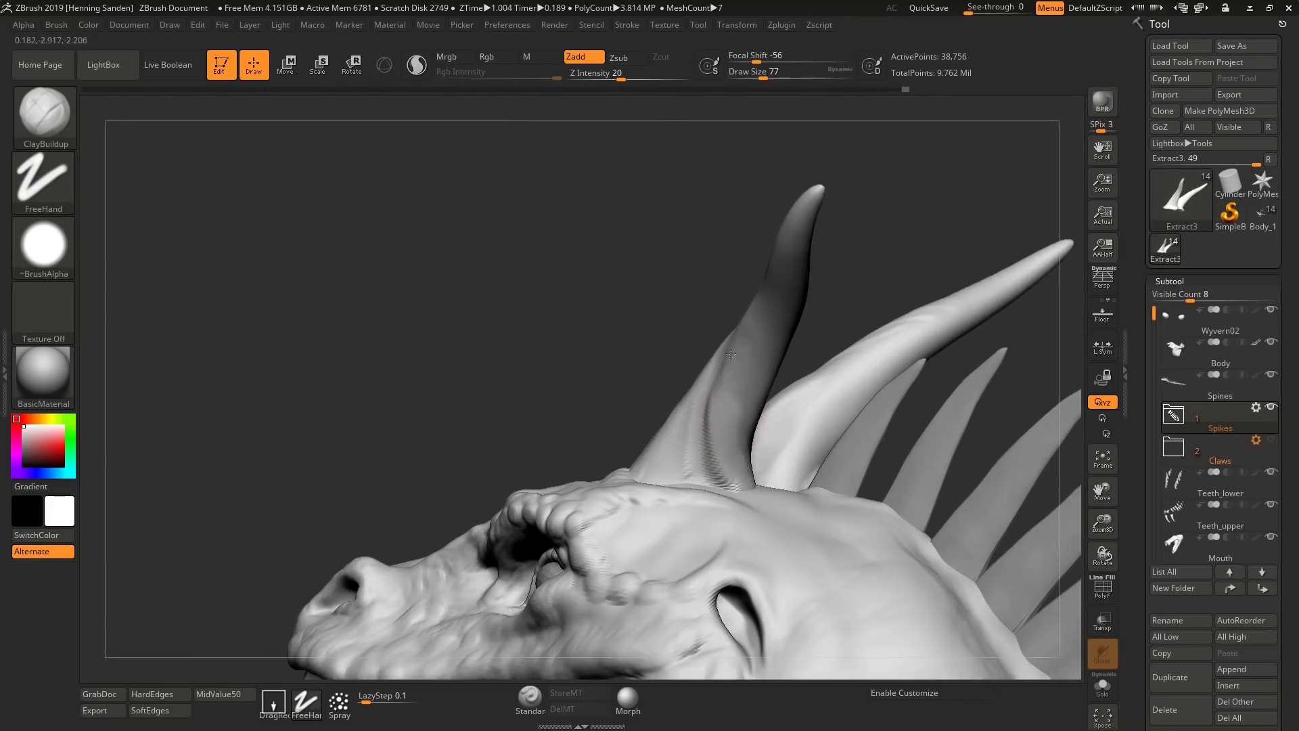
right_click_drag(736, 359, 682, 433)
left_click_drag(682, 433, 666, 471)
Refine the ridges on the back of the long top horns using ClayBuildup with a smaller draw size
mouse_move(684, 447)
right_mouse_down("ctrl")
mouse_move(703, 366)
mouse_move(812, 368)
mouse_move(734, 397)
right_mouse_up("ctrl")
key("s")
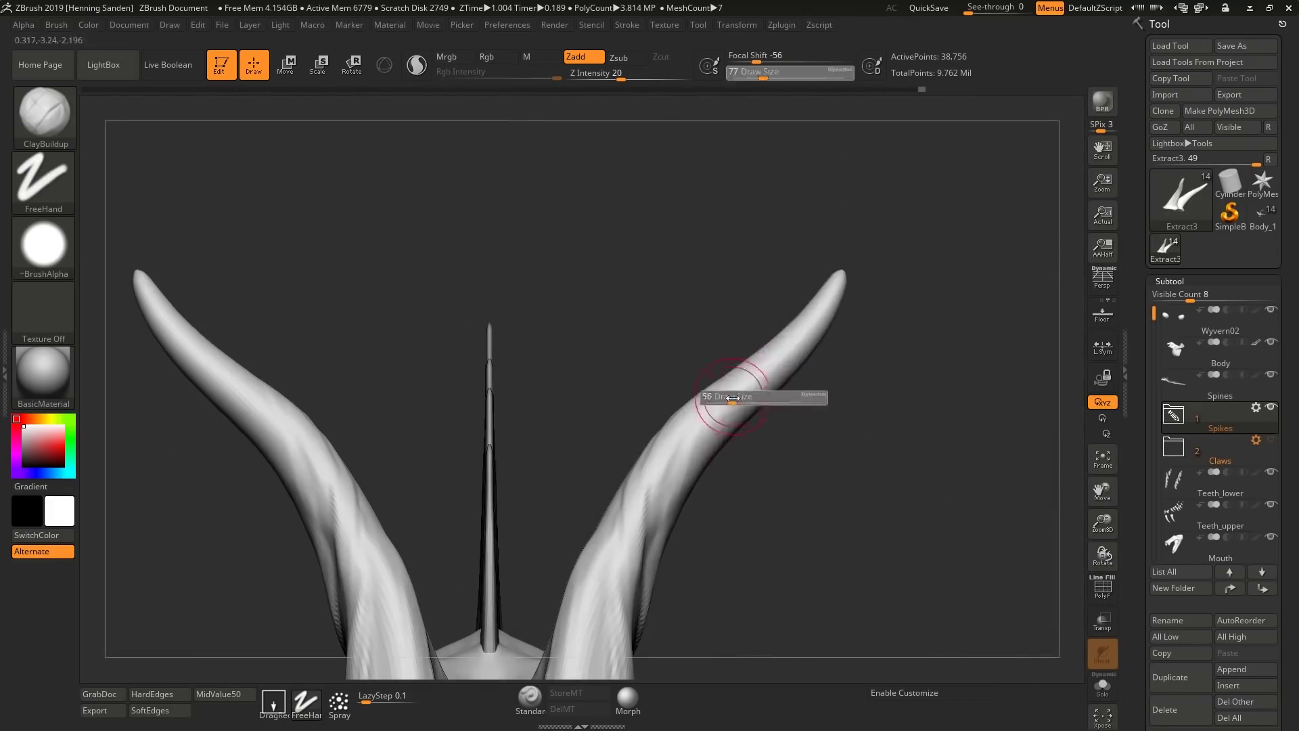
left_click_drag(733, 397, 724, 398)
right_click_drag(737, 427, 734, 264)
right_click_drag(677, 365, 731, 352)
Adjust the bases of the shorter horn pair above the brows with the Move brush at draw size 154
left_click(639, 504, "alt")
right_click_drag(639, 473, 624, 537, "ctrl")
key("b")
key("m")
key("v")
left_click_drag(687, 551, 693, 571)
right_click_drag(633, 560, 717, 563)
left_click_drag(641, 554, 650, 574)
right_click_drag(649, 574, 568, 567)
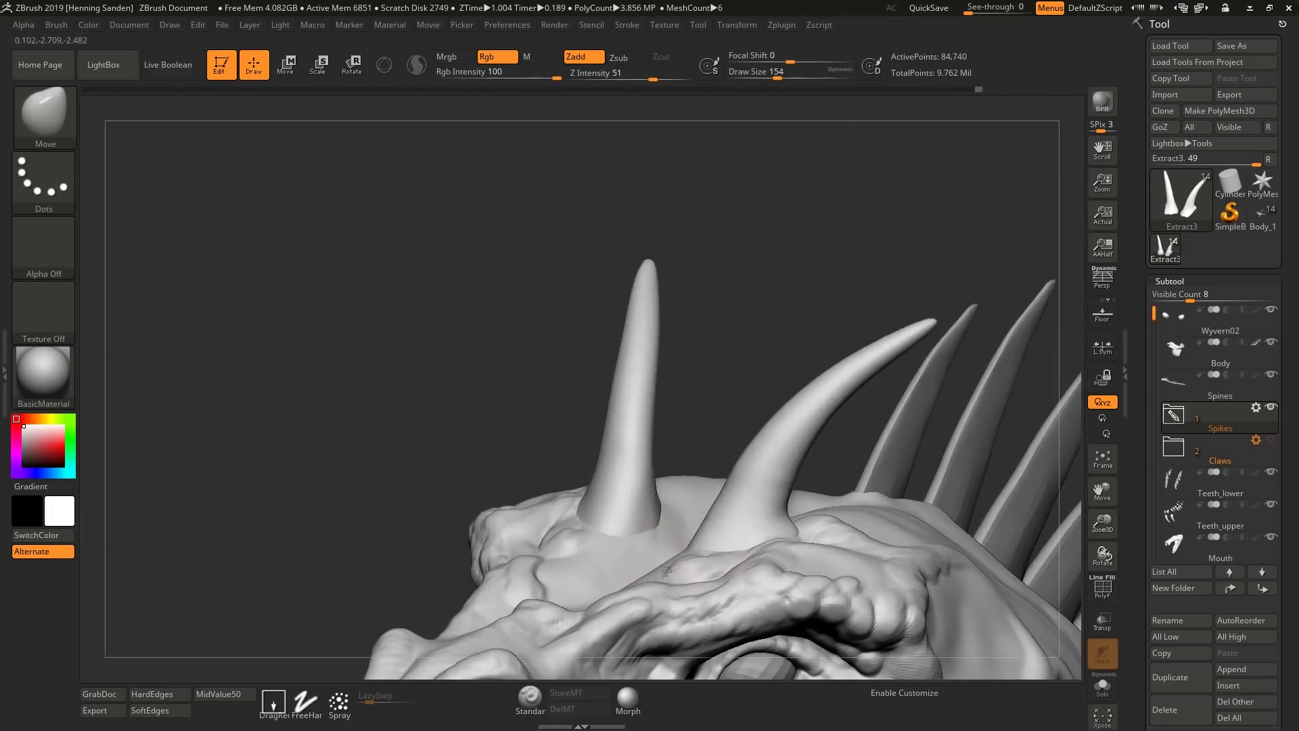
left_click_drag(709, 512, 719, 518)
right_click_drag(731, 511, 707, 504)
Sculpt ridges around the shorter horn pair above the brows with ClayBuildup at draw size 41
key("b")
key("c")
key("b")
key("s")
left_click_drag(815, 444, 788, 444)
right_click_drag(765, 518, 810, 436)
key("s")
left_click_drag(809, 436, 748, 534)
right_click_drag(747, 488, 762, 444)
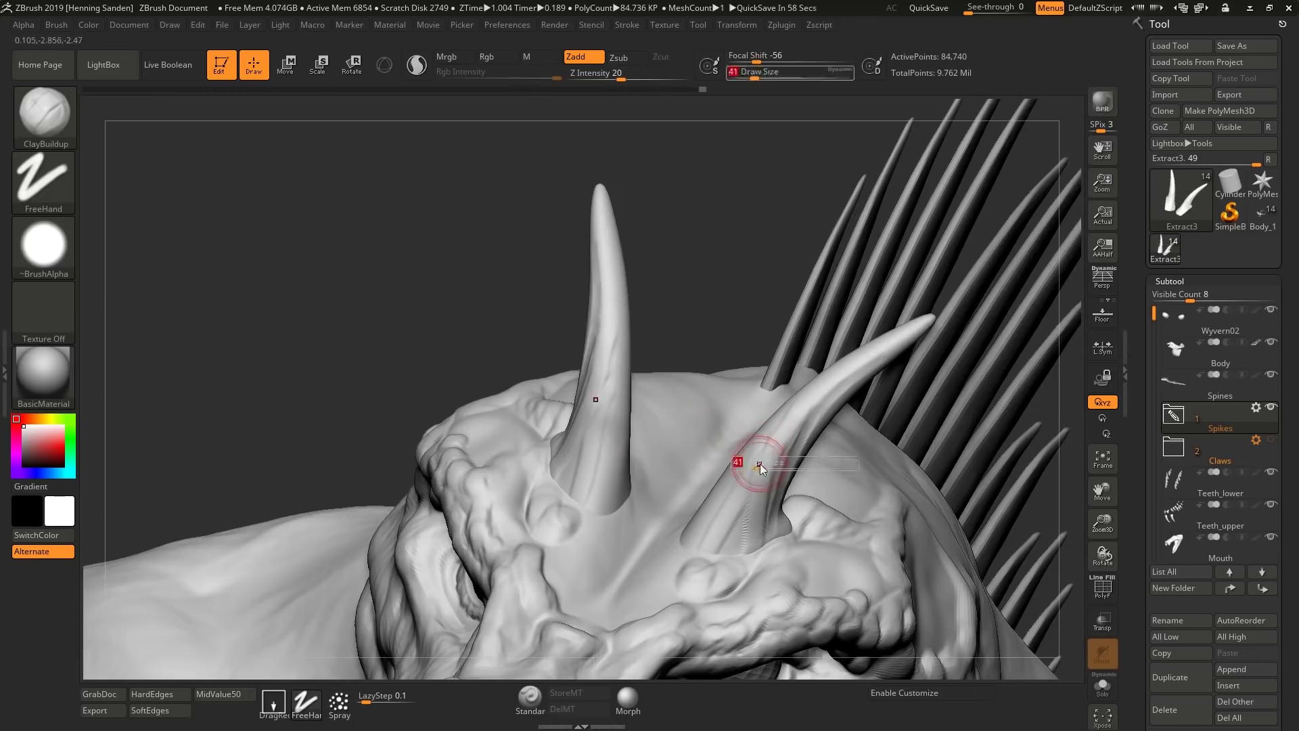
right_click_drag(742, 566, 689, 554)
mouse_move(813, 418)
right_mouse_down()
mouse_move(718, 528)
mouse_move(791, 580)
mouse_move(832, 551)
right_mouse_up()
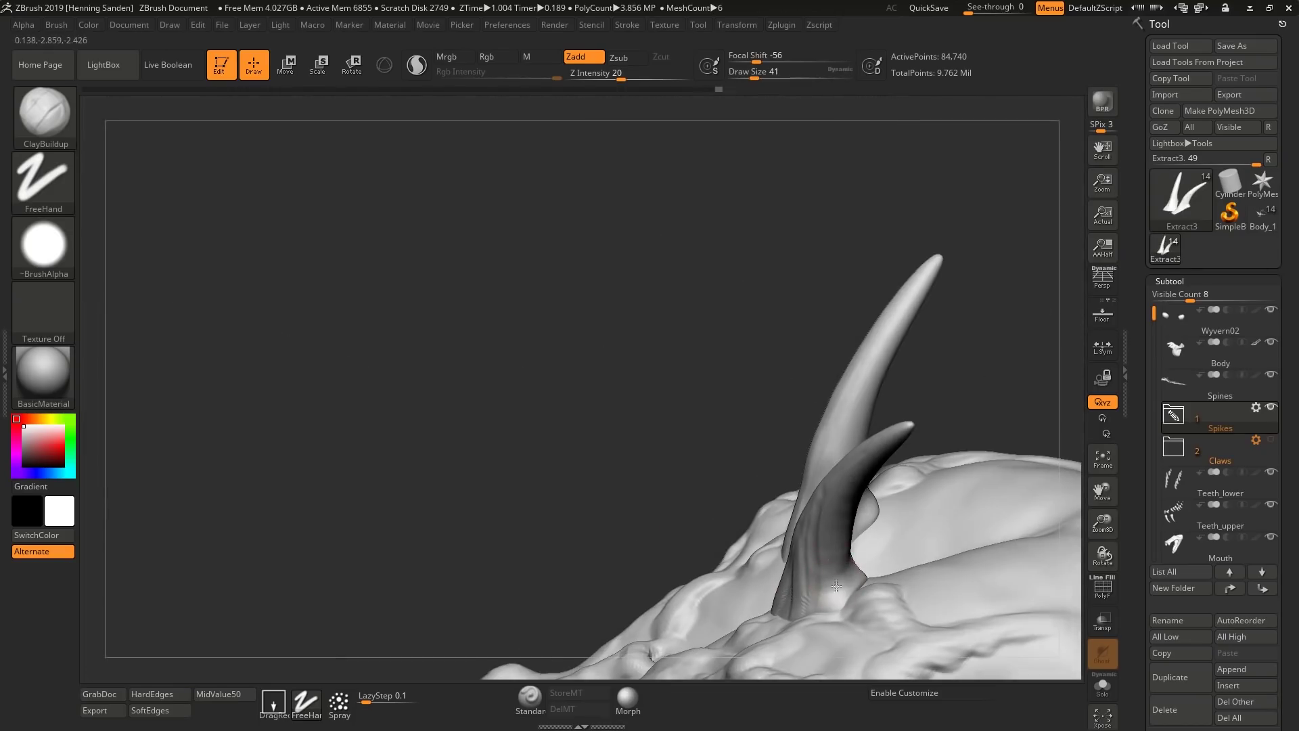
Isolate the next small pair of head spikes and build up their surfaces with ClayBuildup at draw size 37
mouse_move(845, 506)
right_mouse_down()
mouse_move(807, 604)
mouse_move(738, 514)
mouse_move(701, 422)
right_mouse_up()
mouse_move(674, 314)
right_mouse_down()
mouse_move(684, 376)
mouse_move(771, 406)
mouse_move(769, 443)
mouse_move(792, 419)
right_mouse_up()
left_click(769, 443, "ctrl+shift")
left_click_drag(779, 399, 755, 436)
left_click_drag(795, 379, 769, 419)
mouse_move(768, 366)
right_mouse_down()
mouse_move(759, 414)
mouse_move(706, 407)
right_mouse_up()
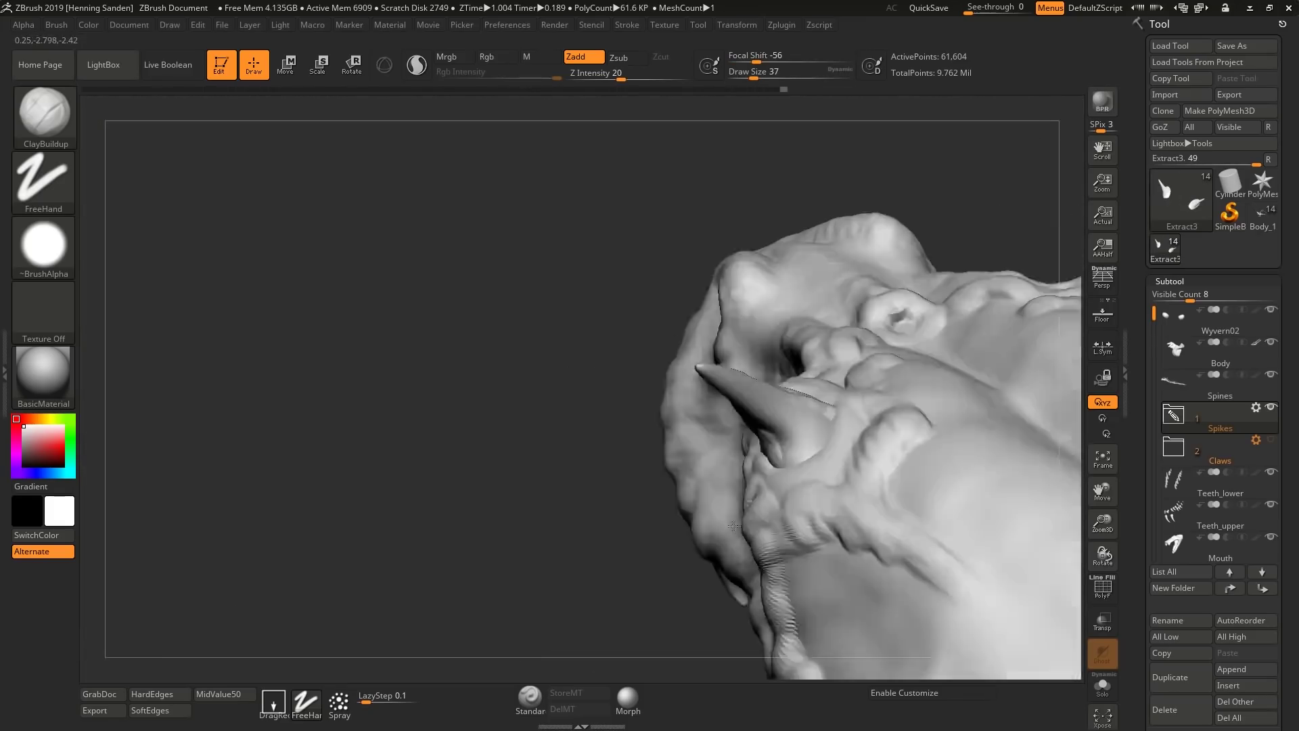
right_click_drag(765, 400, 749, 411)
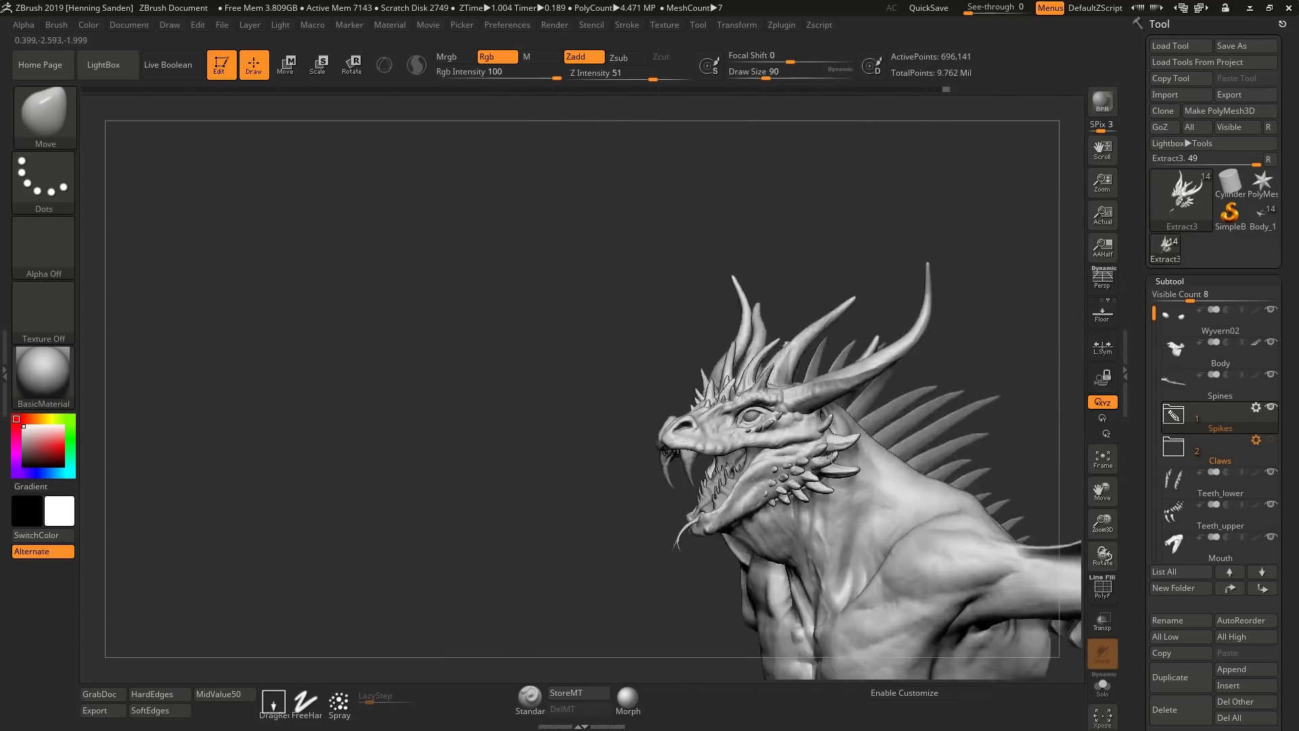
Pull out the tip of the large spike behind the cheek with the Move brush, and refine it with SnakeHook at draw size 77
mouse_move(833, 457)
right_mouse_down()
mouse_move(885, 449)
mouse_move(943, 528)
mouse_move(890, 406)
right_mouse_up()
key("s")
mouse_move(894, 406)
left_mouse_down()
mouse_move(882, 406)
mouse_move(921, 367)
left_mouse_up()
key("b")
key("s")
key("h")
key("s")
left_click_drag(888, 406, 899, 407)
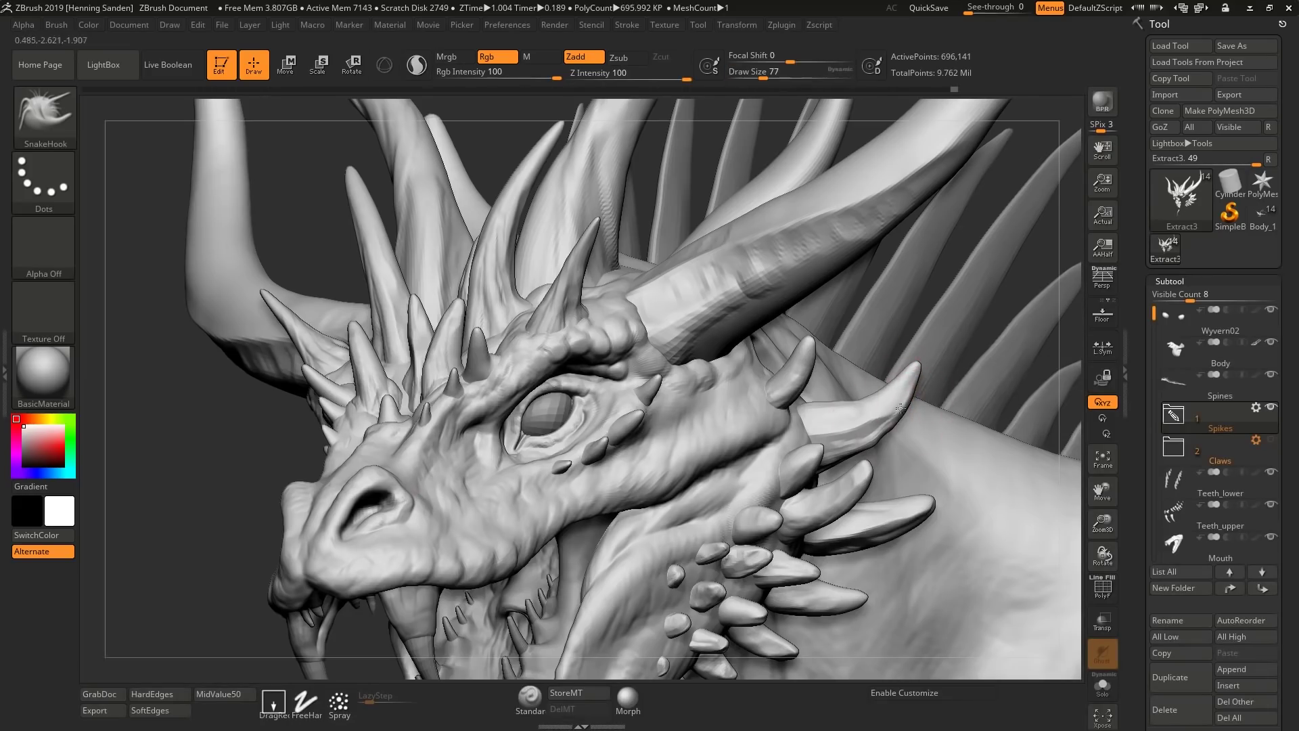
right_click_drag(921, 518, 899, 507)
Choose the Pinch brush at draw size 94 for the jaw spikes and isolate one of the rear spikes
key("b")
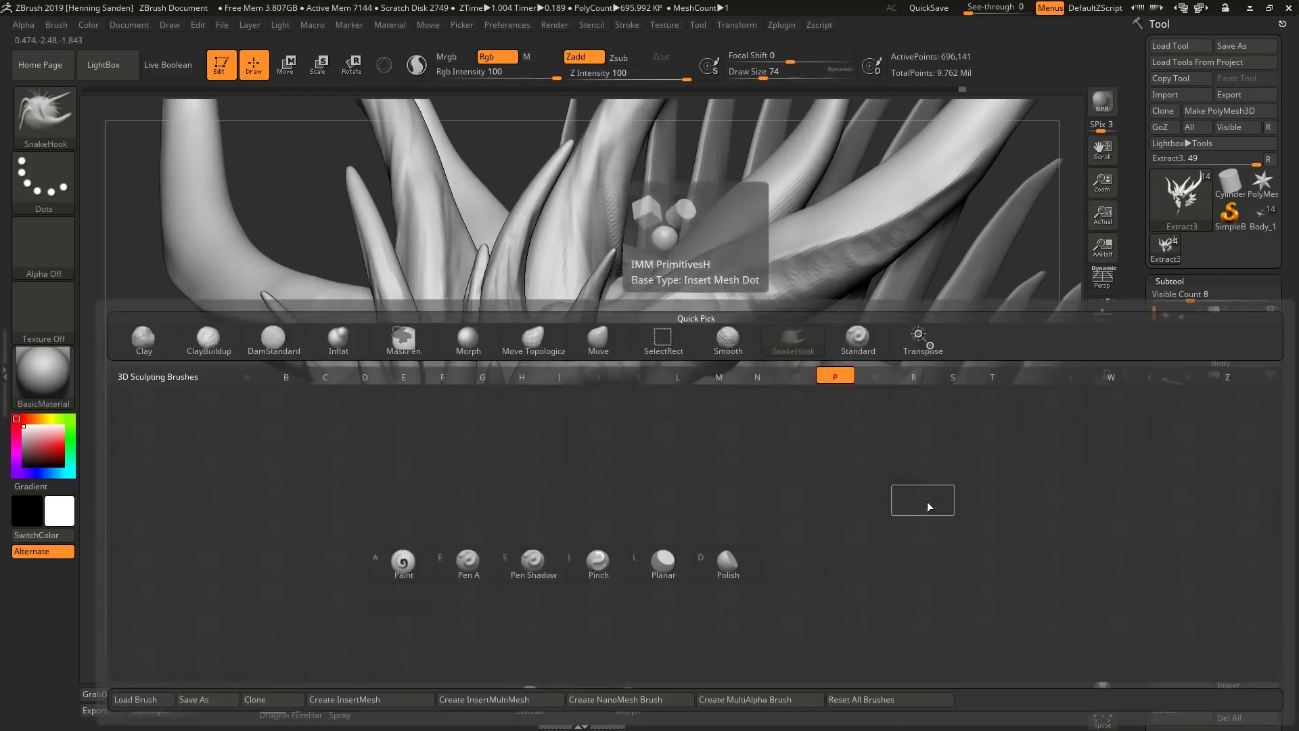
key("p")
key("o")
key("b")
key("p")
key("i")
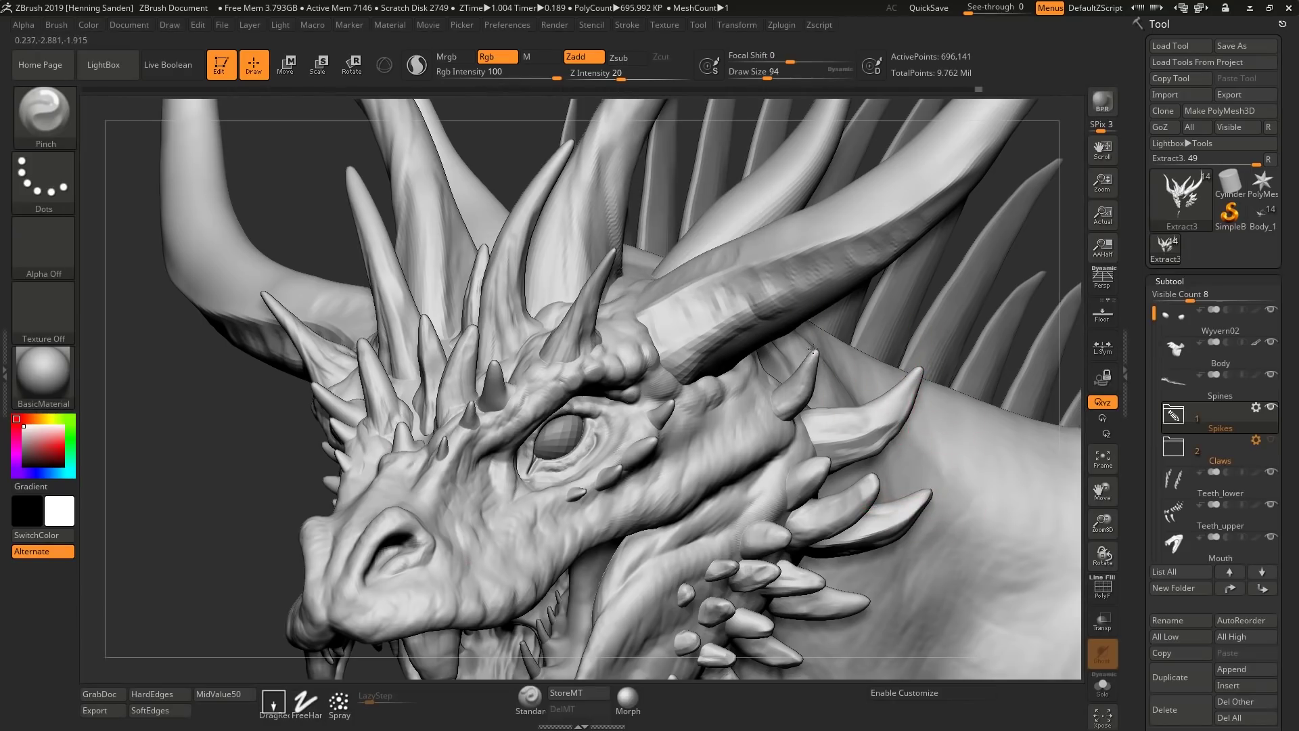
right_click_drag(848, 352, 899, 461)
mouse_move(863, 552)
right_mouse_down()
mouse_move(866, 502)
mouse_move(827, 508)
mouse_move(836, 516)
right_mouse_up()
left_click(836, 516, "ctrl+shift")
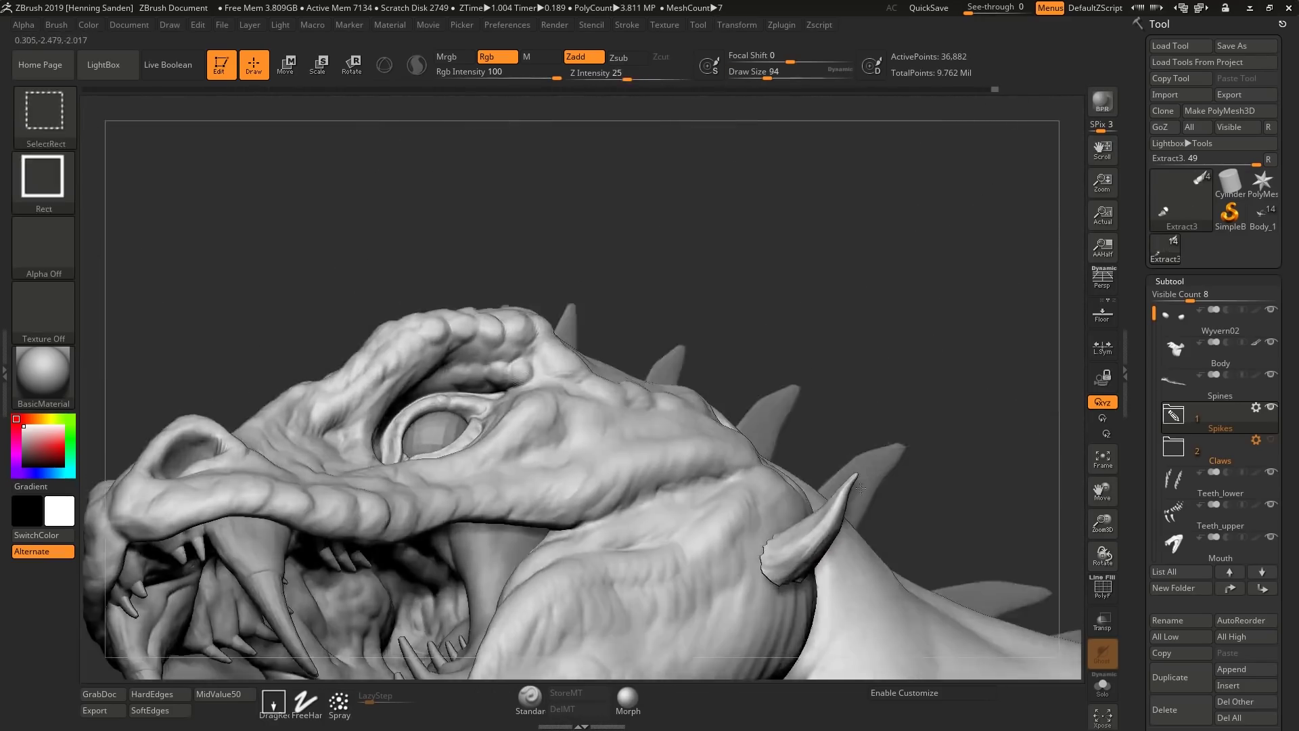
Lower the spikes' subdivision level and reshape the rear jaw spikes with the Move brush, enlarging it to draw size 158
key("shift+d")
left_click_drag(850, 499, 858, 489)
mouse_move(861, 487)
right_mouse_down()
mouse_move(920, 522)
mouse_move(909, 526)
right_mouse_up()
key("bracketright")
key("bracketright")
left_click_drag(905, 531, 896, 539)
mouse_move(900, 539)
right_mouse_down()
mouse_move(873, 522)
mouse_move(892, 549)
mouse_move(873, 551)
right_mouse_up()
key("bracketright")
mouse_move(943, 479)
left_mouse_down()
mouse_move(935, 456)
mouse_move(911, 505)
left_mouse_up()
key("bracketright")
key("bracketright")
right_click_drag(851, 520, 846, 497)
key("bracketright")
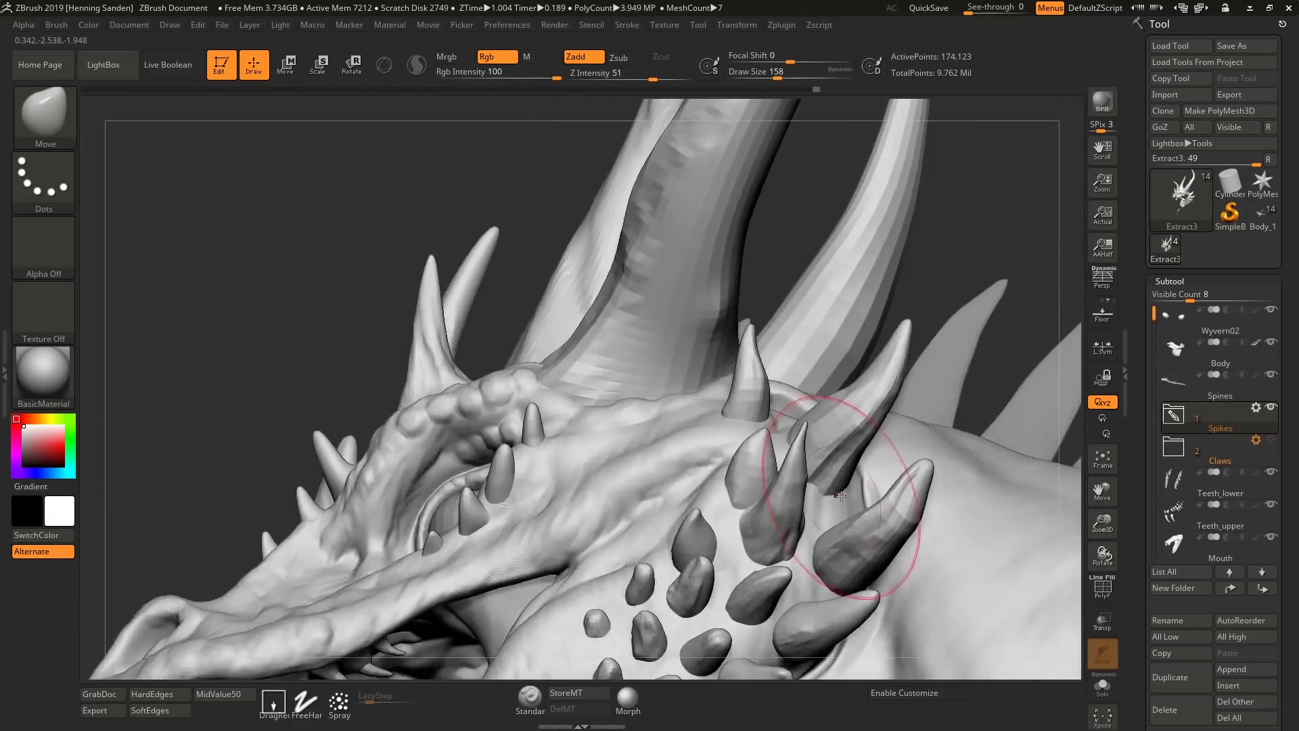
Reduce the Move brush to draw size 145 and raise the spikes' subdivision level again
key("b")
key("i")
key("n")
key("b")
key("m")
key("v")
key("bracketleft")
key("bracketleft")
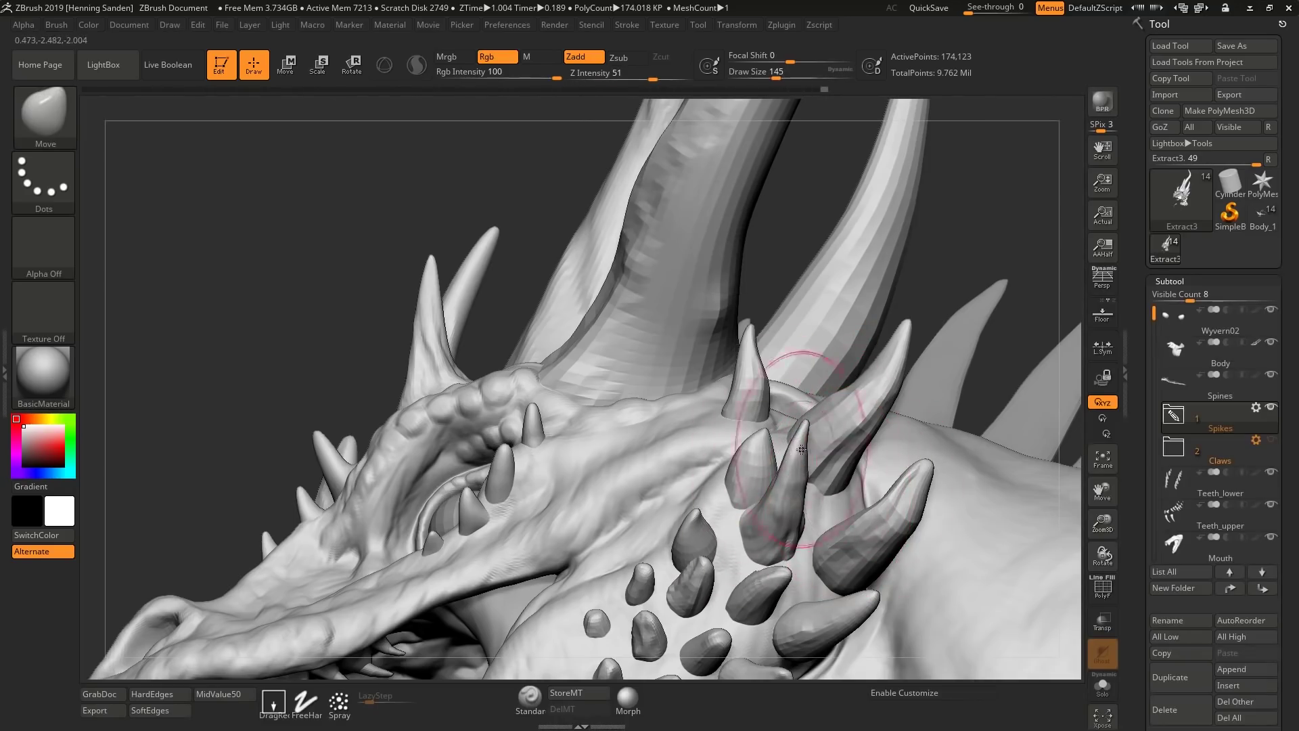
key("d")
Compare the current sculpt with the Body_1 tool by switching between the two versions
right_click_drag(535, 328, 832, 368, "ctrl")
right_click_drag(831, 413, 791, 436)
left_click(1262, 217)
left_click(1173, 256)
left_click(1262, 217)
left_click(1171, 256)
right_click_drag(858, 487, 630, 373, "ctrl")
Set up the Standard brush with the DragRect stroke, the elephantSkin02_highFreq alpha and draw size 23
left_click(530, 697)
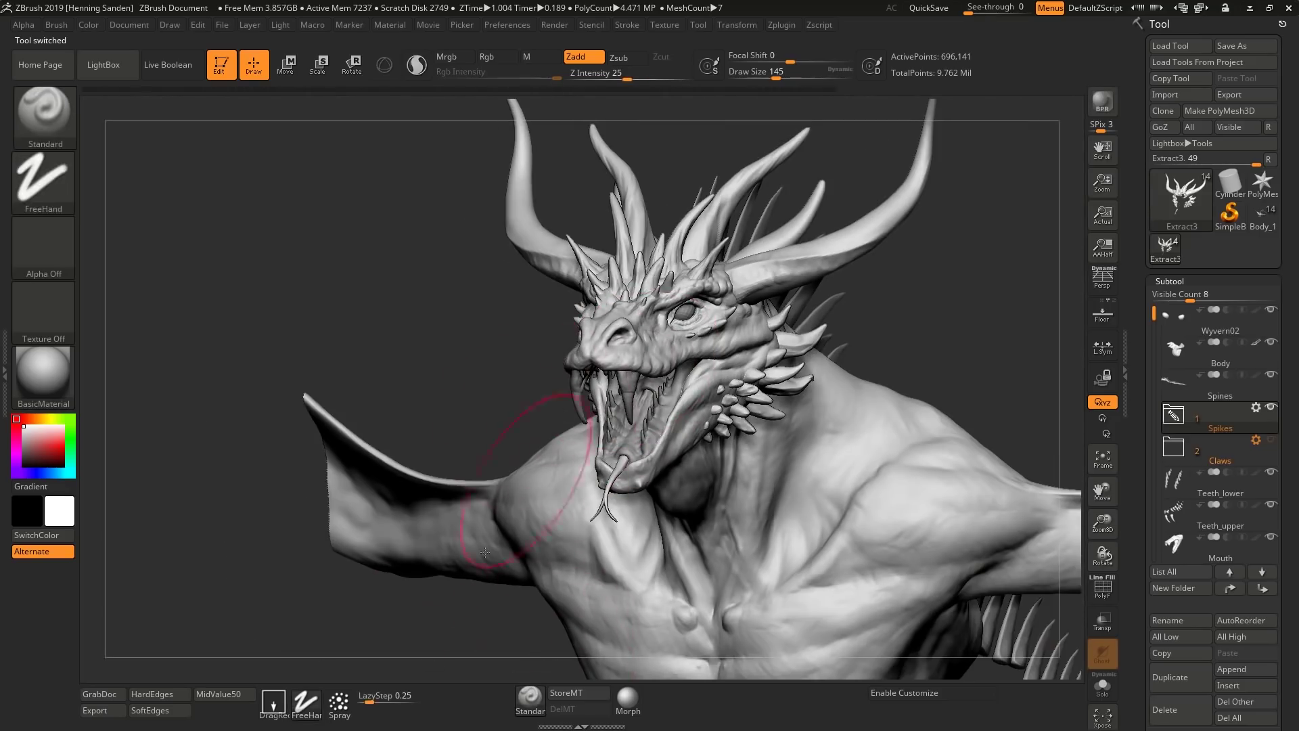
left_click(274, 702)
left_click_drag(420, 384, 466, 408)
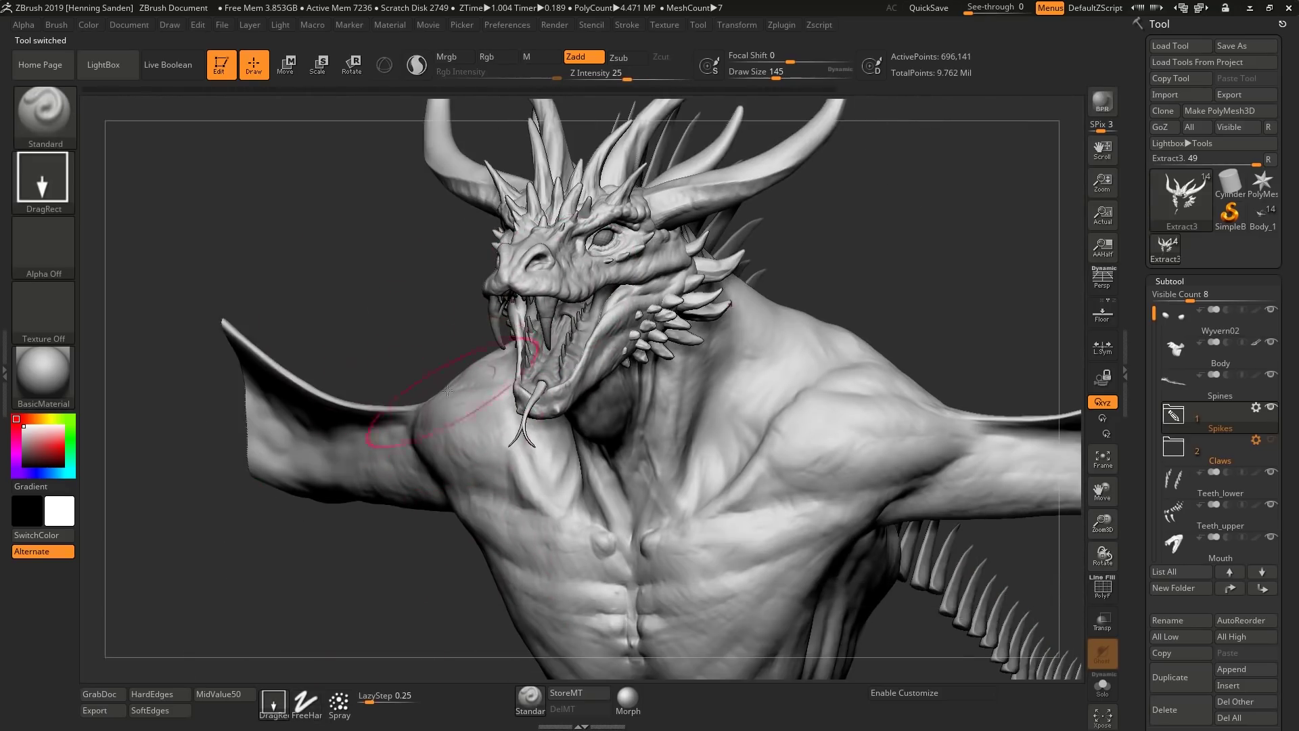
key("comma")
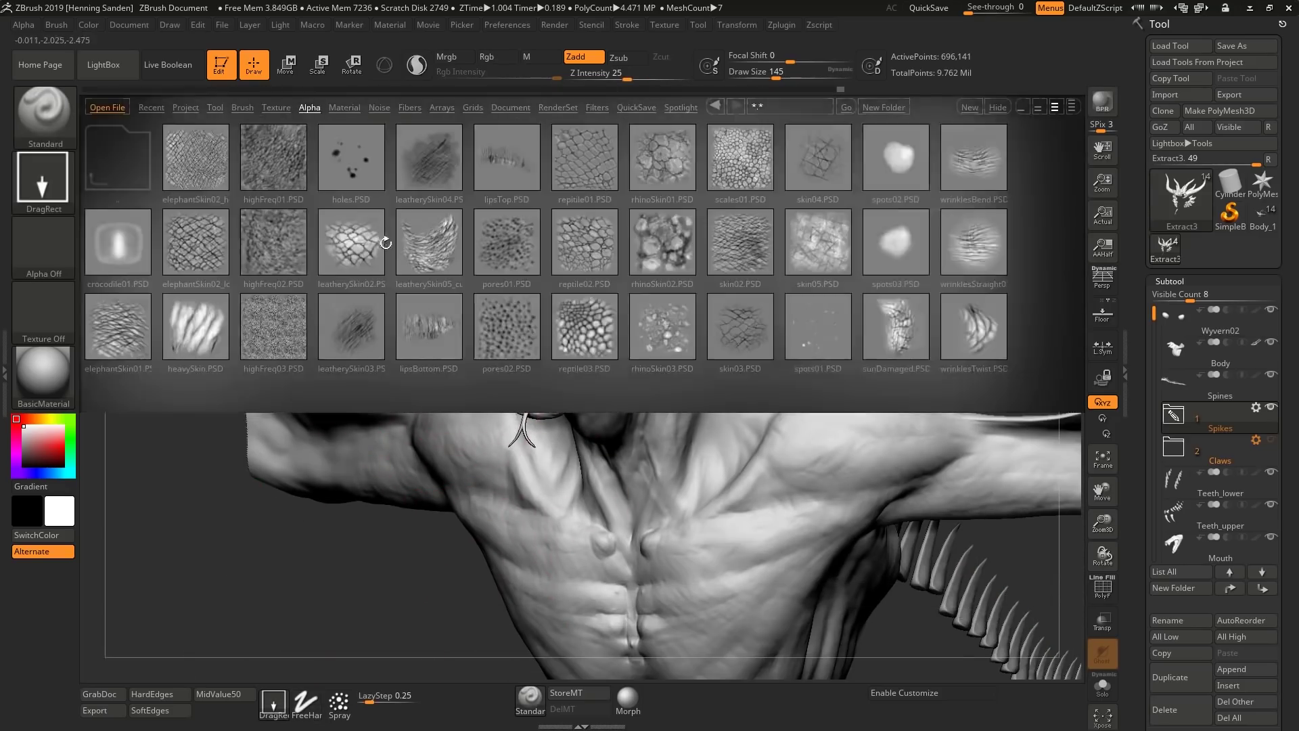
double_click(206, 184)
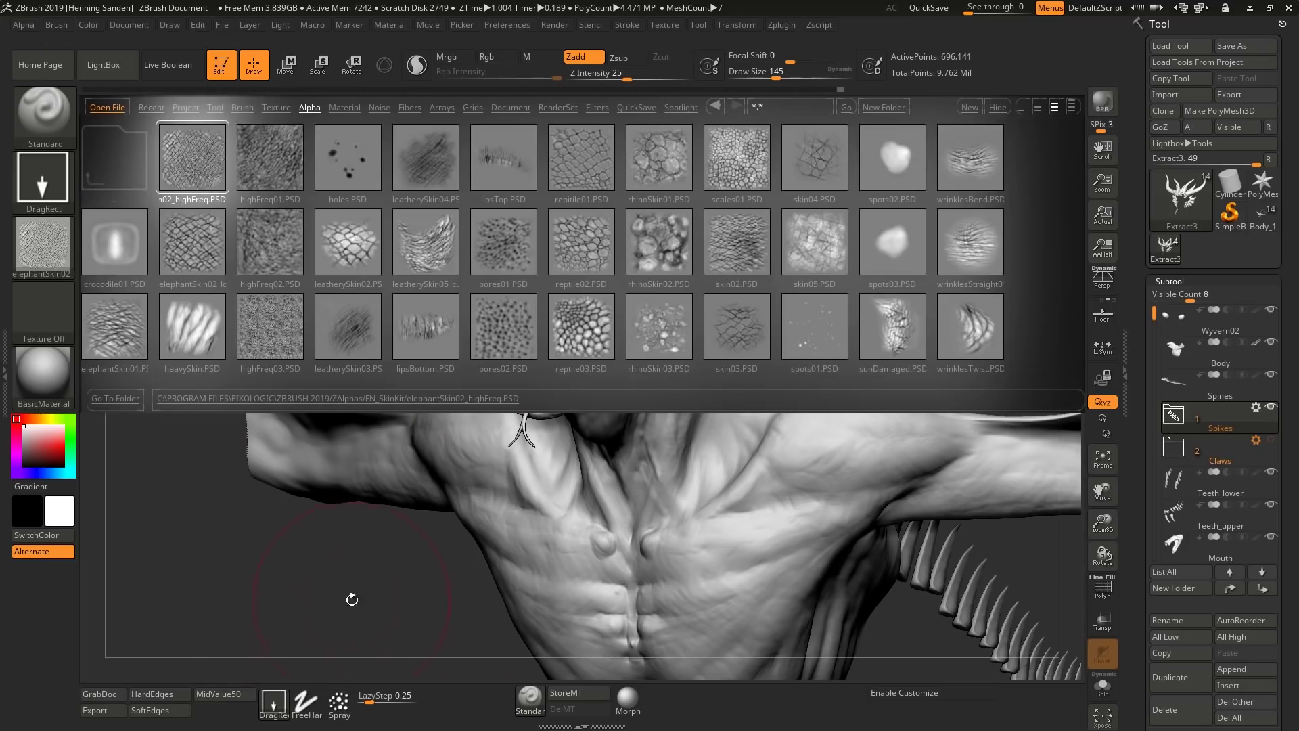
left_click(284, 653)
right_click_drag(747, 596, 722, 455, "alt")
left_click(275, 703)
key("s")
left_click_drag(597, 504, 567, 505)
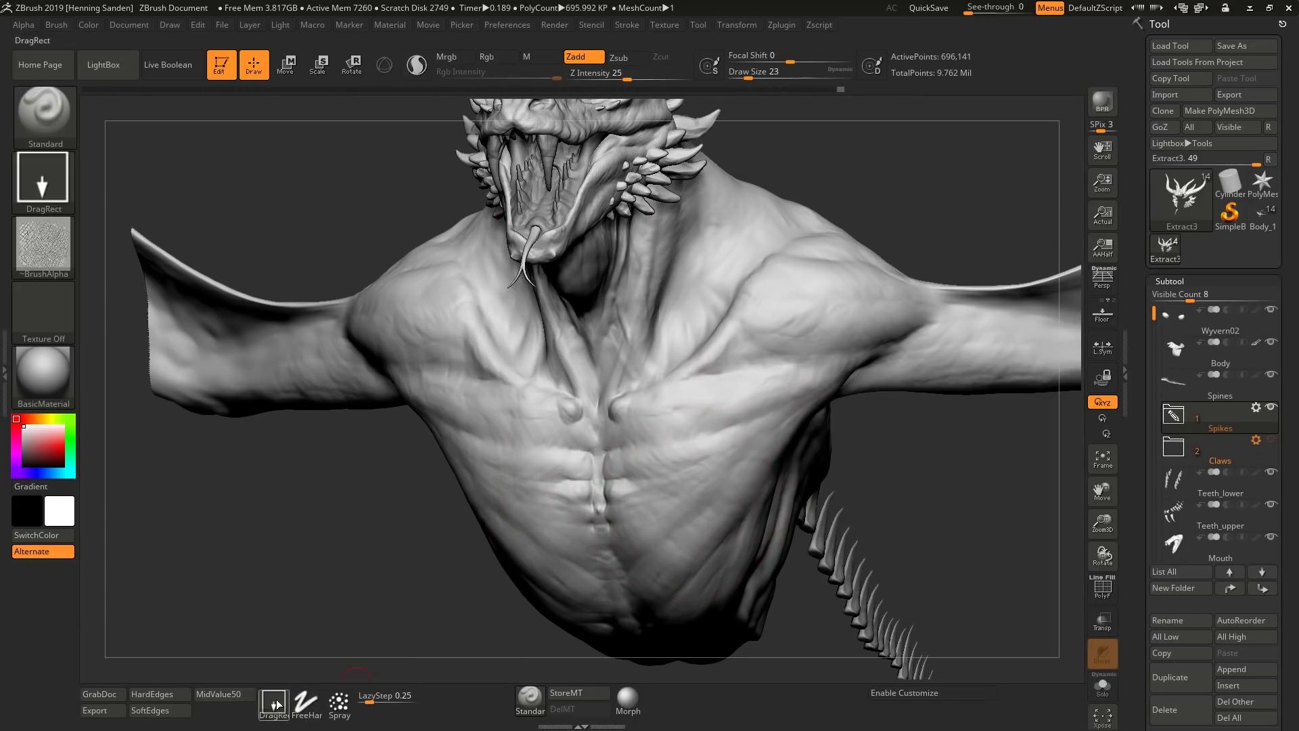
Select the body subtool and test the elephant skin alpha on the chest at draw size 49, undoing the trial stamps
mouse_move(882, 495)
right_mouse_down("ctrl")
mouse_move(730, 393)
mouse_move(672, 434)
mouse_move(666, 497)
mouse_move(613, 467)
right_mouse_up("ctrl")
key("shift+d")
right_click_drag(734, 400, 819, 396)
left_click(690, 392, "alt")
right_click_drag(690, 392, 691, 458, "ctrl")
key("s")
mouse_move(691, 457)
left_mouse_down()
mouse_move(657, 456)
mouse_move(663, 438)
left_mouse_up()
key("ctrl+z")
right_click_drag(684, 467, 678, 467)
left_click_drag(678, 467, 731, 541)
key("ctrl+z")
Set the Z Intensity to 9 and stamp fine elephant skin over the chest, shoulders and upper arms, smoothing it in places
key("u")
left_click_drag(673, 449, 649, 450)
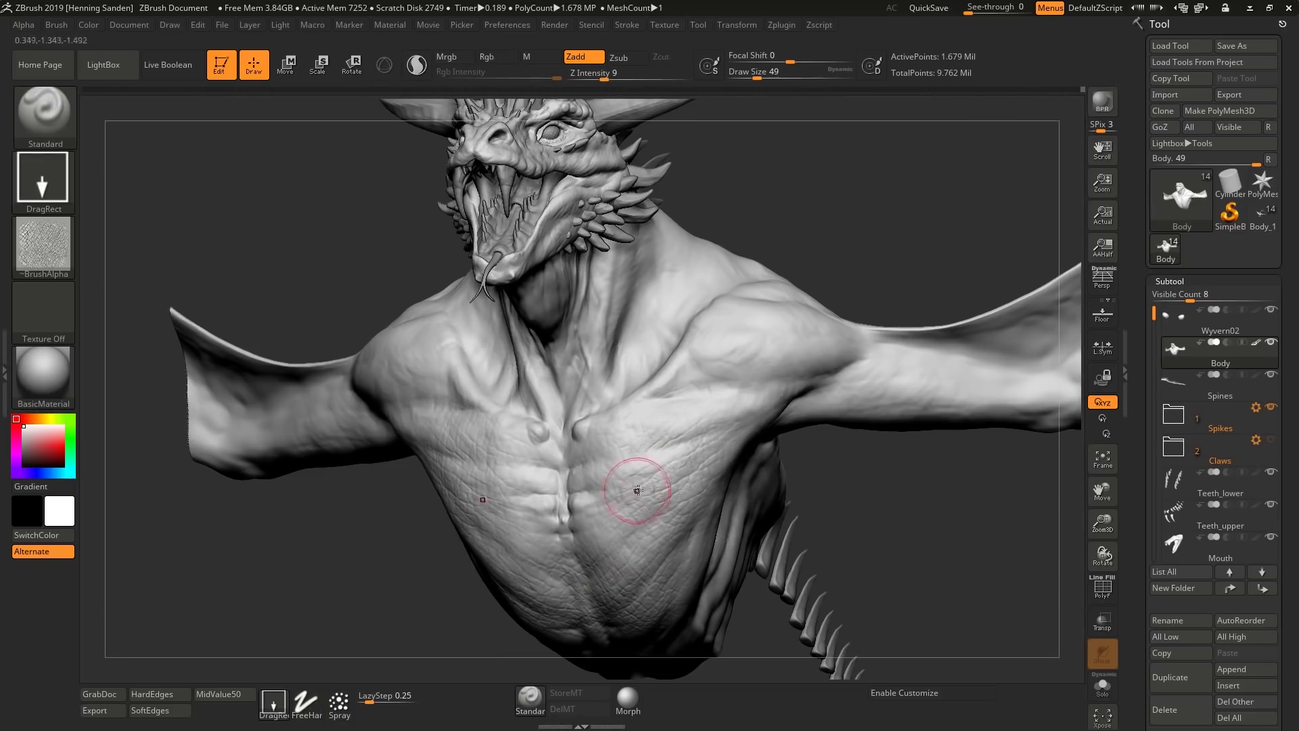
right_click_drag(630, 484, 773, 353)
left_click_drag(758, 366, 690, 376)
mouse_move(901, 400)
right_mouse_down()
mouse_move(954, 321)
mouse_move(834, 389)
right_mouse_up()
right_click_drag(903, 345, 838, 306)
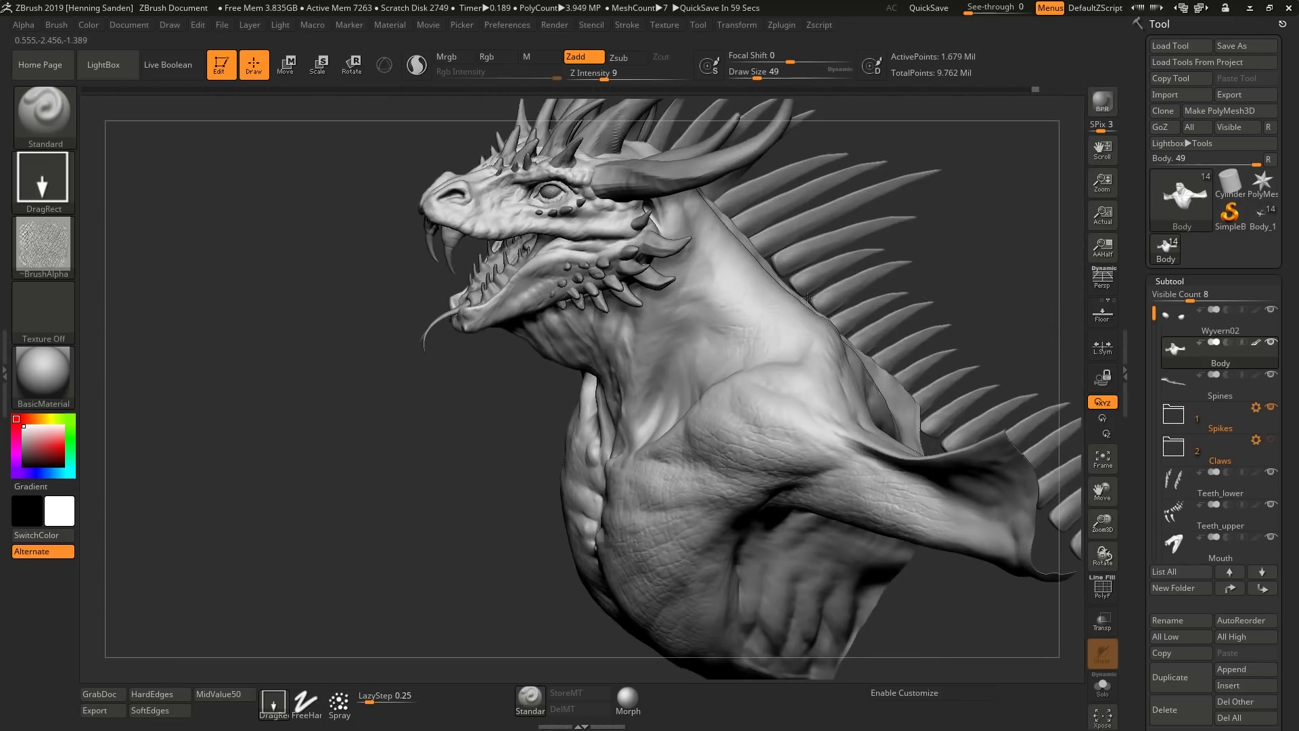
right_click_drag(853, 254, 728, 419)
mouse_move(629, 483)
left_mouse_down("shift")
mouse_move(619, 467)
mouse_move(622, 500)
left_mouse_up("shift")
right_click_drag(688, 429, 658, 390)
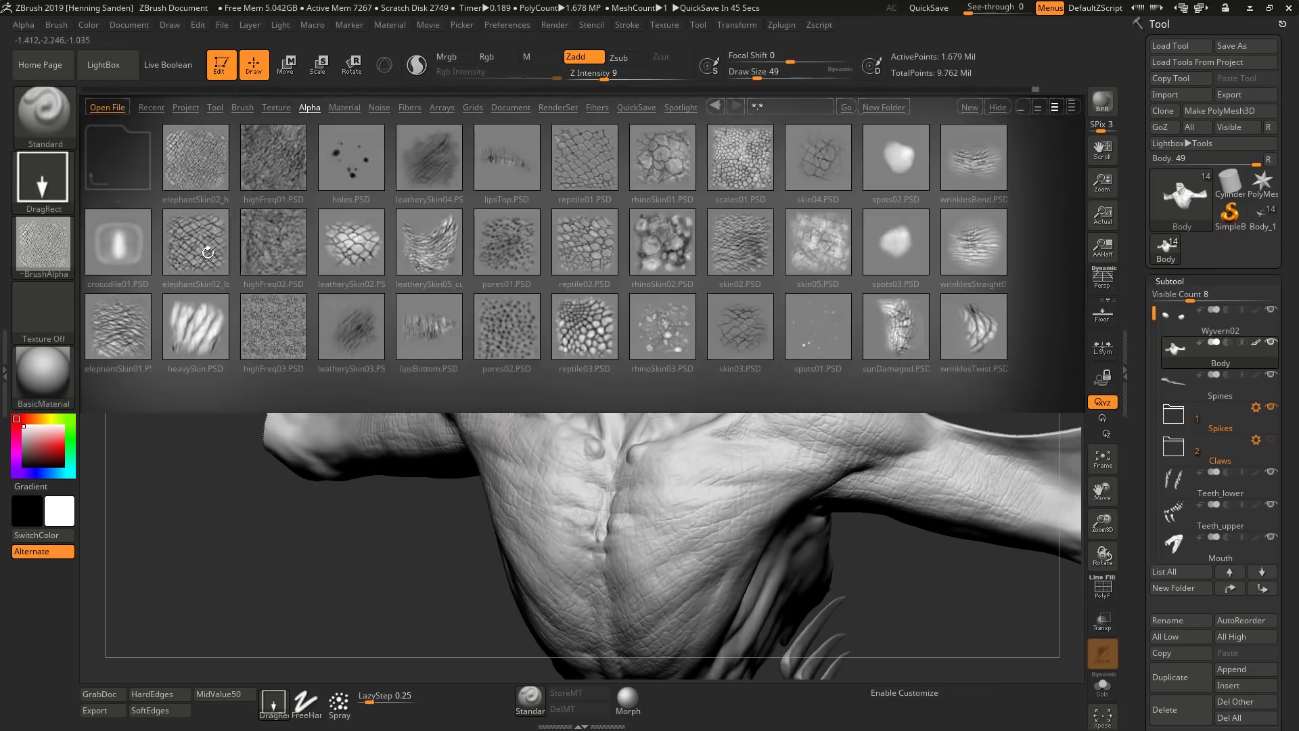
Load the coarser elephantSkin02 alpha and stamp wrinkled skin over the shoulders, collarbones and neck
double_click(208, 253)
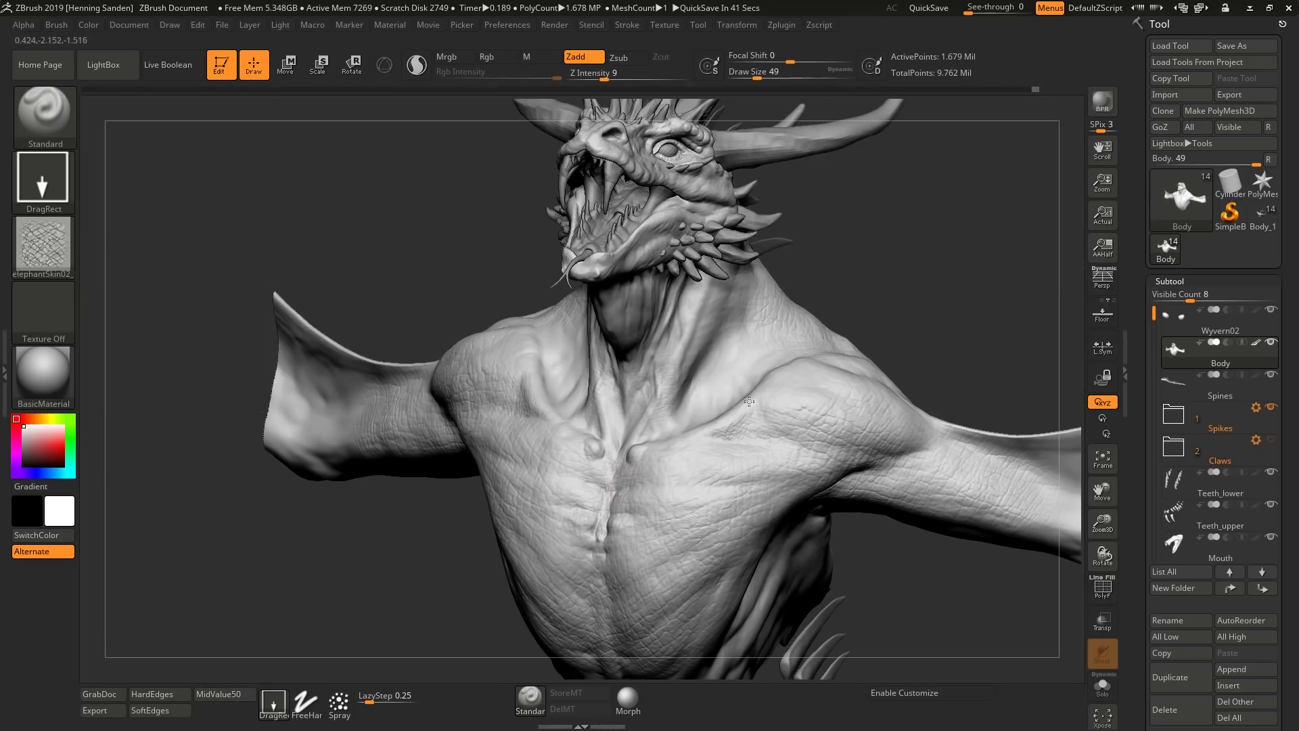
mouse_move(749, 402)
right_mouse_down()
mouse_move(690, 347)
mouse_move(664, 423)
right_mouse_up()
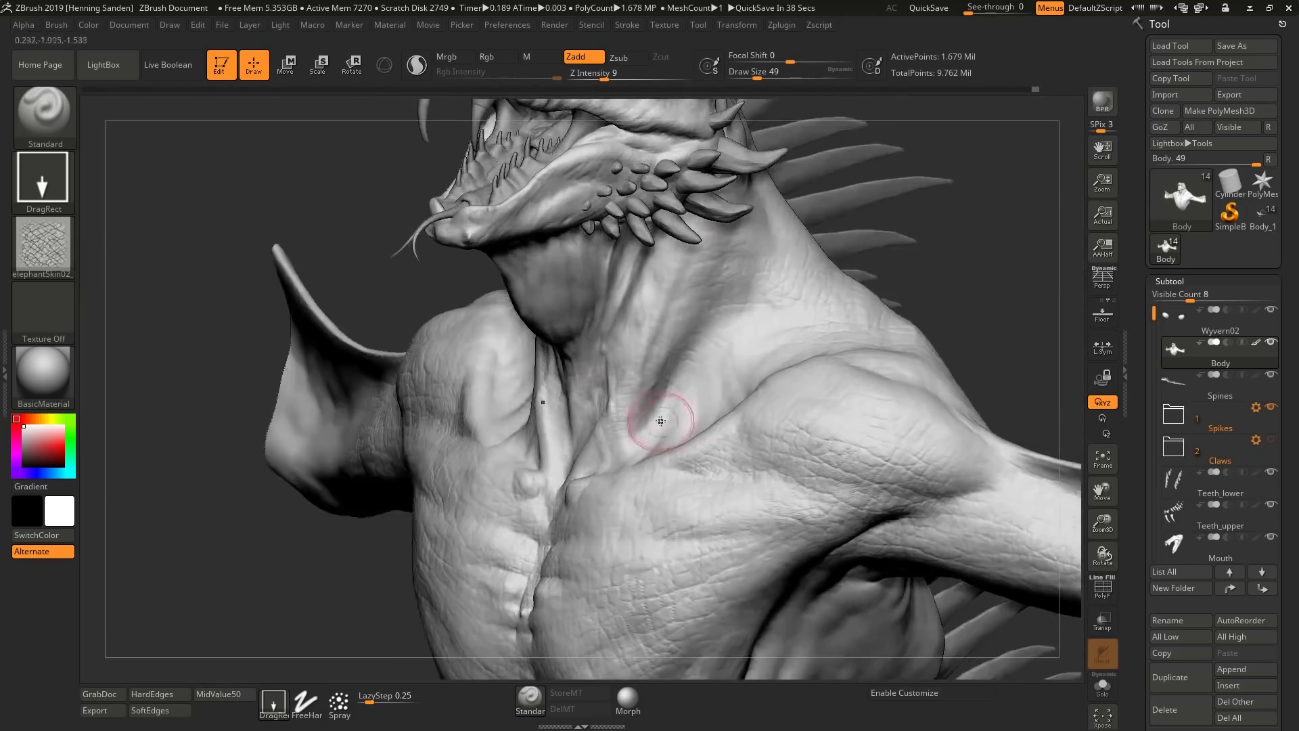
mouse_move(651, 315)
right_mouse_down()
mouse_move(720, 410)
mouse_move(851, 342)
right_mouse_up()
right_click_drag(920, 387, 949, 373)
right_click_drag(909, 482, 644, 461)
right_click_drag(691, 516, 561, 410)
Load the reptile02 alpha, show only the body, and stamp scales along the lower jaw at Z Intensity 17
key("comma")
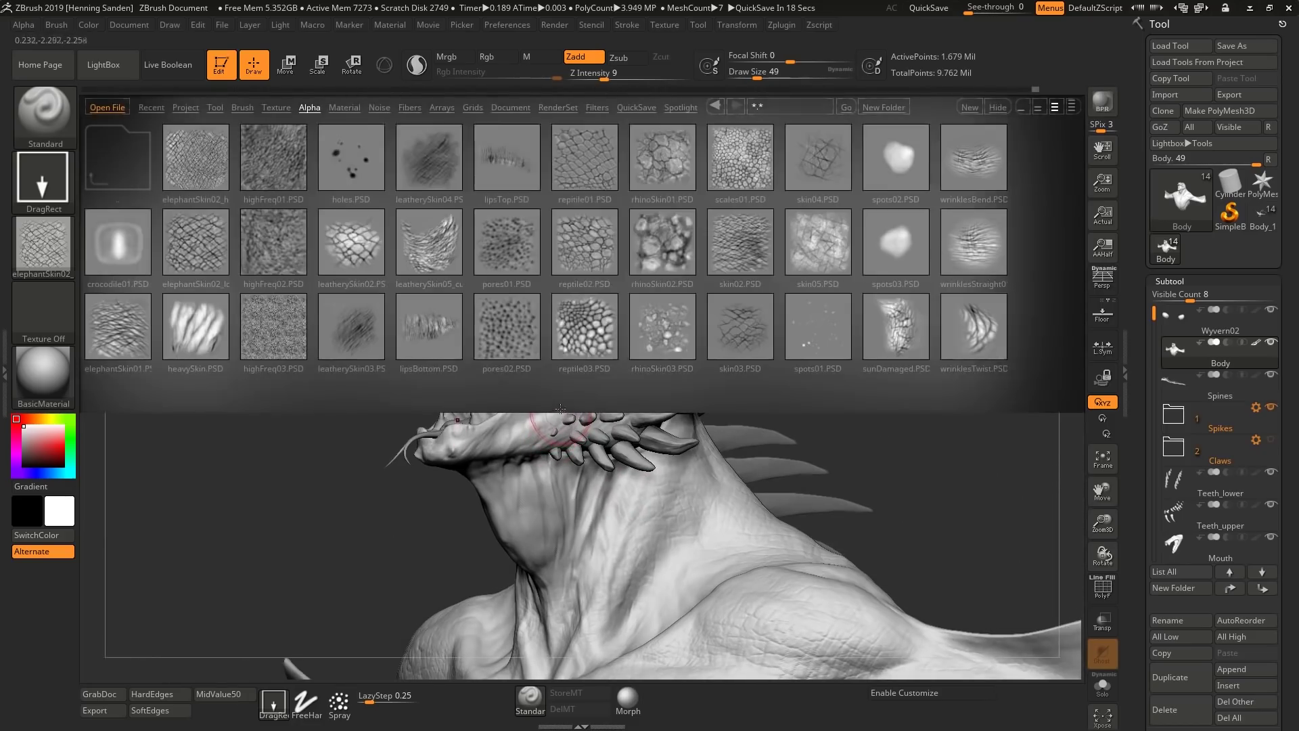
double_click(593, 249)
key("comma")
mouse_move(633, 523)
right_mouse_down()
mouse_move(555, 398)
mouse_move(596, 363)
mouse_move(572, 376)
right_mouse_up()
key("shift")
left_click_drag(572, 376, 649, 415)
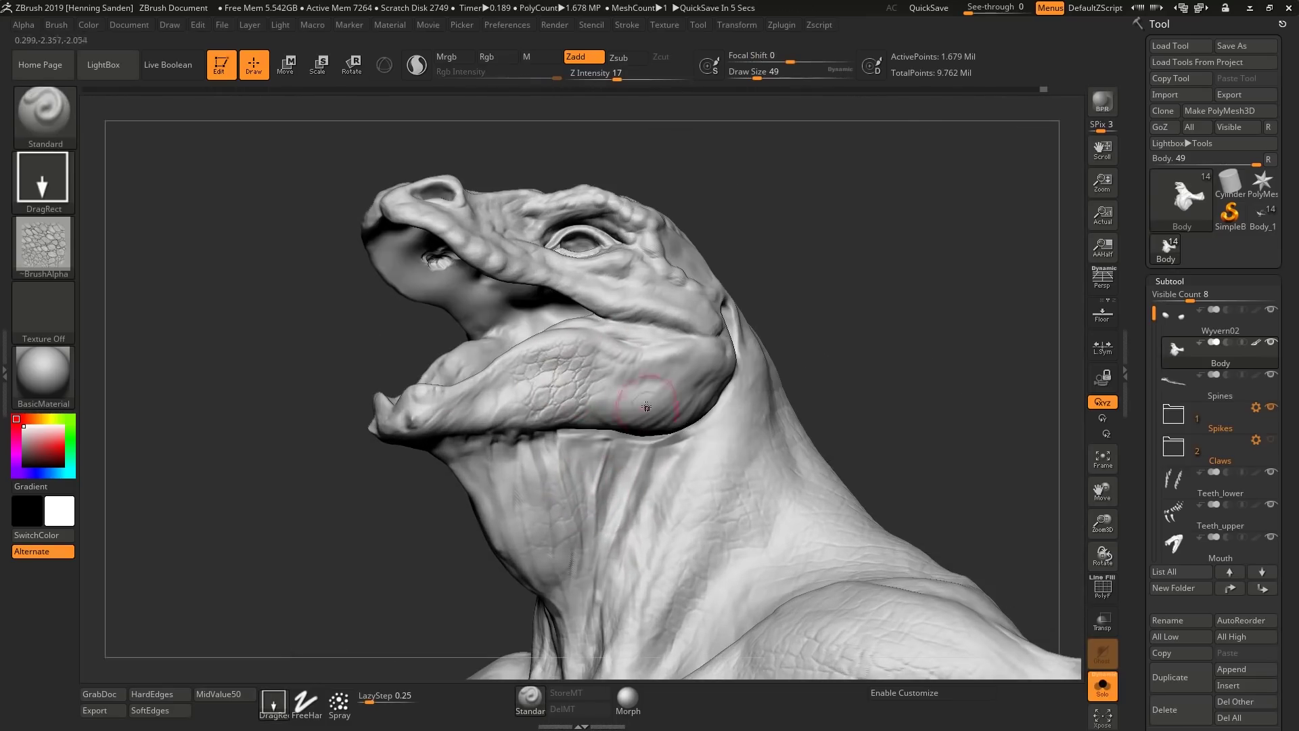
right_click_drag(714, 405, 722, 330)
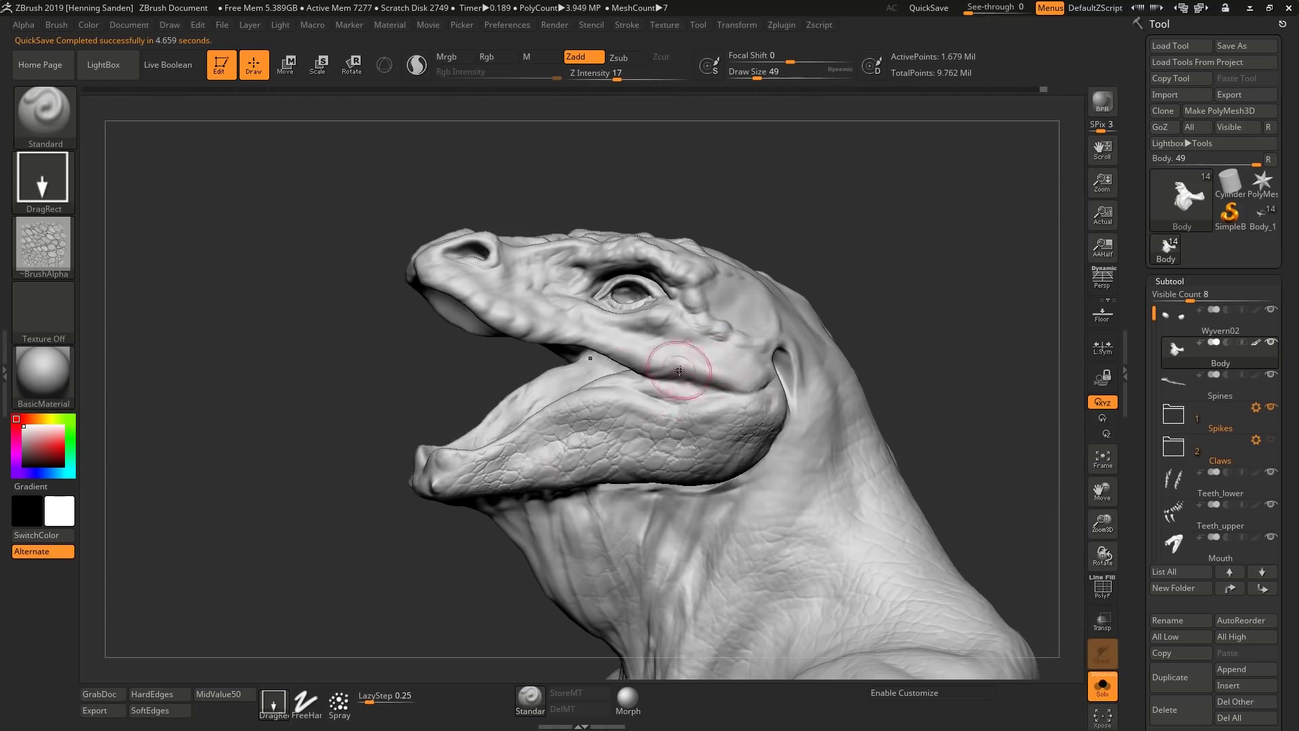
Stamp reptile02 scales along the cheek, upper lip and snout, and smooth the detail above the eye
right_click_drag(674, 290, 695, 353)
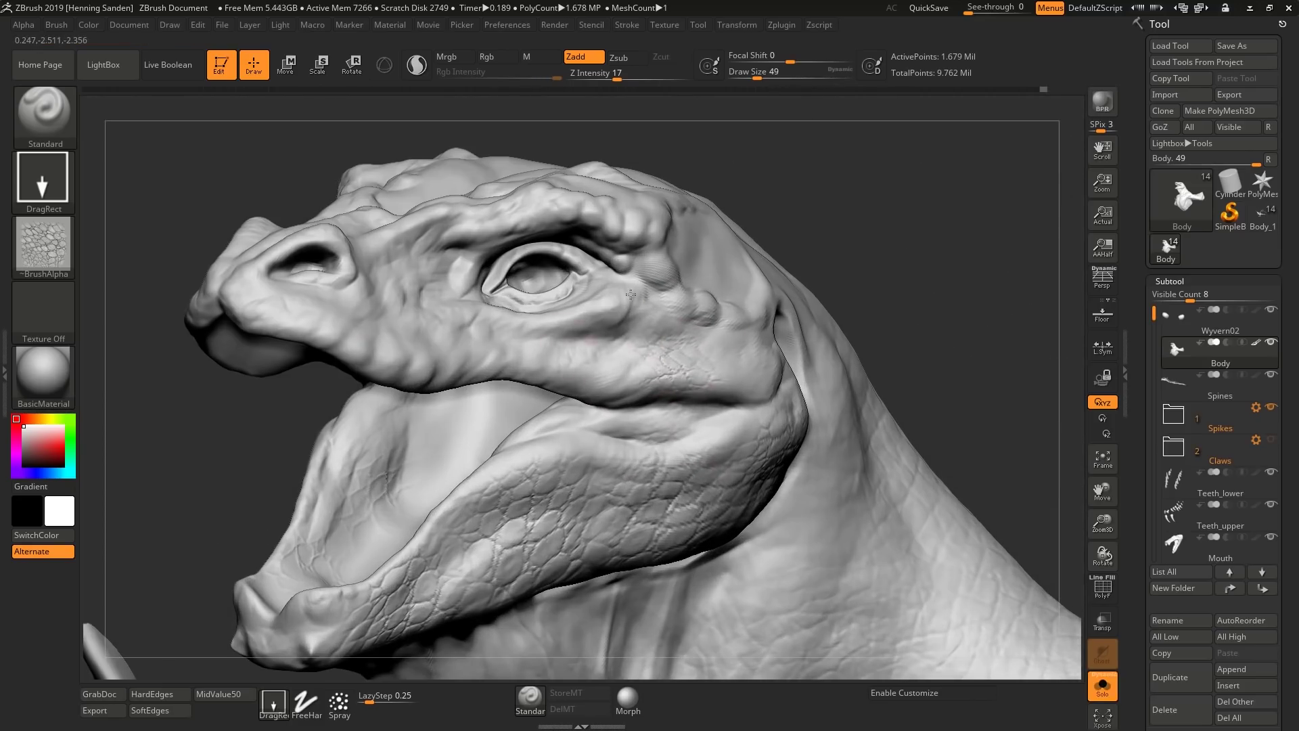
left_click_drag(582, 361, 620, 379)
left_click_drag(436, 350, 460, 369)
right_click_drag(436, 359, 477, 342)
left_click_drag(324, 329, 365, 345)
right_click_drag(721, 301, 805, 328)
left_click_drag(615, 220, 548, 237, "shift")
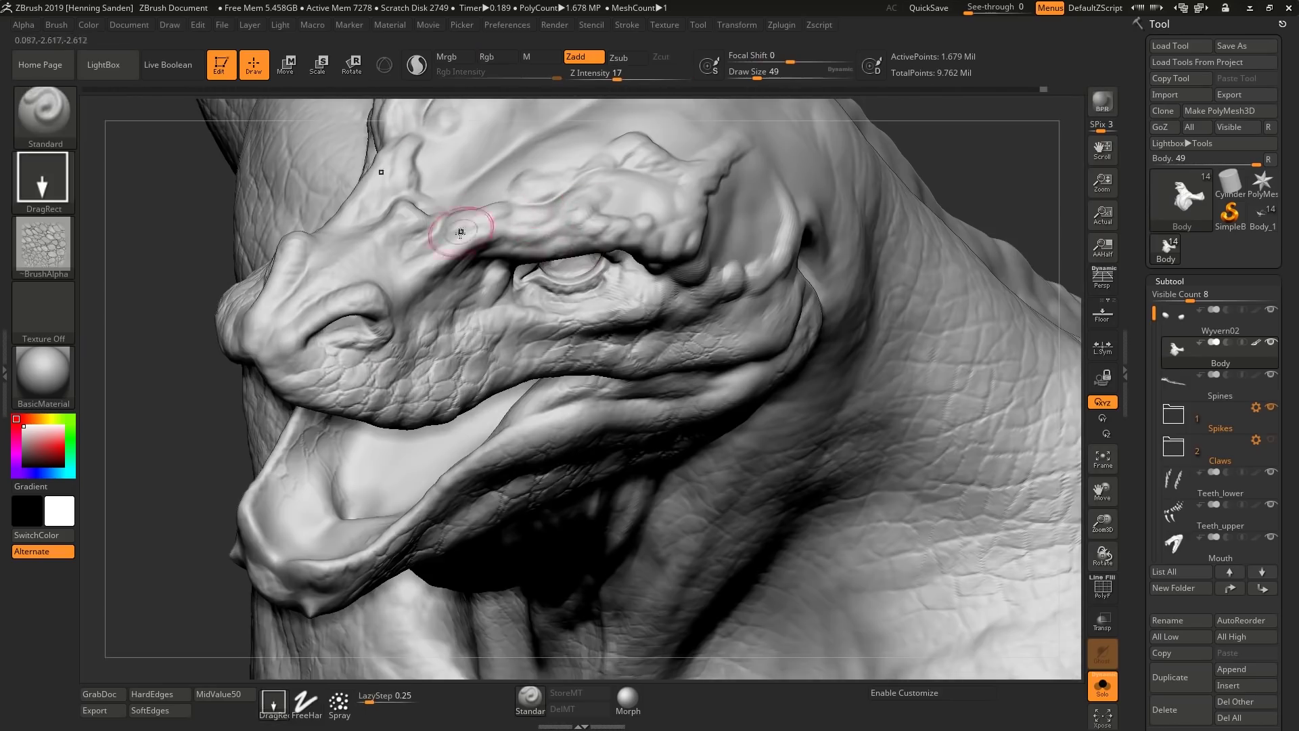
Stamp reptile02 scales across the rear jaw, the underside of the lower jaw and the upper throat
right_click_drag(832, 392, 738, 365)
left_click_drag(802, 305, 829, 330)
right_click_drag(839, 298, 725, 389, "alt")
left_click_drag(740, 389, 758, 408)
right_click_drag(758, 433, 717, 400)
right_click_drag(717, 400, 692, 450, "ctrl")
left_click_drag(692, 451, 677, 504)
right_click_drag(673, 492, 623, 498)
left_click_drag(607, 508, 568, 433)
right_click_drag(609, 473, 683, 474)
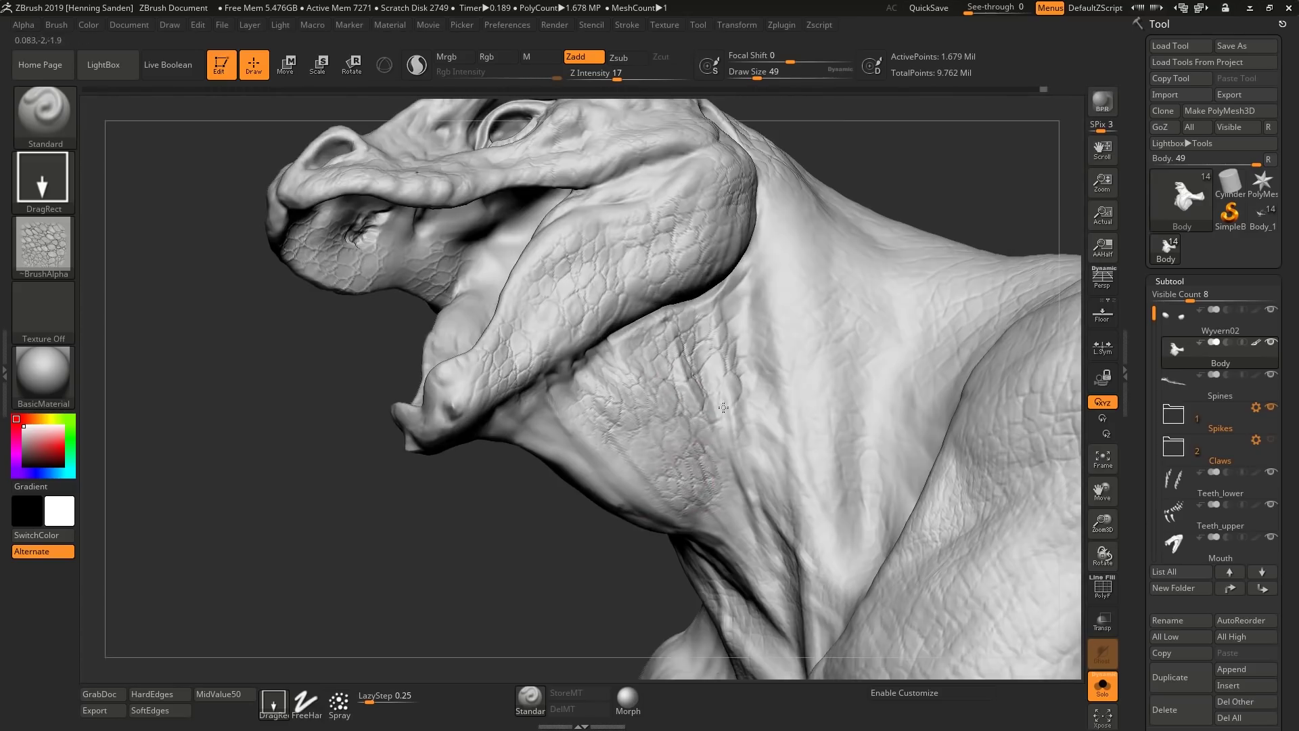
Stamp reptile02 scales down the throat and the side of the neck, redoing one misplaced stamp
left_click_drag(569, 399, 563, 404)
left_click_drag(744, 551, 732, 448)
key("ctrl+z")
left_click_drag(741, 550, 743, 470)
mouse_move(770, 419)
right_mouse_down("ctrl")
mouse_move(855, 383)
mouse_move(948, 515)
mouse_move(869, 456)
mouse_move(877, 443)
right_mouse_up("ctrl")
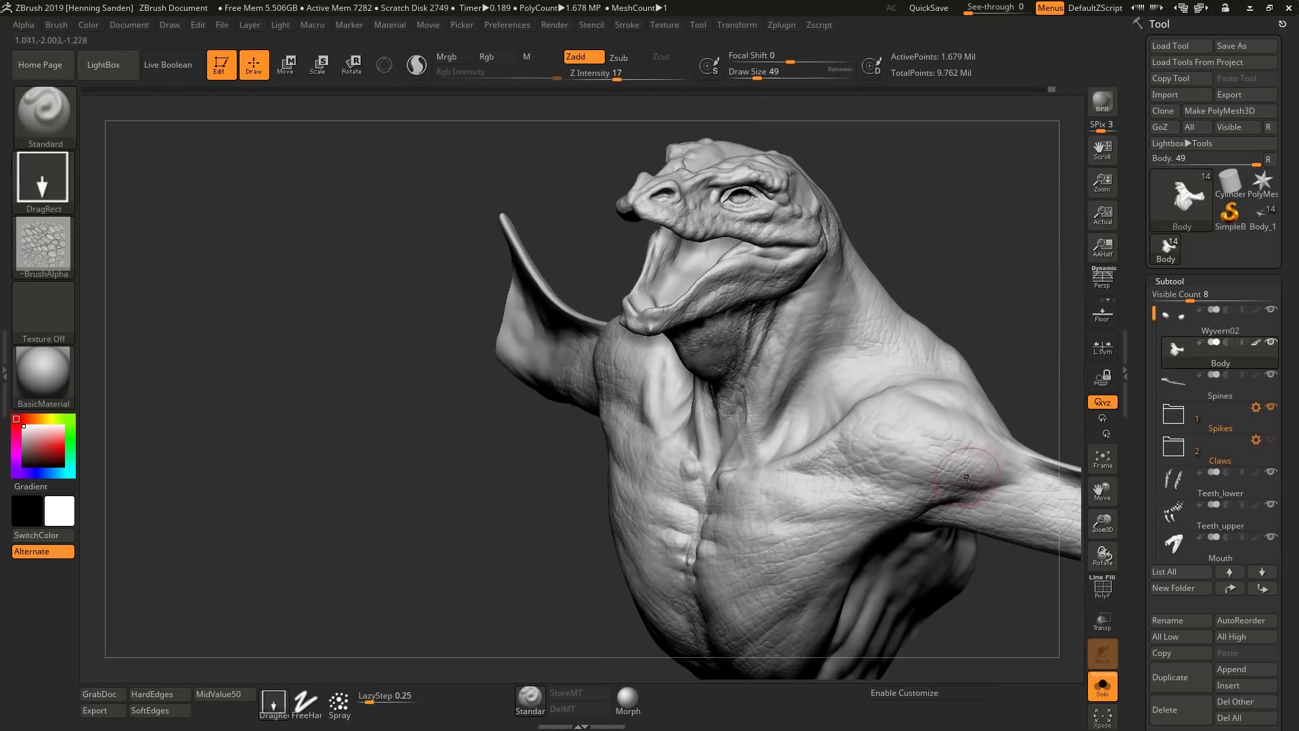
Stamp reptile02 scales over the upper chest, the collarbones and the front of the shoulder
right_click_drag(941, 451, 815, 503)
right_click_drag(784, 439, 755, 533, "ctrl")
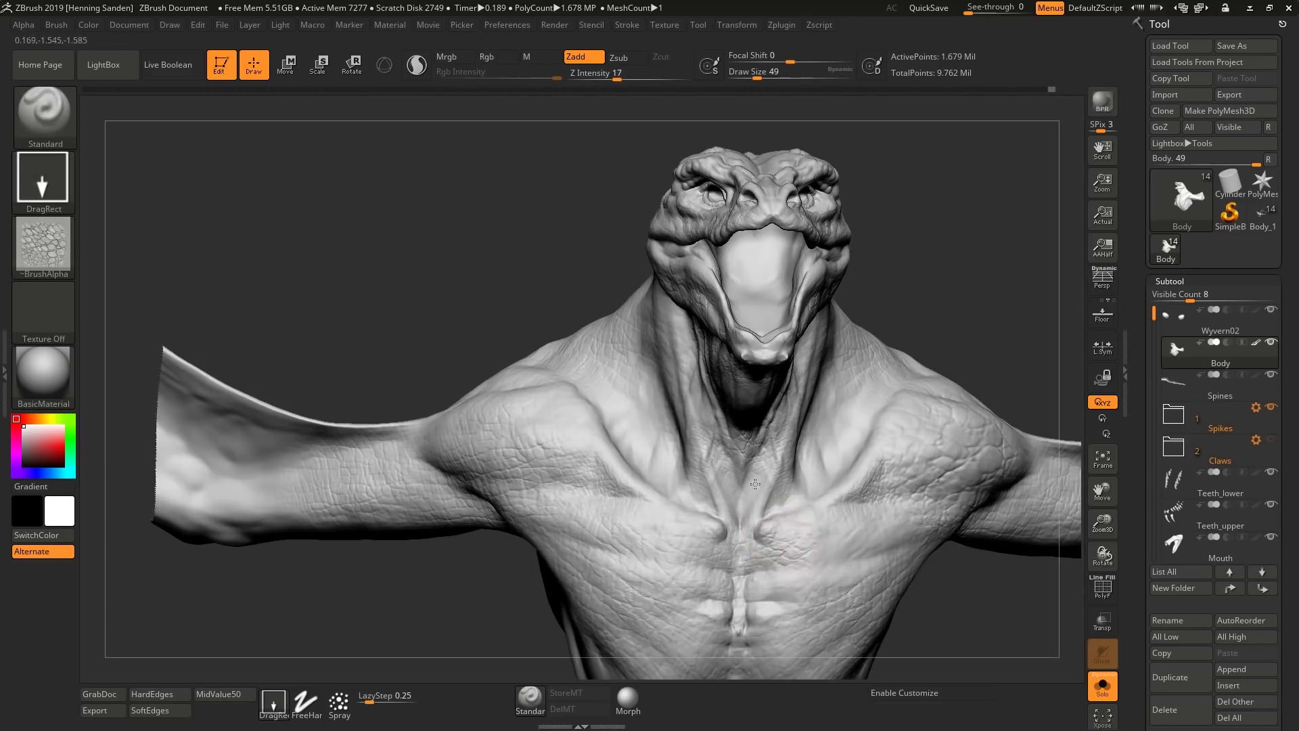
mouse_move(704, 555)
right_mouse_down()
mouse_move(756, 503)
mouse_move(747, 522)
right_mouse_up()
mouse_move(654, 531)
right_mouse_down("ctrl")
mouse_move(773, 509)
mouse_move(711, 535)
mouse_move(772, 508)
right_mouse_up("ctrl")
right_click_drag(771, 508, 821, 387, "ctrl")
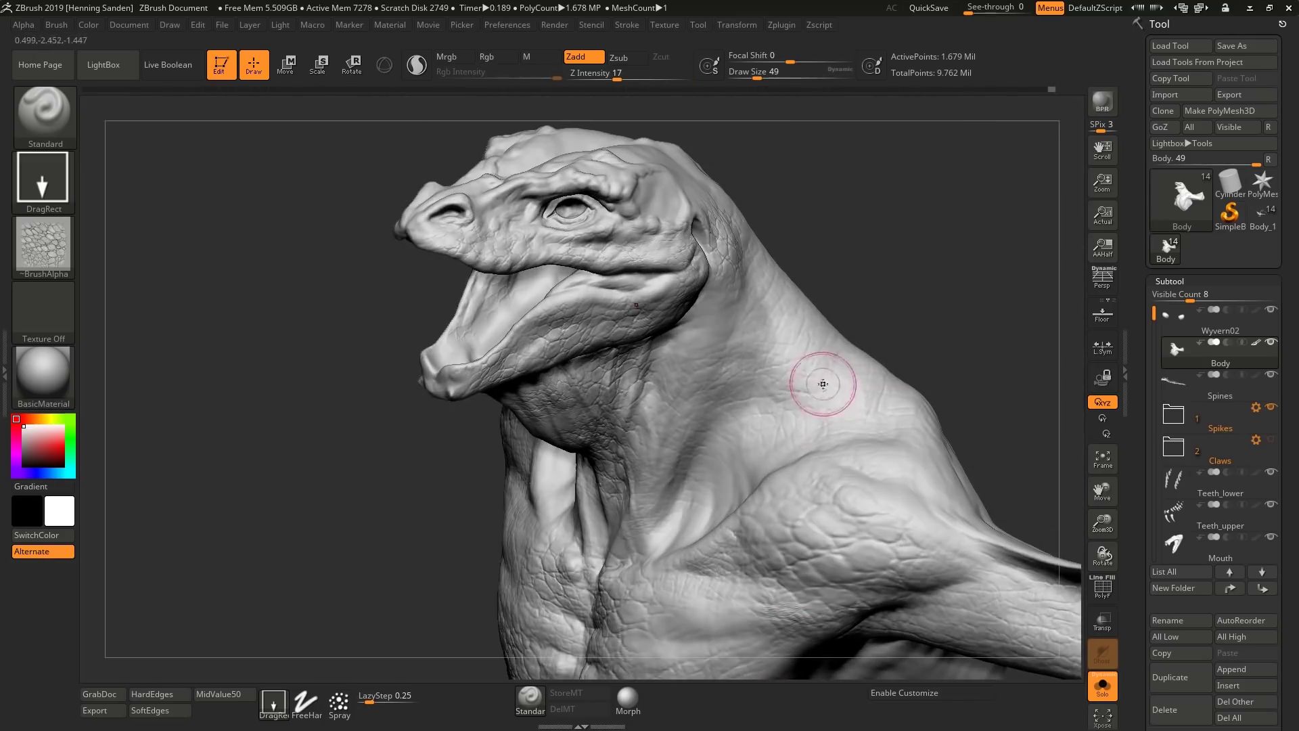
Enlarge the brush and stamp large reptile02 scales over the side and back of the neck toward the shoulder
key("bracketright")
key("bracketright")
key("bracketright")
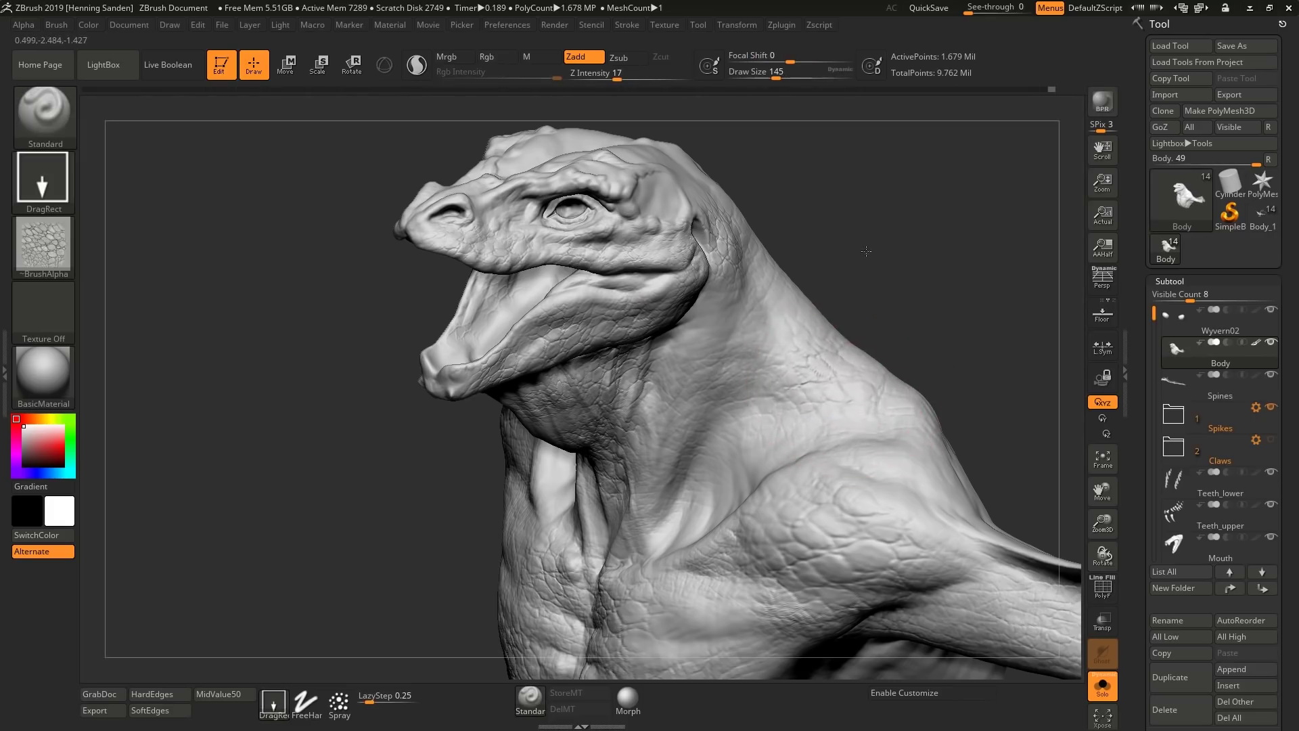
right_click_drag(805, 379, 922, 386)
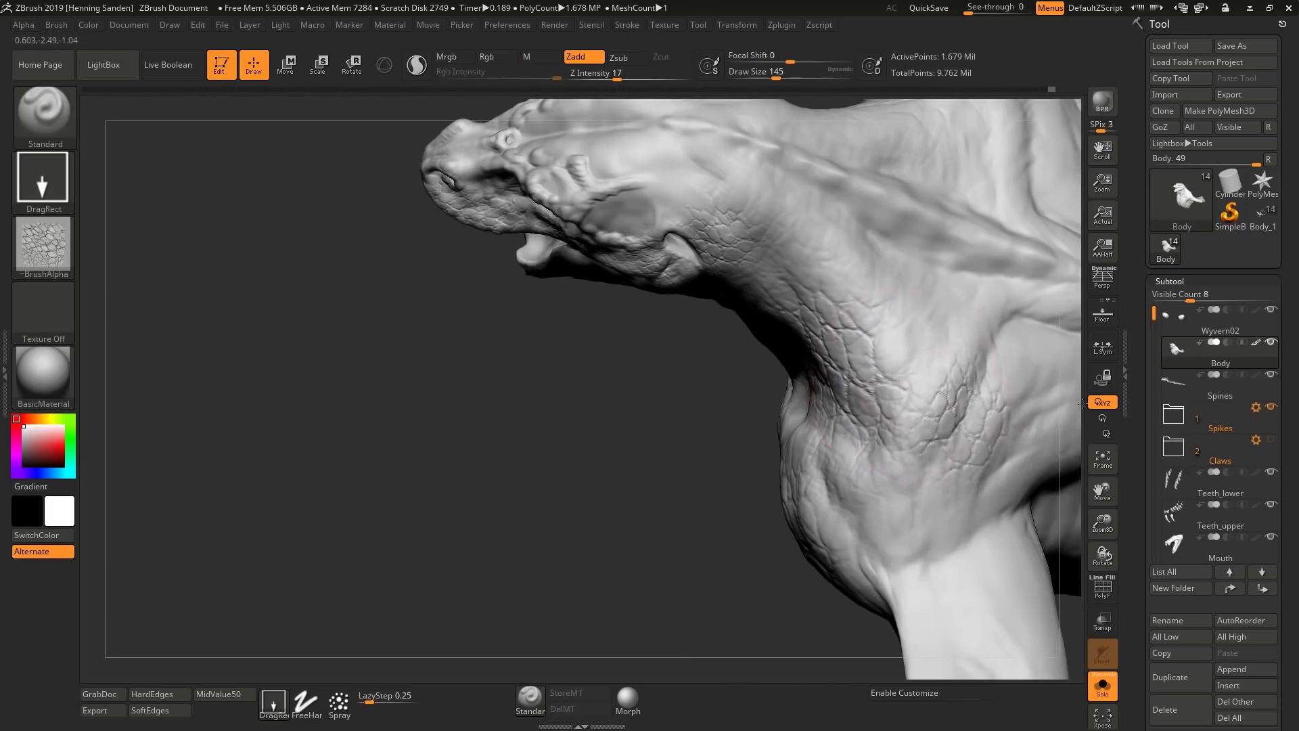
mouse_move(913, 308)
right_mouse_down()
mouse_move(714, 404)
mouse_move(748, 332)
right_mouse_up()
key("bracketleft")
left_click_drag(681, 335, 805, 431)
right_click_drag(805, 430, 865, 325, "ctrl")
Turn off solo display so the horns, teeth and spikes show around the partly hidden body, and inspect the neck and chest
left_click(873, 312, "ctrl+shift")
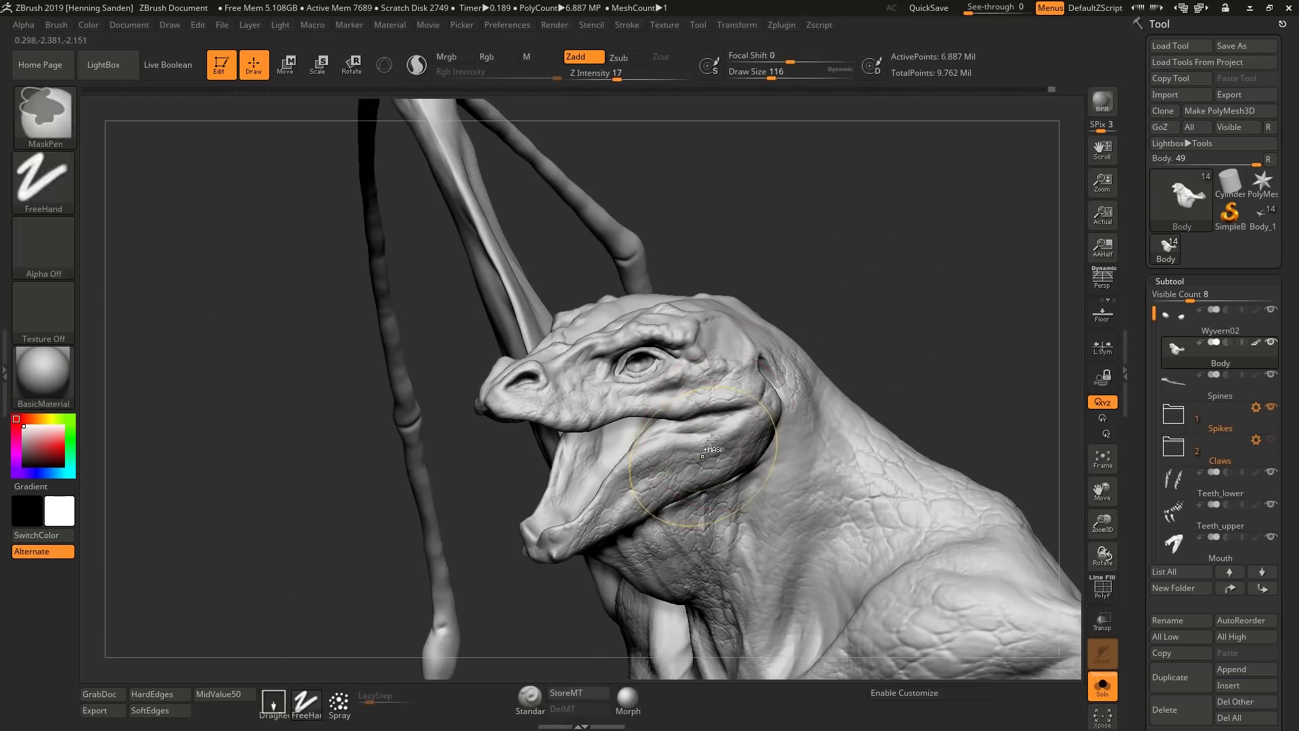
left_click(705, 450, "ctrl+shift")
key("shift+s")
right_click_drag(728, 481, 834, 410)
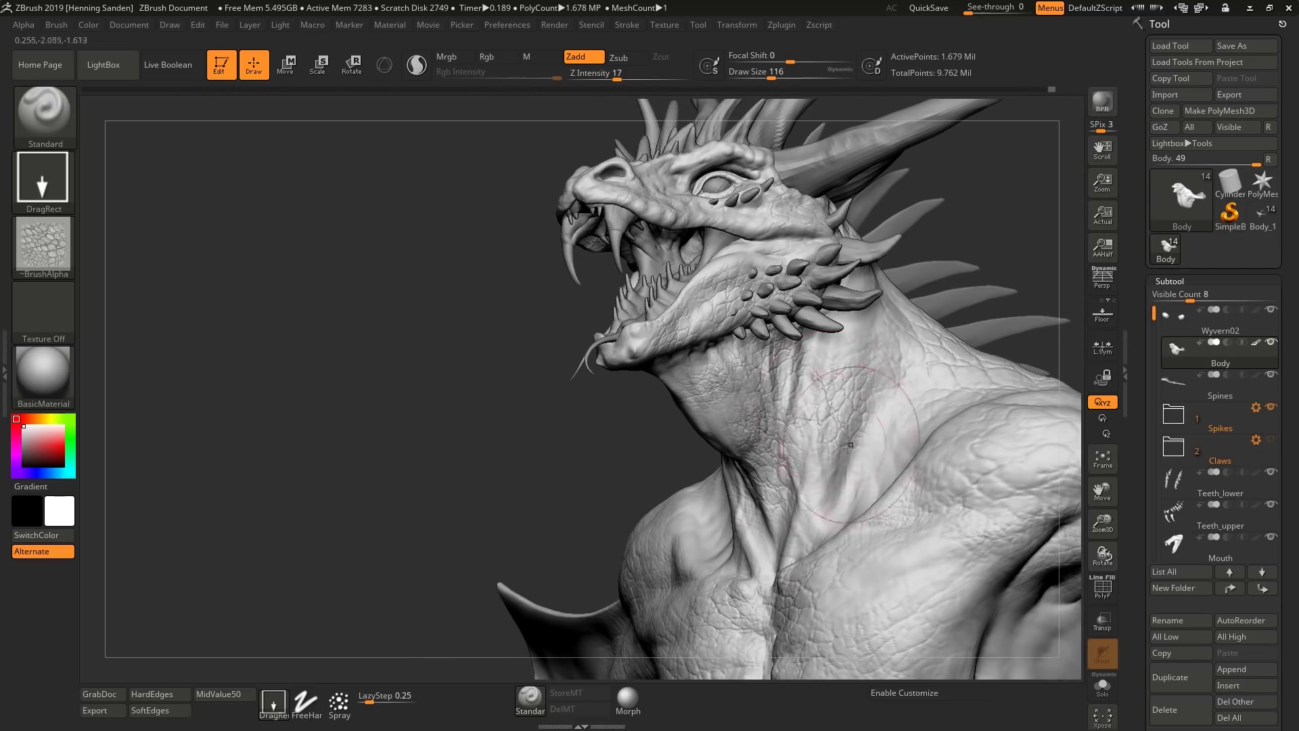
right_click_drag(895, 488, 725, 477)
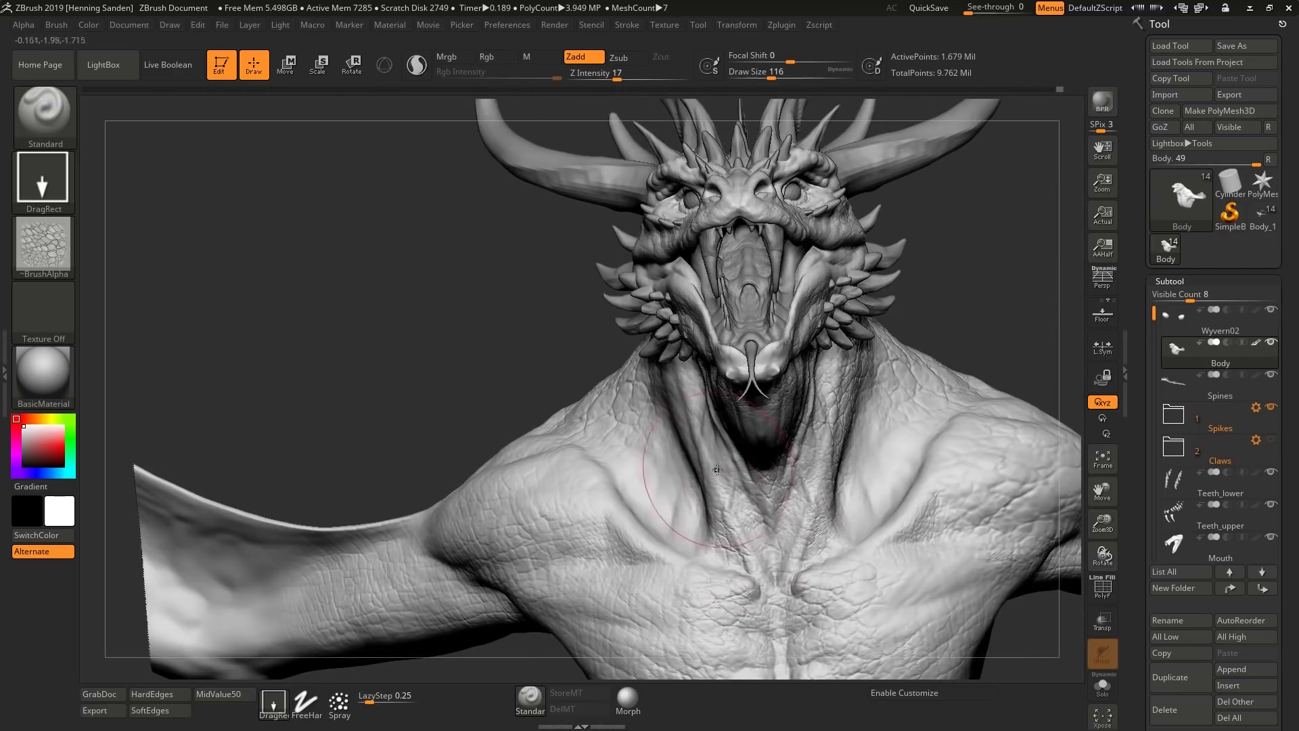
right_click_drag(737, 398, 776, 532)
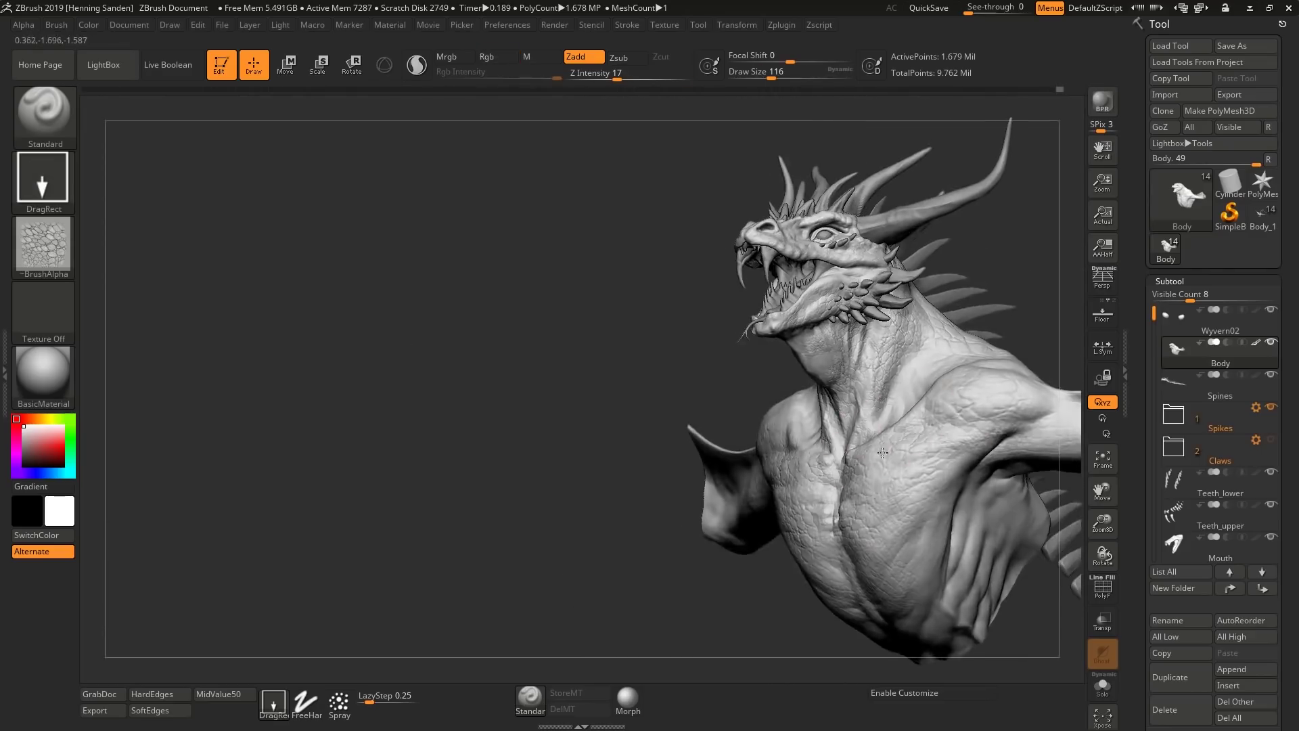
right_click_drag(896, 423, 974, 487)
right_click_drag(975, 488, 1008, 474)
Set the Draw Size to 74 and stamp reptile02 scales over the cheek, mouth corner and upper jaw muscle
left_click_drag(885, 416, 843, 494)
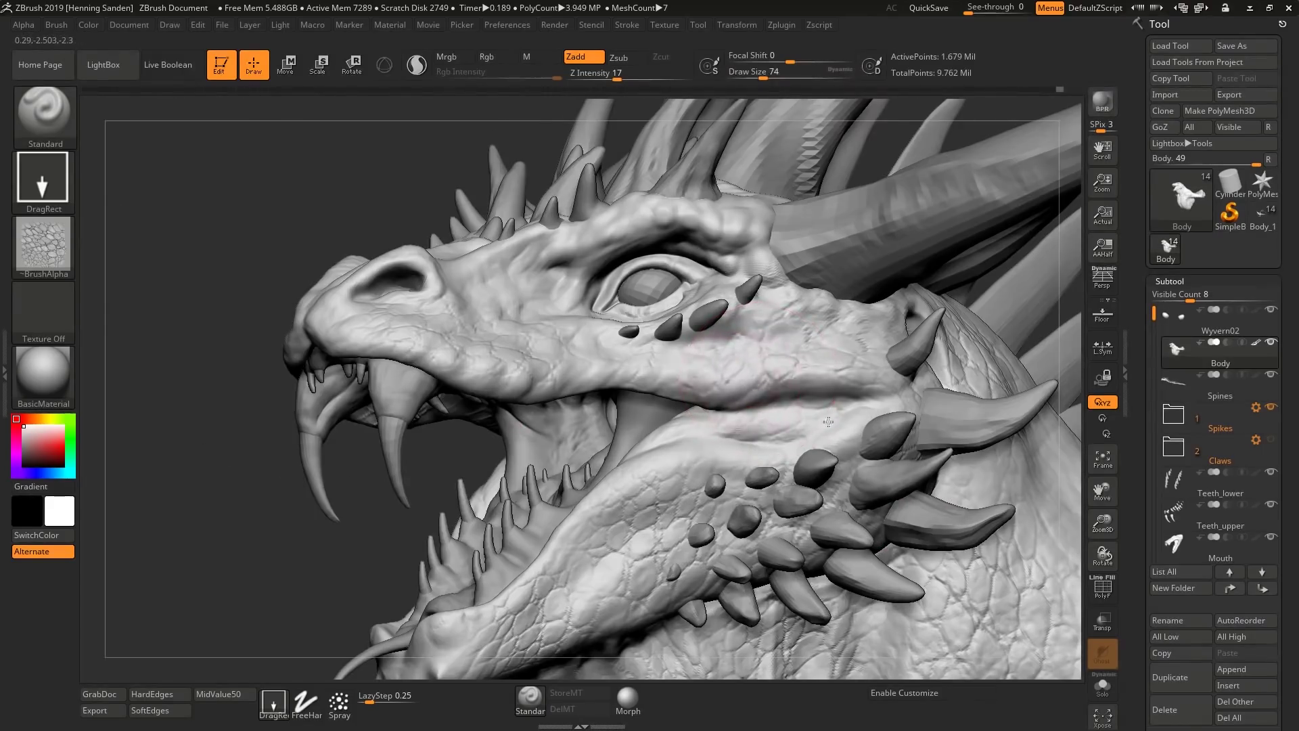
left_click_drag(829, 422, 834, 429)
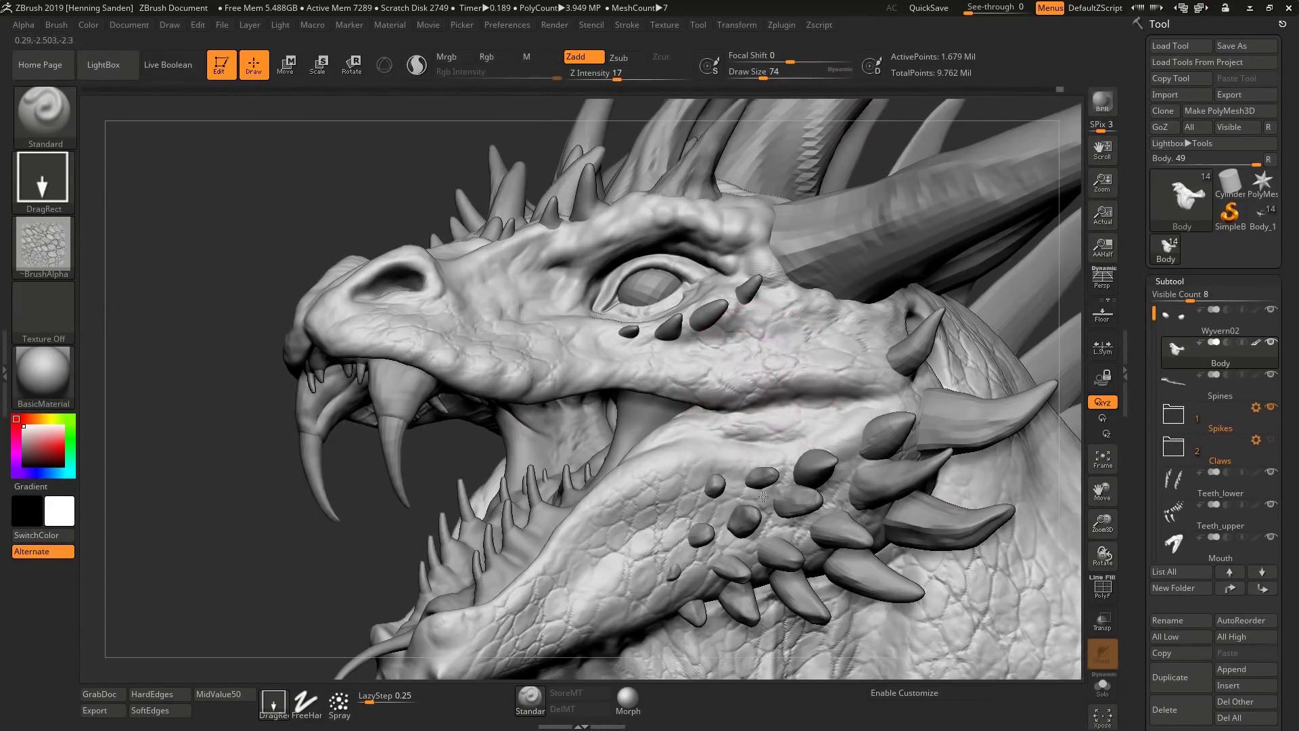
right_click_drag(633, 399, 707, 447)
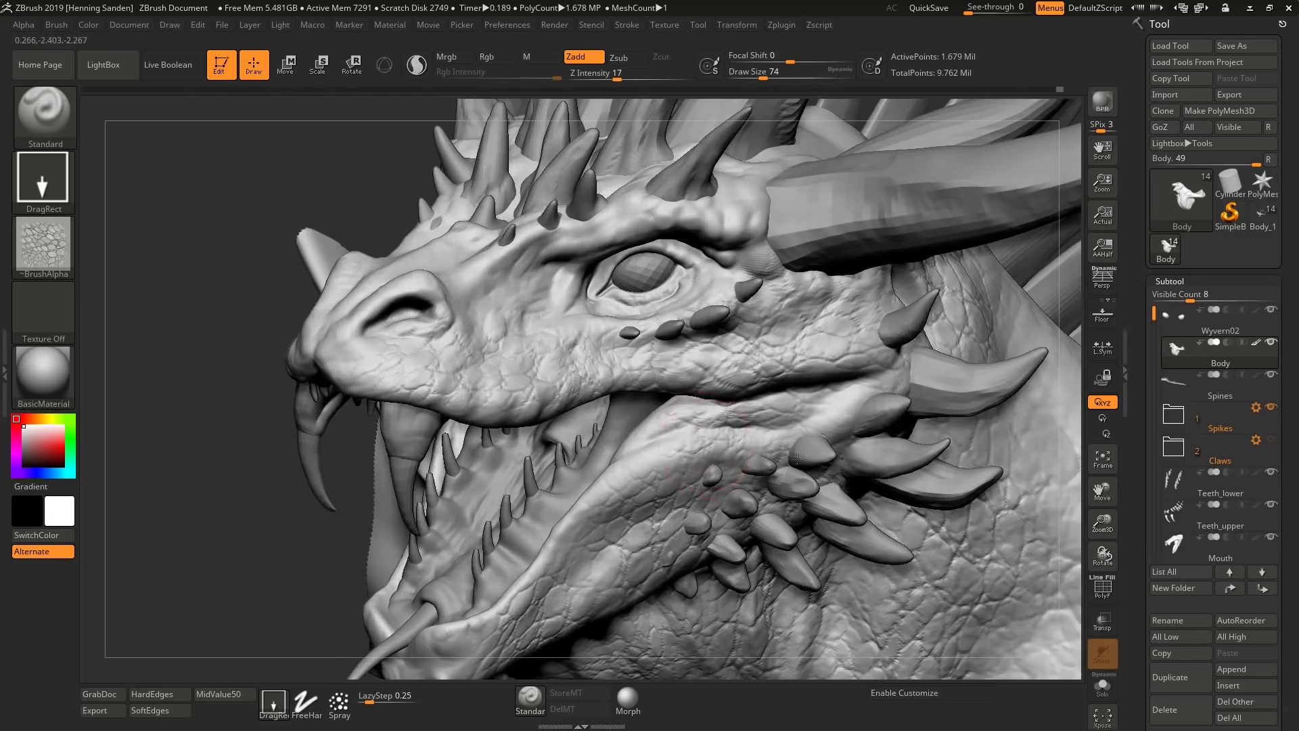
right_click_drag(664, 392, 580, 380)
right_click_drag(636, 300, 710, 477, "ctrl")
right_click_drag(1022, 446, 951, 384)
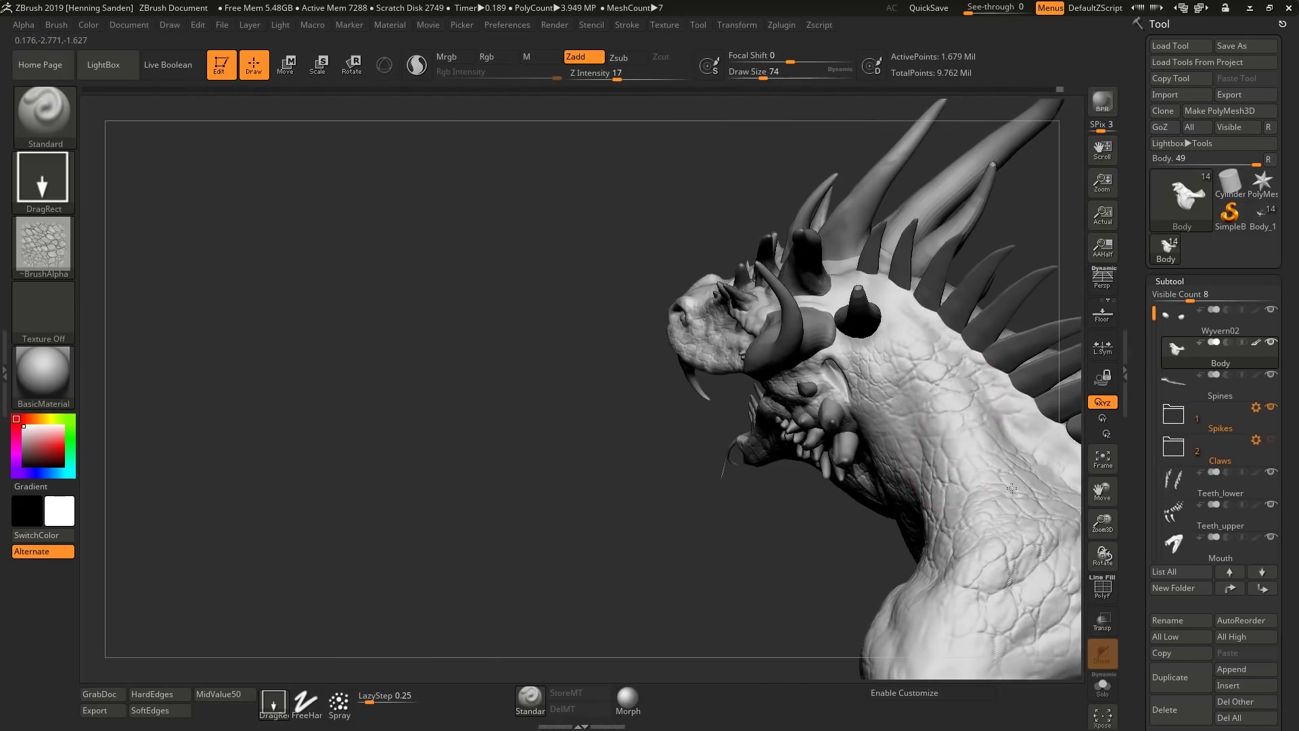
Stamp reptile02 scales with the Standard brush over the brow ridge, the area behind the eye and the upper lip
mouse_move(889, 473)
right_mouse_down()
mouse_move(907, 445)
mouse_move(915, 505)
mouse_move(719, 373)
mouse_move(673, 528)
mouse_move(782, 521)
mouse_move(682, 371)
mouse_move(745, 402)
right_mouse_up()
key("b")
key("c")
key("b")
left_click(530, 700)
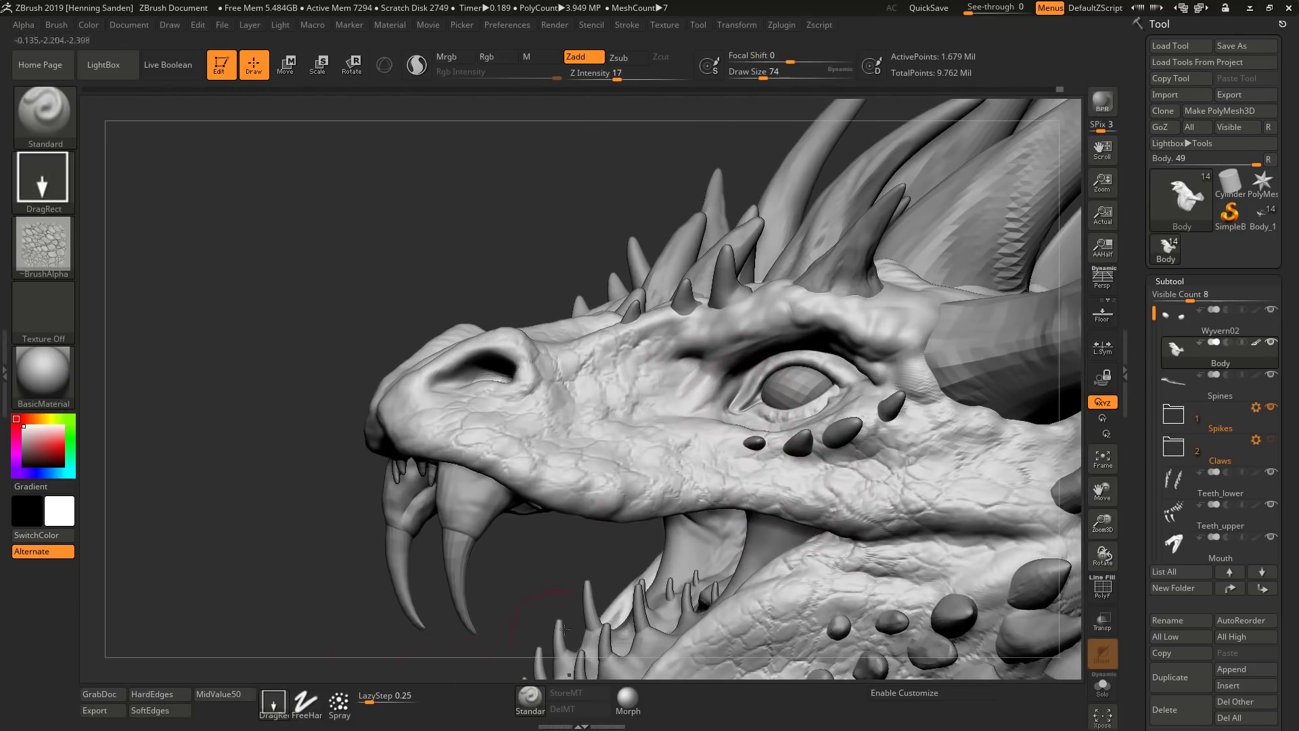
right_click_drag(749, 315, 782, 310)
left_click_drag(869, 353, 908, 312)
right_click_drag(909, 298, 859, 317)
left_click_drag(873, 322, 908, 295)
mouse_move(880, 318)
right_mouse_down()
mouse_move(850, 306)
mouse_move(589, 379)
mouse_move(511, 353)
right_mouse_up()
right_click_drag(521, 401, 532, 444)
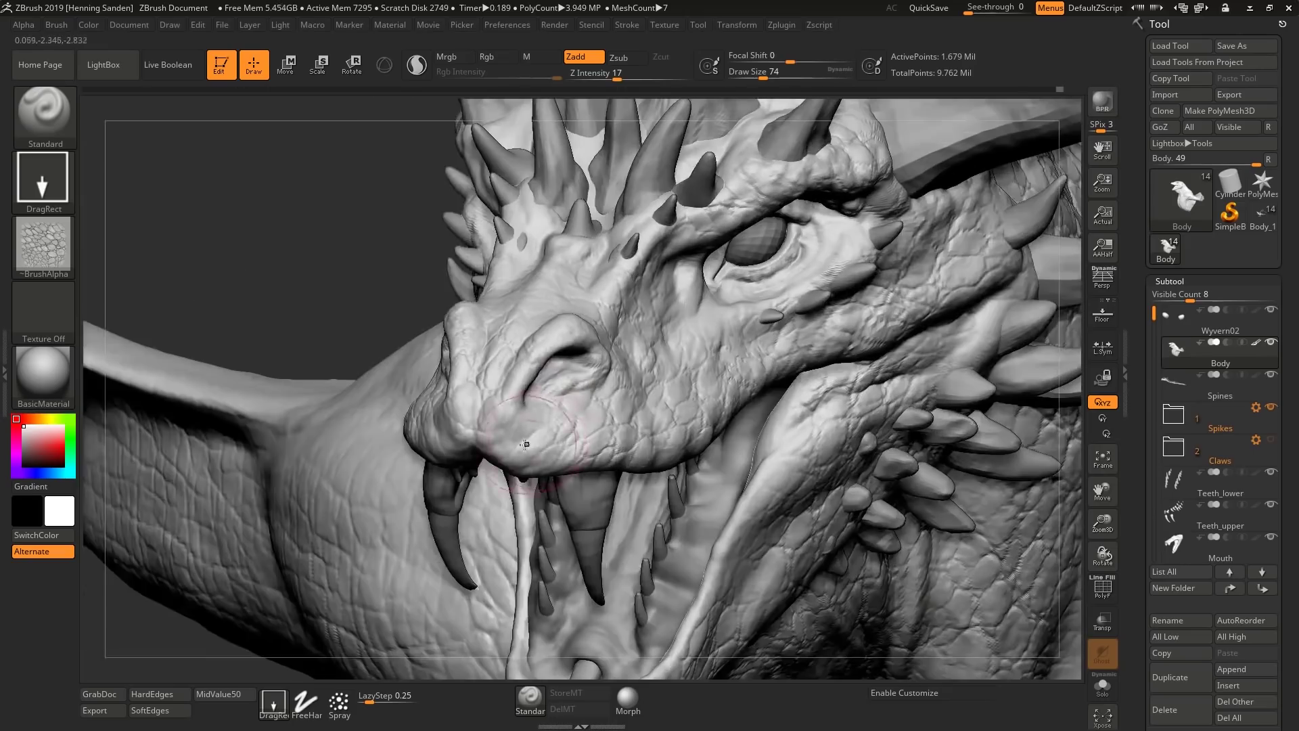
Stamp reptile02 scales around the nostril and over the top and bridge of the snout
left_click_drag(548, 337, 550, 326)
right_click_drag(558, 257, 579, 299)
left_click_drag(579, 298, 653, 296)
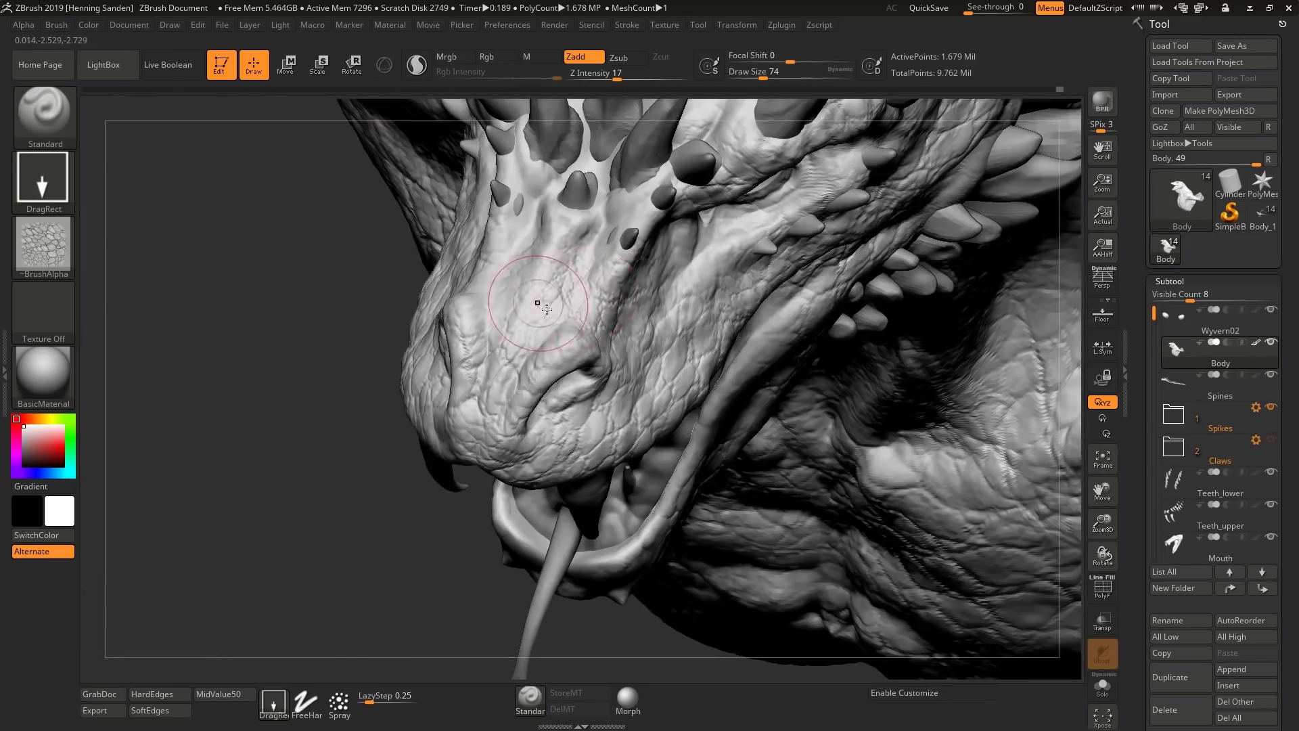
right_click_drag(547, 308, 514, 230)
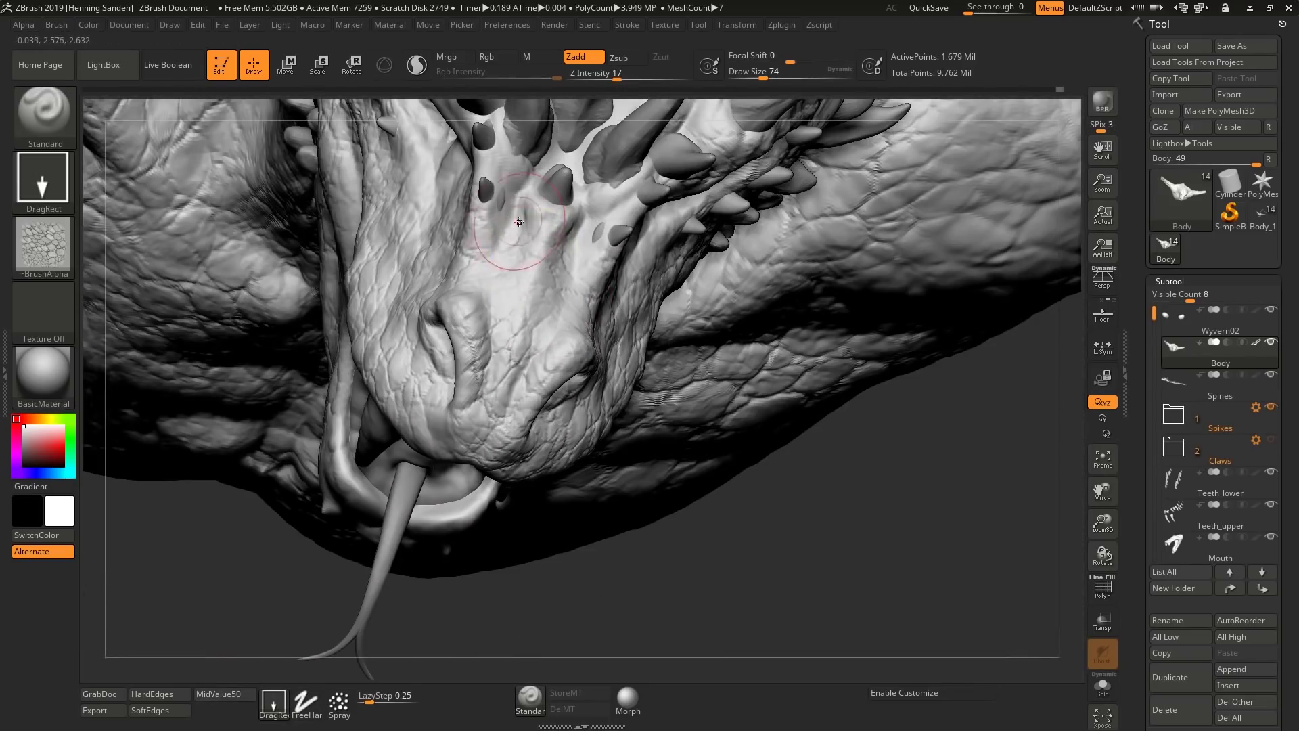
mouse_move(585, 100)
right_mouse_down()
mouse_move(601, 334)
mouse_move(674, 348)
mouse_move(683, 298)
mouse_move(714, 353)
mouse_move(710, 423)
right_mouse_up()
Switch to the ClayBuildup brush at Z Intensity 20 and build up individual scales on the snout, upper lip and cheek
key("b")
key("c")
key("b")
mouse_move(689, 302)
right_mouse_down("ctrl")
mouse_move(687, 342)
mouse_move(714, 346)
right_mouse_up("ctrl")
left_click_drag(680, 345, 711, 381)
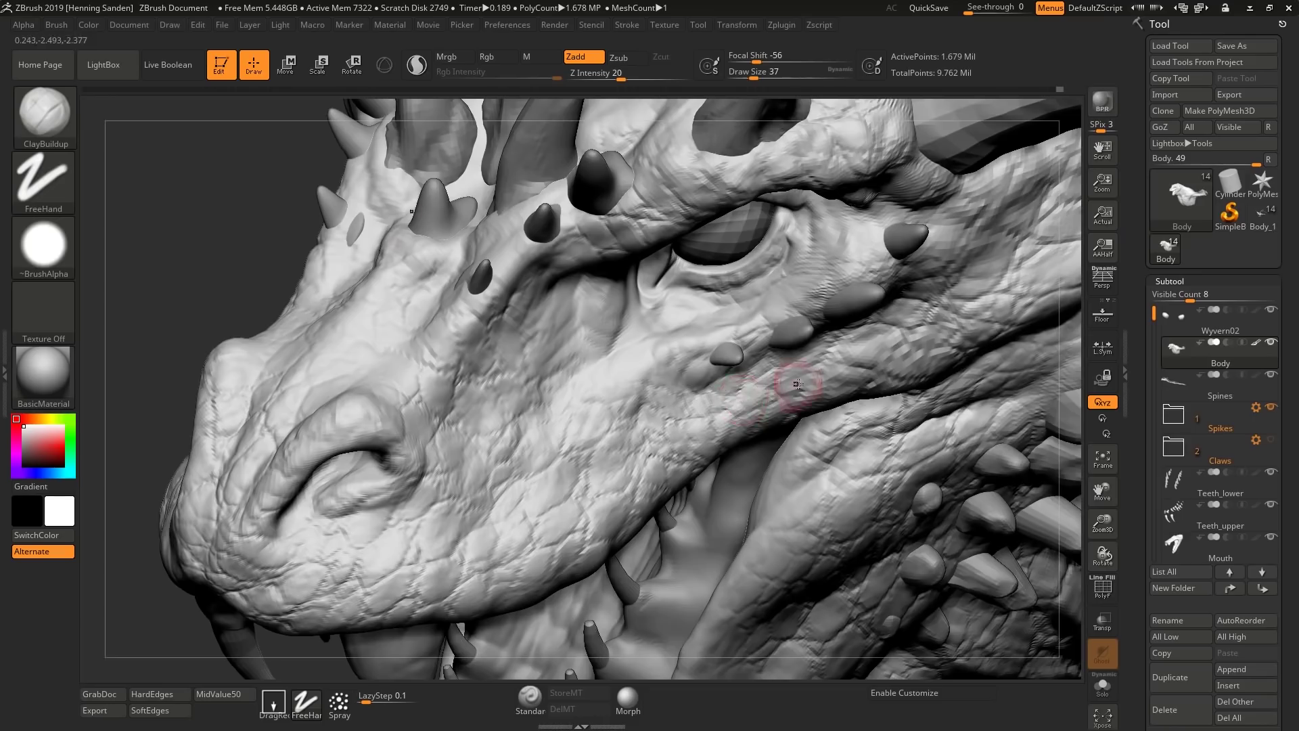
right_click_drag(793, 387, 743, 431)
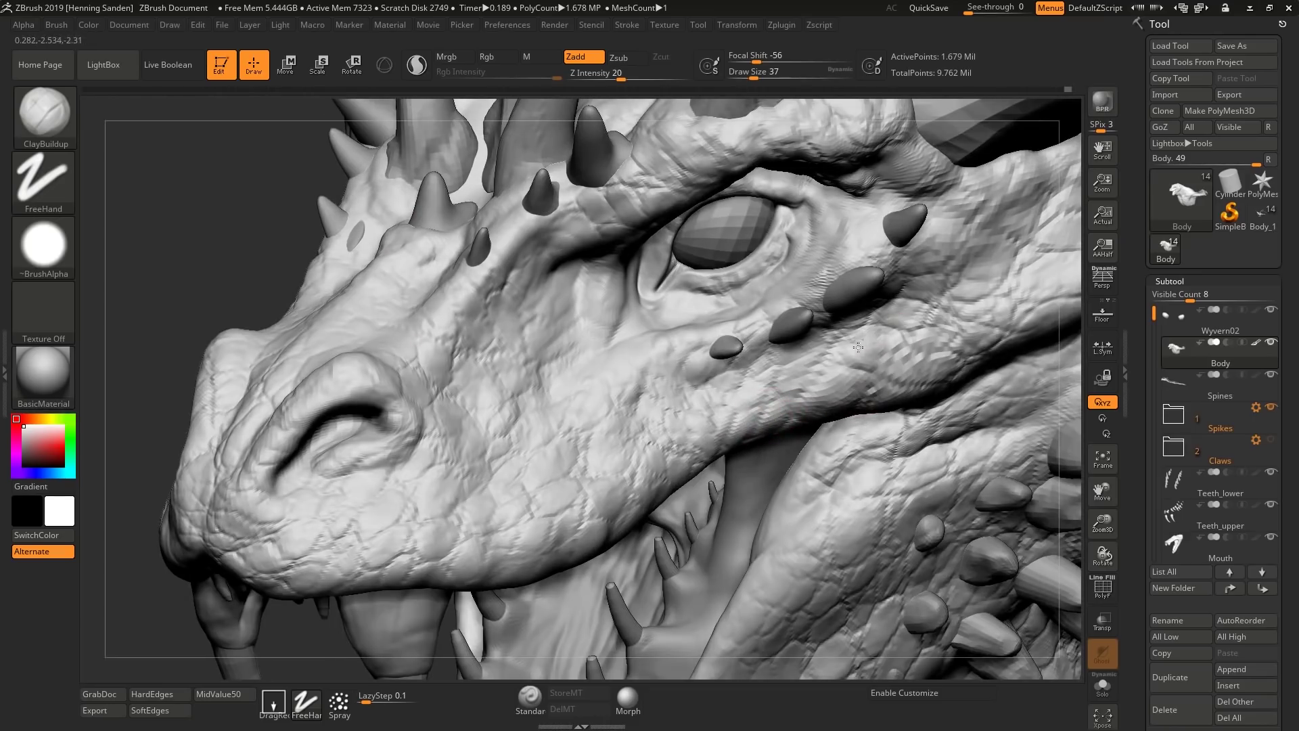
right_click_drag(904, 283, 431, 462)
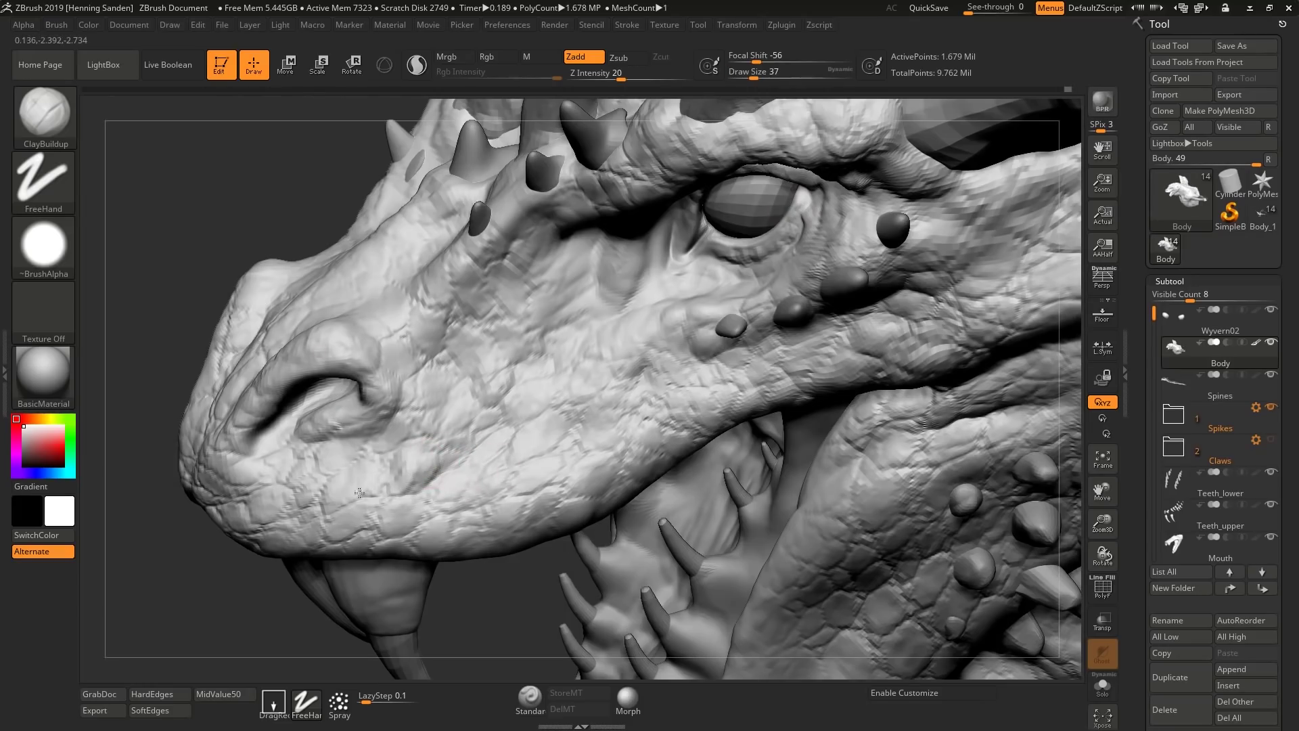
right_click_drag(250, 510, 473, 443)
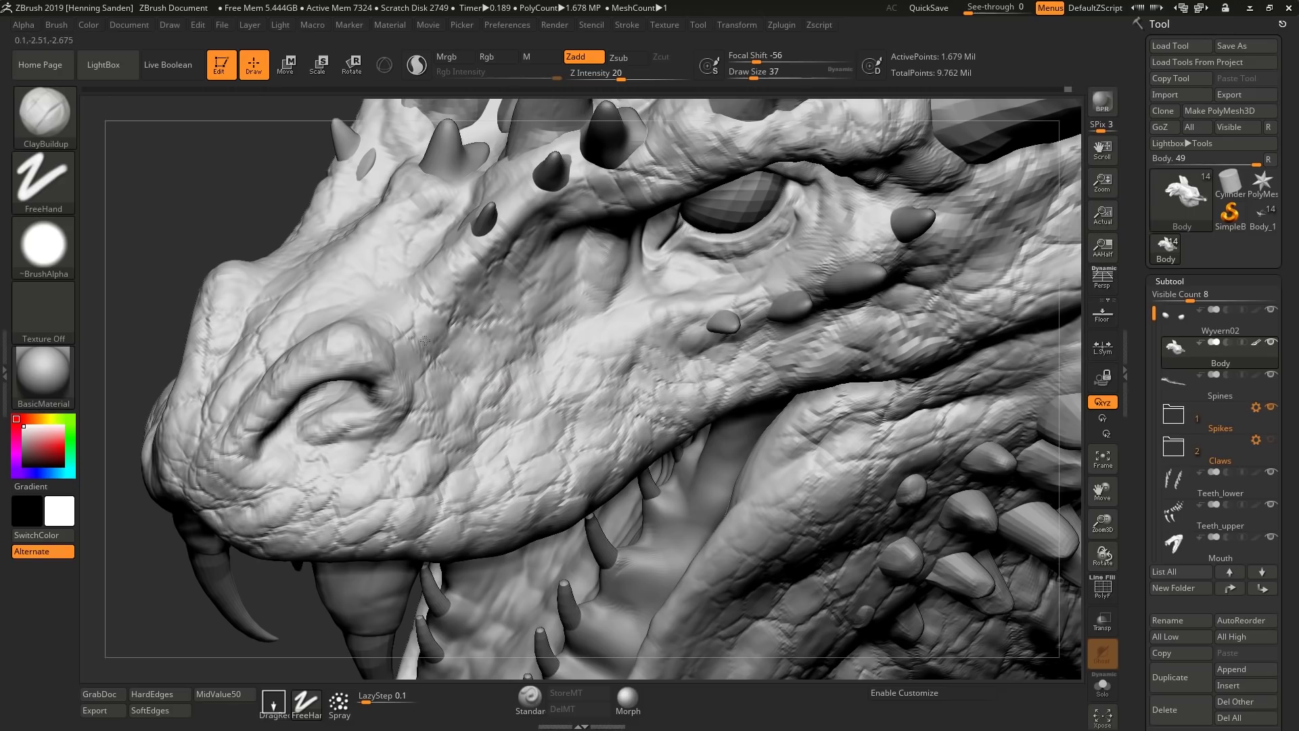
Smooth the side of the snout and refine the raised scales around the nostril and upper lip
right_click_drag(467, 360, 523, 393, "ctrl")
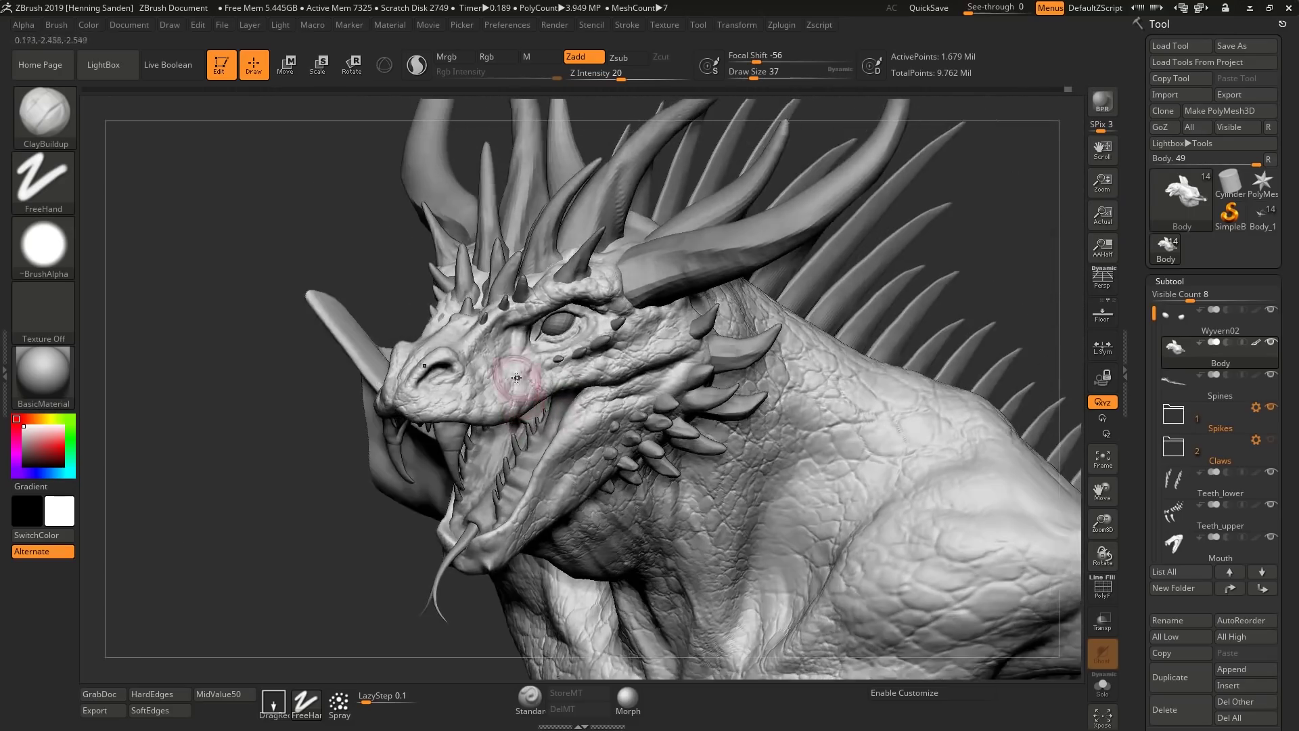
right_click_drag(535, 469, 539, 524, "ctrl")
mouse_move(487, 423)
left_mouse_down("shift")
mouse_move(449, 372)
mouse_move(446, 434)
left_mouse_up("shift")
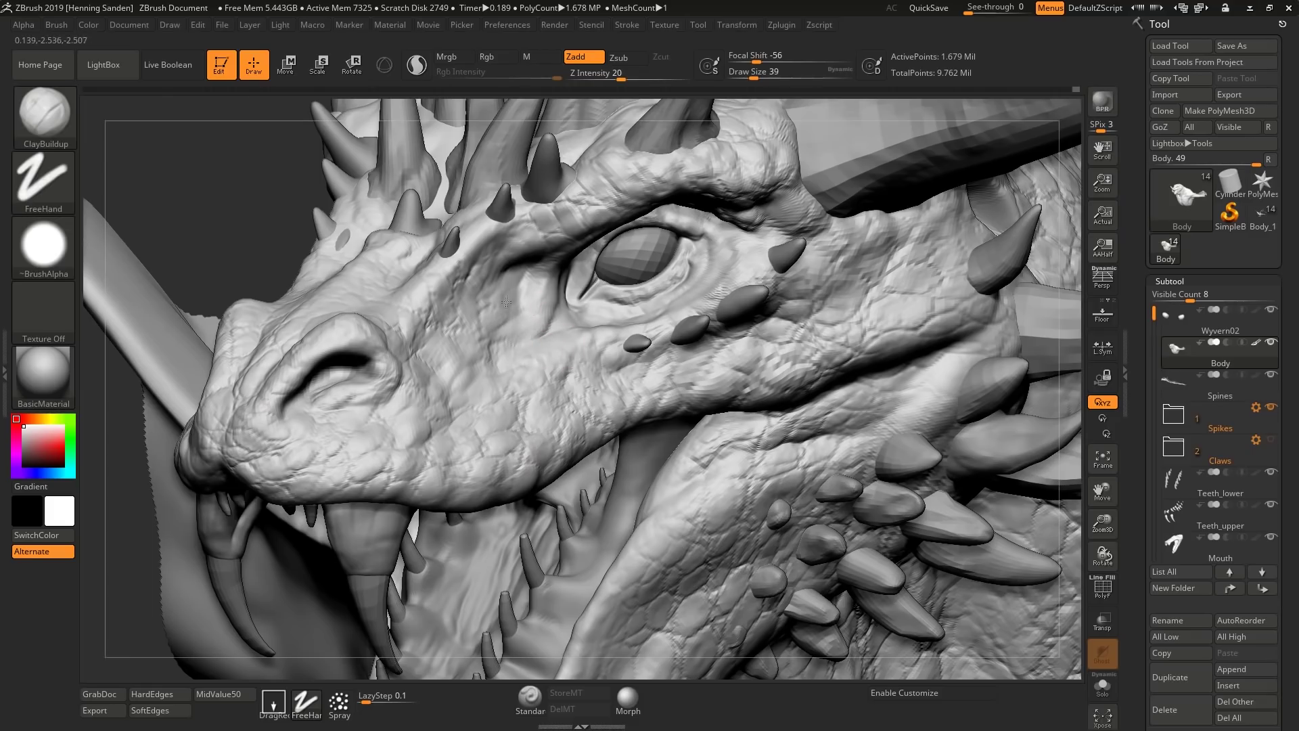
right_click_drag(803, 354, 919, 320)
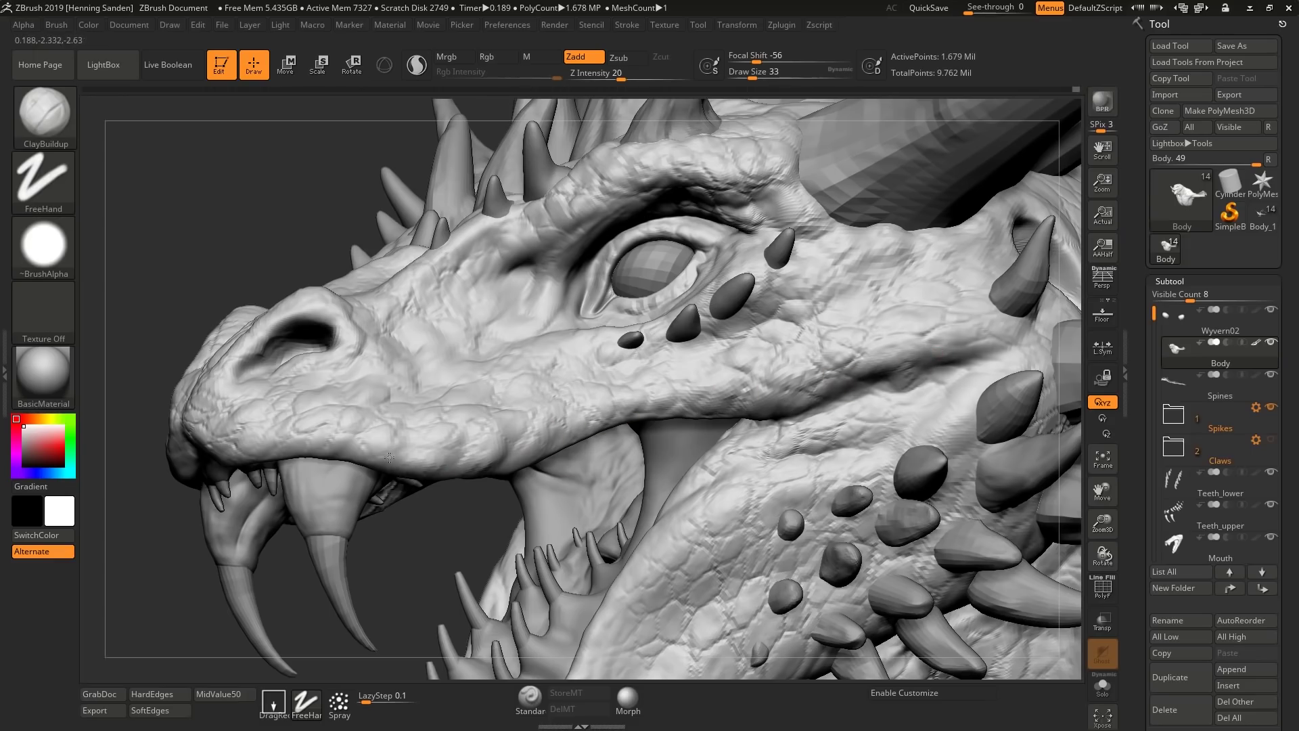
mouse_move(260, 353)
right_mouse_down("ctrl")
mouse_move(266, 271)
mouse_move(270, 363)
right_mouse_up("ctrl")
left_click(324, 505, "alt")
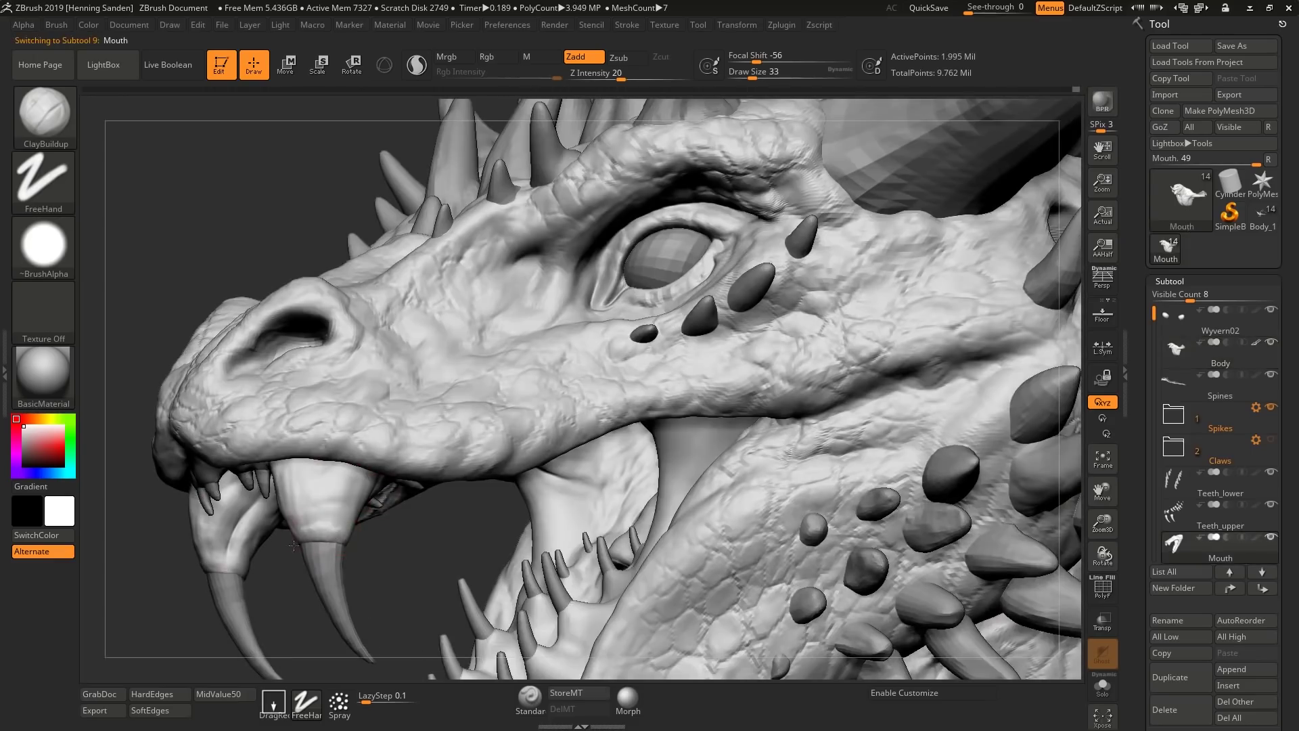
left_click(406, 449, "alt")
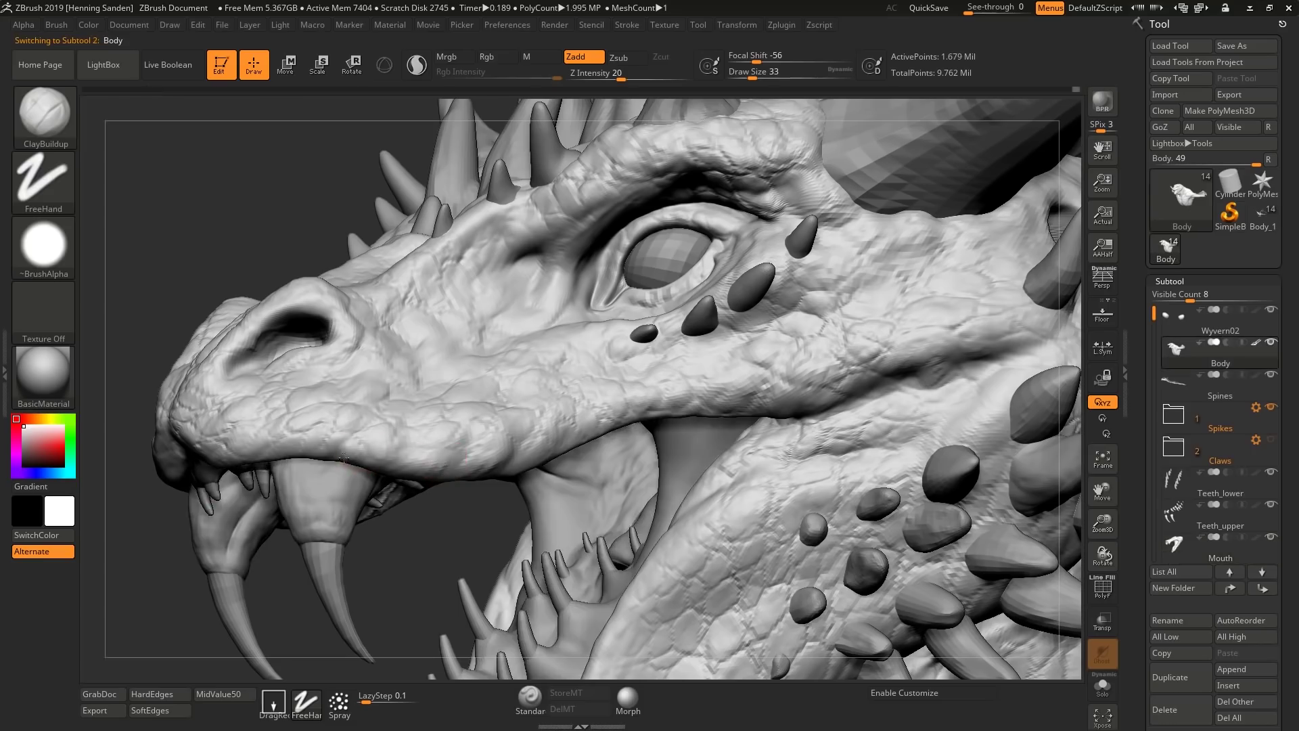
Build up individual scales along the lower jaw and around its spikes with ClayBuildup at Draw Size 37
right_click_drag(774, 505, 527, 471, "alt")
right_click_drag(706, 428, 623, 522)
right_click_drag(659, 444, 568, 515)
right_click_drag(493, 416, 575, 406, "ctrl")
right_click_drag(575, 406, 804, 488)
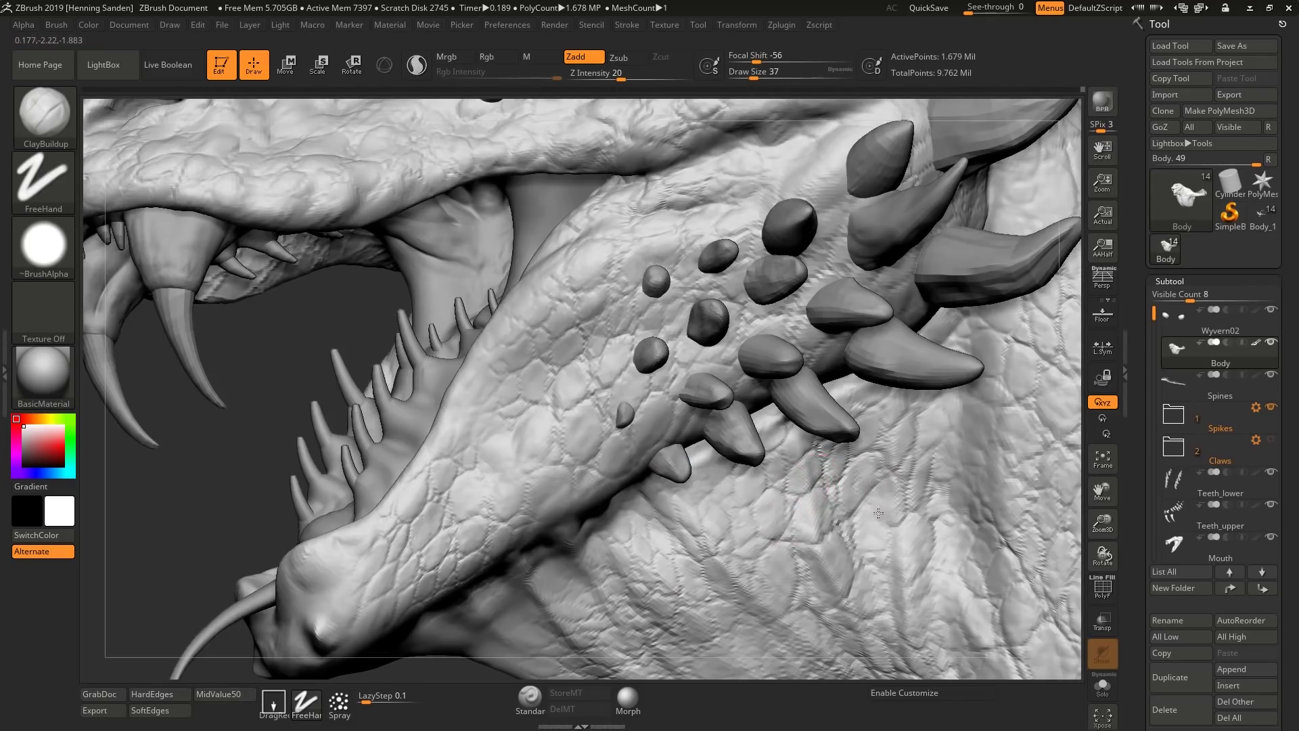
right_click_drag(875, 546, 885, 481)
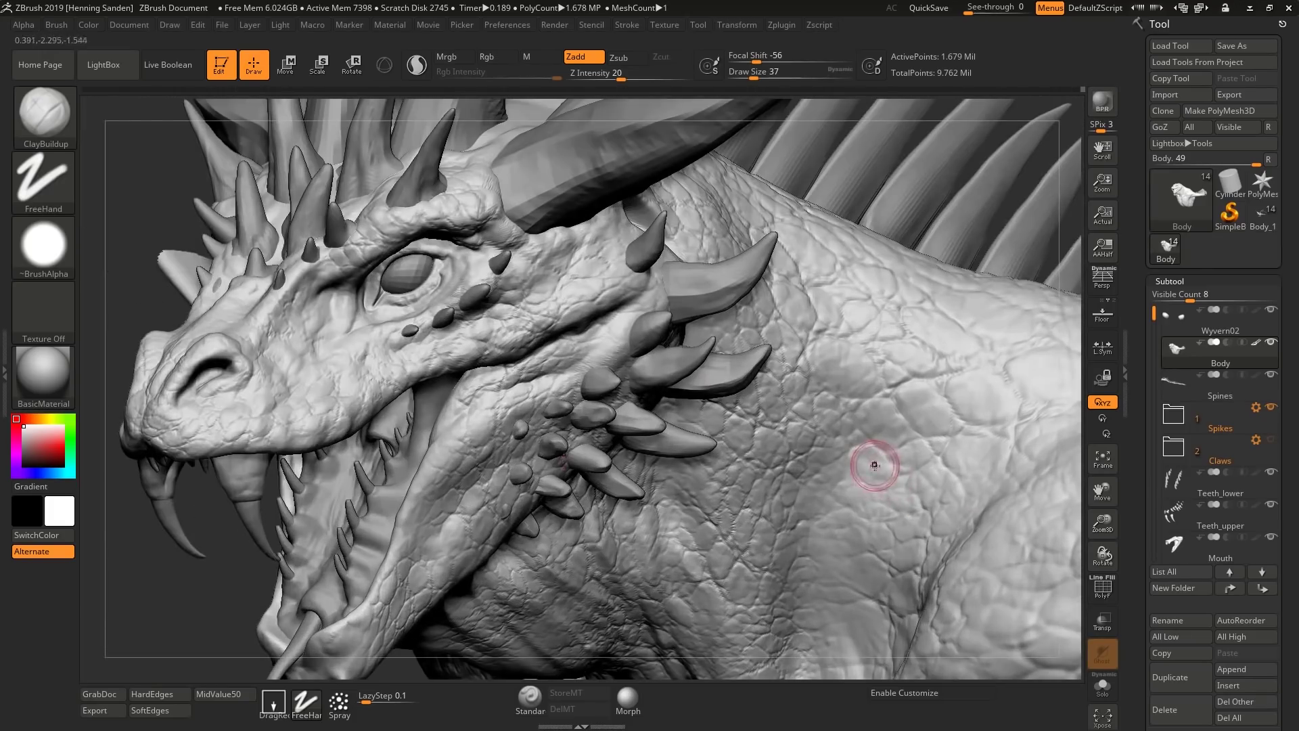
Switch back to the Standard brush with the reptile02 alpha and stamp scales over the neck base and shoulder
left_click(530, 700)
right_click_drag(873, 657, 852, 531, "alt")
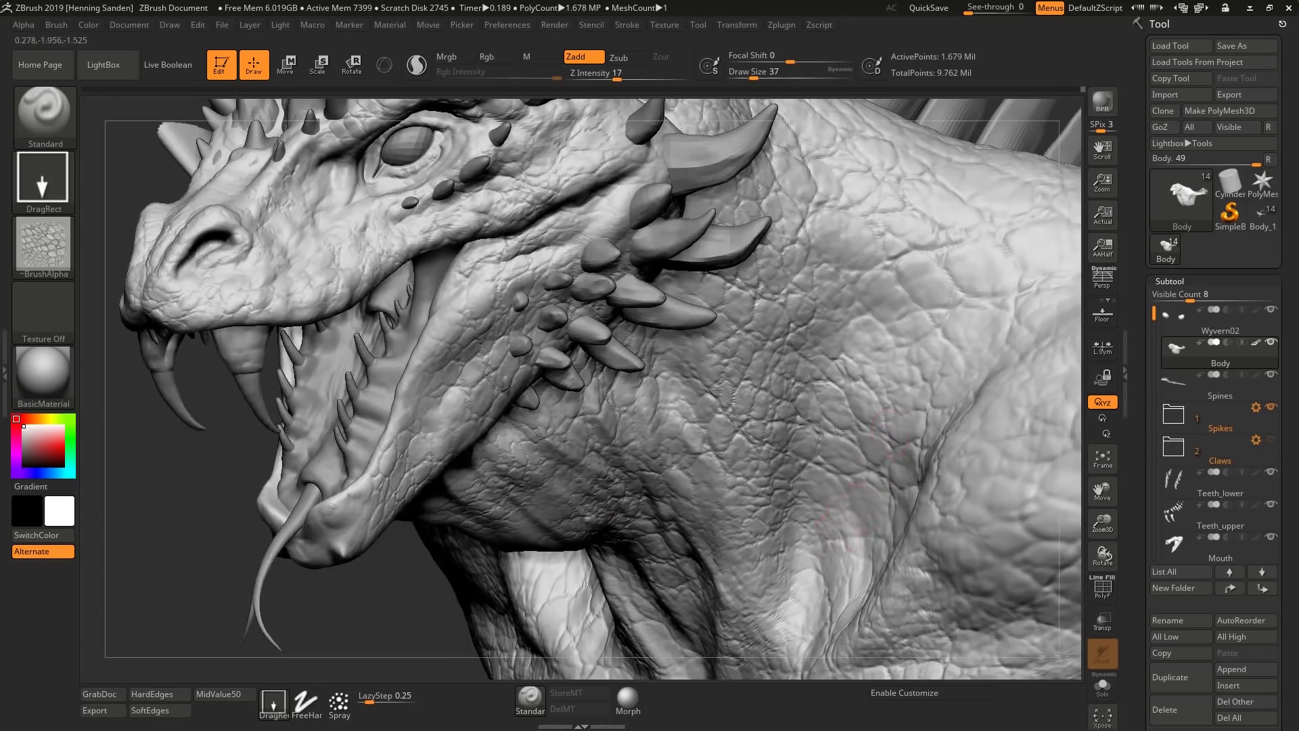
right_click_drag(959, 233, 910, 142, "ctrl")
mouse_move(910, 142)
right_mouse_down()
mouse_move(899, 379)
mouse_move(971, 451)
right_mouse_up()
left_click_drag(961, 401, 895, 484)
mouse_move(895, 485)
right_mouse_down()
mouse_move(914, 443)
mouse_move(859, 448)
mouse_move(923, 497)
right_mouse_up()
Switch to a small ClayBuildup brush and raise bumpy individual scales over the collarbone and shoulder muscle
key("b")
key("c")
key("b")
mouse_move(867, 486)
left_mouse_down()
mouse_move(830, 477)
mouse_move(819, 513)
left_mouse_up()
key("s")
left_click_drag(714, 506, 710, 520)
right_click_drag(705, 530, 750, 472)
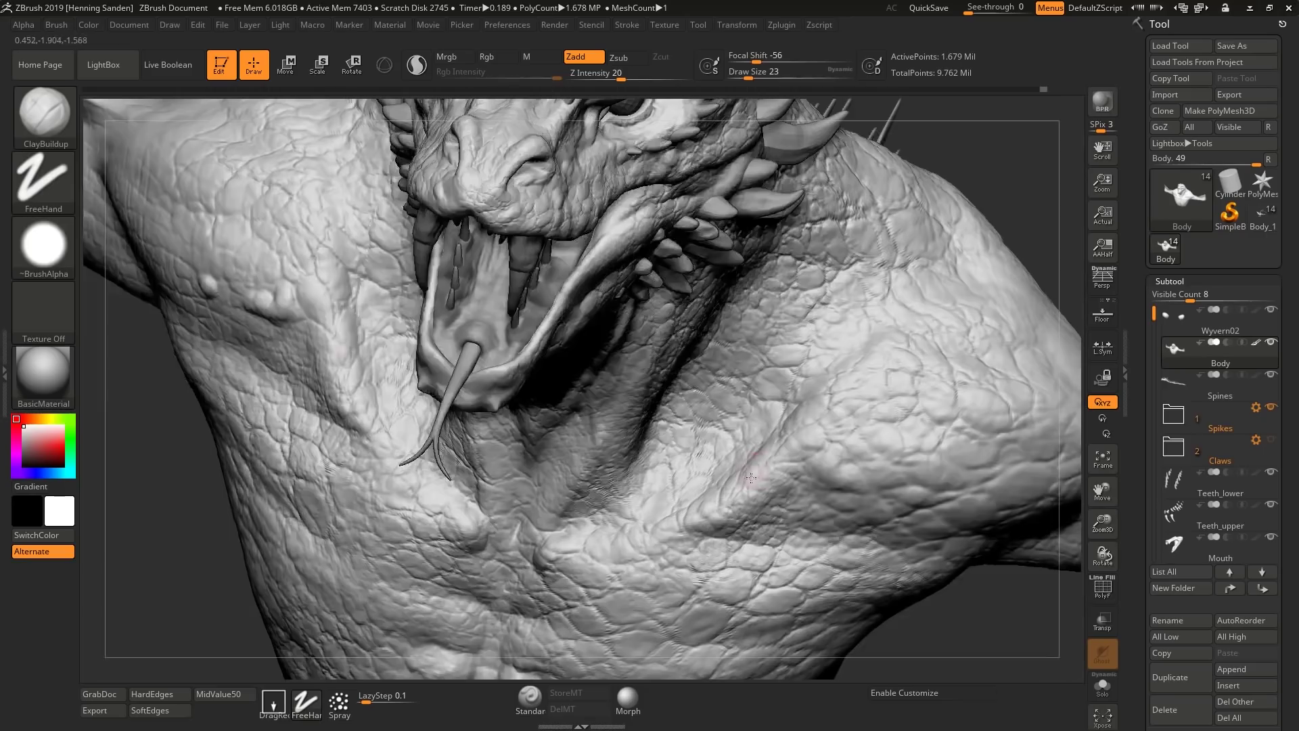
mouse_move(842, 398)
right_mouse_down()
mouse_move(846, 411)
mouse_move(880, 390)
right_mouse_up()
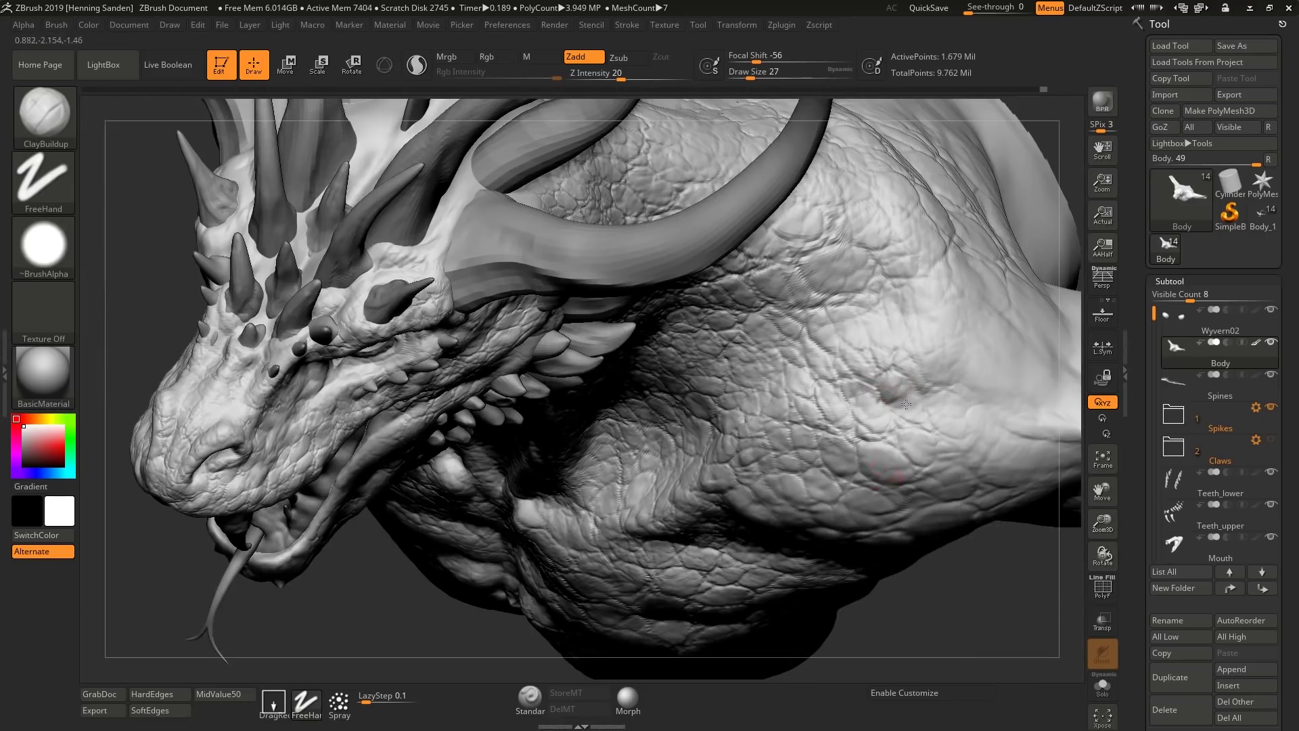
right_click_drag(889, 465, 846, 509)
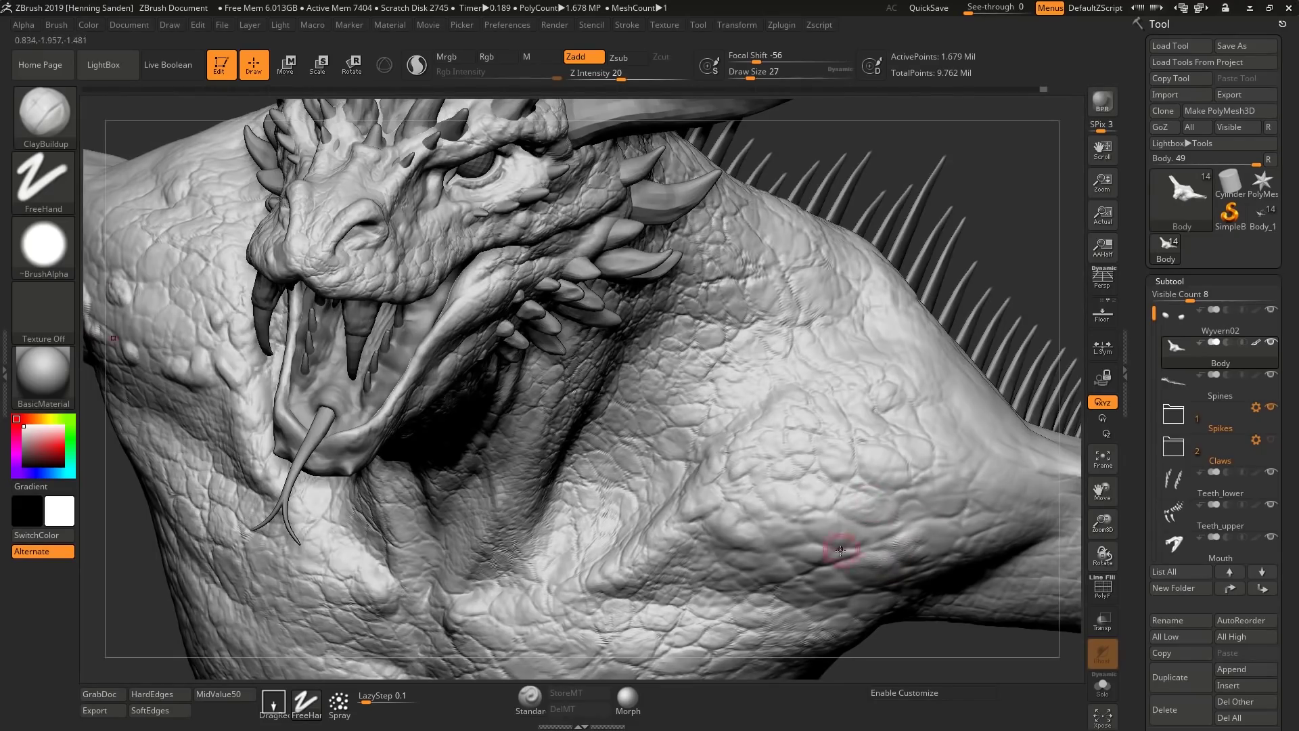
right_click_drag(804, 481, 873, 440)
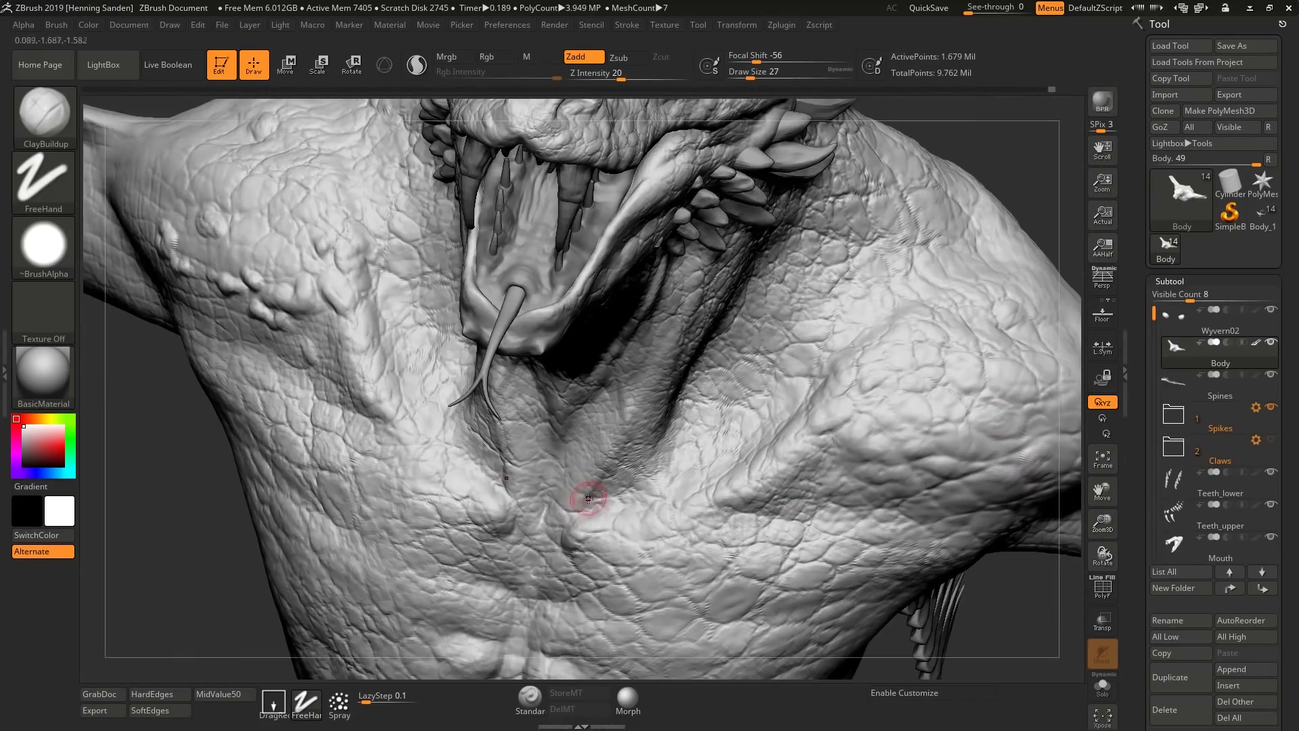
Switch to the Standard brush with a freehand stroke and refine the tendons and scales where the throat meets the collarbones
left_click(530, 699)
left_click(306, 704)
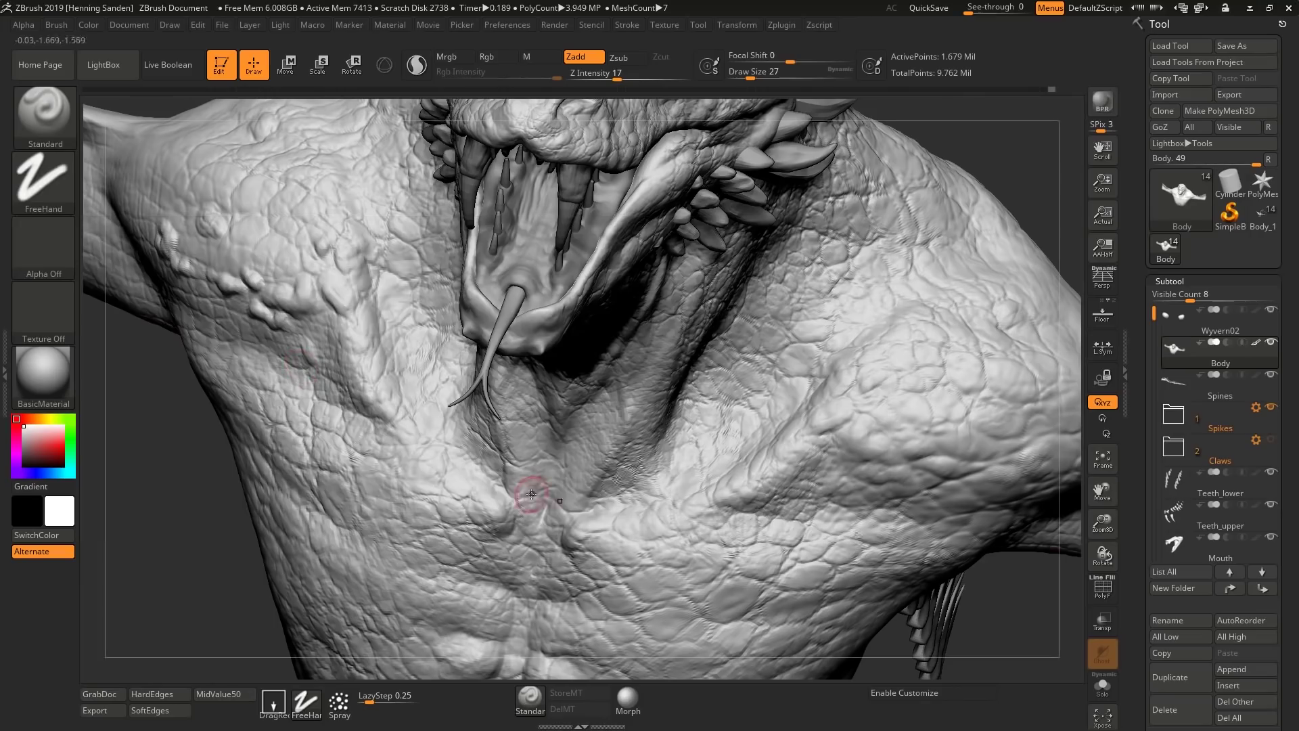
right_click_drag(601, 462, 552, 430)
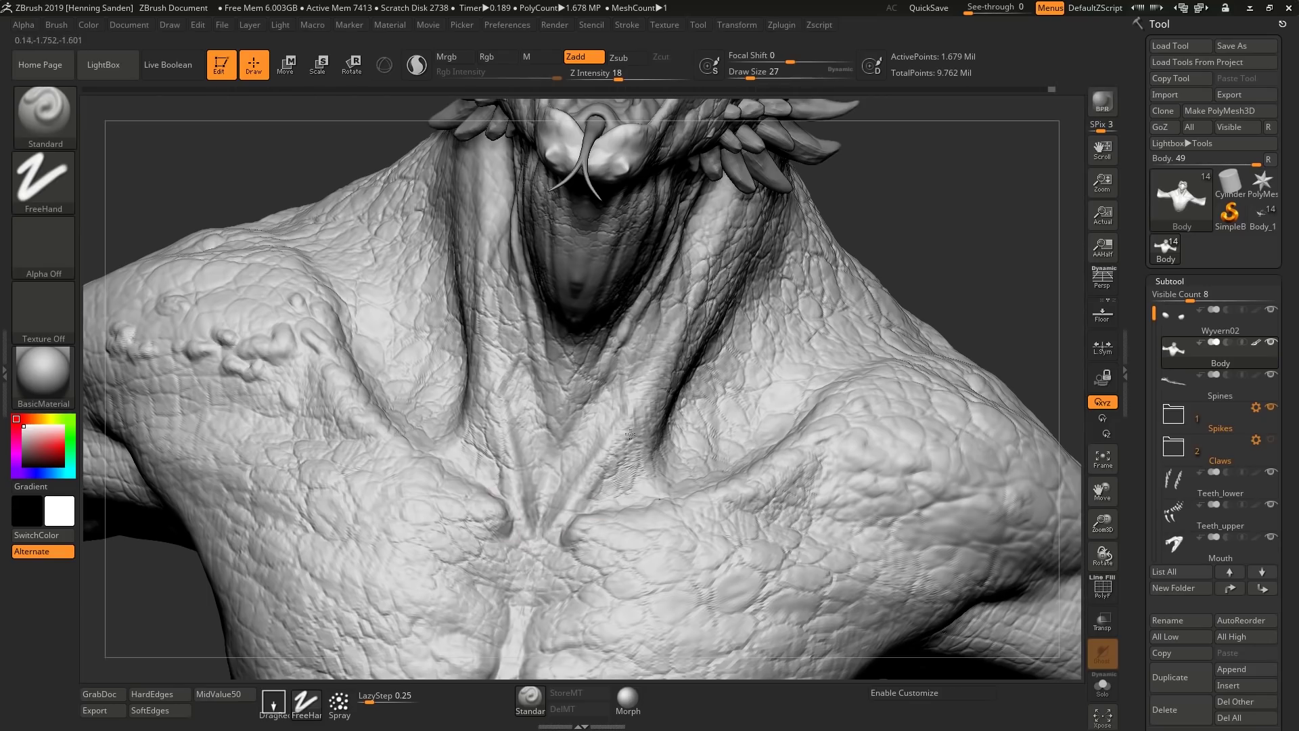
right_click_drag(633, 434, 688, 279)
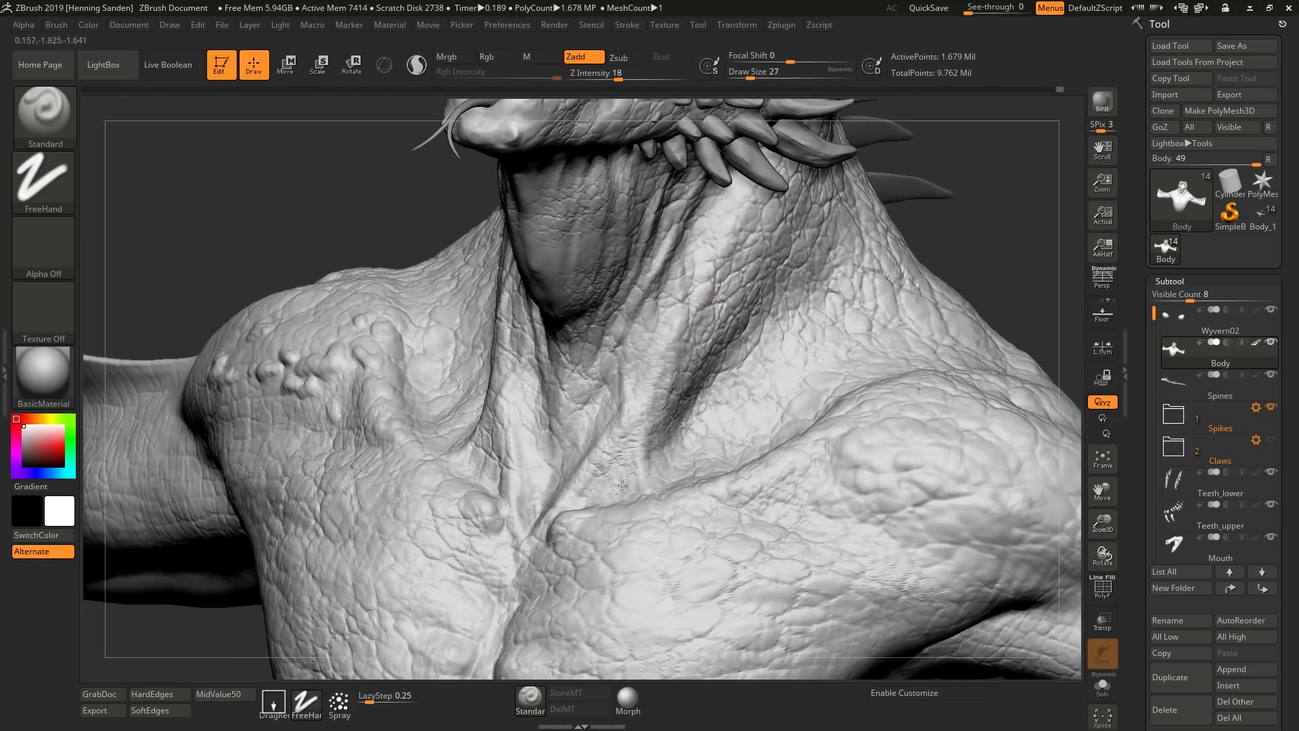
mouse_move(668, 429)
right_mouse_down()
mouse_move(638, 473)
mouse_move(572, 514)
mouse_move(606, 463)
right_mouse_up()
left_click_drag(567, 495, 512, 516)
Check the chest and shoulders from several angles and lightly smooth the outer chest near the armpit
key("f")
right_click_drag(740, 537, 783, 526, "ctrl")
right_click_drag(858, 477, 837, 459)
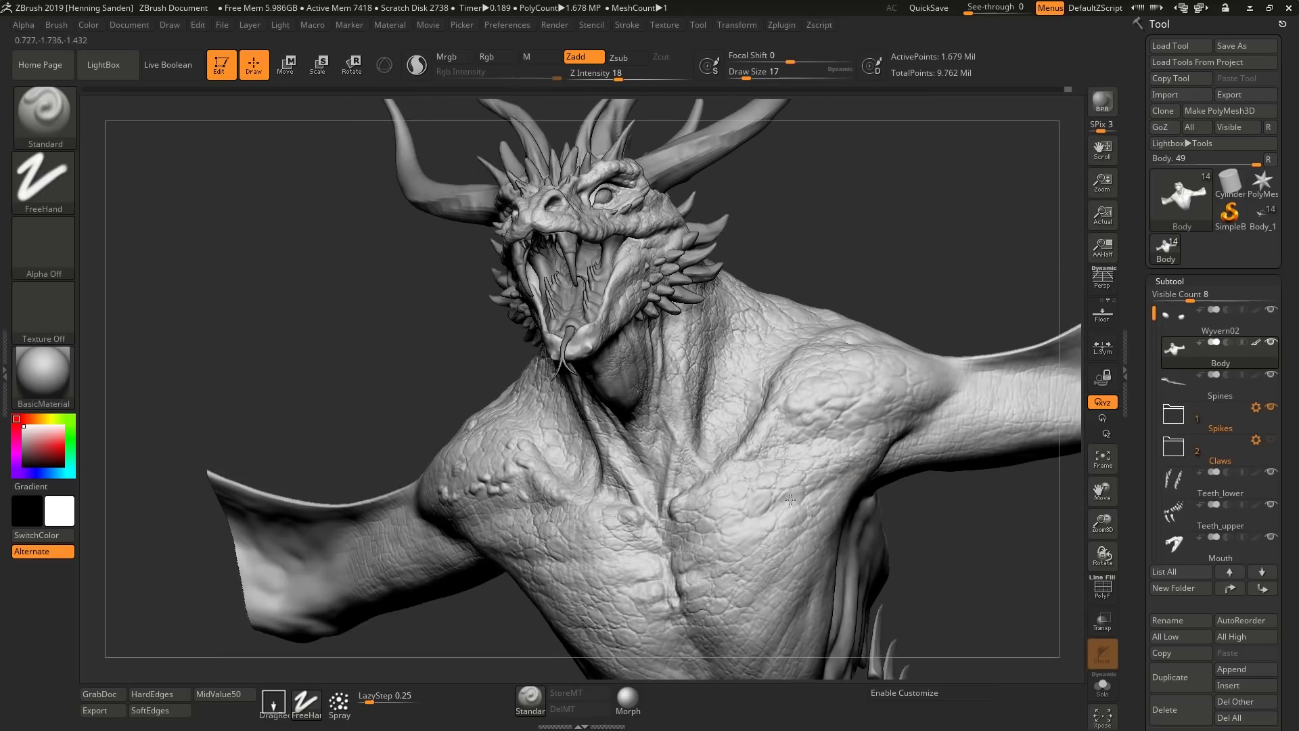
right_click_drag(816, 517, 843, 486)
right_click_drag(766, 542, 802, 535)
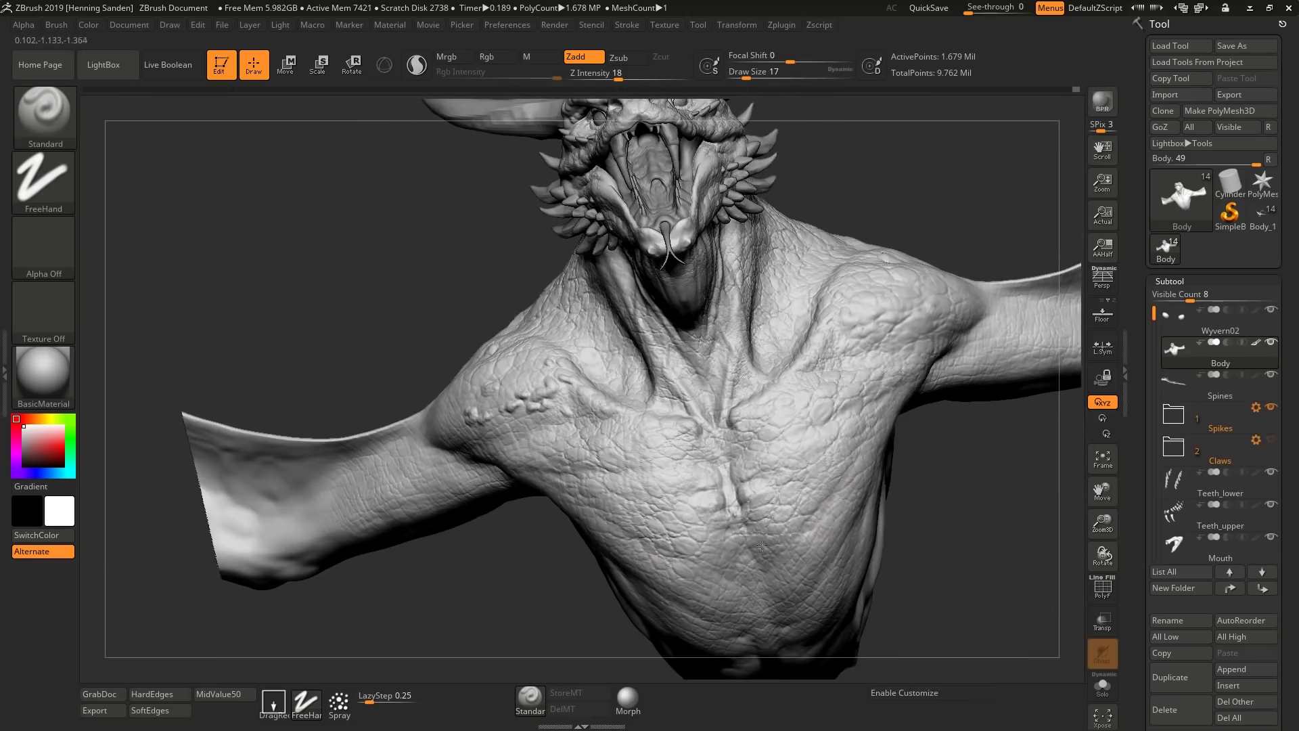
right_click_drag(862, 445, 896, 466)
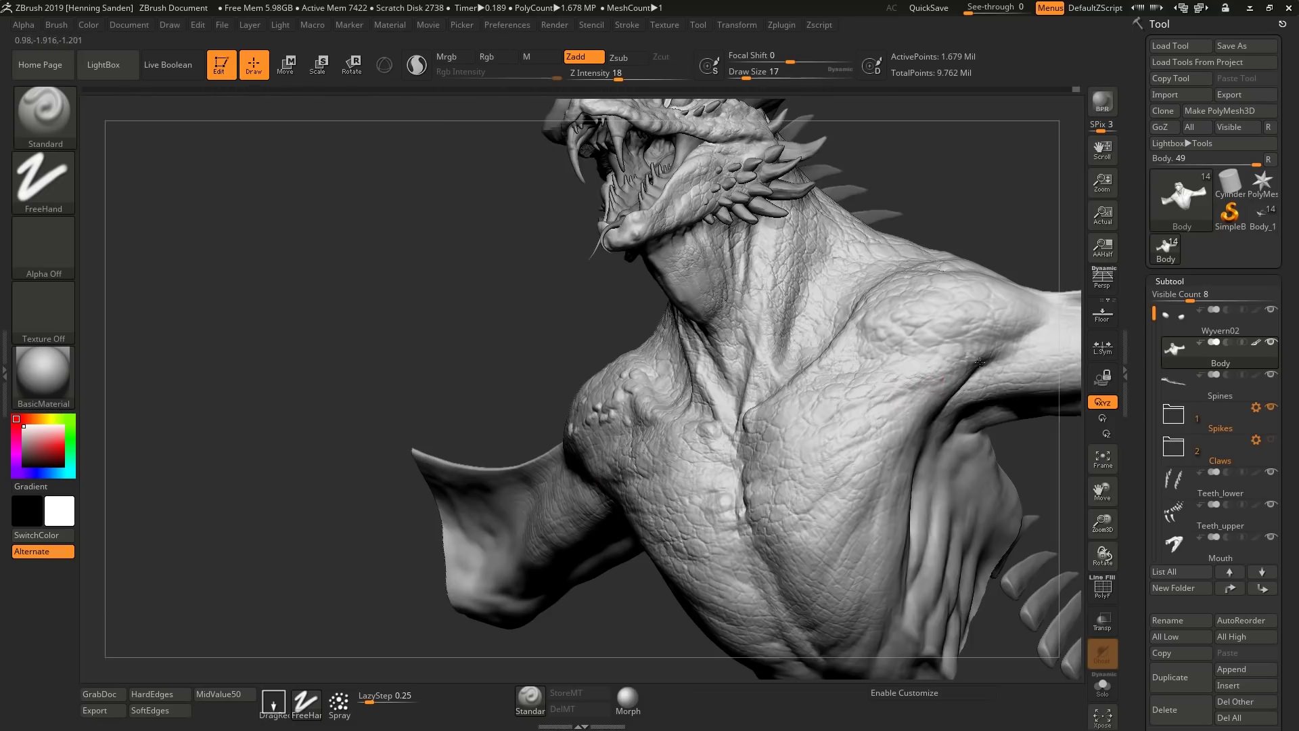
left_click_drag(901, 443, 925, 422, "shift")
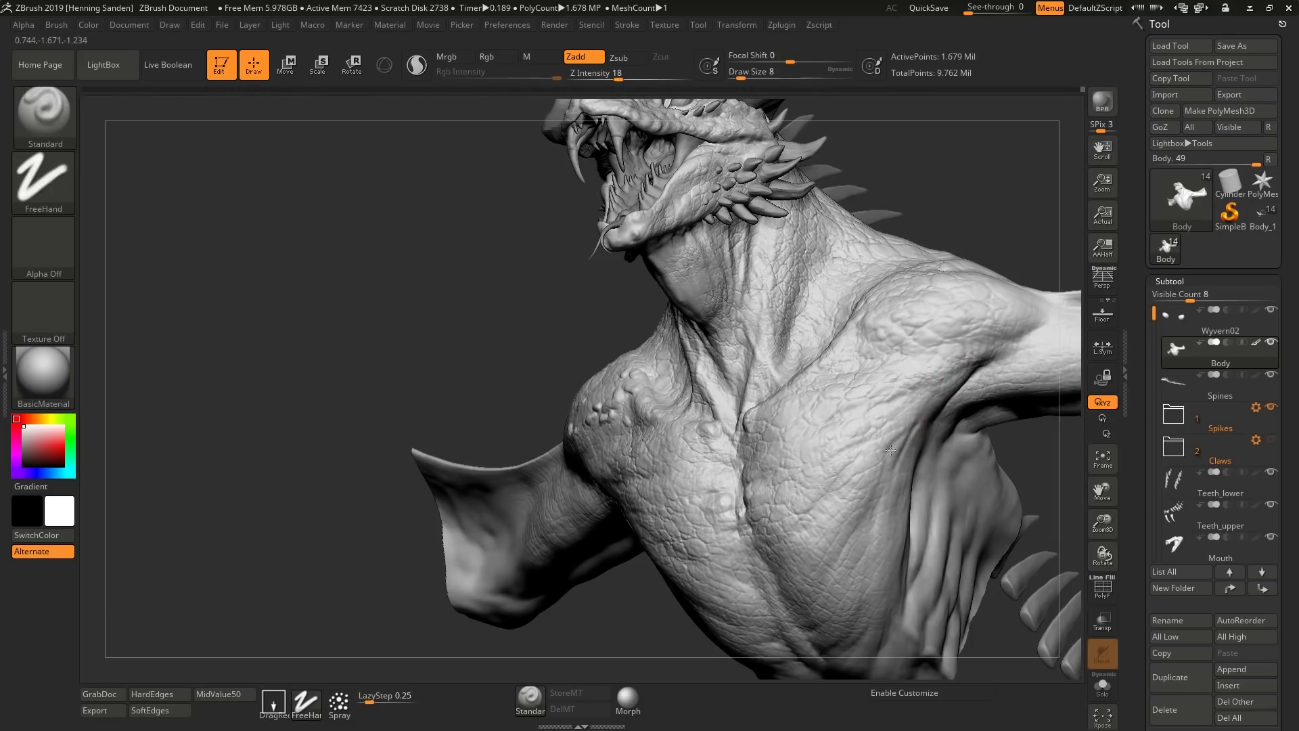
right_click_drag(927, 421, 938, 473)
key("]")
Switch to ClayBuildup and build up broad, bumpy scales on the front of the shoulder
mouse_move(946, 341)
right_mouse_down()
mouse_move(907, 377)
mouse_move(870, 386)
mouse_move(828, 353)
mouse_move(873, 365)
mouse_move(778, 399)
right_mouse_up()
key("b")
key("c")
key("b")
right_click_drag(667, 404, 710, 406)
mouse_move(704, 393)
left_mouse_down()
mouse_move(664, 406)
mouse_move(697, 396)
left_mouse_up()
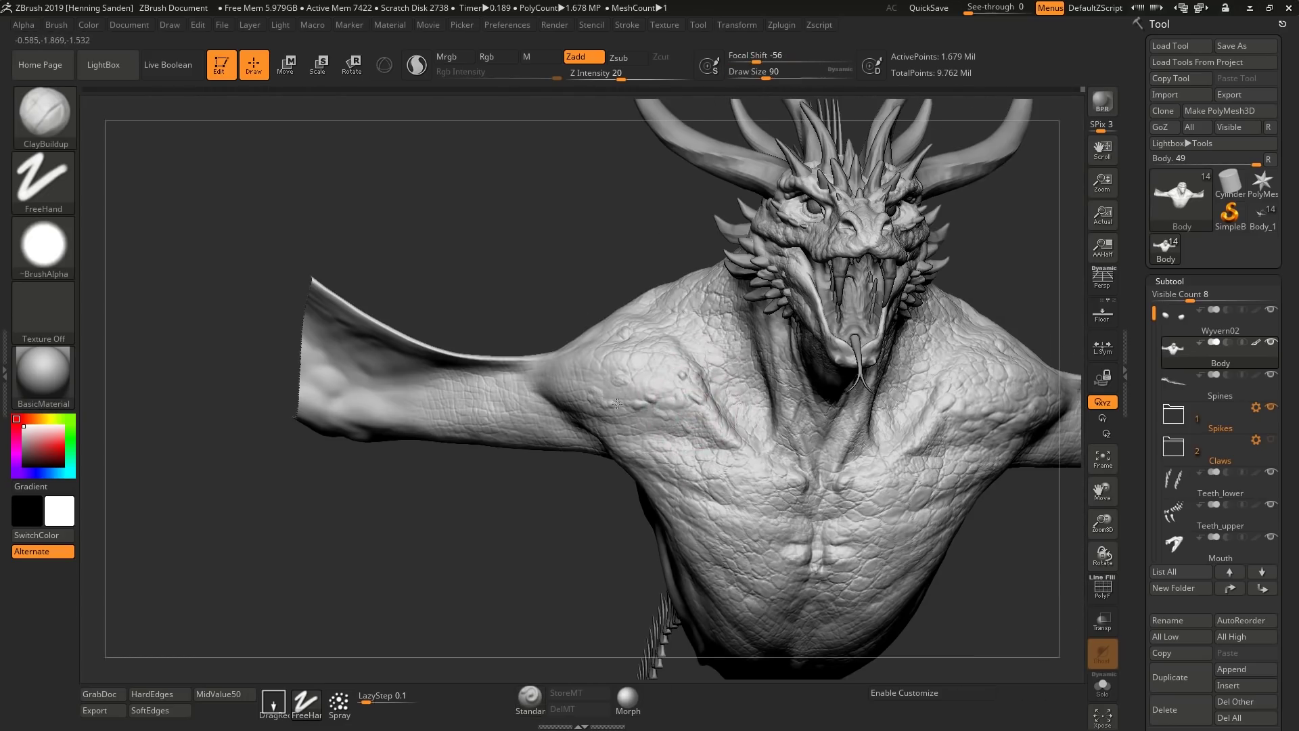
right_click_drag(777, 390, 834, 397)
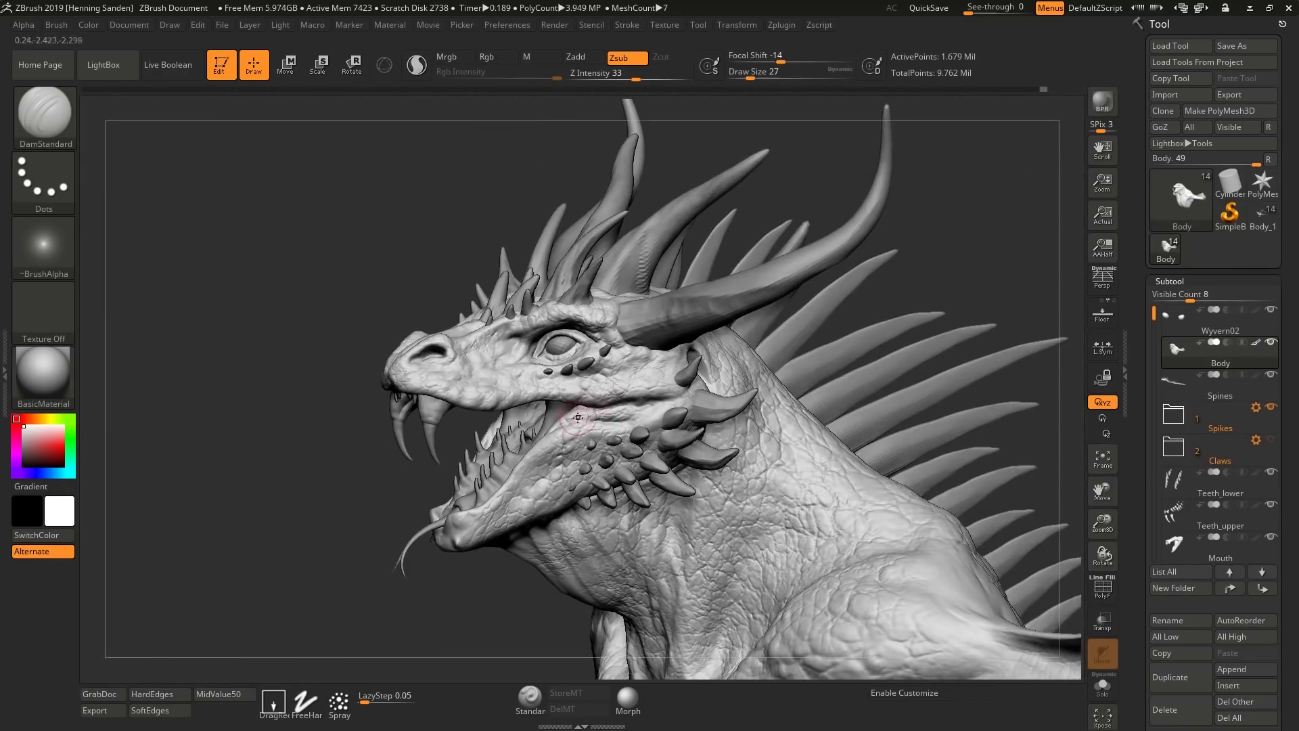
Carve creases between the scales along the upper lip and cheek with DamStandard at Draw Size 46
right_click_drag(578, 418, 574, 419)
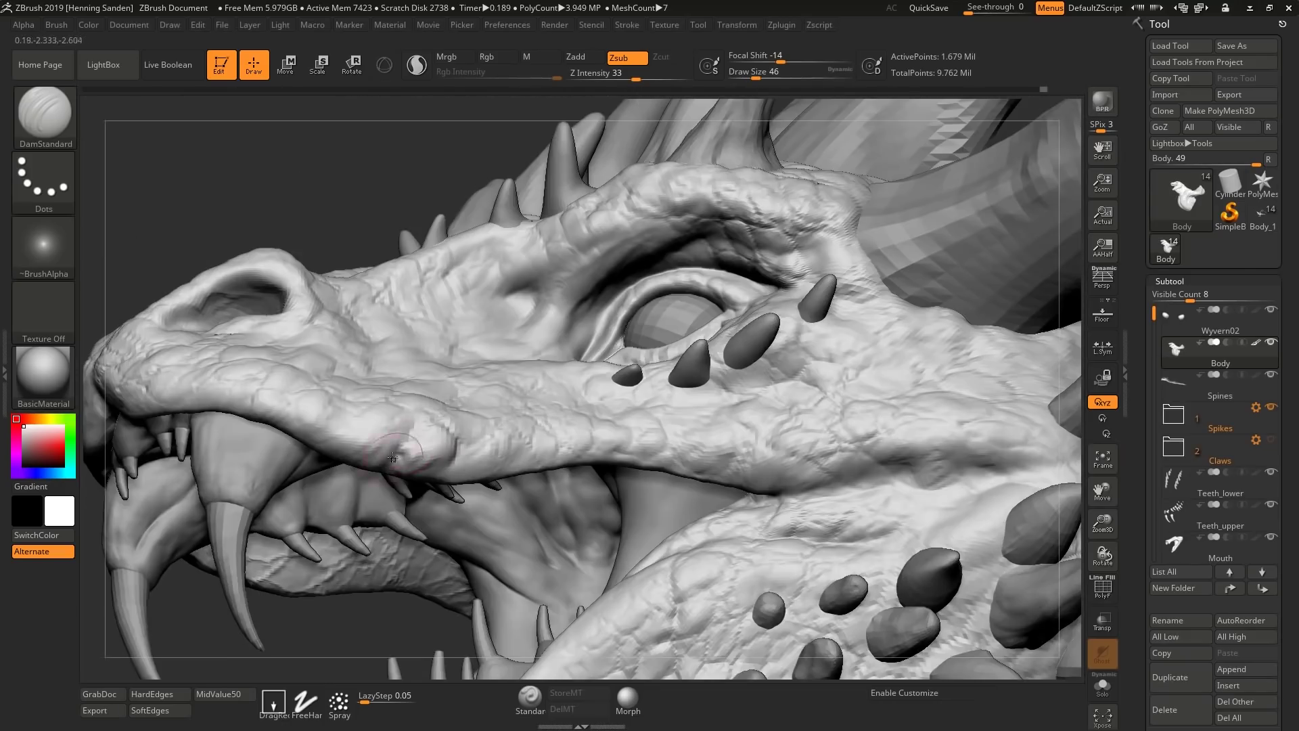
right_click_drag(393, 471, 368, 427)
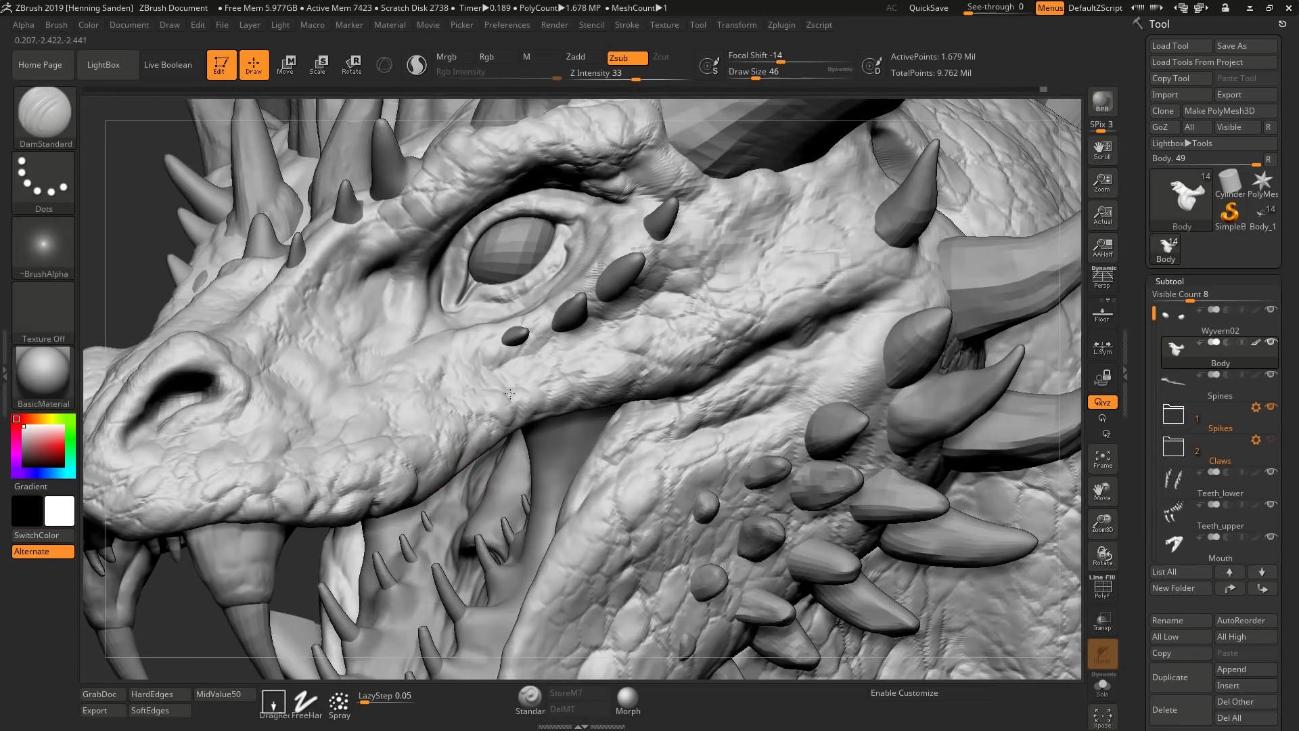
right_click_drag(552, 371, 629, 297)
Switch between the Spikes and Body subtools and refine the cheek spikes and the skin around them with DamStandard
left_click(628, 281, "alt")
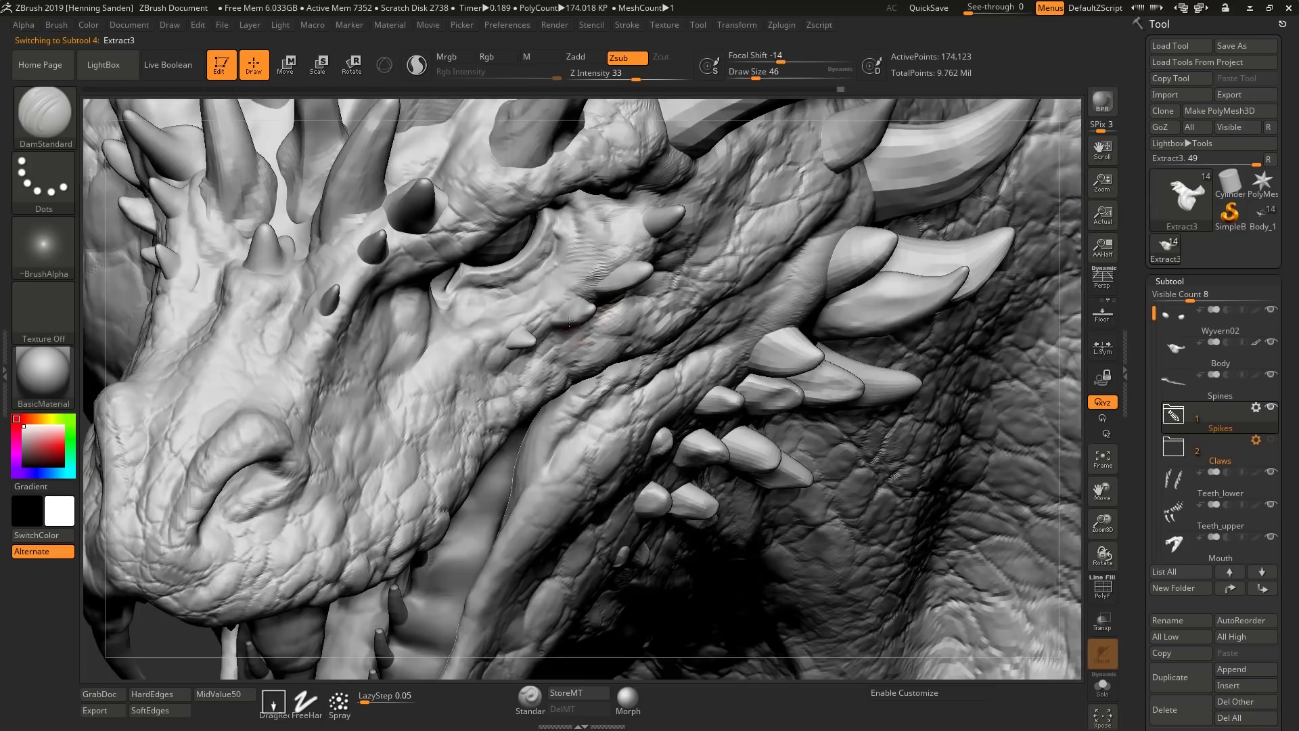
left_click_drag(512, 341, 522, 333)
left_click(415, 400, "alt")
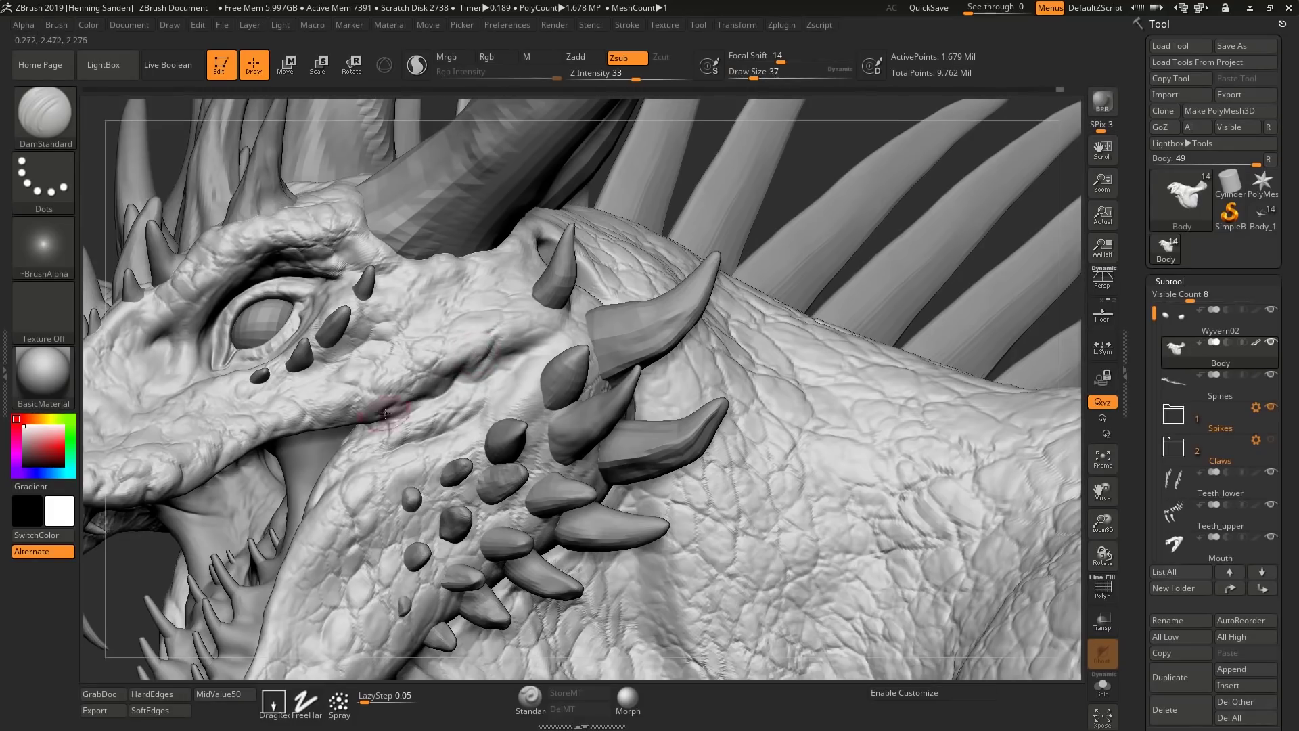
left_click(577, 309, "alt")
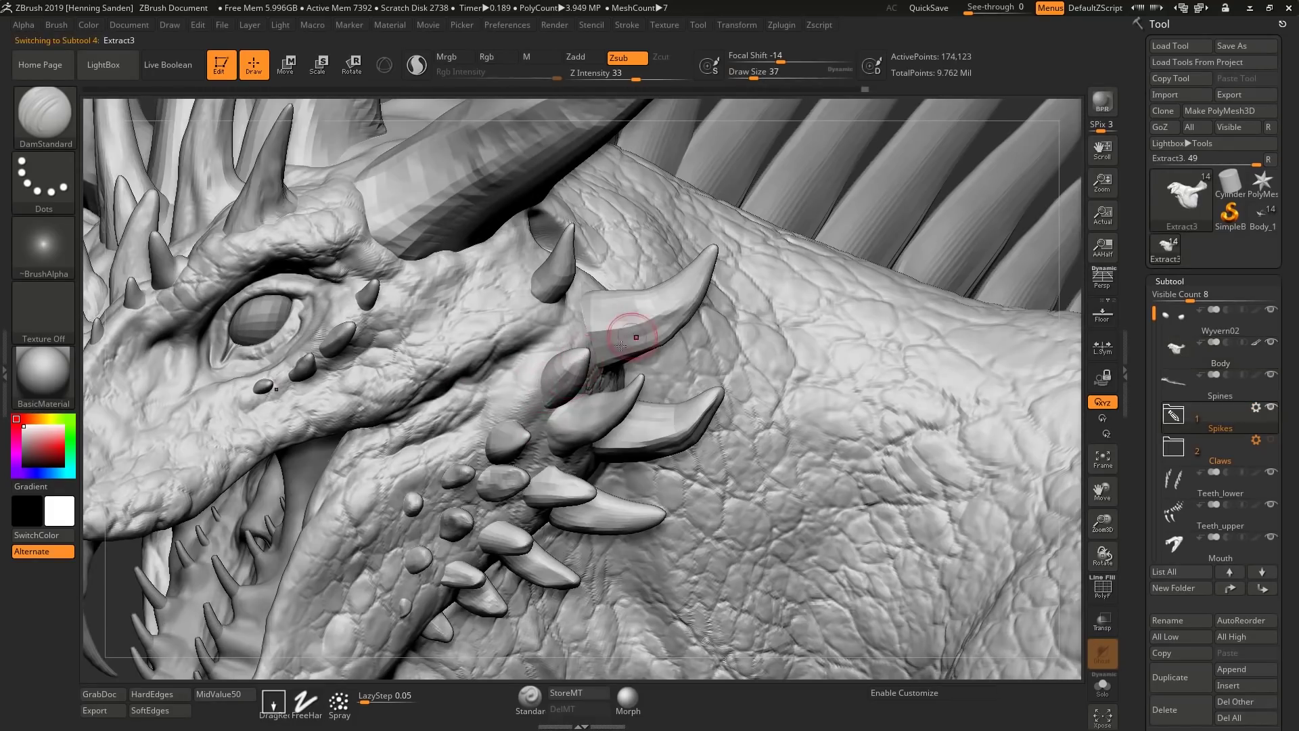
left_click(538, 332, "alt")
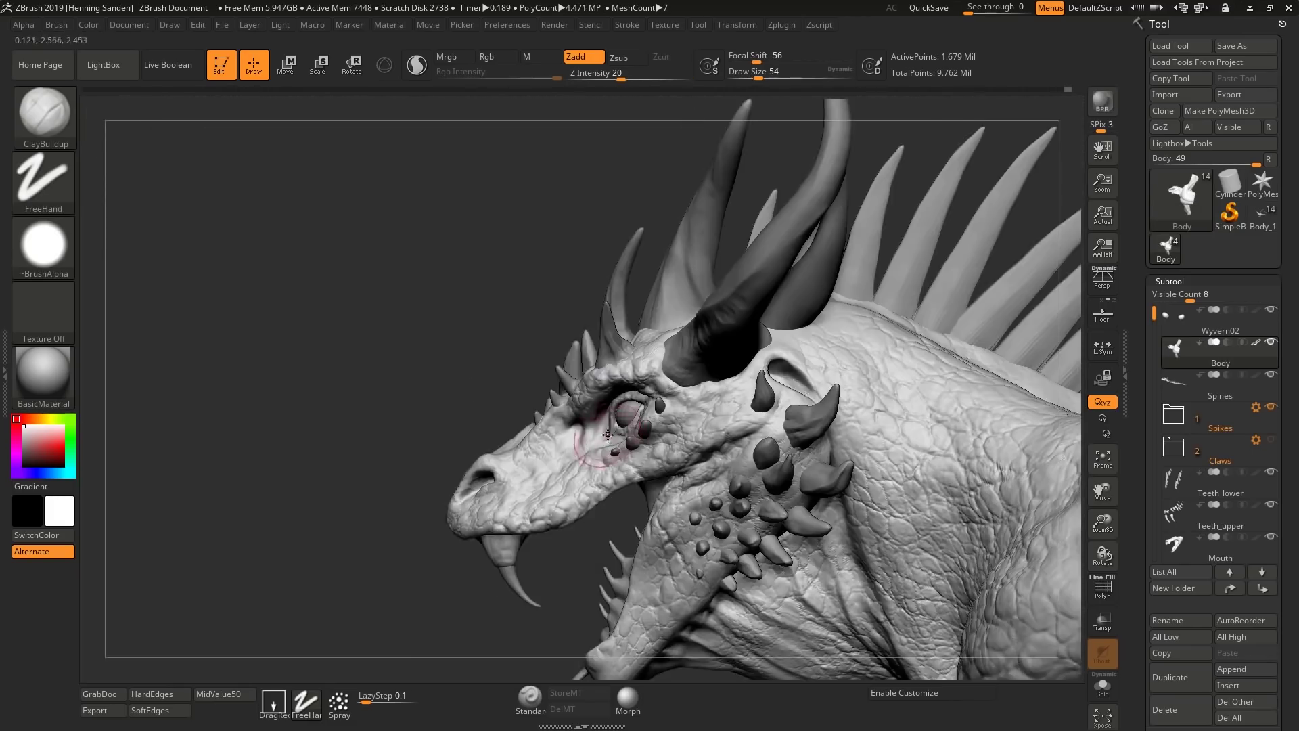
Set up the Standard brush with a DragRect stroke and the reptile02 alpha for stamping scales around the eye
left_click_drag(115, 548, 164, 549)
left_click(530, 700)
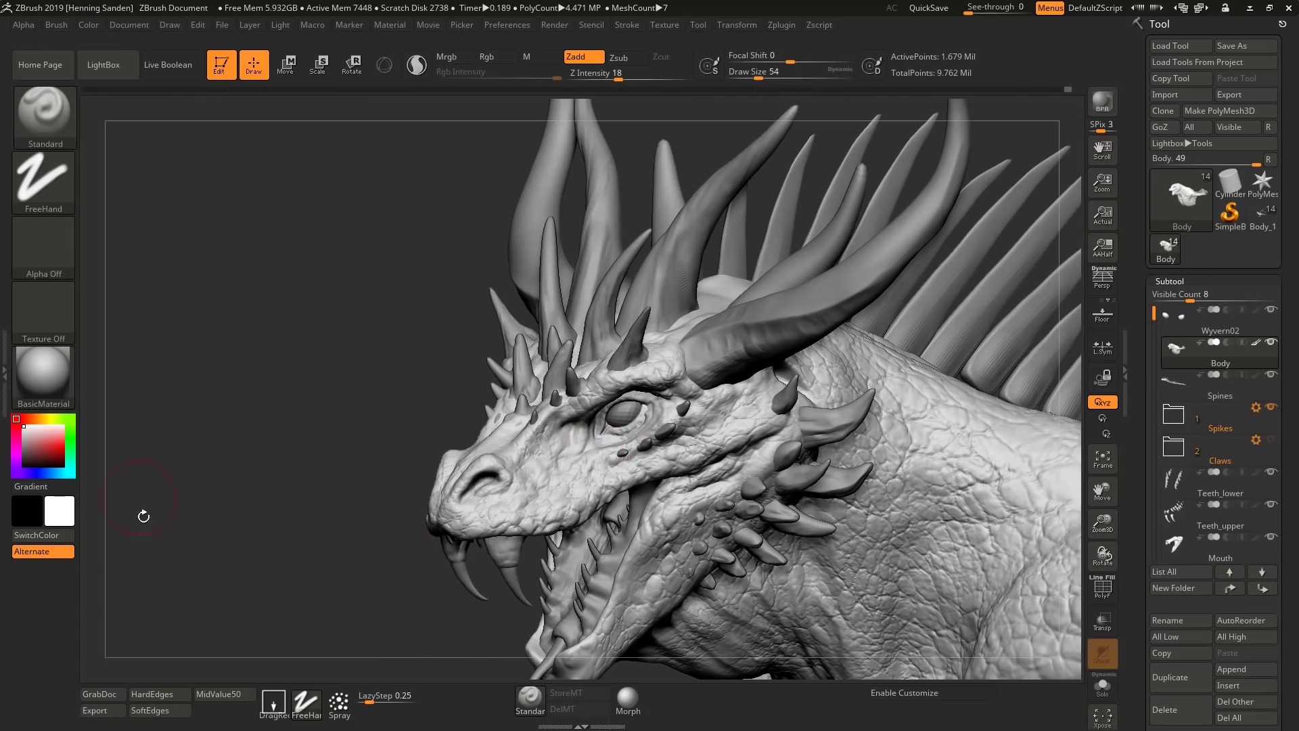
left_click(273, 702)
left_click(43, 246)
left_click(579, 475)
right_click_drag(574, 472, 607, 423, "ctrl")
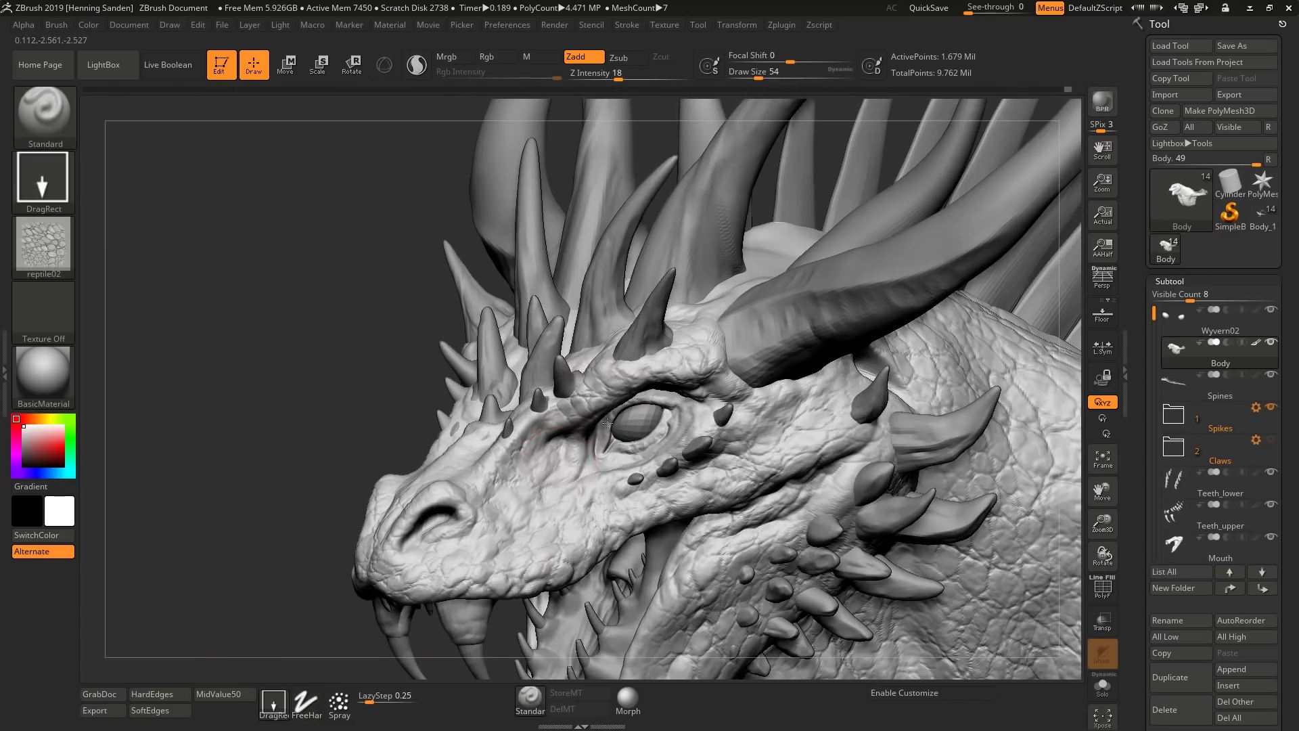
Smooth the skin in front of the eye and sharpen its creases with DamStandard
key("shift")
left_click_drag(552, 447, 574, 464, "shift")
right_click_drag(535, 511, 606, 408, "alt")
mouse_move(551, 444)
left_mouse_down("shift")
mouse_move(511, 447)
mouse_move(524, 443)
left_mouse_up("shift")
mouse_move(750, 464)
right_mouse_down("alt")
mouse_move(693, 325)
mouse_move(687, 448)
mouse_move(608, 481)
right_mouse_up("alt")
key("b")
key("d")
key("s")
right_click_drag(566, 604, 588, 516)
Return to the Standard brush and stamp reptile scales over the lower jaw and throat
key("b")
key("s")
key("t")
mouse_move(536, 550)
left_mouse_down()
mouse_move(552, 447)
mouse_move(518, 453)
left_mouse_up()
right_click_drag(487, 474, 620, 477)
left_click_drag(422, 563, 371, 425)
right_click_drag(370, 424, 650, 528, "ctrl")
left_click_drag(679, 550, 714, 581)
mouse_move(624, 522)
left_mouse_down()
mouse_move(669, 438)
mouse_move(696, 535)
left_mouse_up()
Raise the body's subdivision level and stamp finer reptile scales on the throat and neck at Draw Size 56
key("d")
left_click(600, 241)
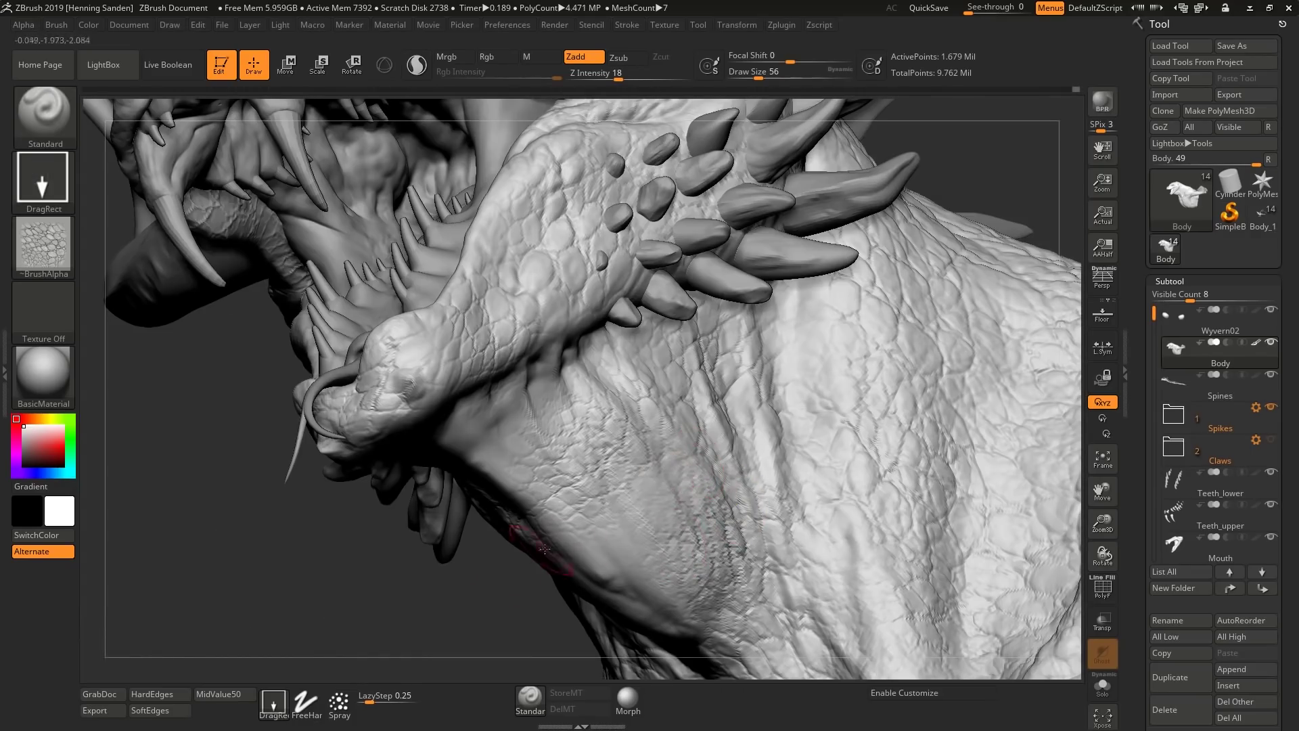
mouse_move(666, 478)
right_mouse_down("ctrl")
mouse_move(696, 450)
mouse_move(640, 527)
mouse_move(619, 506)
right_mouse_up("ctrl")
left_click_drag(620, 505, 622, 506)
right_click_drag(660, 500, 788, 416)
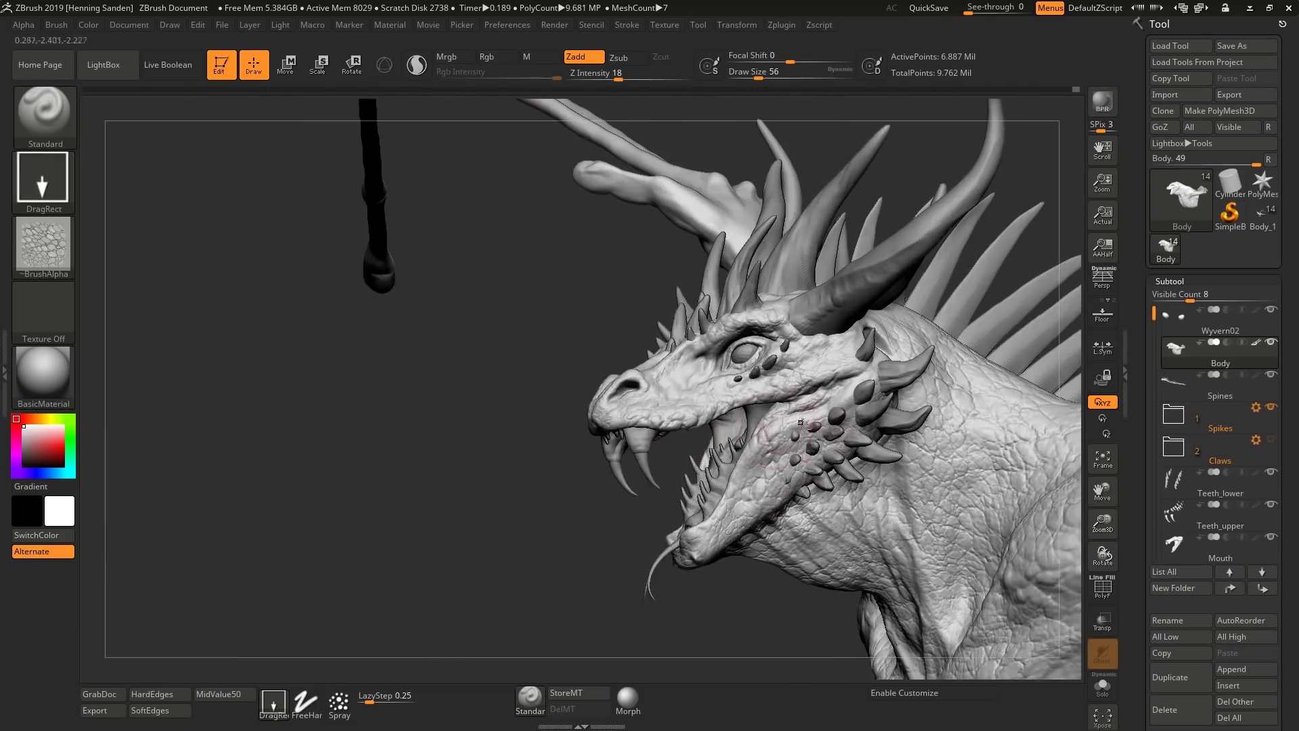
right_click_drag(805, 506, 794, 445)
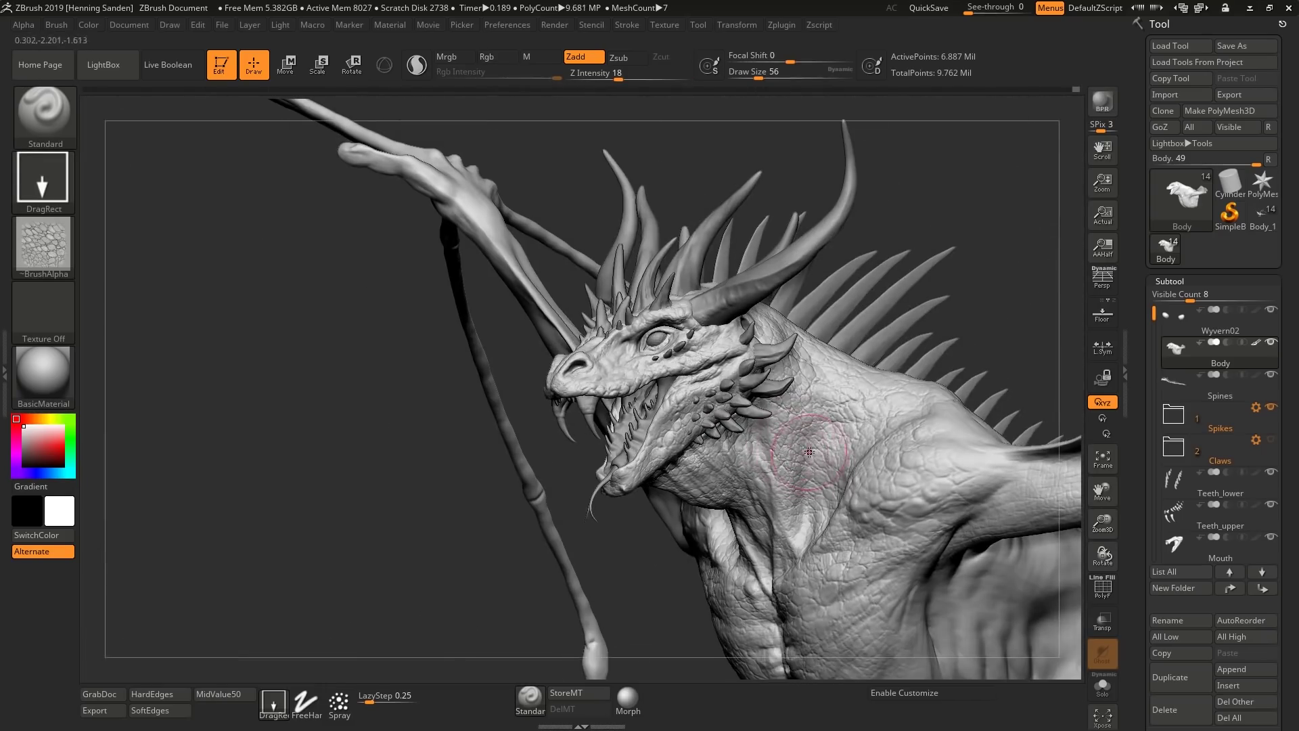
Switch to ClayBuildup and raise individual scales on the neck base and shoulder at Draw Size 23
key("b")
key("c")
key("b")
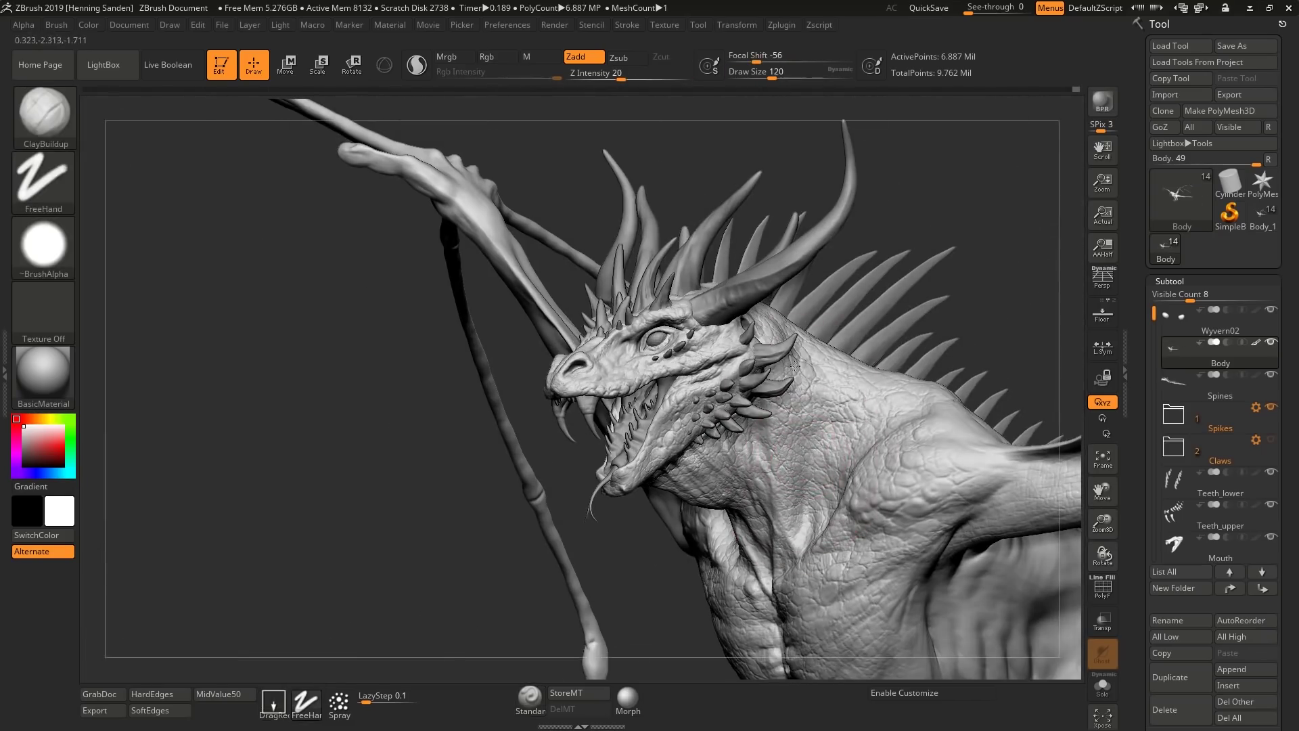
mouse_move(817, 505)
right_mouse_down()
mouse_move(900, 508)
mouse_move(731, 429)
mouse_move(657, 506)
mouse_move(819, 490)
mouse_move(752, 425)
mouse_move(803, 481)
right_mouse_up()
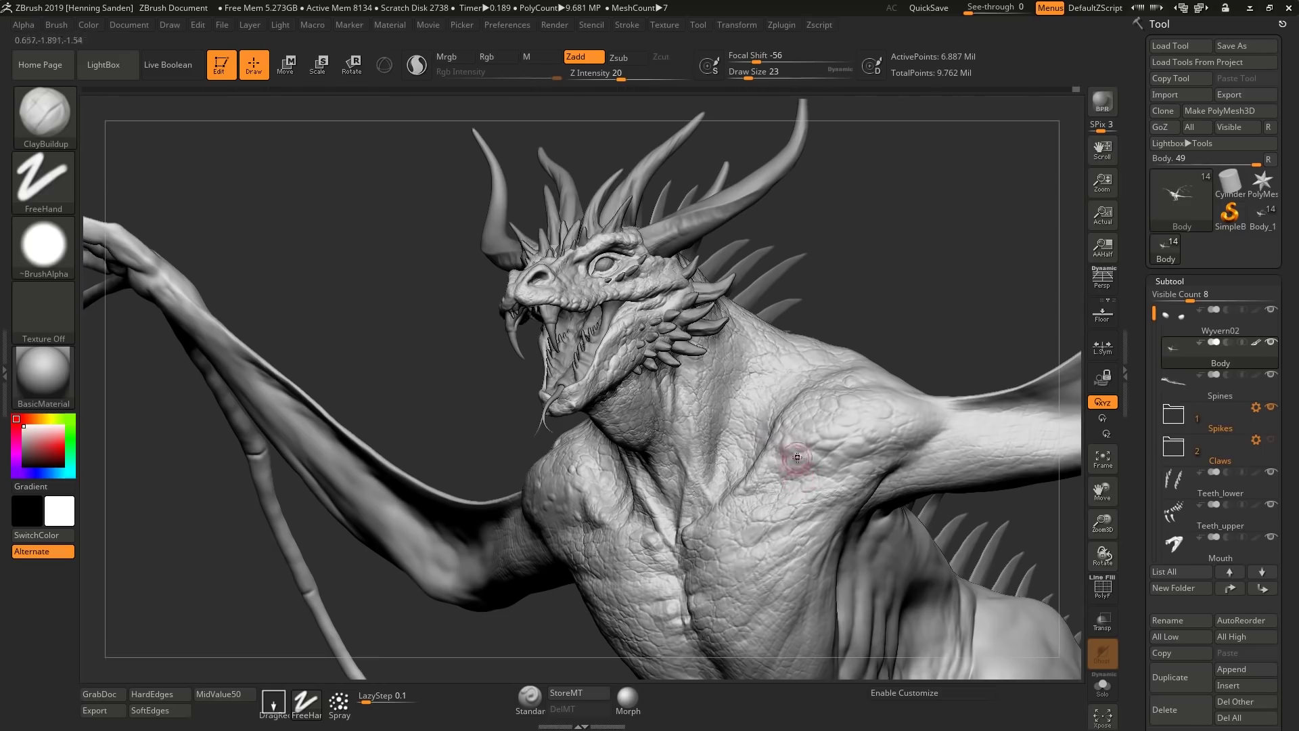
right_click_drag(715, 387, 680, 433, "ctrl")
Set the Standard brush to a freehand stroke with no alpha and refine the scales on the side of the neck
left_click(530, 700)
left_click(44, 247)
left_click(129, 305)
left_click(307, 708)
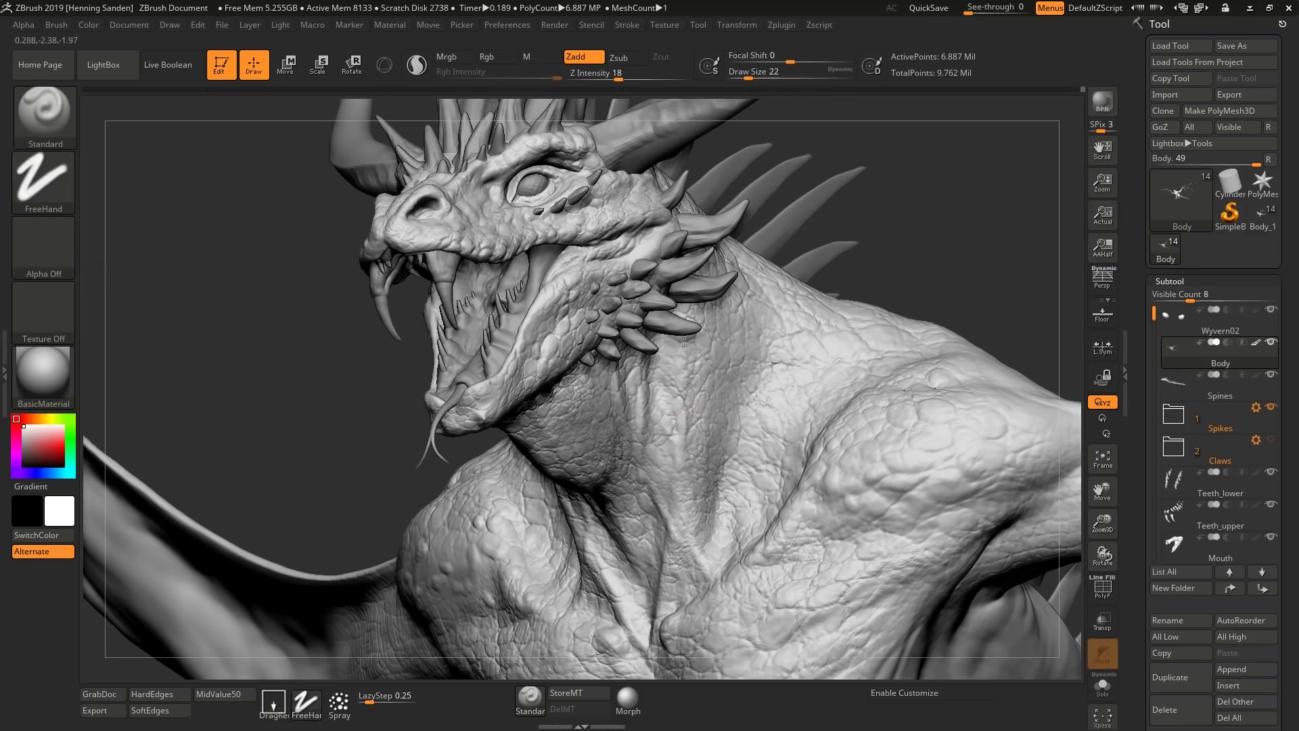
mouse_move(602, 452)
right_mouse_down()
mouse_move(614, 449)
mouse_move(567, 313)
right_mouse_up()
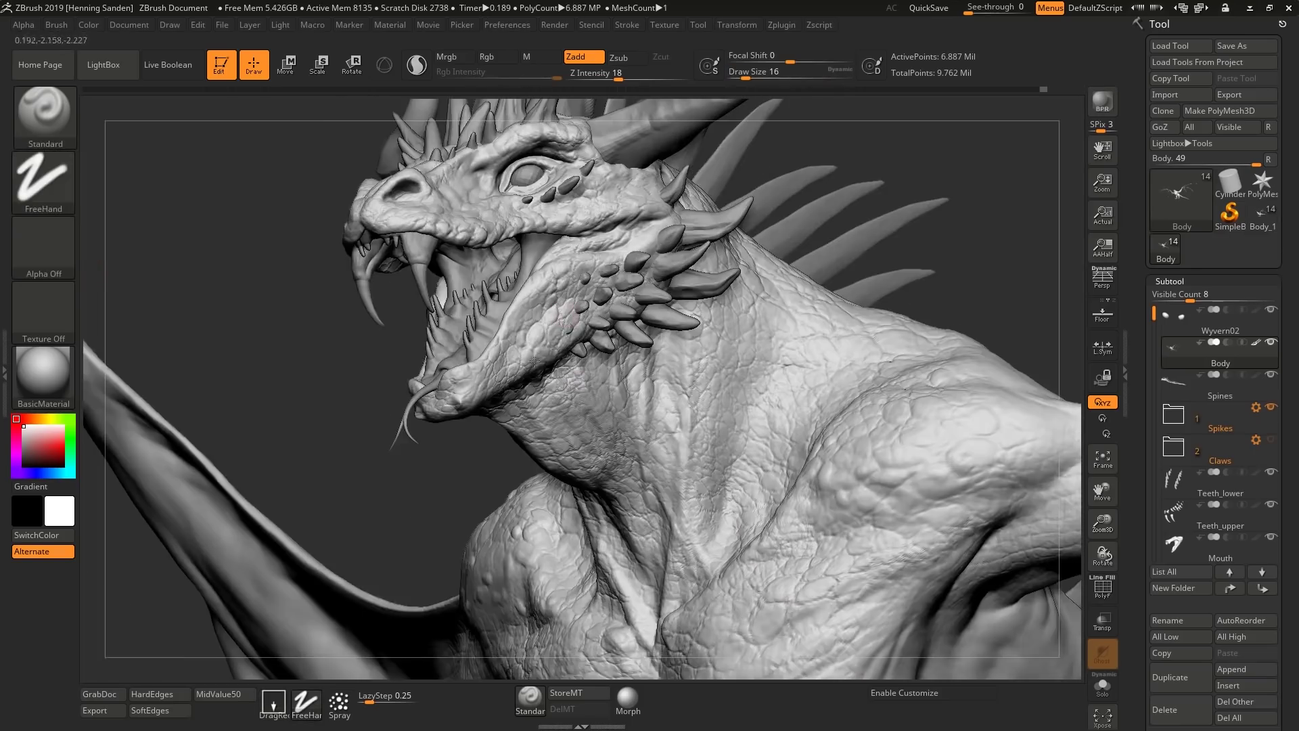
mouse_move(479, 395)
right_mouse_down()
mouse_move(716, 395)
mouse_move(760, 331)
right_mouse_up()
Carve a skin fold into the side of the neck with DamStandard, and build up the surrounding forms with ClayBuildup
key("b")
key("d")
key("s")
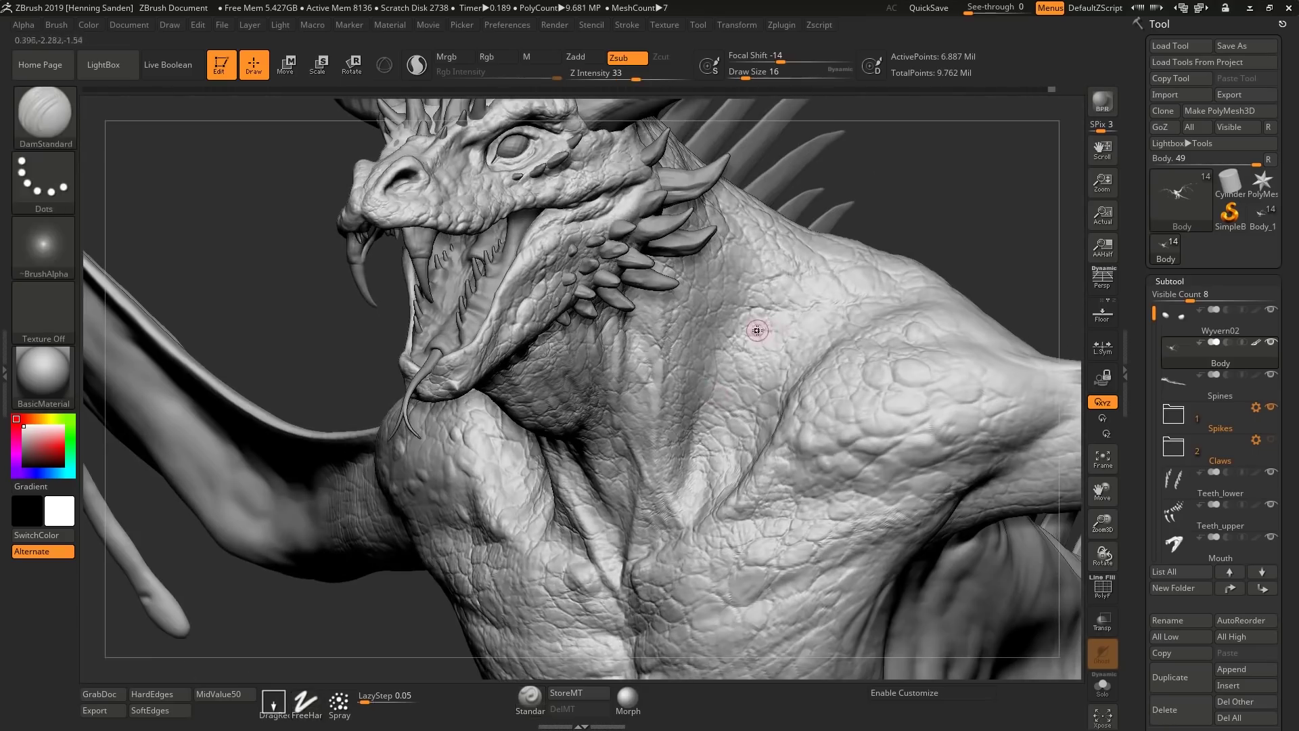
key("b")
key("c")
key("b")
right_click_drag(761, 321, 807, 435)
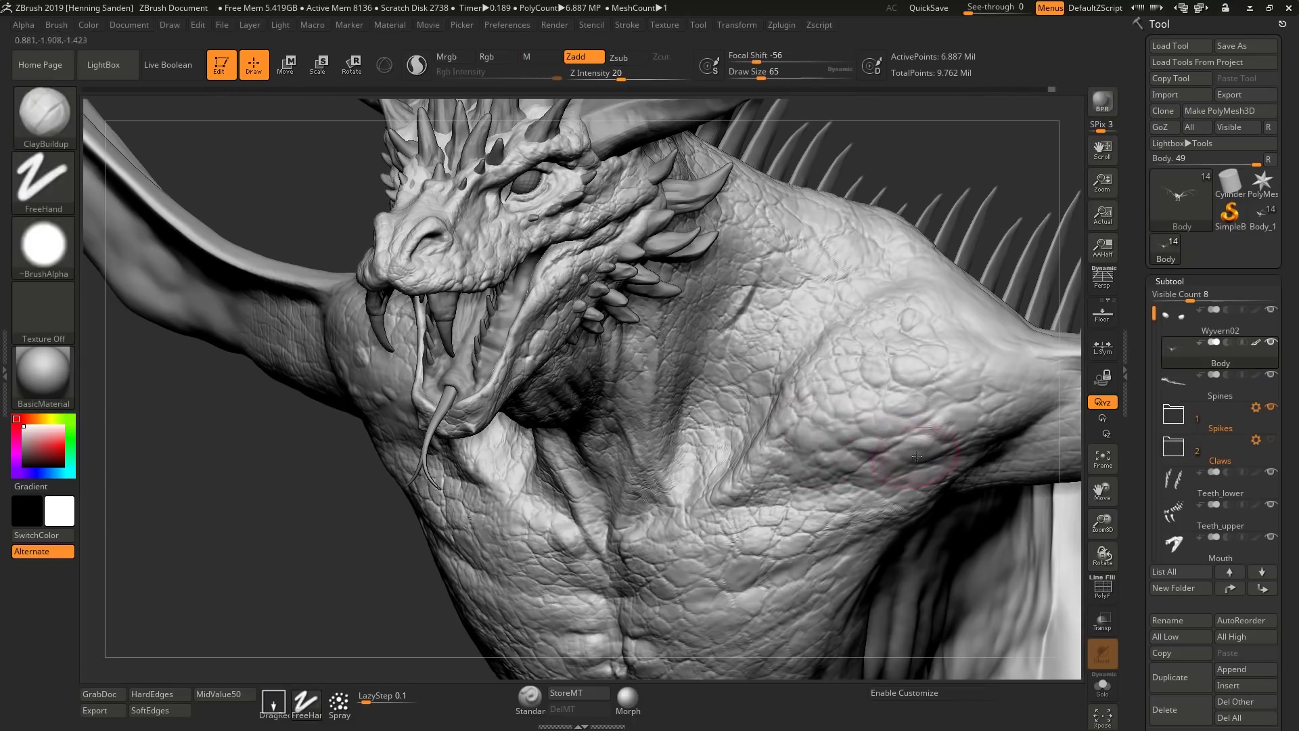
Switch to the Standard brush at a smaller size and refine and smooth the scales along the breastbone and chest
key("b")
key("s")
key("t")
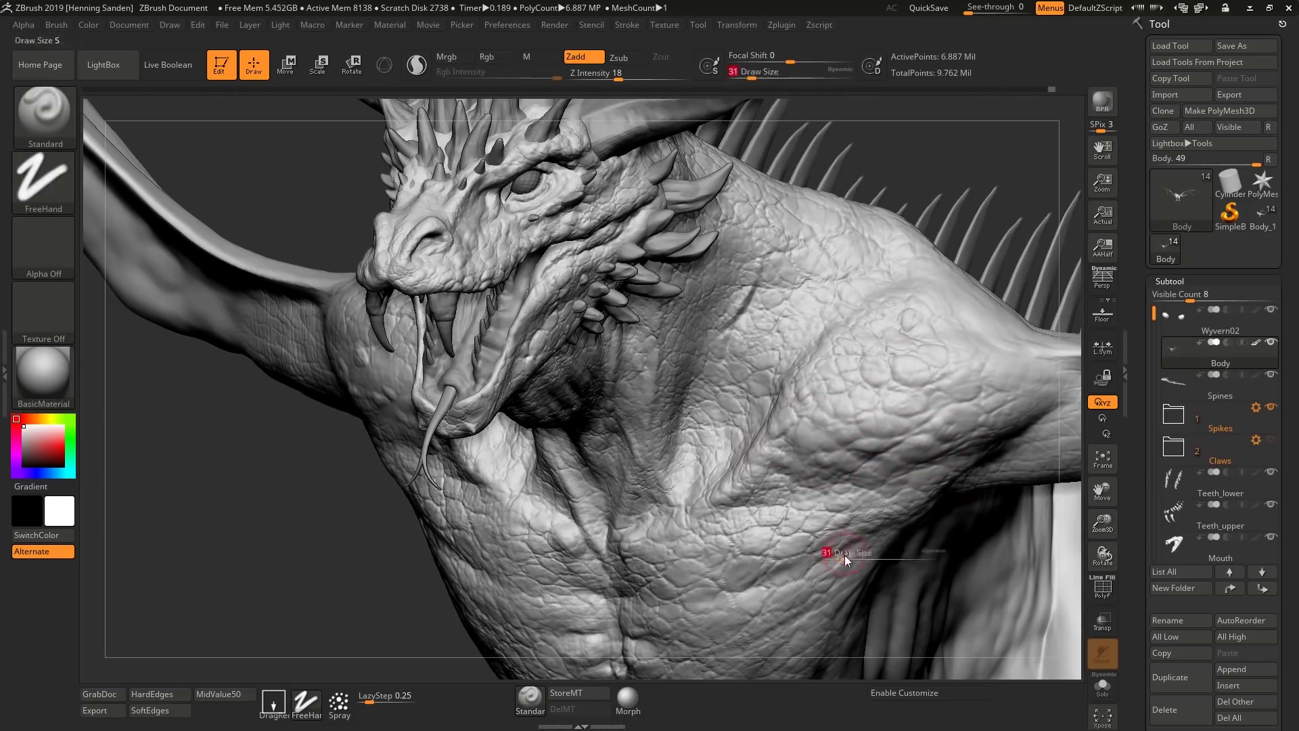
right_click_drag(613, 580, 670, 518)
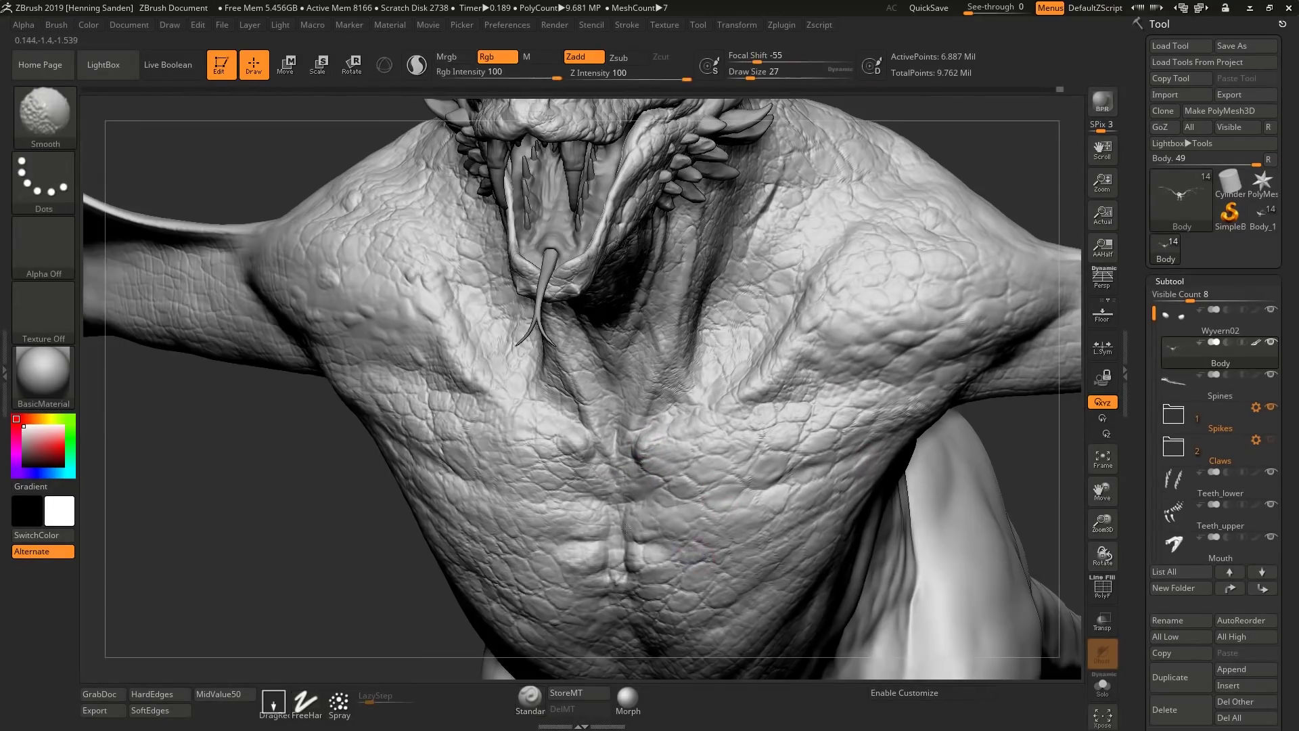
right_click_drag(783, 549, 755, 520)
Build up the shoulder and upper-arm muscle forms with ClayBuildup, varying the Draw Size
key("s")
left_click_drag(815, 515, 810, 514)
key("f")
right_click_drag(841, 449, 855, 458)
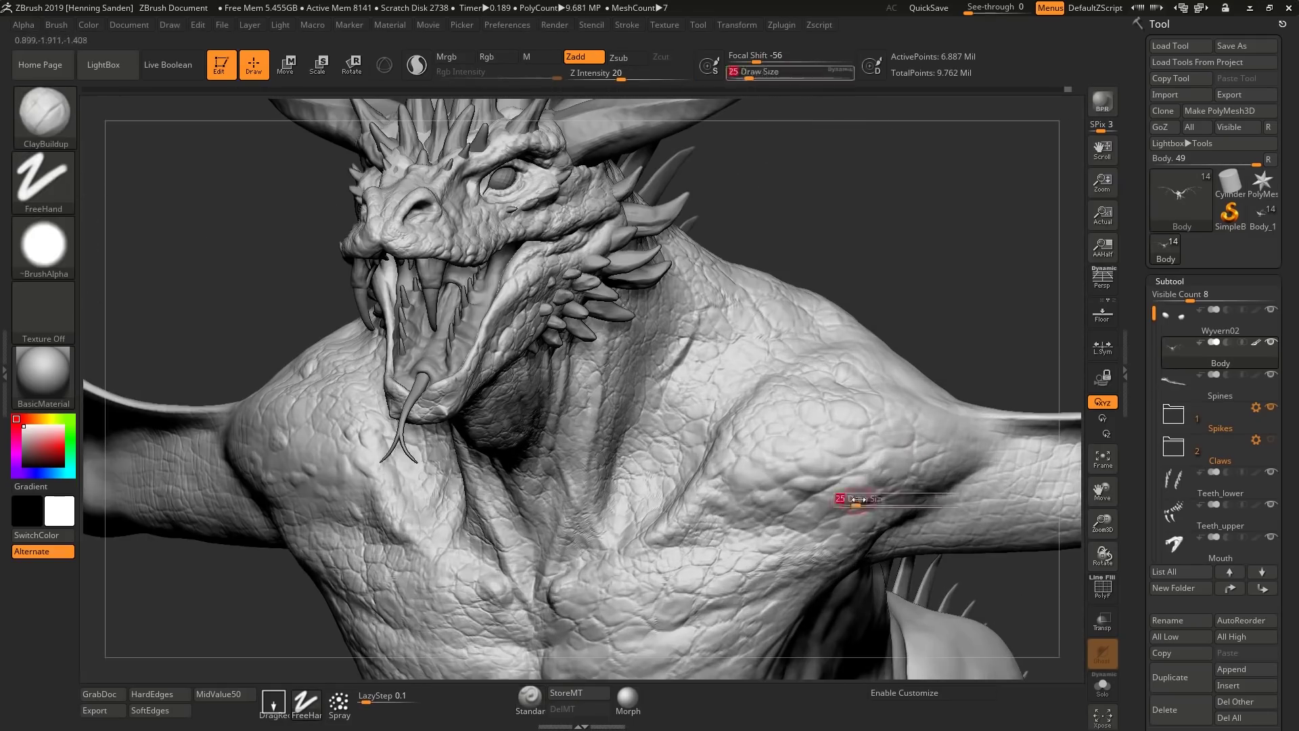
left_click_drag(857, 500, 869, 499)
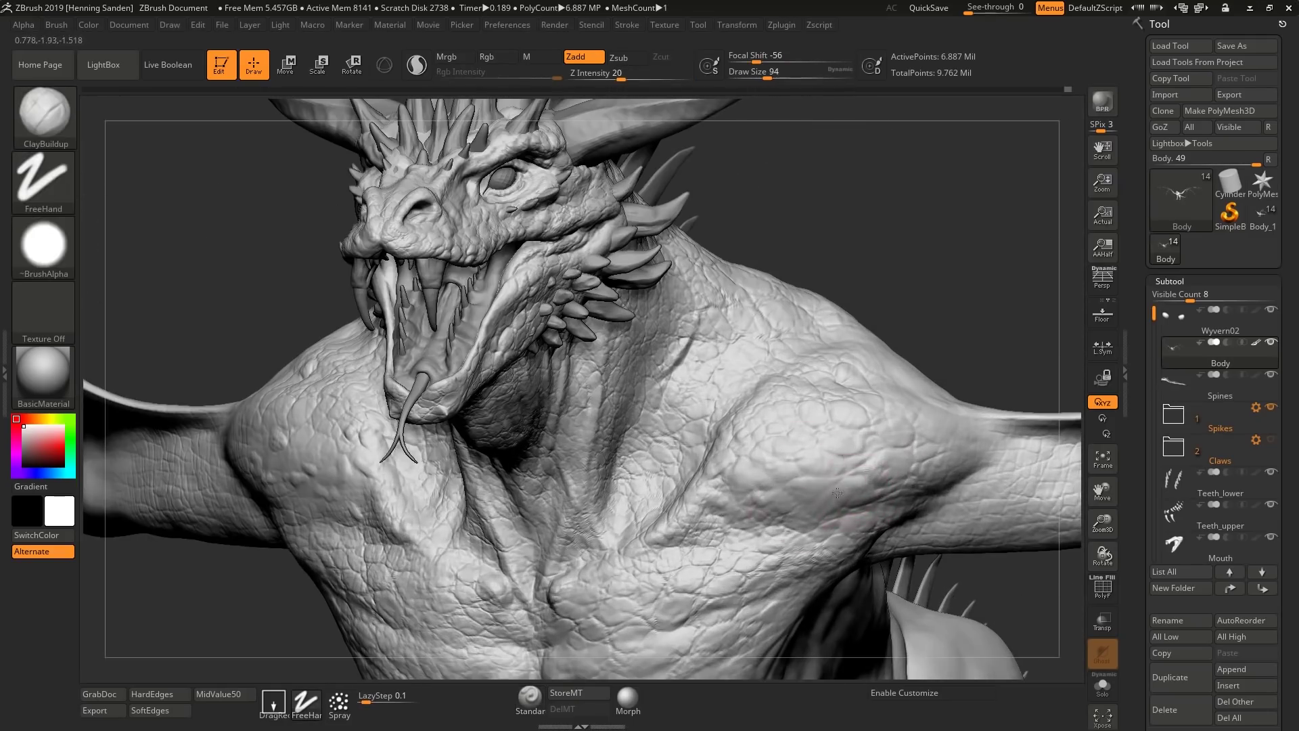
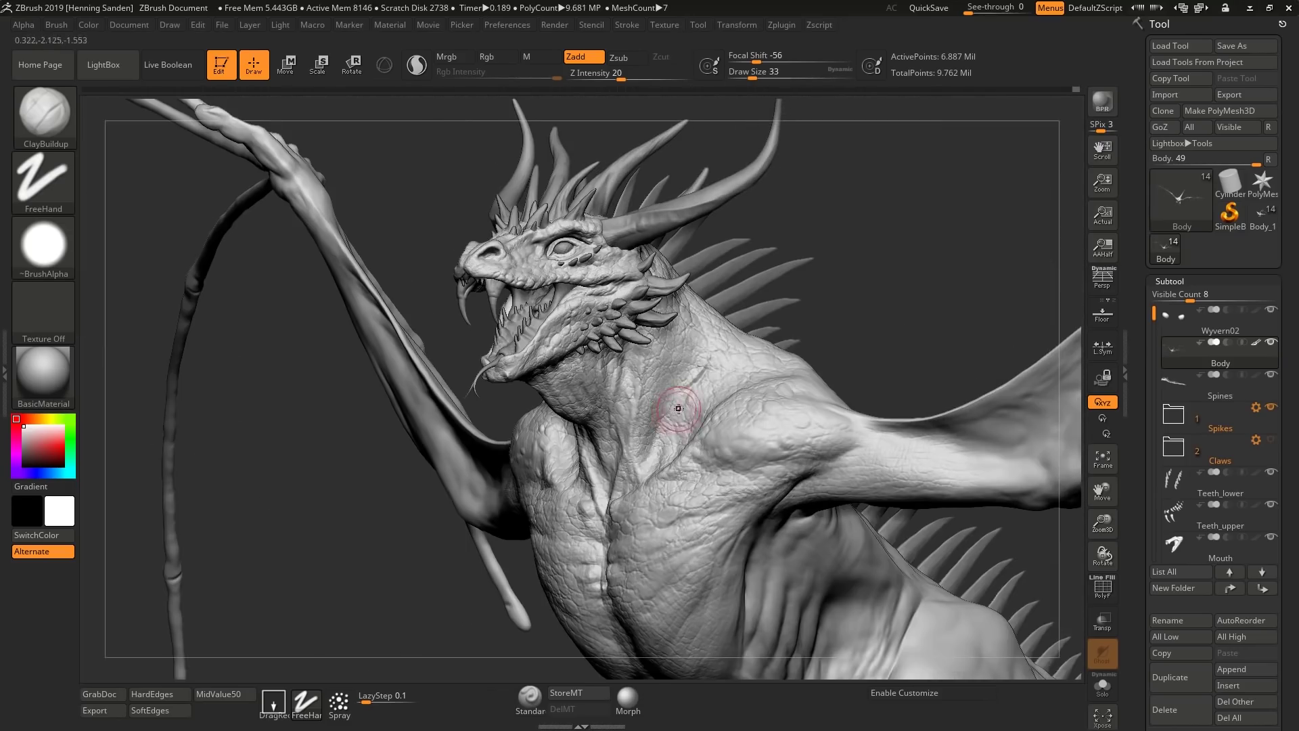
mouse_move(896, 441)
left_mouse_down()
mouse_move(843, 430)
mouse_move(860, 444)
left_mouse_up()
right_click_drag(859, 444, 753, 443, "alt")
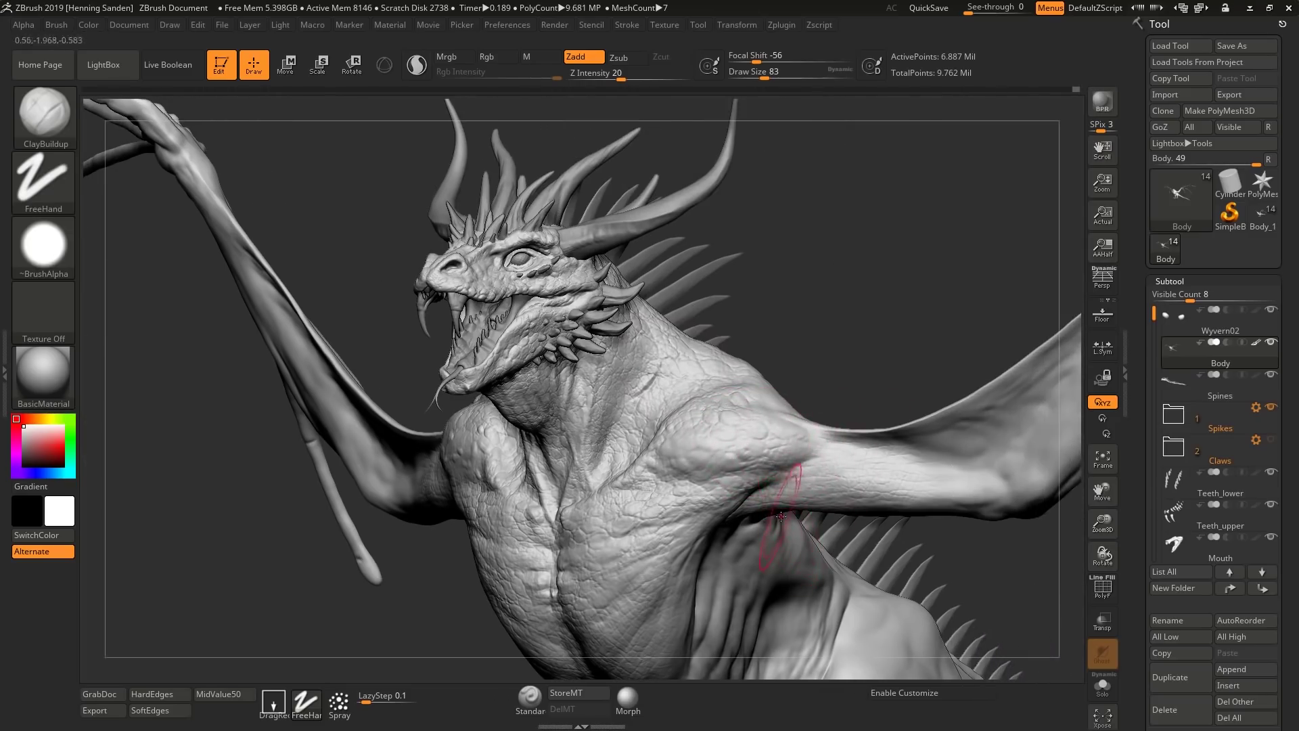
Select the eyes subtool and subdivide its mesh twice
mouse_move(530, 275)
right_mouse_down("ctrl")
mouse_move(535, 314)
mouse_move(522, 299)
right_mouse_up("ctrl")
left_click(534, 304, "alt")
key("ctrl+d")
key("ctrl+d")
Carve a vertical slit pupil into the eyeball with DamStandard, subdividing the eye mesh once more
key("b")
key("d")
key("s")
key("s")
left_click_drag(520, 296, 520, 276)
key("ctrl+d")
mouse_move(523, 297)
right_mouse_down()
mouse_move(535, 308)
mouse_move(523, 306)
right_mouse_up()
key("s")
left_click_drag(522, 307, 518, 307)
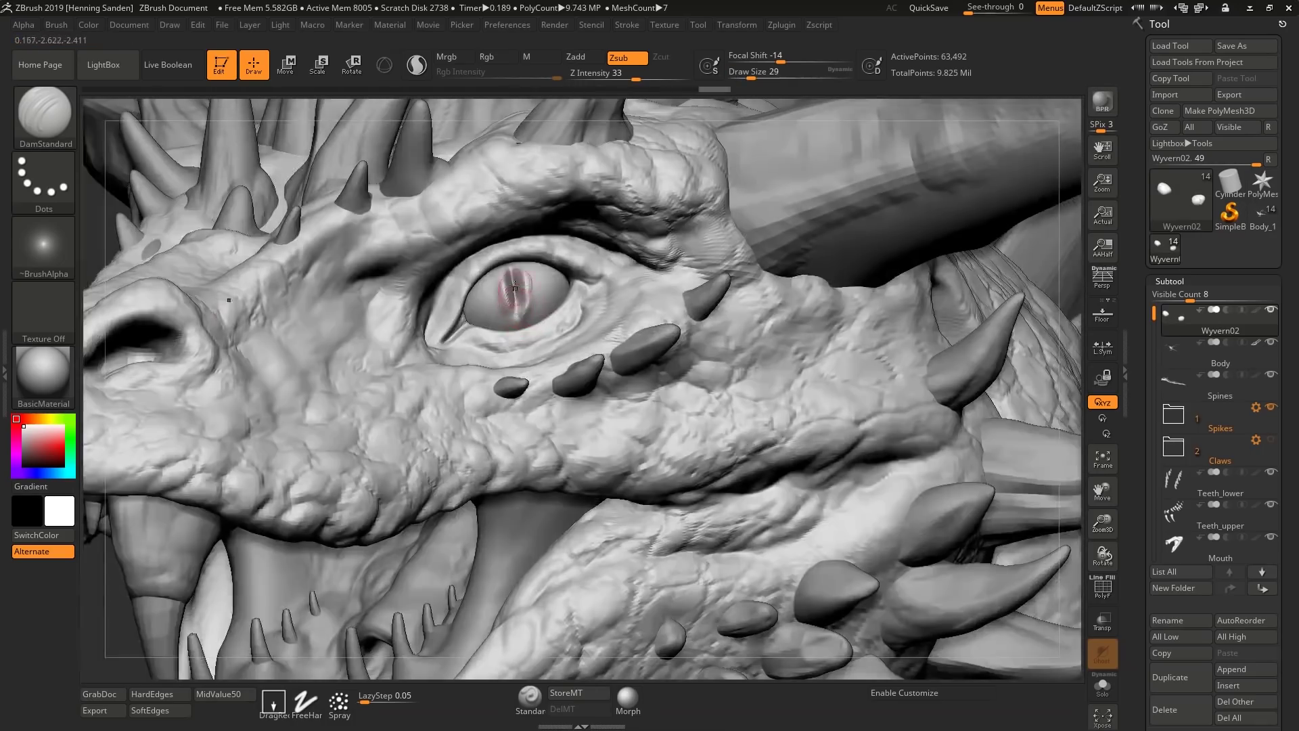
Refine the raised edges around the slit pupil with the Standard brush at Draw Size 13 and 8, stepping through the undo history
key("b")
key("s")
key("t")
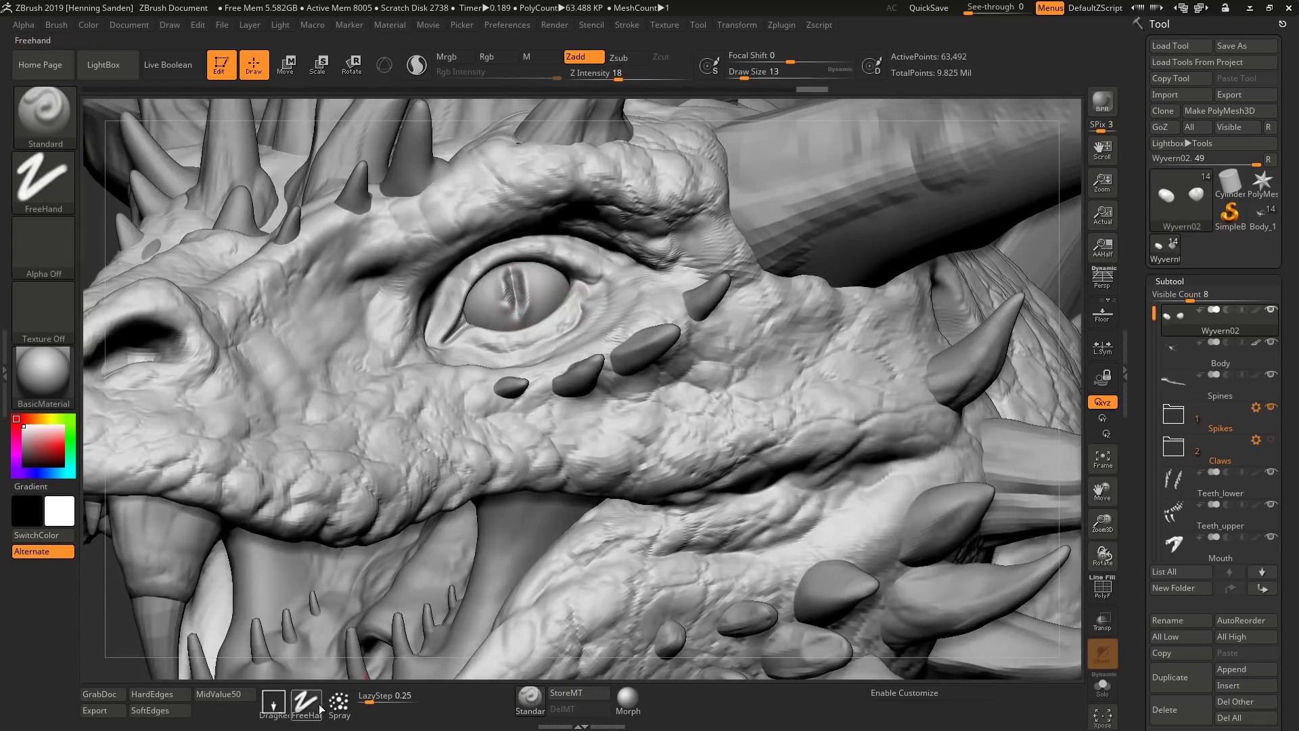
key("ctrl+shift+z")
key("ctrl+shift+z")
key("ctrl+shift+z")
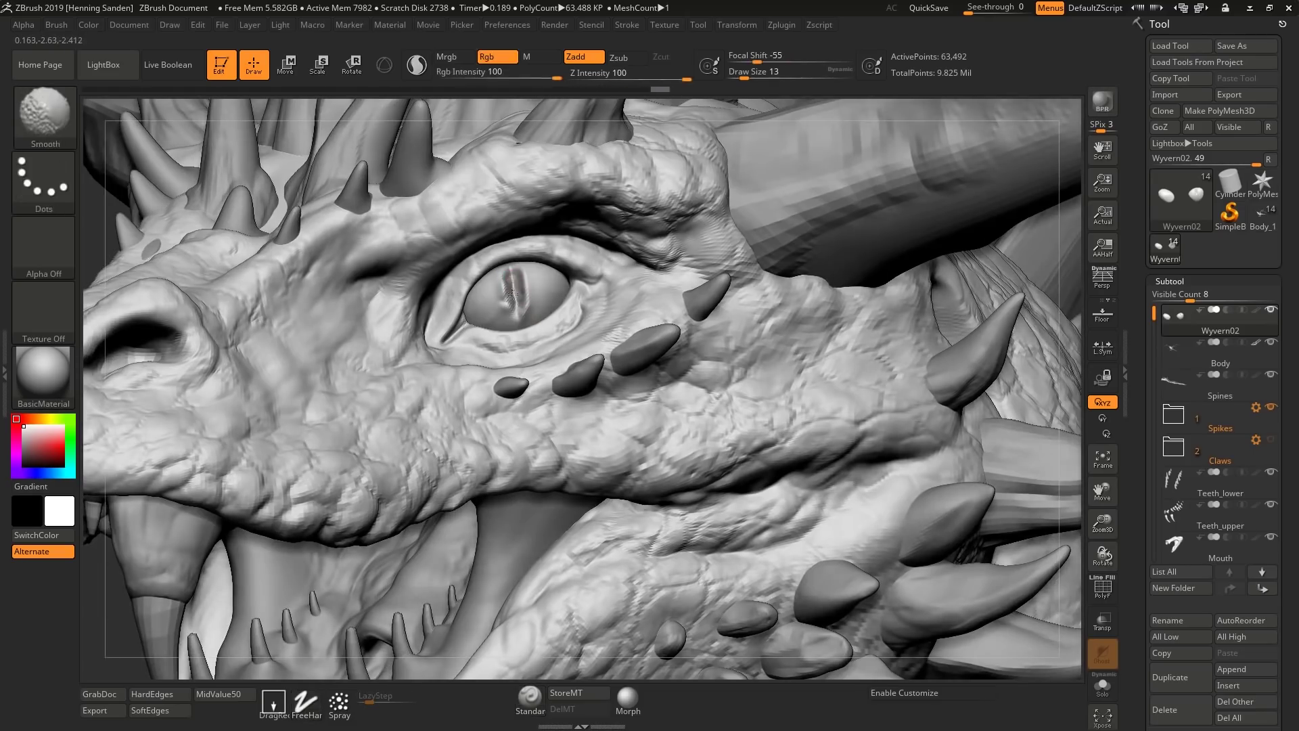
key("ctrl+z")
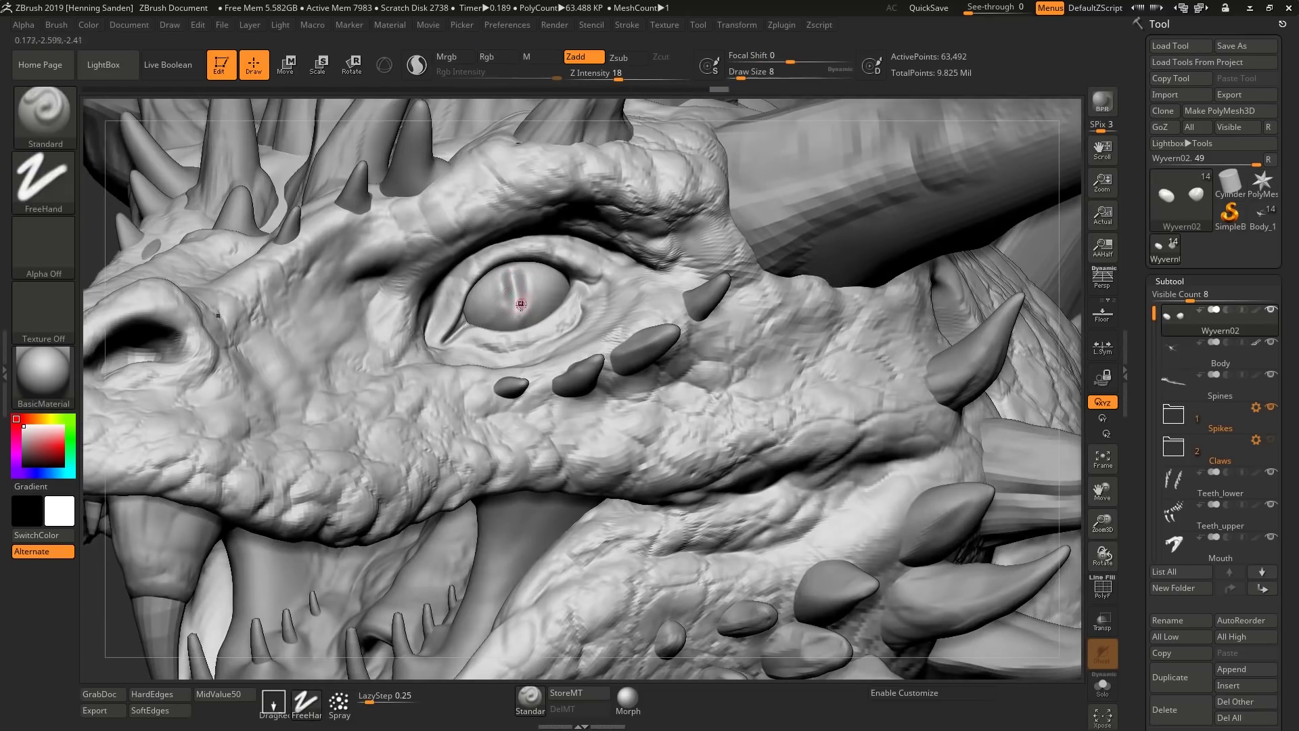
key("ctrl+shift+z")
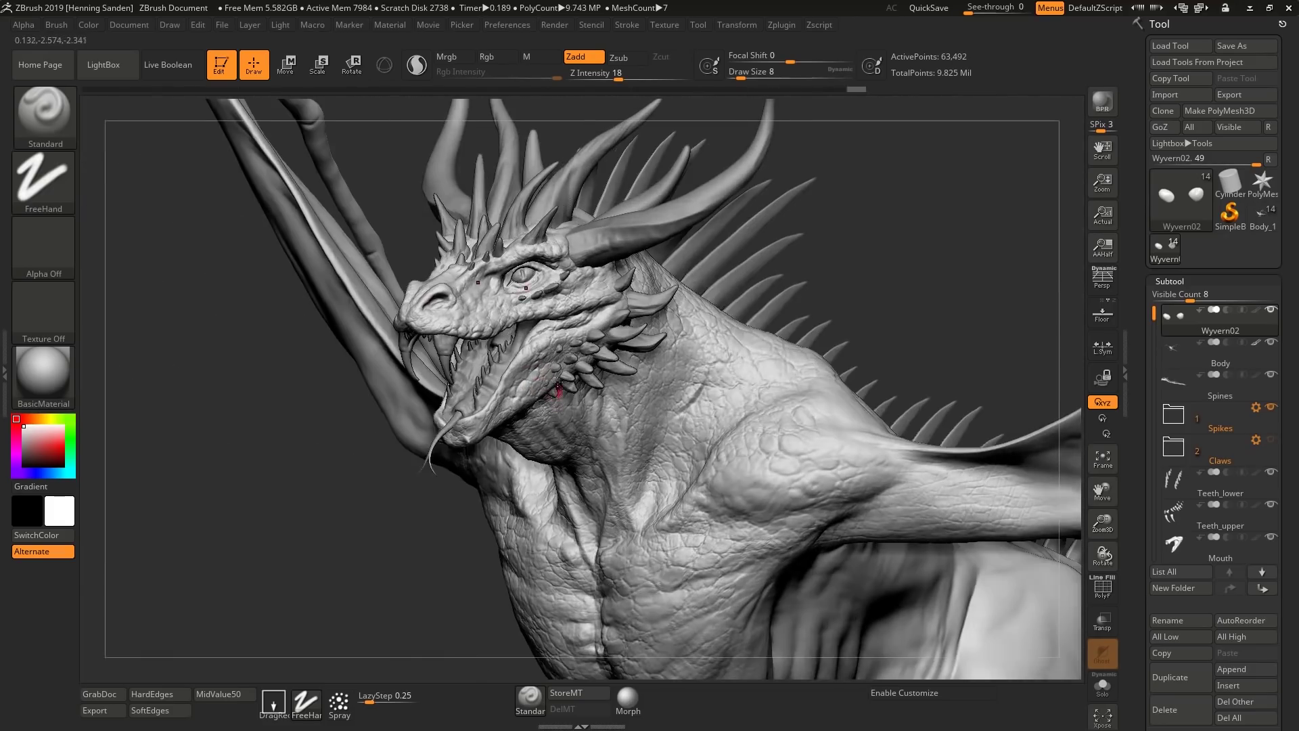
right_click_drag(559, 382, 593, 406, "ctrl")
key("ctrl")
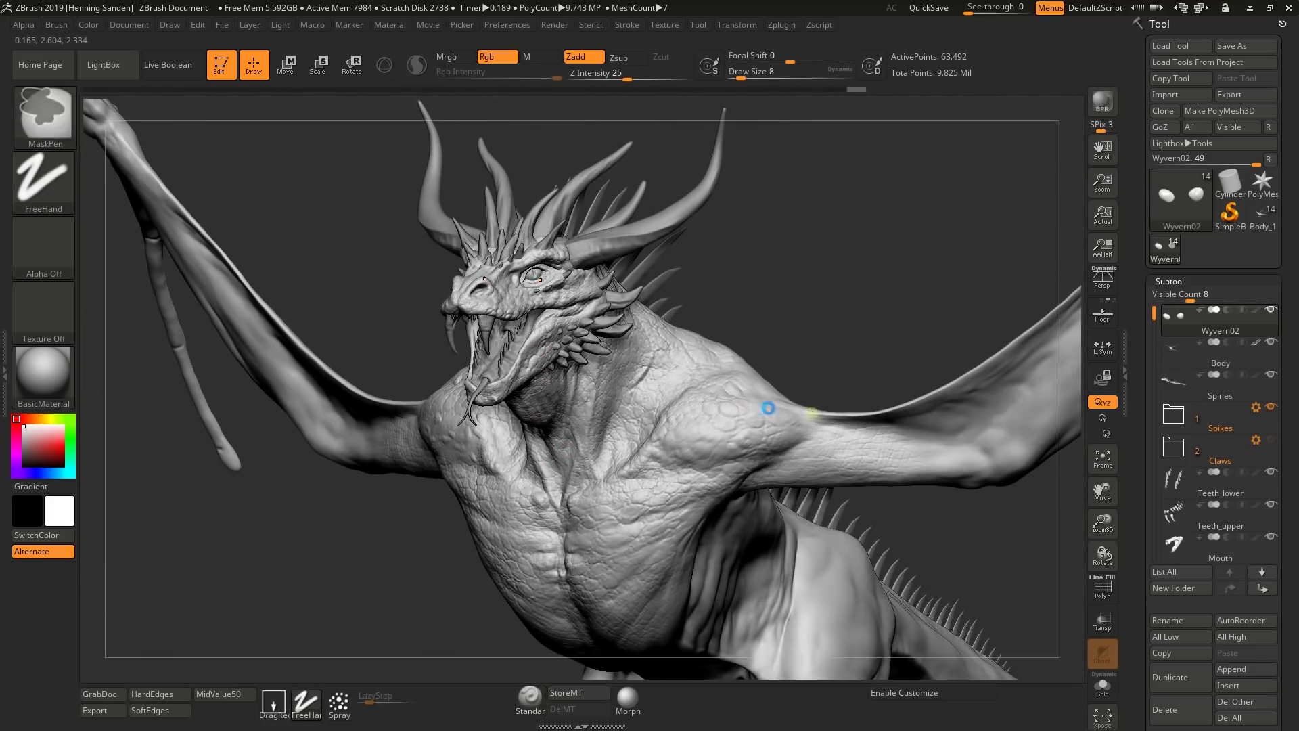